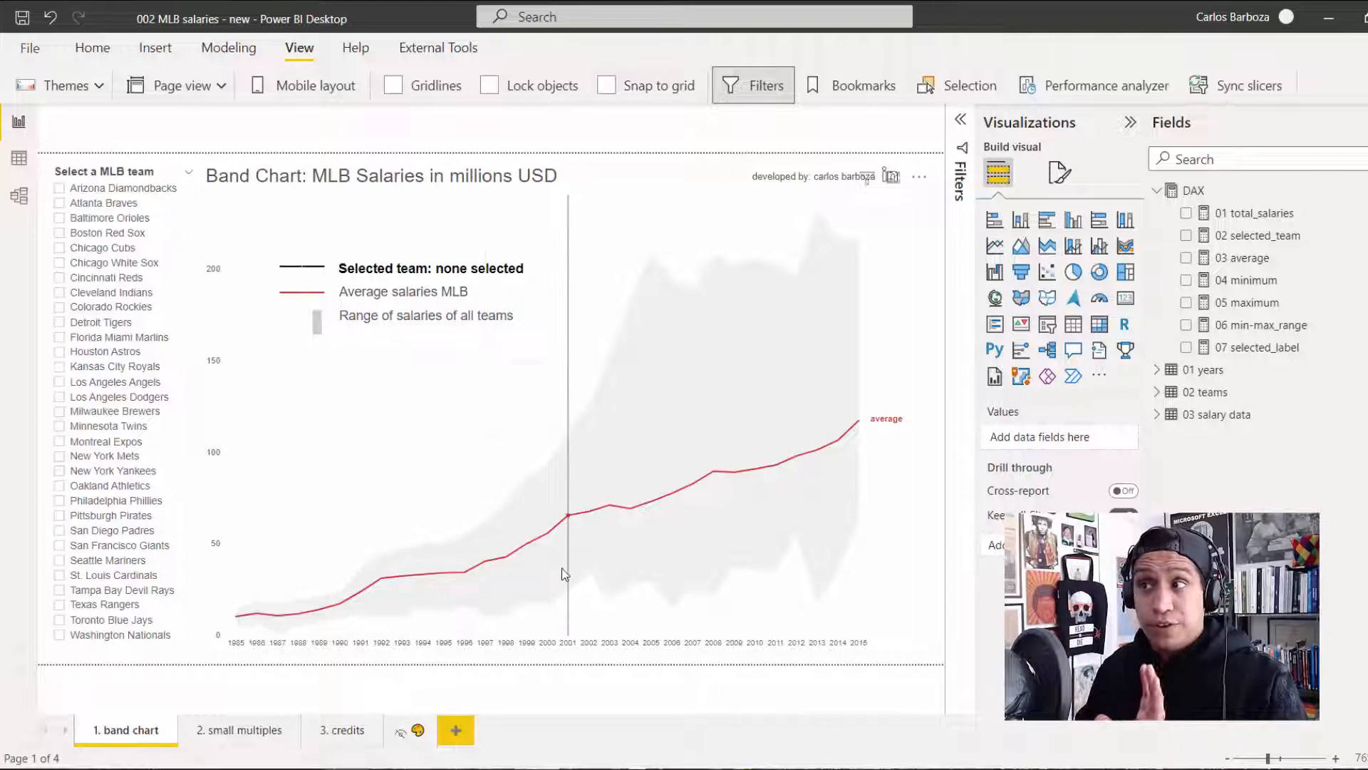
Step: Review the 01 years and 02 teams tables in the data model and shift the 03 salary data and DAX tables slightly down
mouse_move(564, 574)
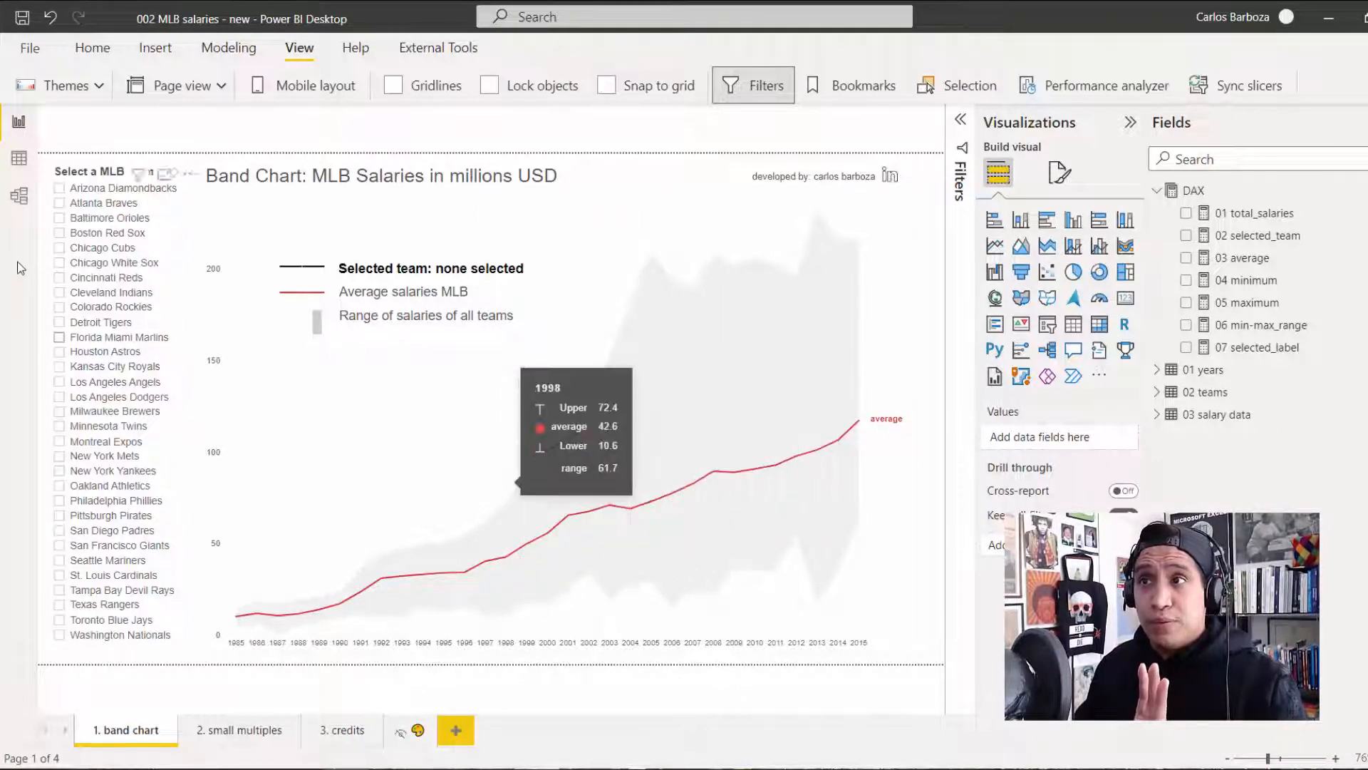
click(21, 202)
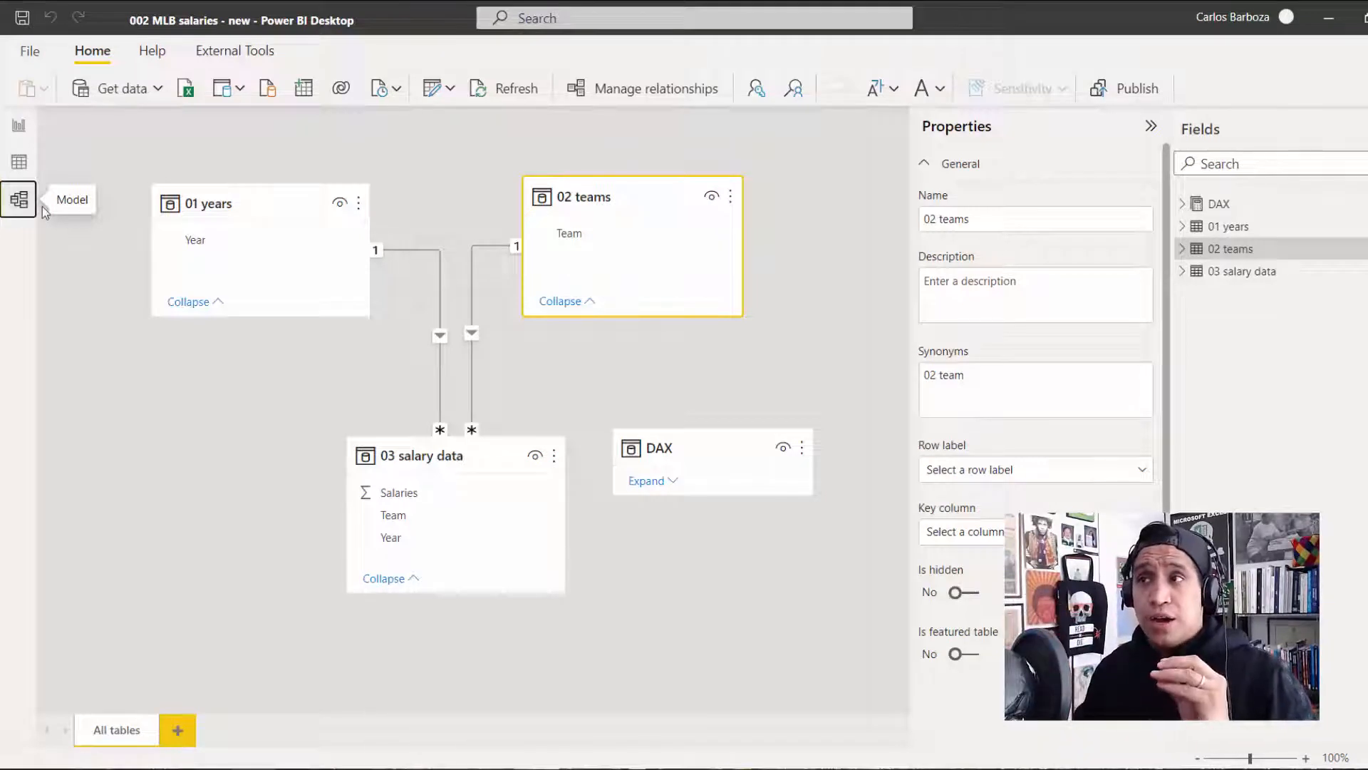
click(235, 212)
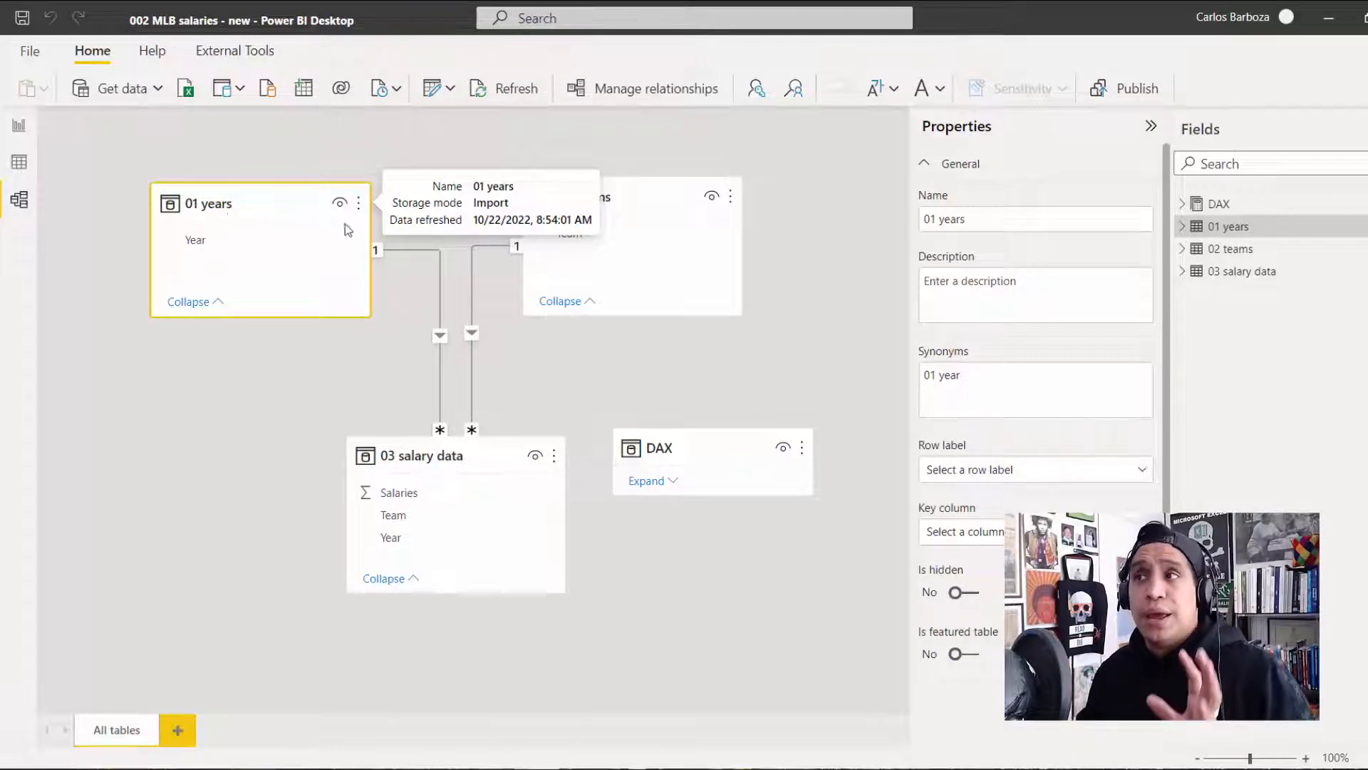
click(641, 194)
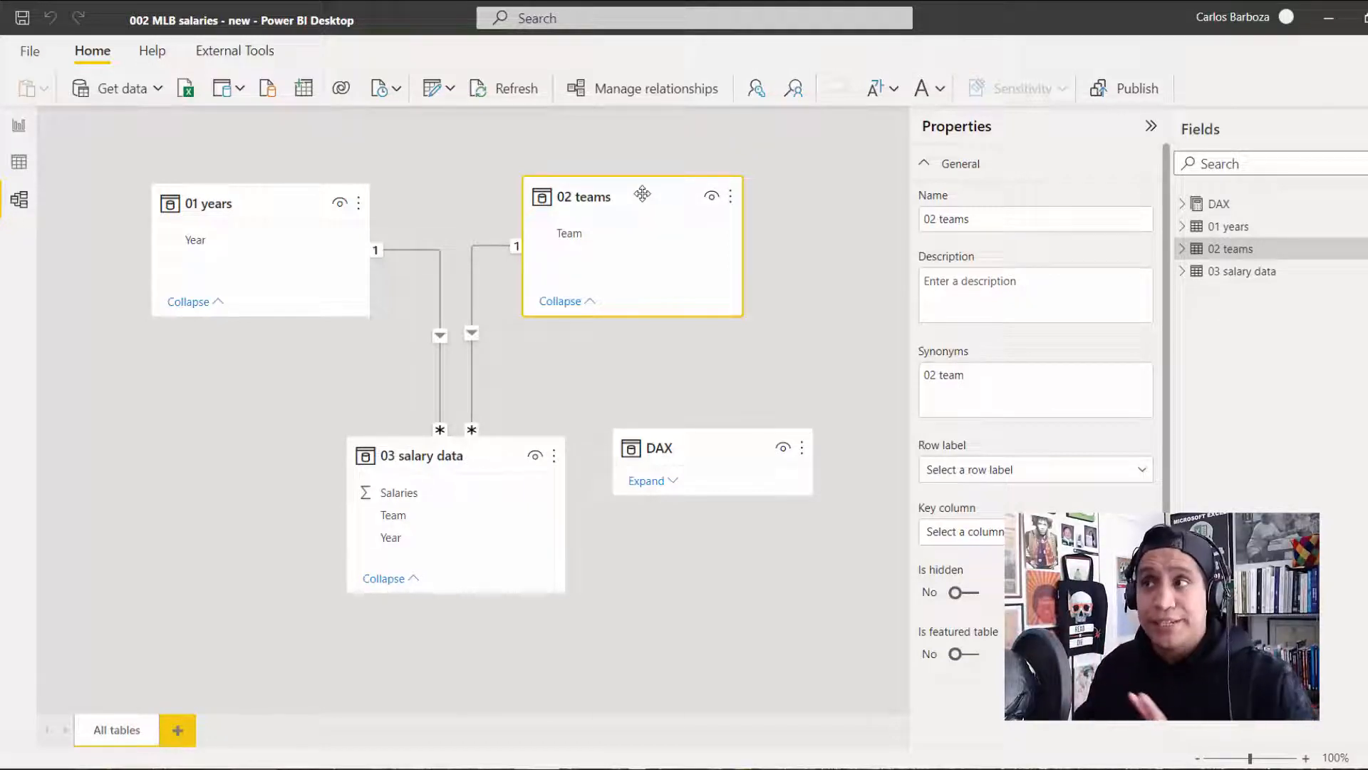
drag(450, 456, 418, 473)
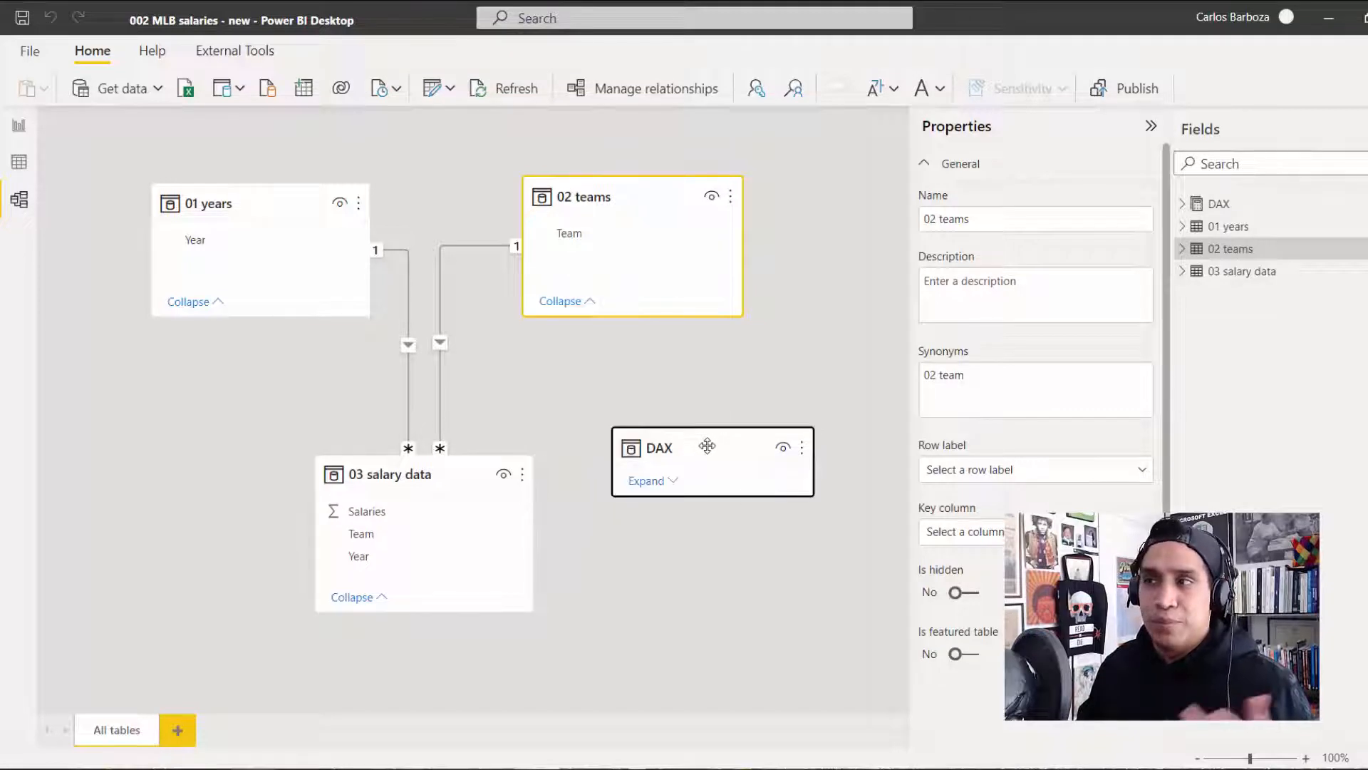
drag(706, 442, 695, 456)
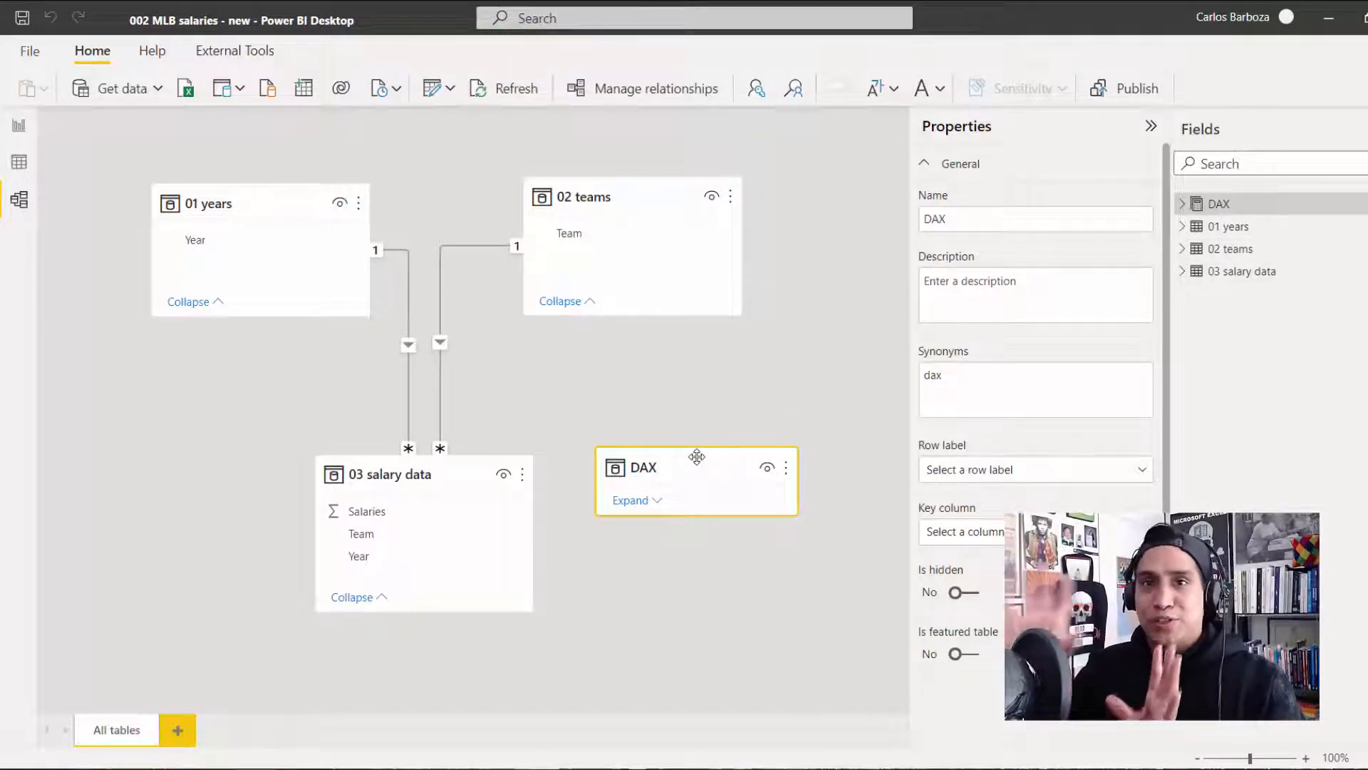
Step: Return to the report and add a new page named "example"
click(19, 127)
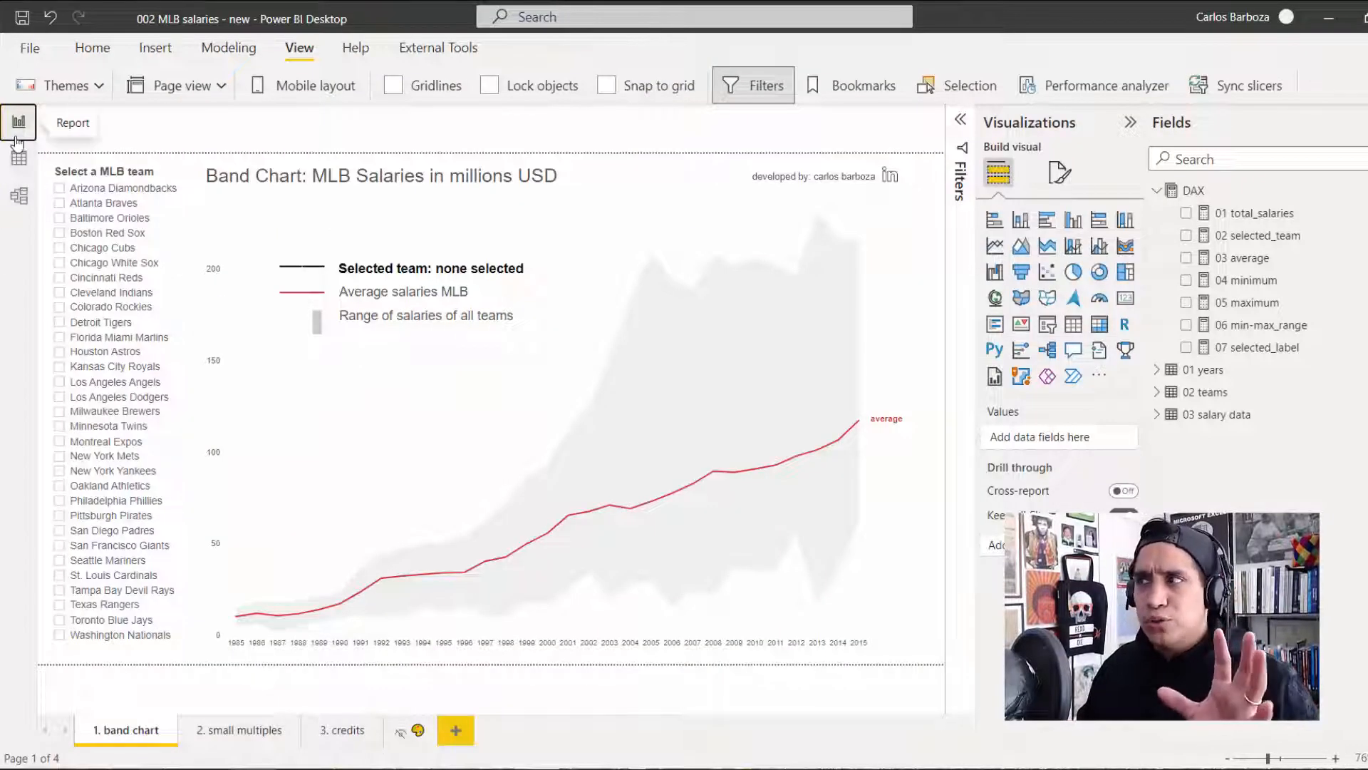
click(456, 731)
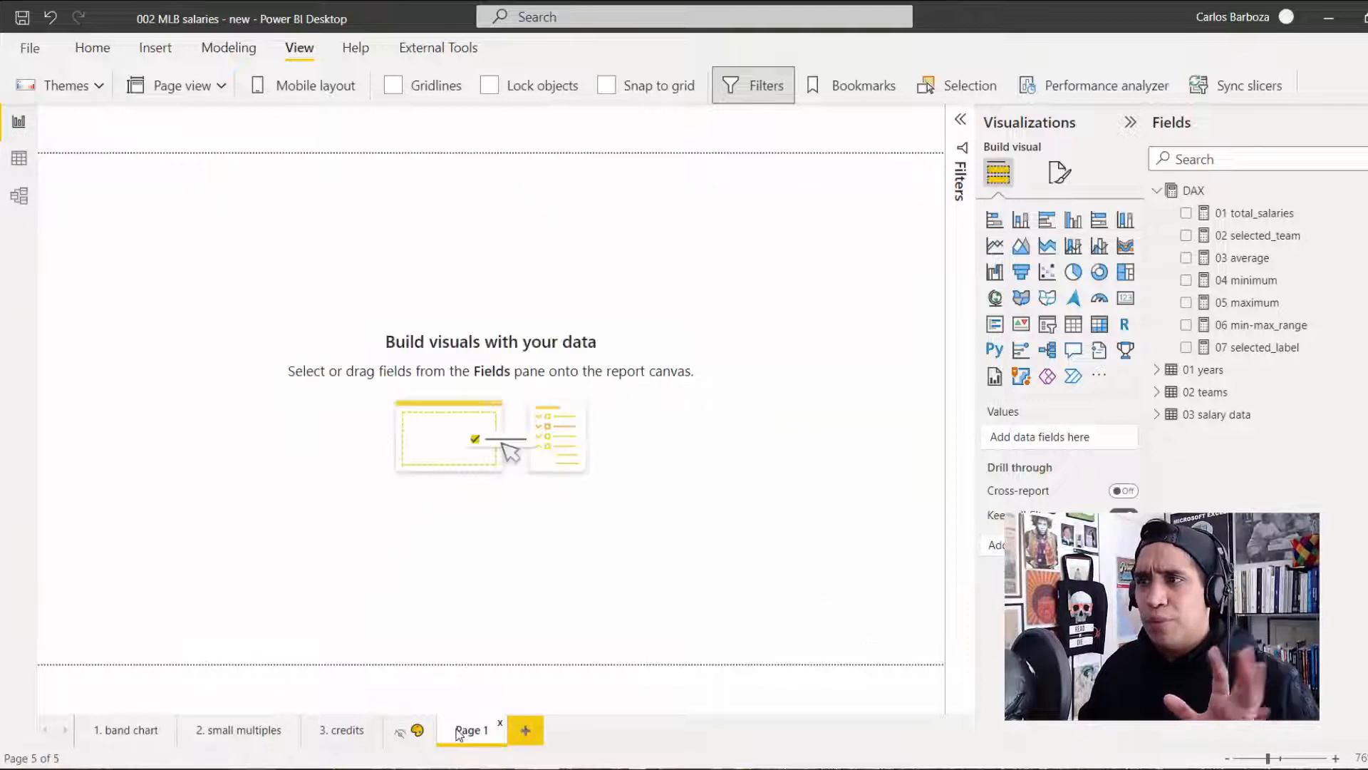
double_click(463, 732)
text(example)
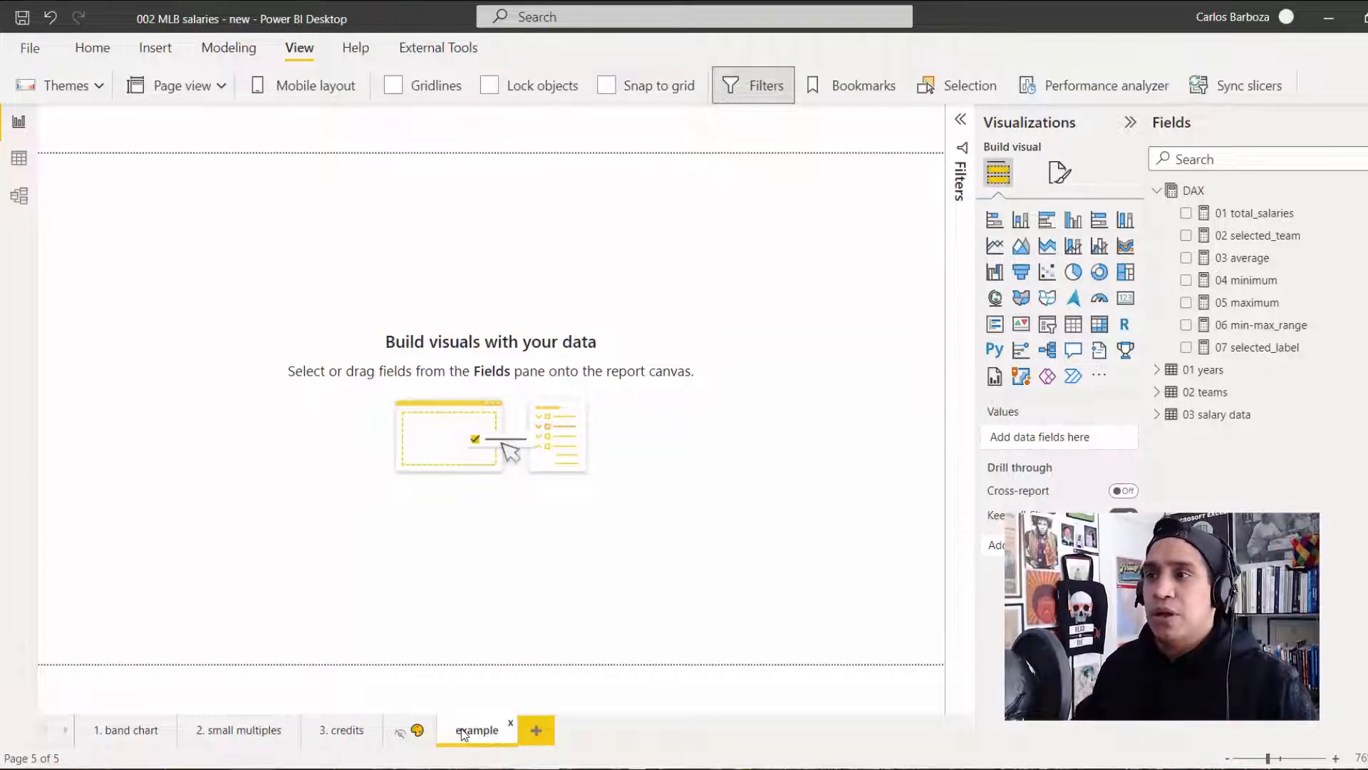
key(Return)
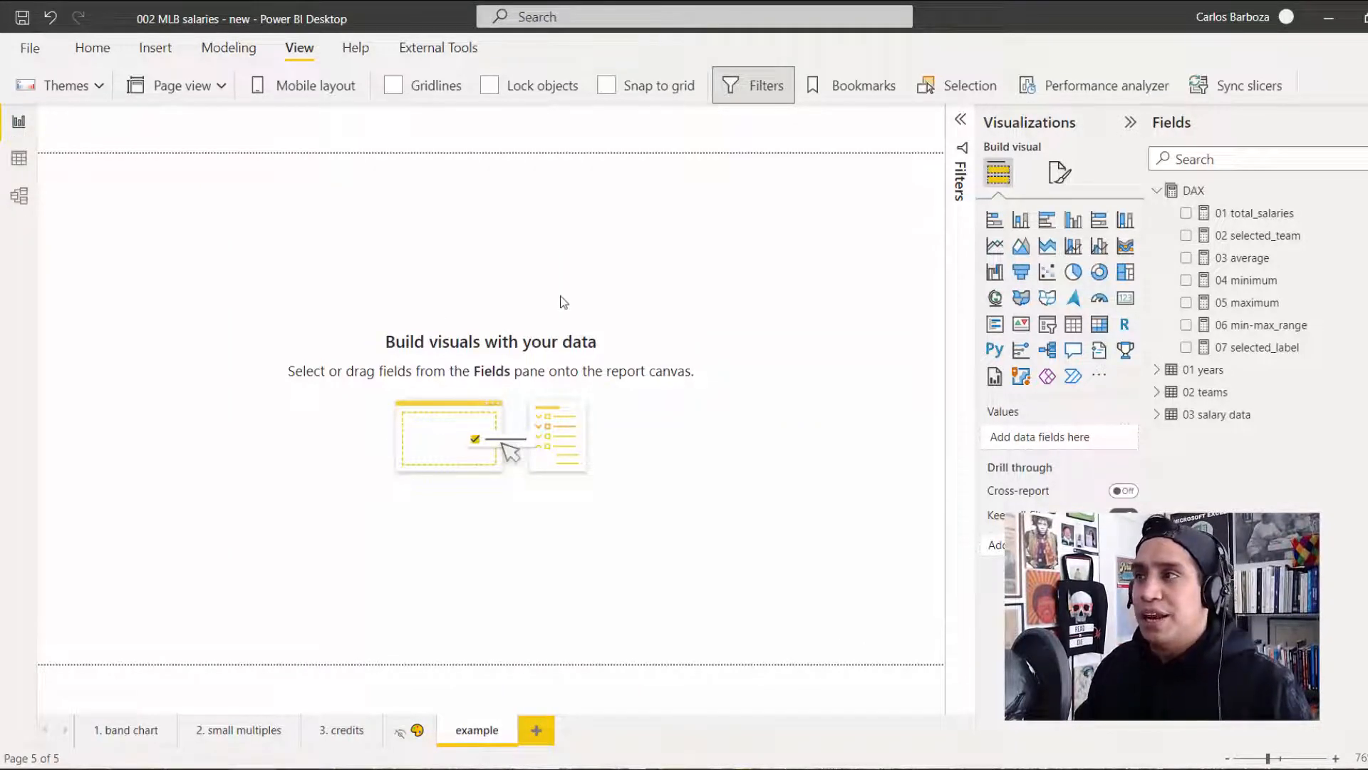
Step: Add an empty line chart to the example page, enlarge it to fill most of the canvas and centre it
click(995, 246)
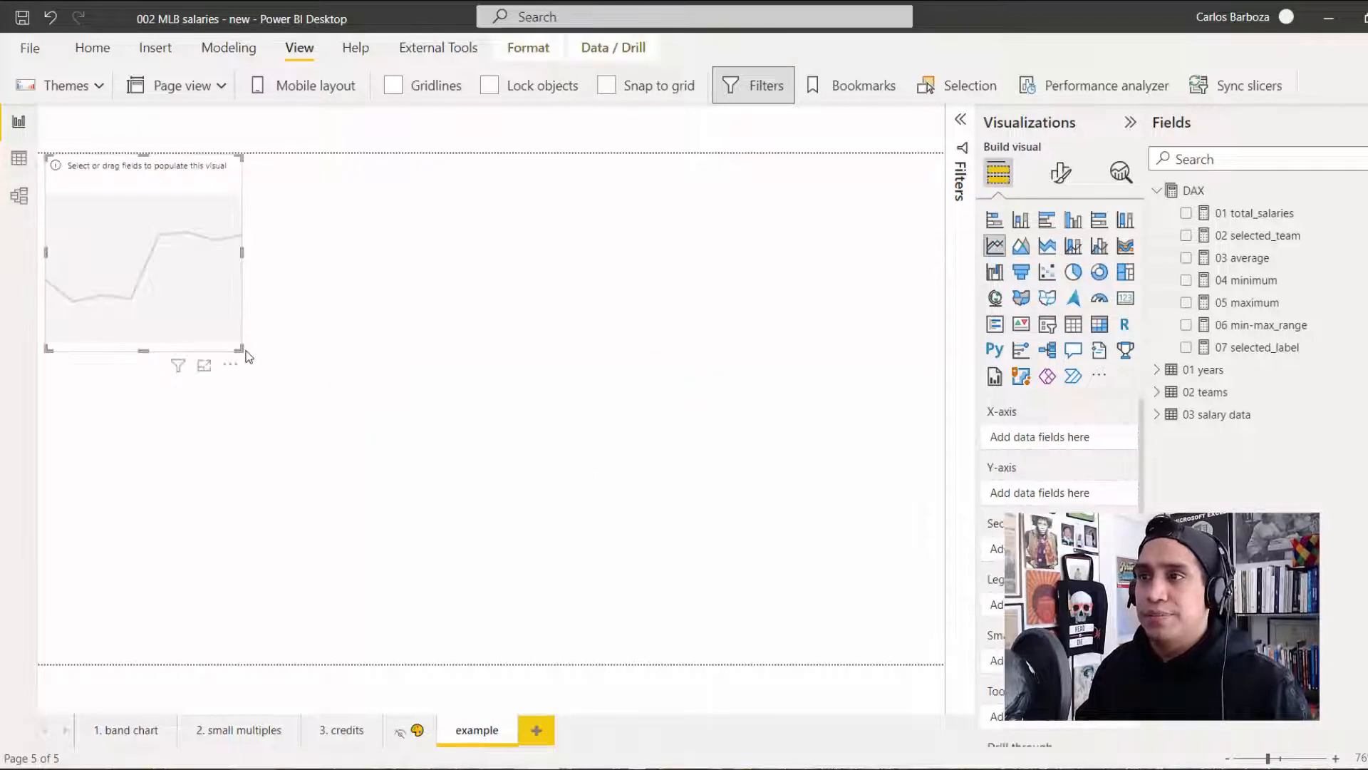
drag(241, 350, 772, 586)
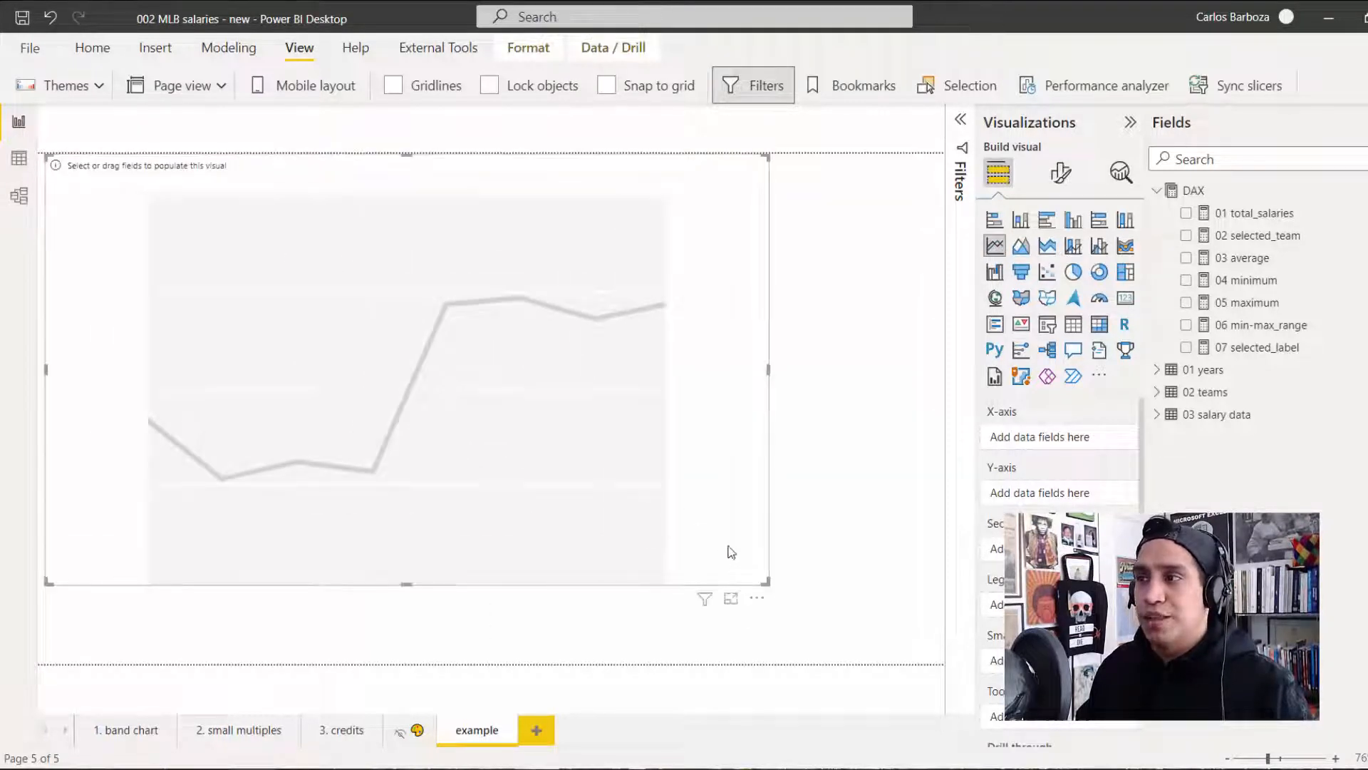
drag(654, 513, 783, 547)
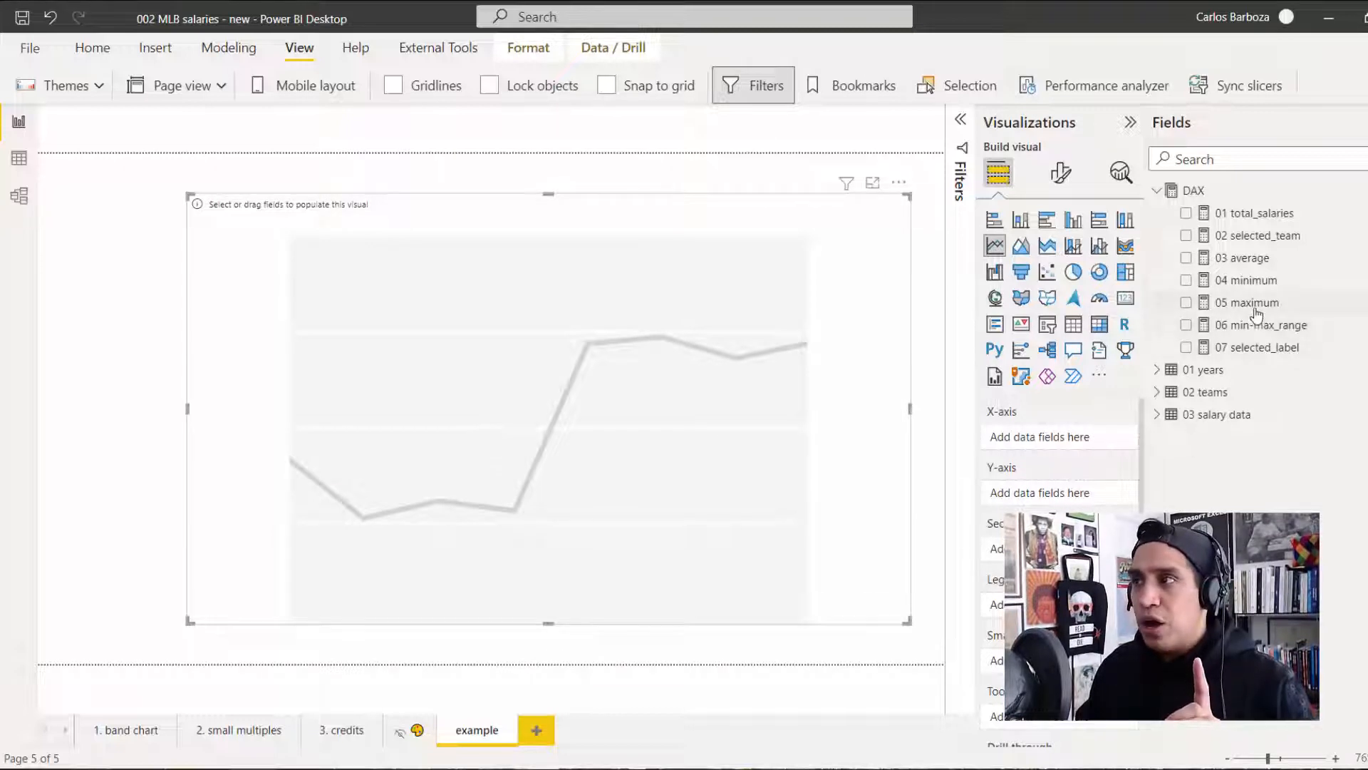
Step: Examine the DAX formulas of the 01 total_salaries and 02 selected_team measures, leaving them unedited
click(1246, 215)
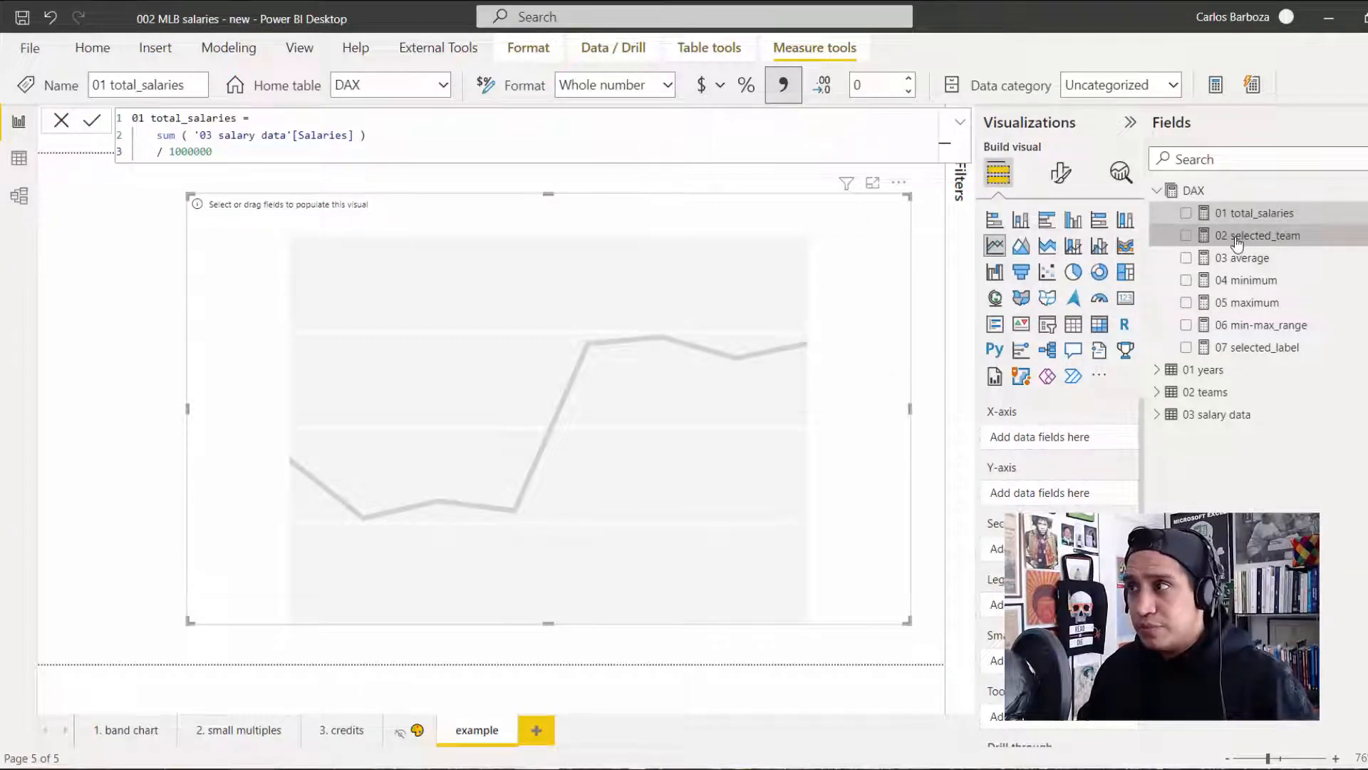
click(1237, 245)
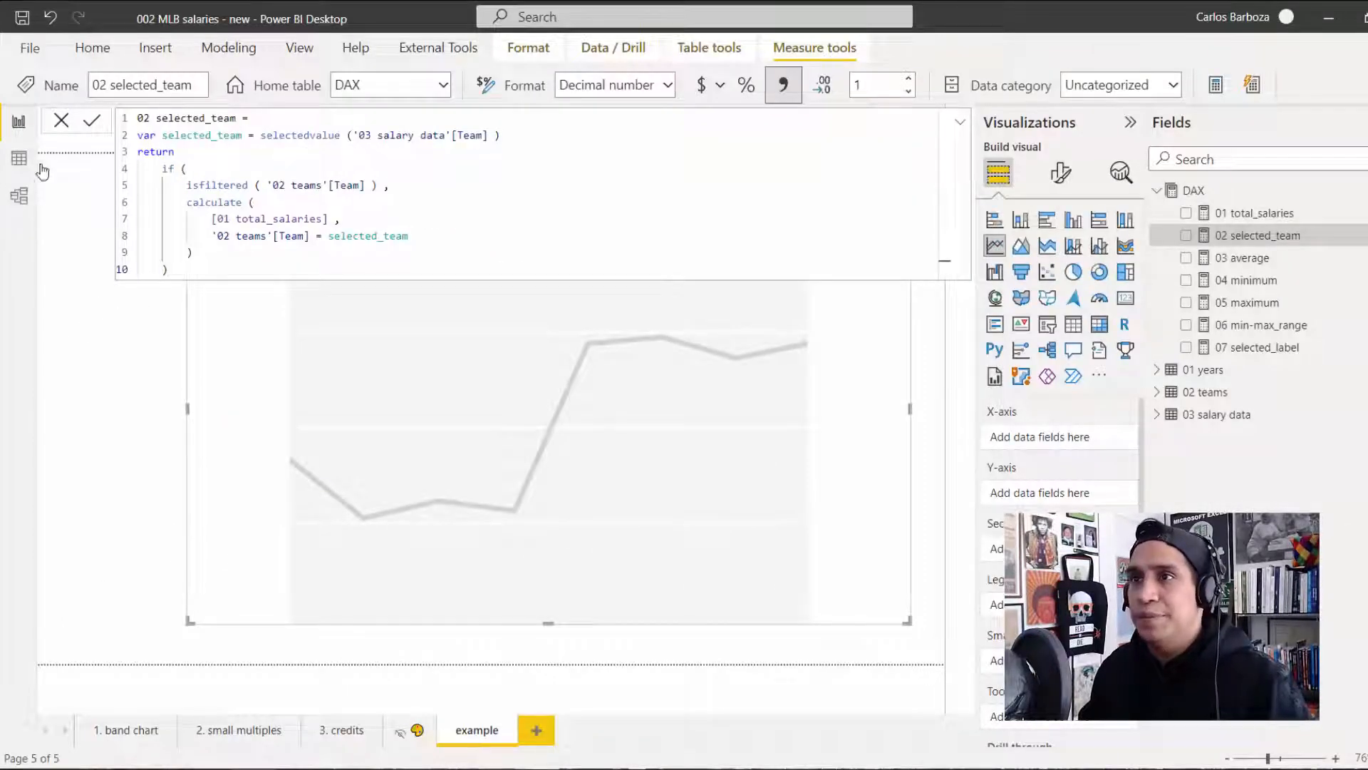
click(58, 126)
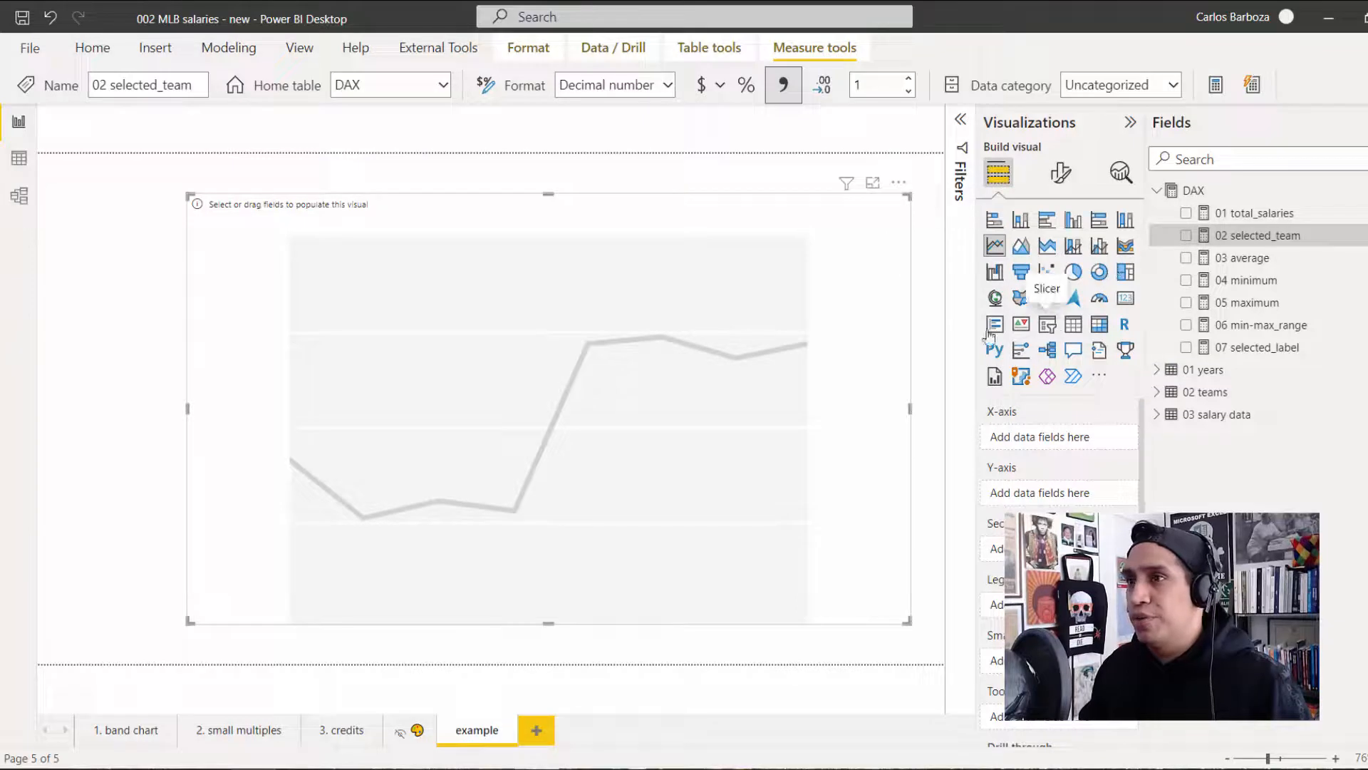
Step: Add a narrow slicer on the left of the line chart and fill it with the Team field from 02 teams
click(122, 257)
click(1048, 329)
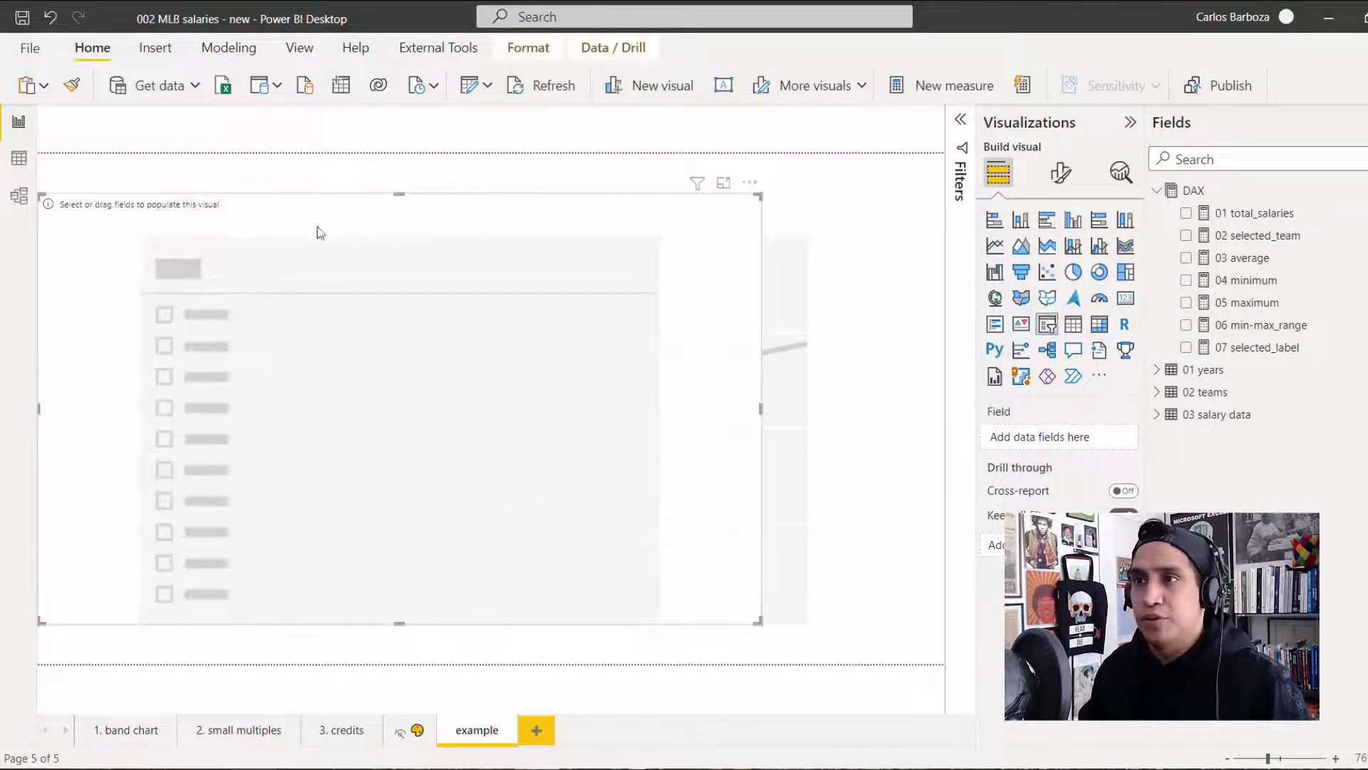
drag(761, 408, 220, 409)
click(241, 267)
click(161, 396)
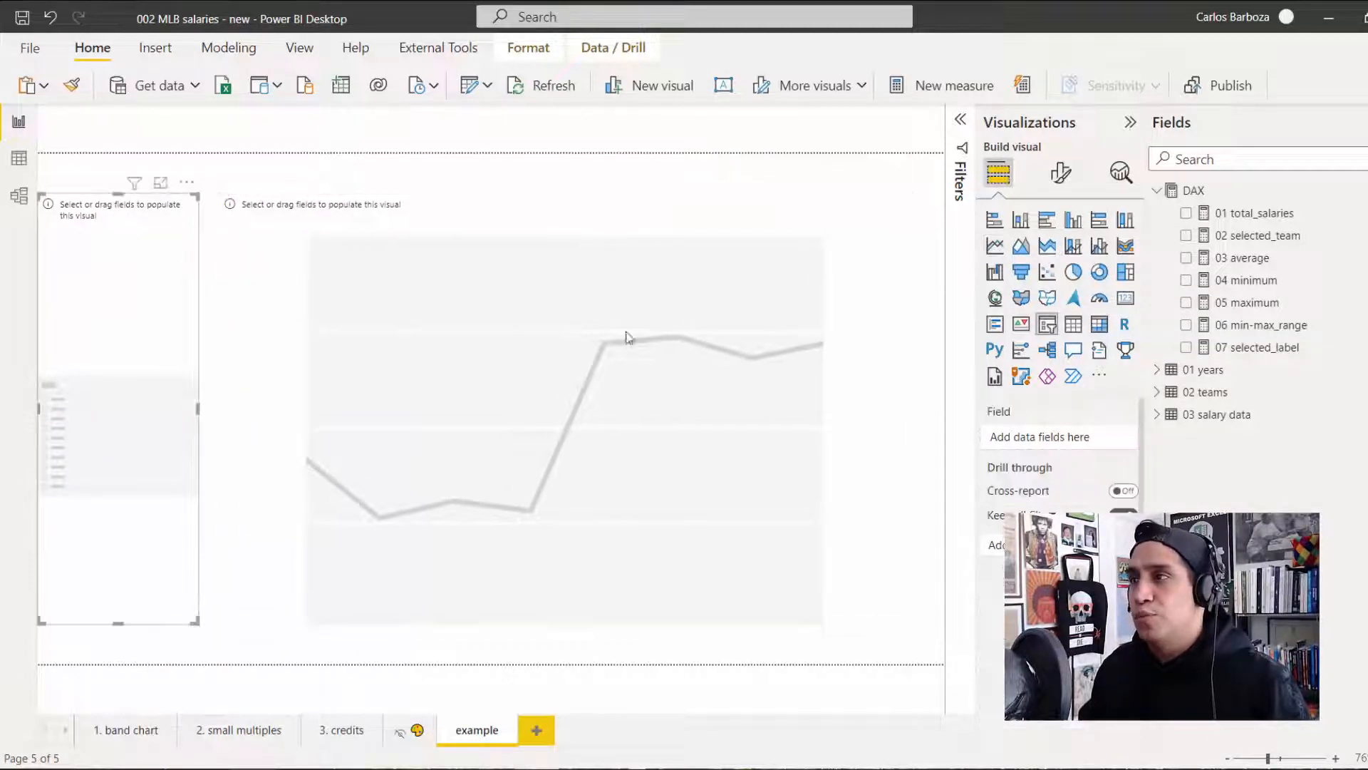
click(1157, 392)
drag(1228, 414, 1072, 445)
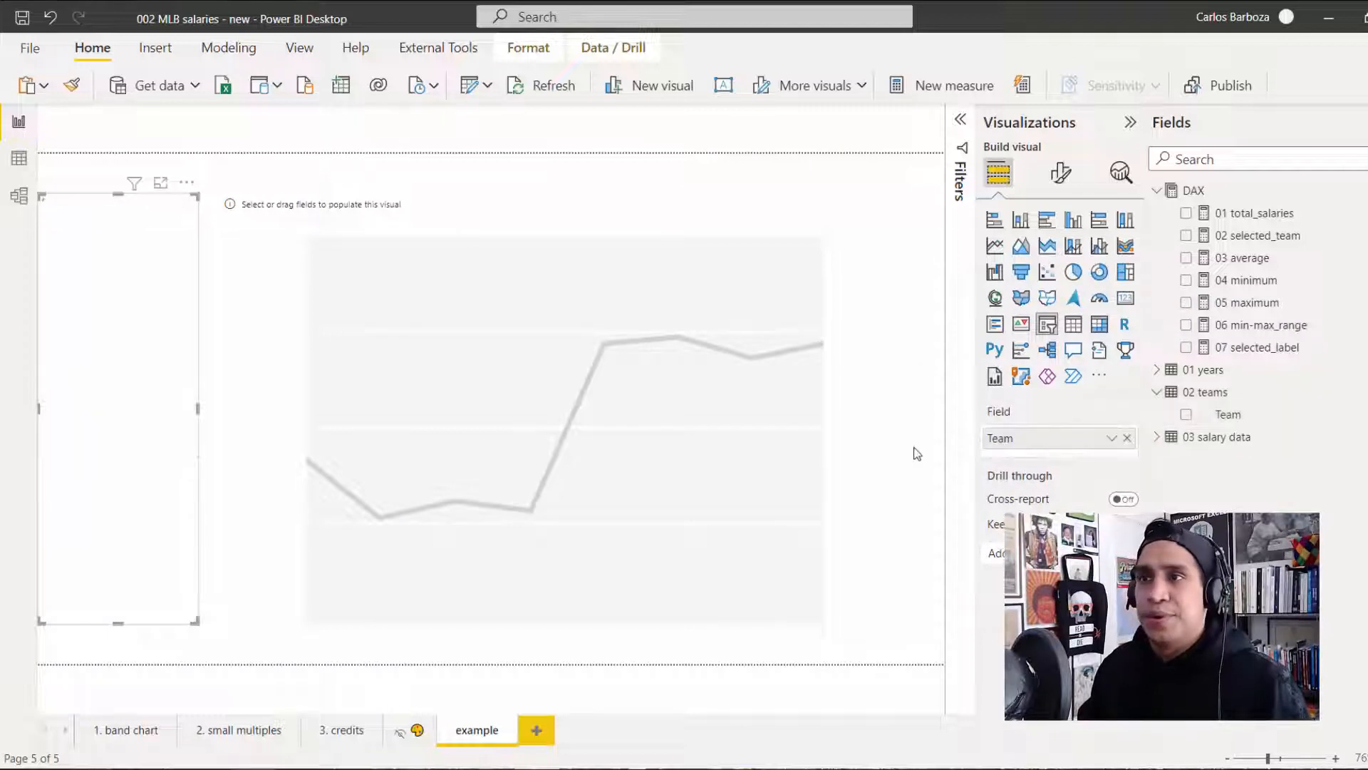
Step: Set the Team slicer's values font size to 10 and extend the slicer downward to fit every team
click(1060, 172)
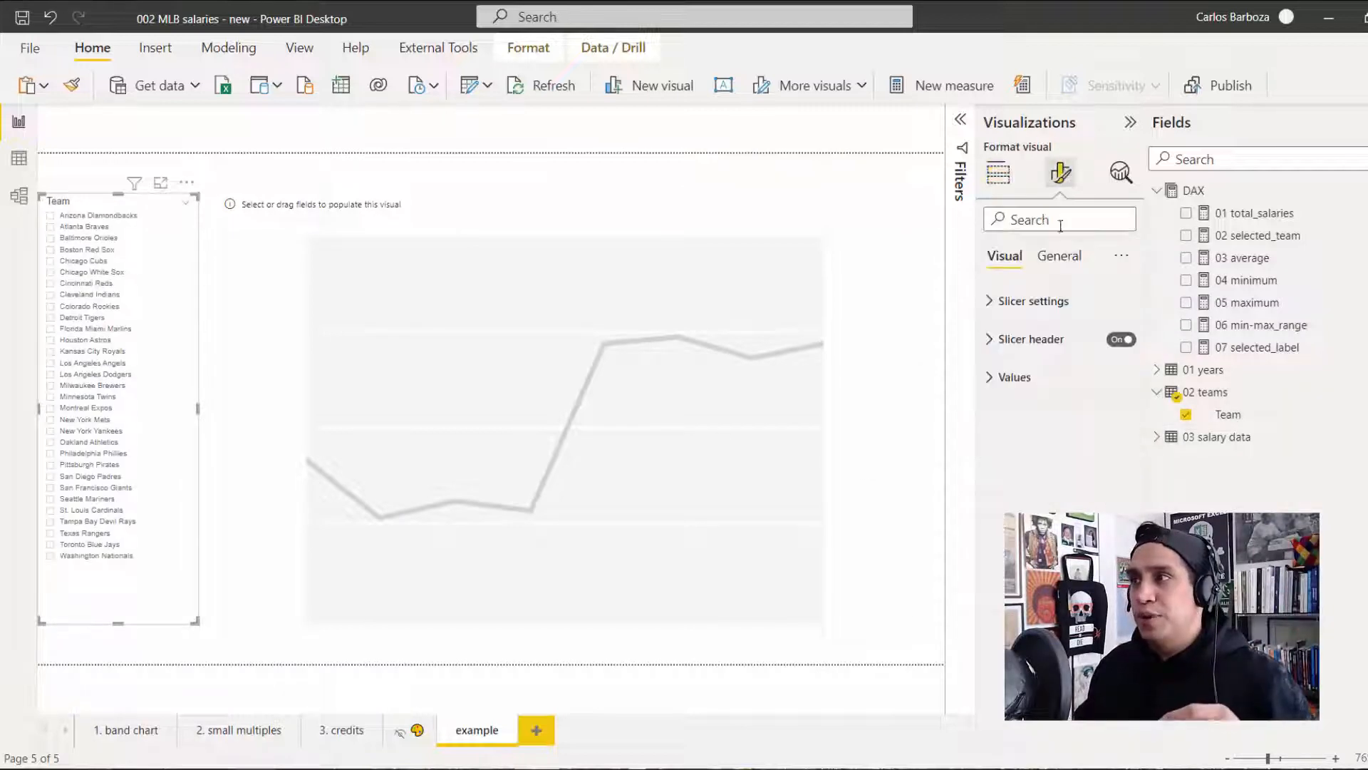
click(1015, 377)
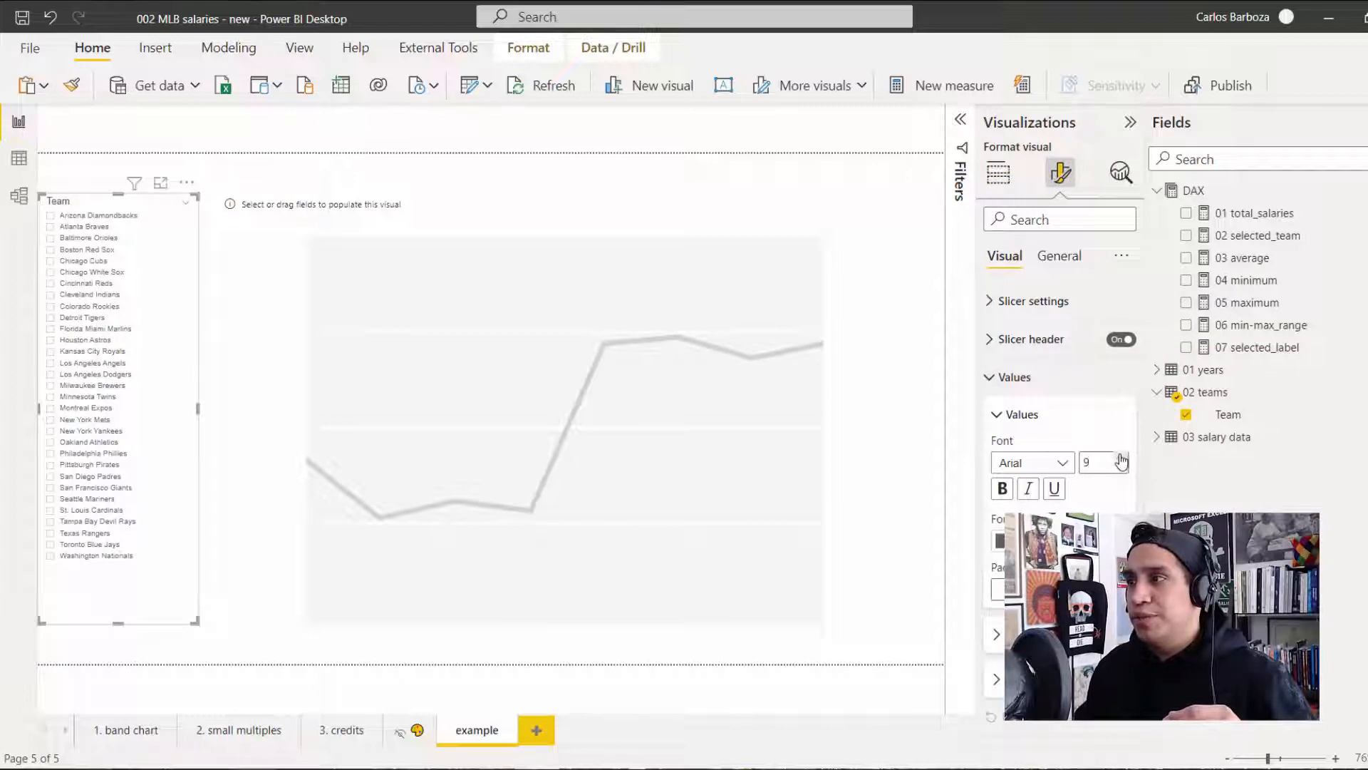
click(1123, 458)
click(1122, 458)
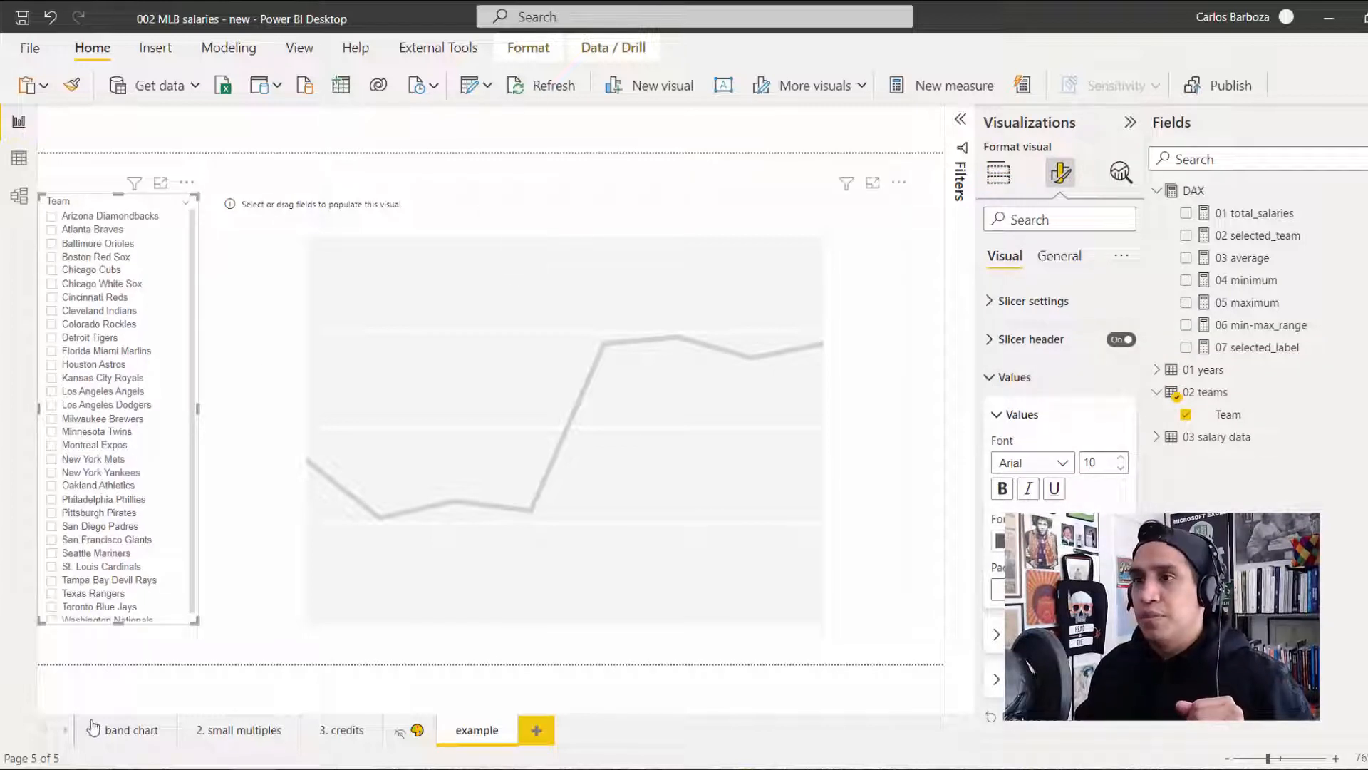
drag(125, 626, 127, 646)
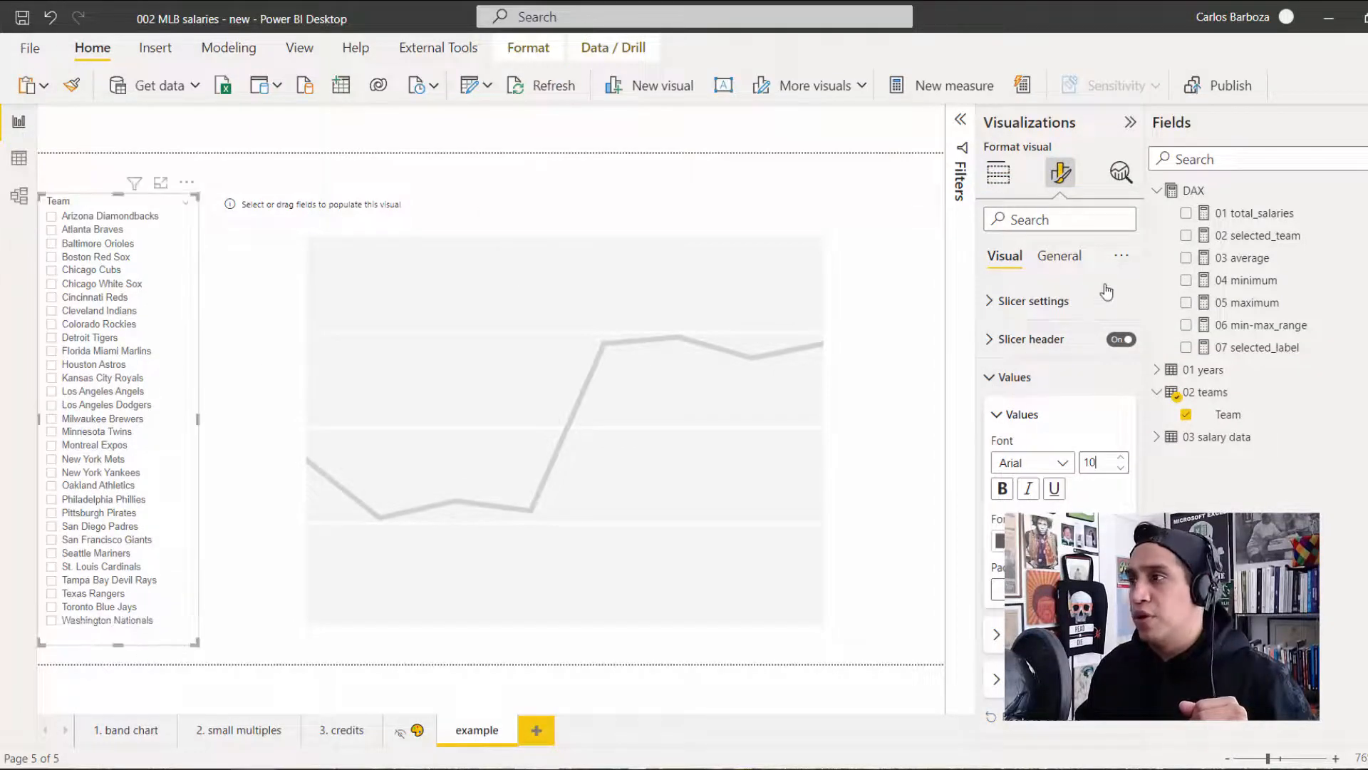
Step: Check the 02 selected_team formula and plot that measure on the line chart's Y-axis with Year on the X-axis
click(1270, 240)
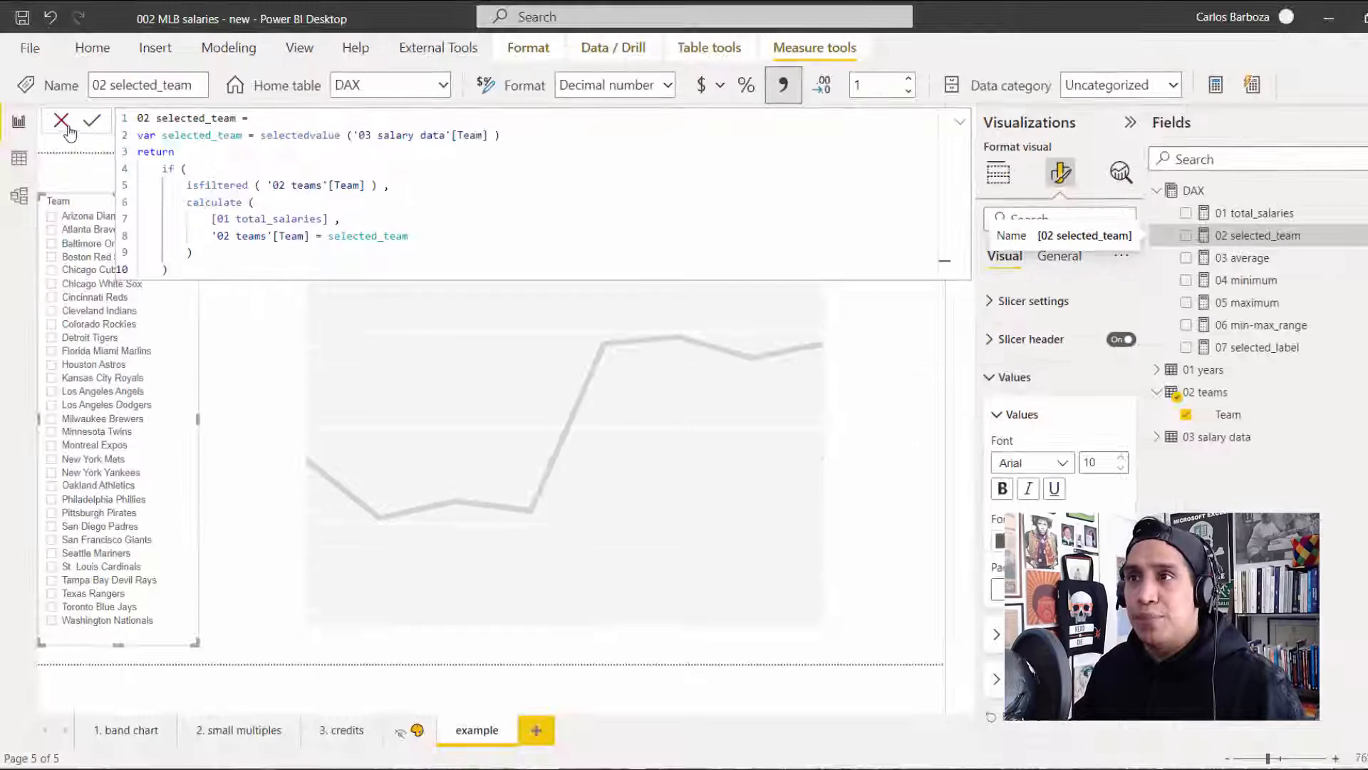
click(125, 180)
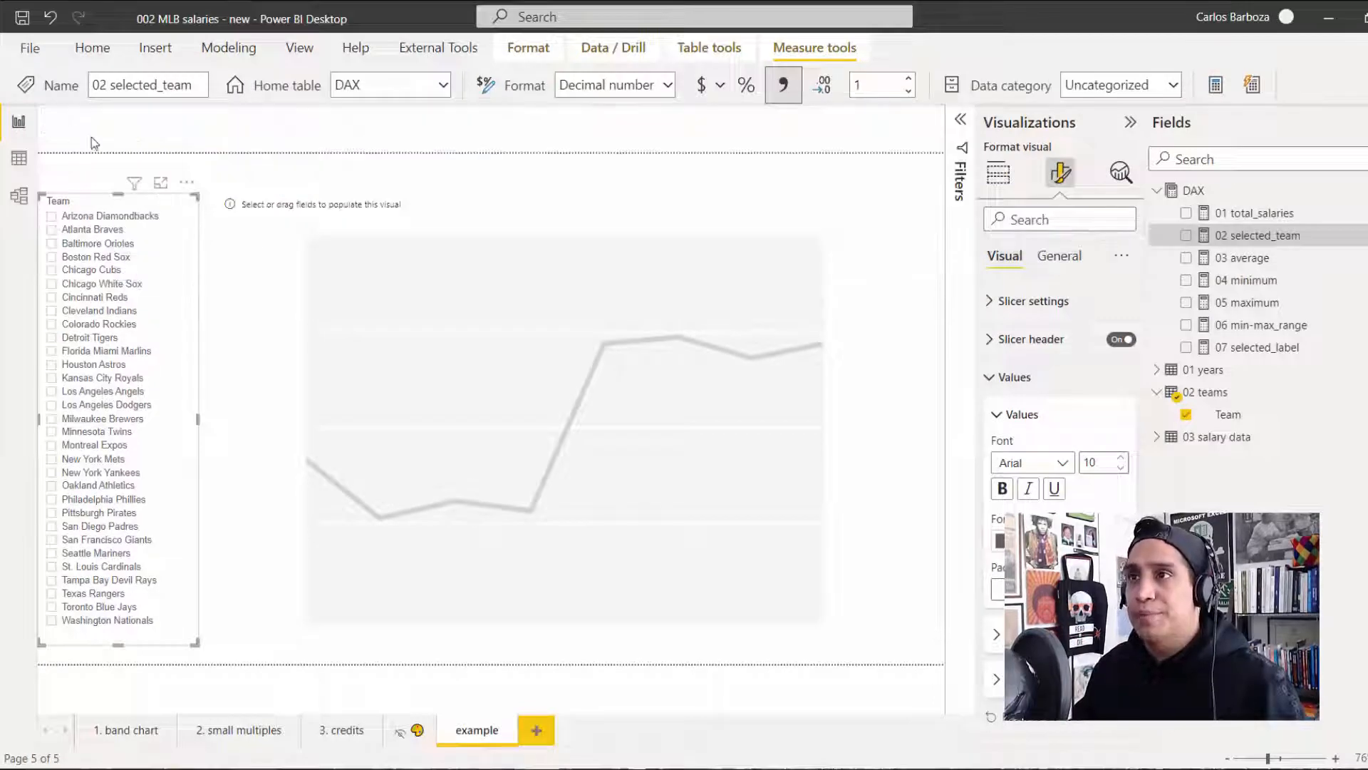
click(645, 214)
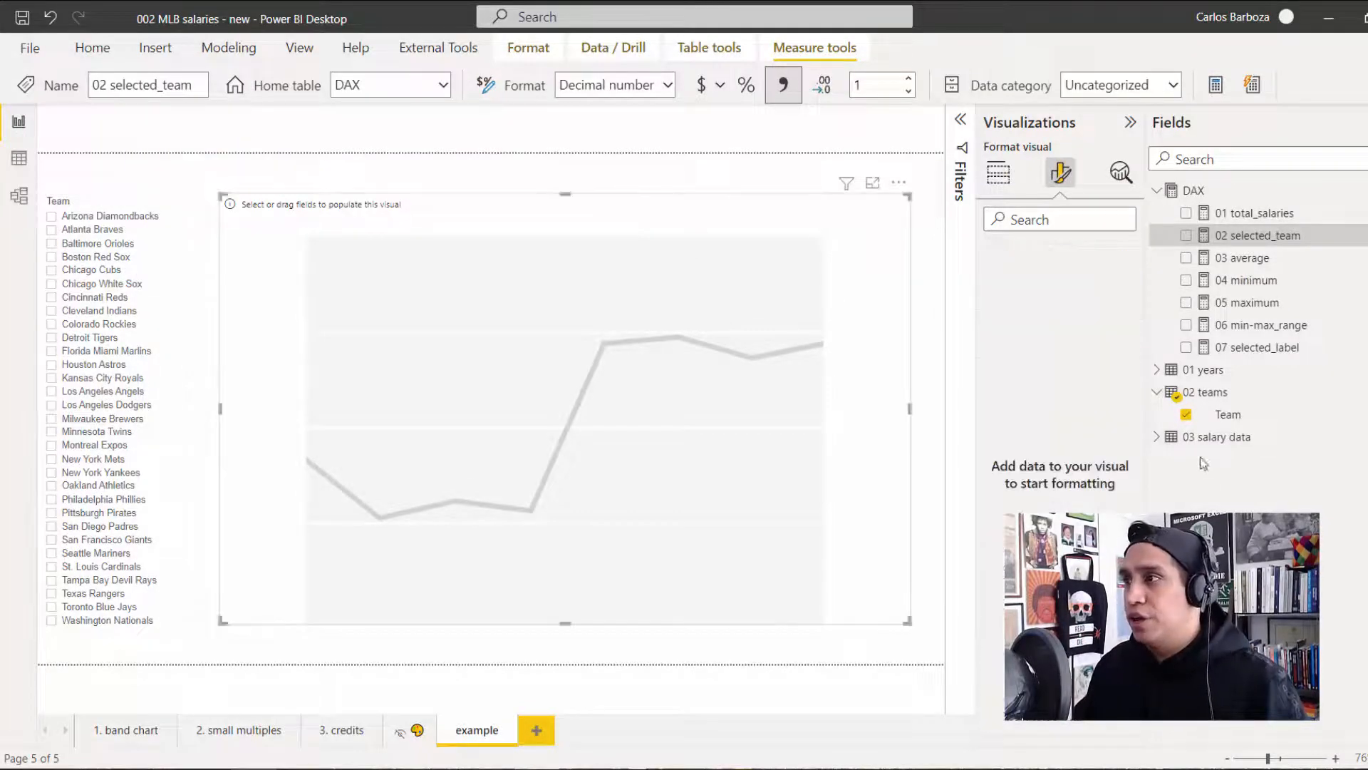
click(1156, 369)
drag(1222, 391, 1066, 438)
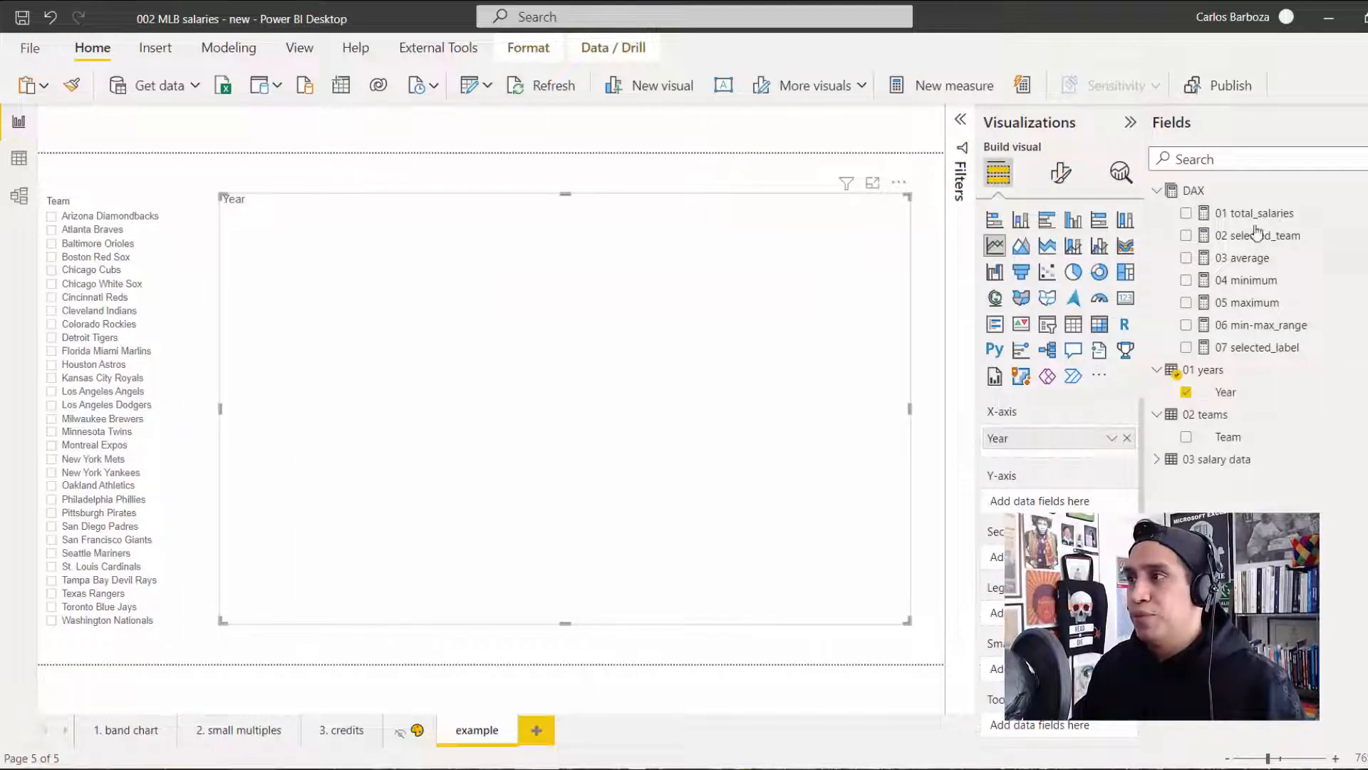
drag(1248, 235, 1085, 506)
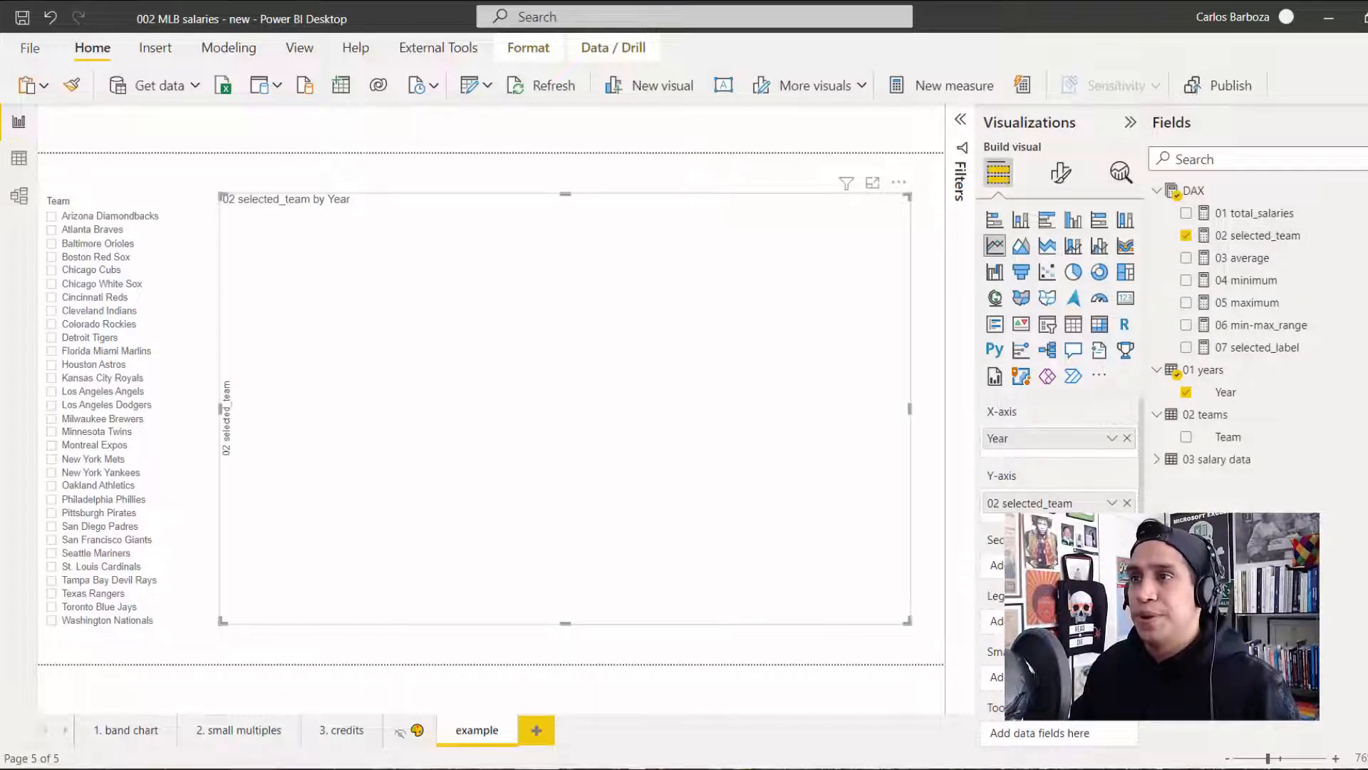
Step: Filter the line chart by Arizona Diamondbacks and switch the slicer selection to New York Yankees
click(52, 219)
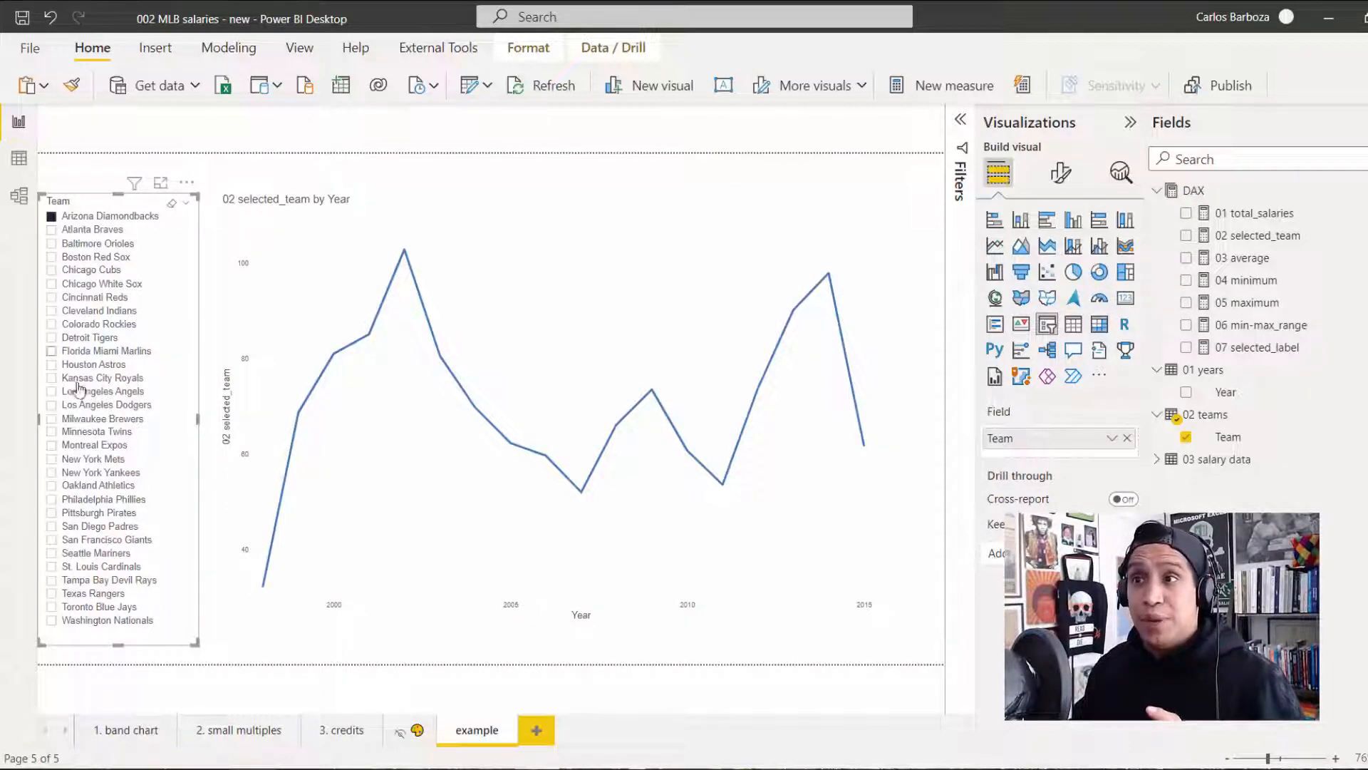
click(92, 474)
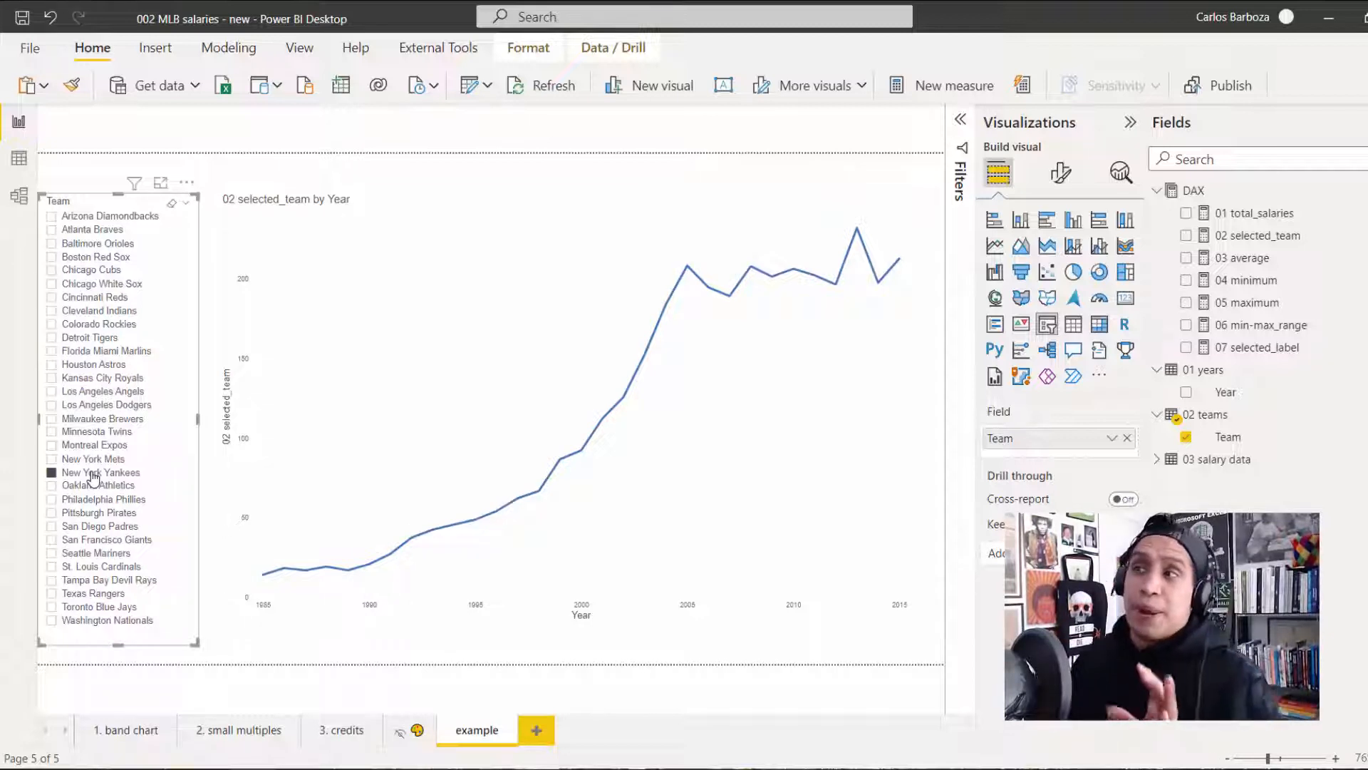
mouse_move(718, 439)
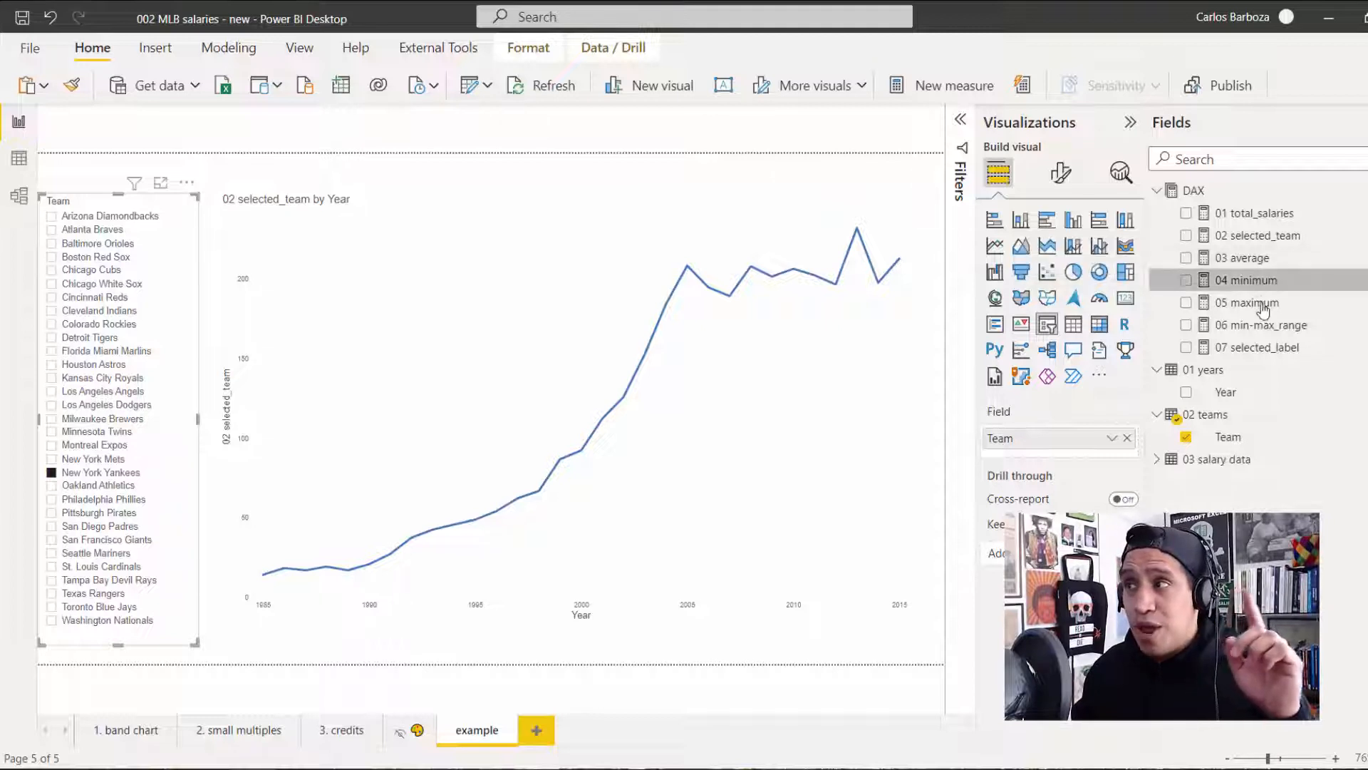
Step: Examine the DAX formulas of the 04 minimum, 05 maximum and 03 average measures
click(1254, 281)
click(1262, 306)
click(1264, 284)
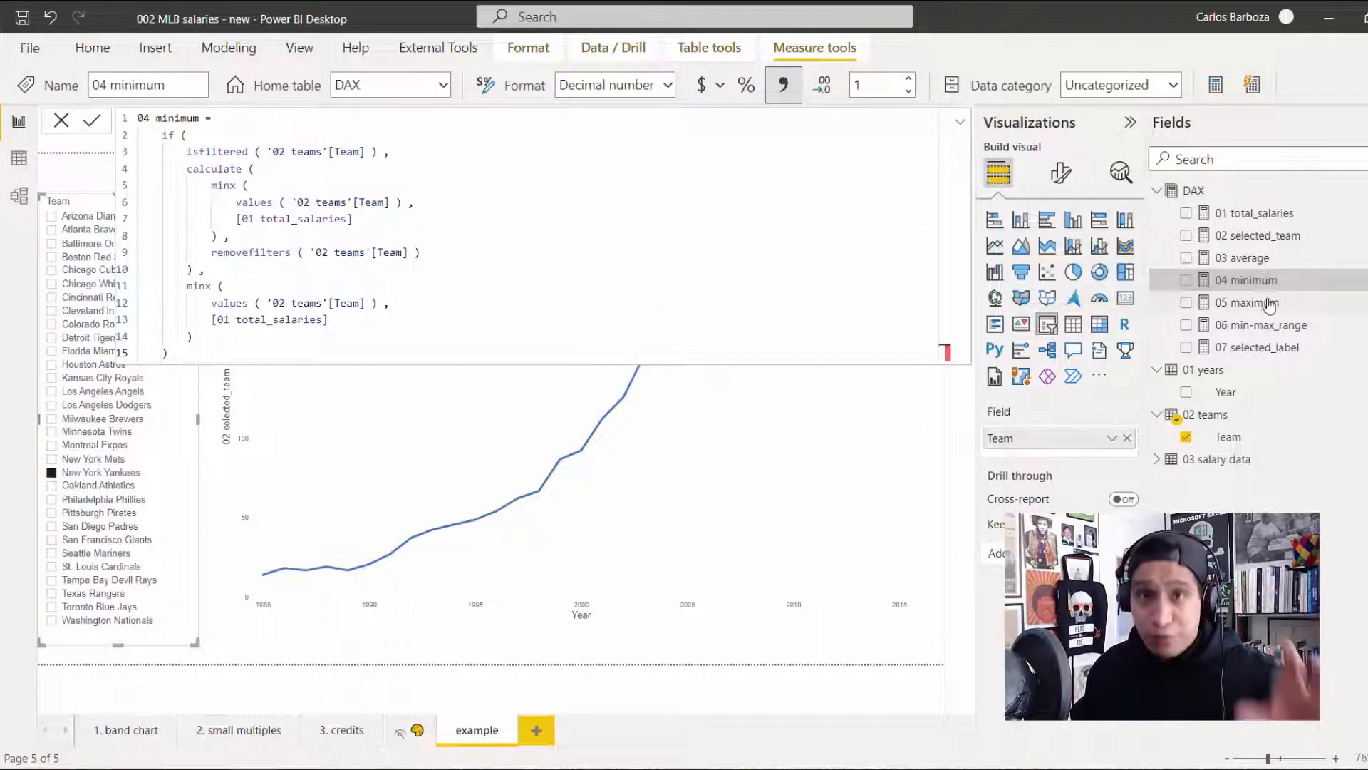
click(1274, 300)
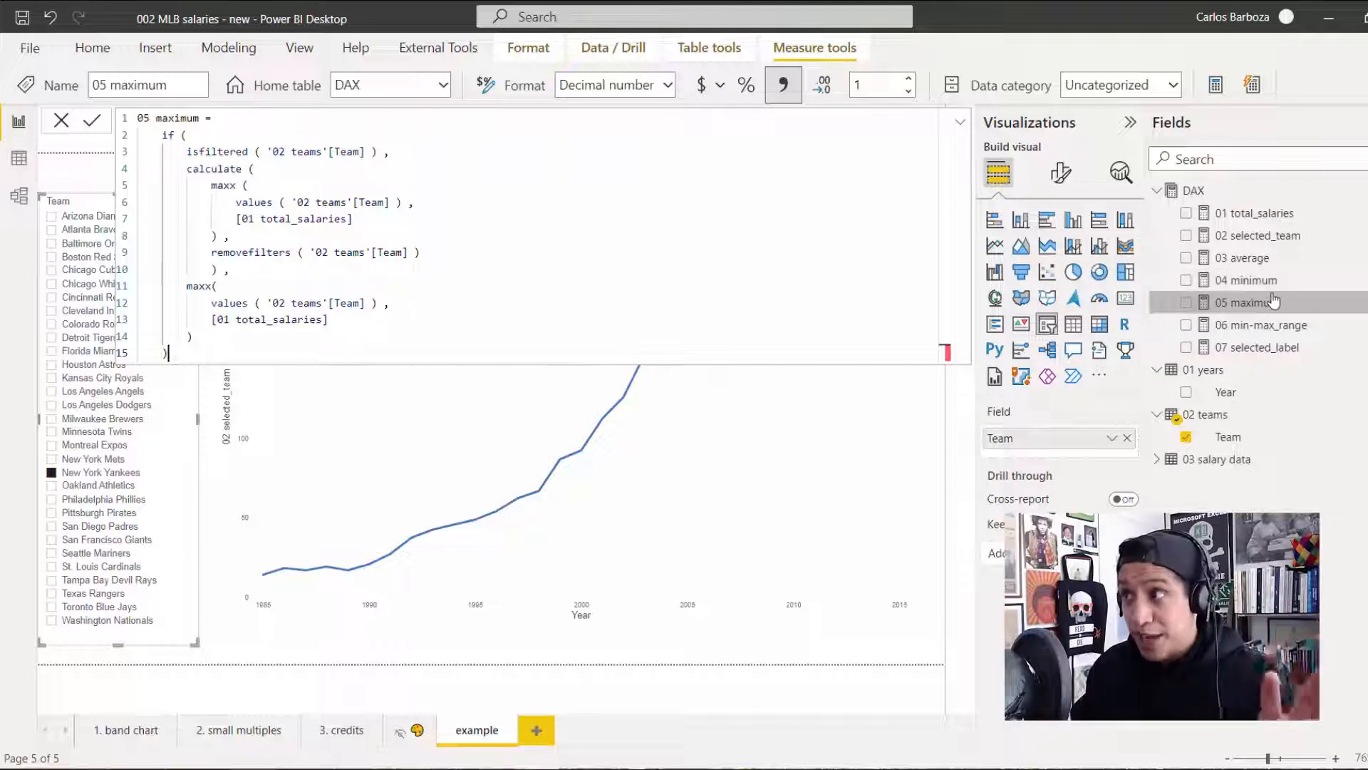
click(1261, 262)
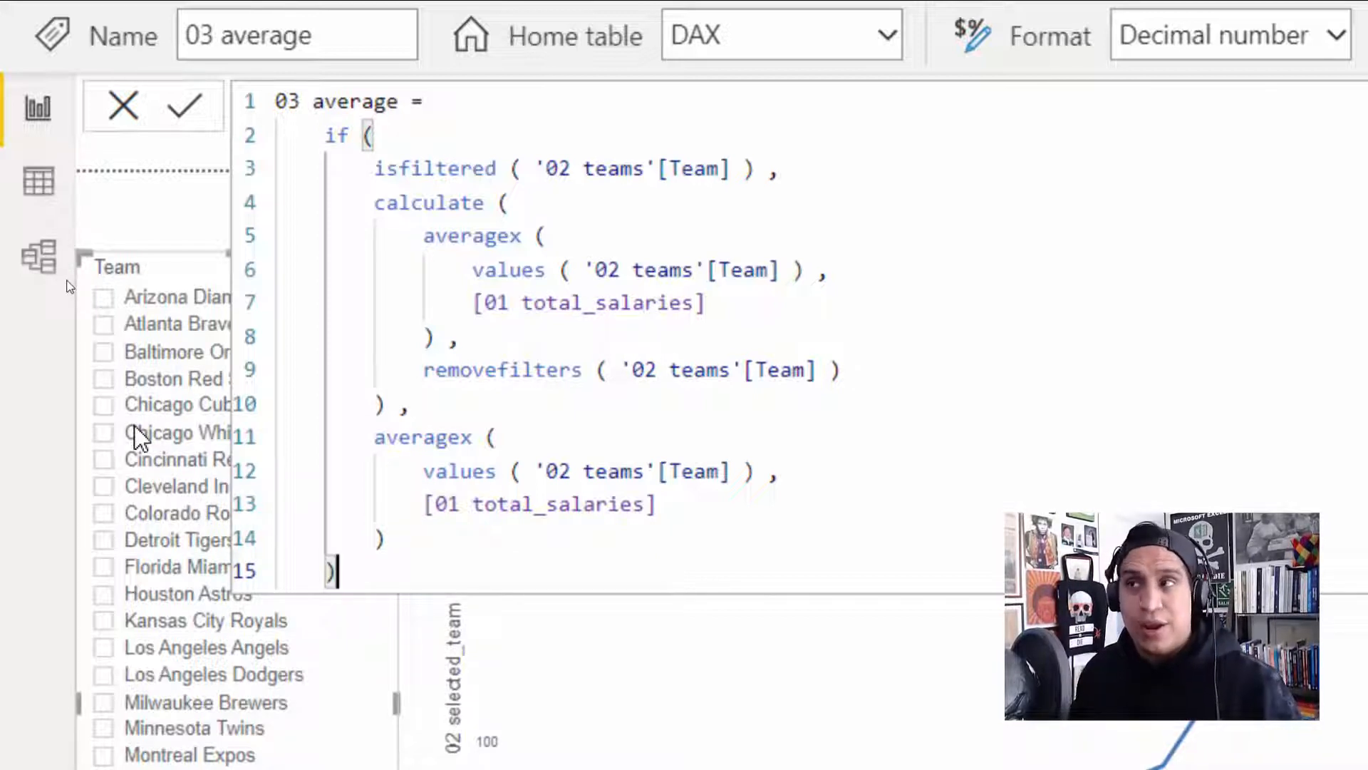
click(128, 654)
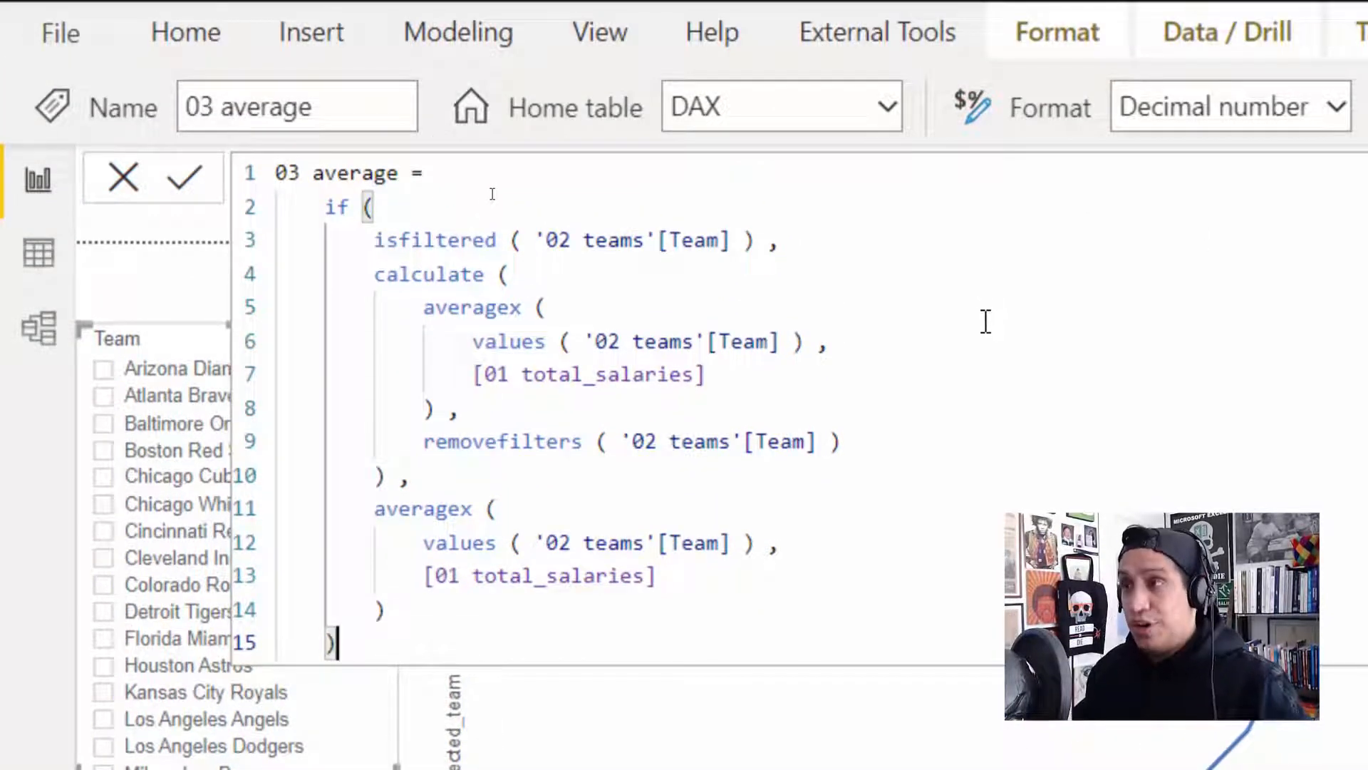
Step: Mark the isfiltered test and calculate branch in the 03 average formula, and compare them with the 04 minimum and 05 maximum formulas
key(ctrl+2)
mouse_move(925, 238)
mouse_down()
mouse_move(807, 238)
mouse_move(868, 234)
mouse_up()
key(e)
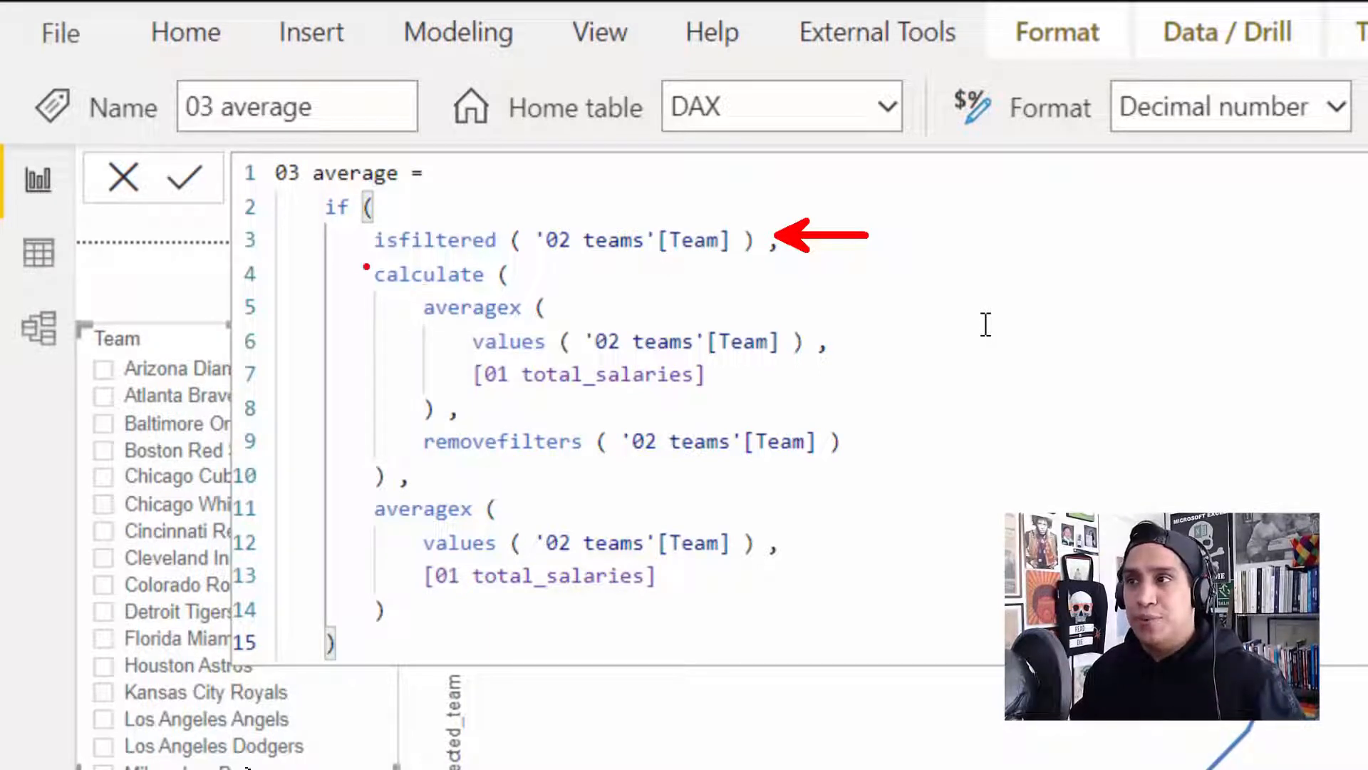
mouse_move(367, 267)
mouse_down()
mouse_move(394, 300)
mouse_move(648, 467)
mouse_move(872, 503)
mouse_up()
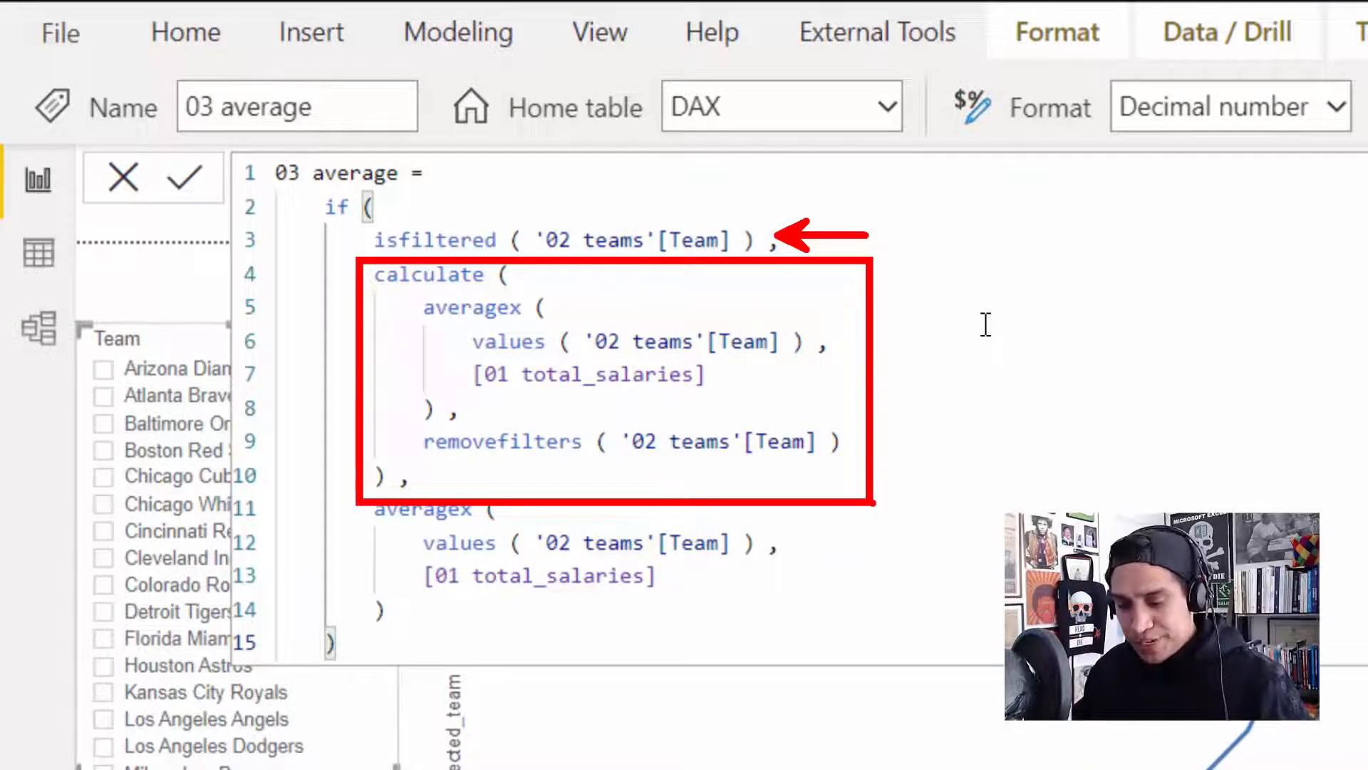
key(Escape)
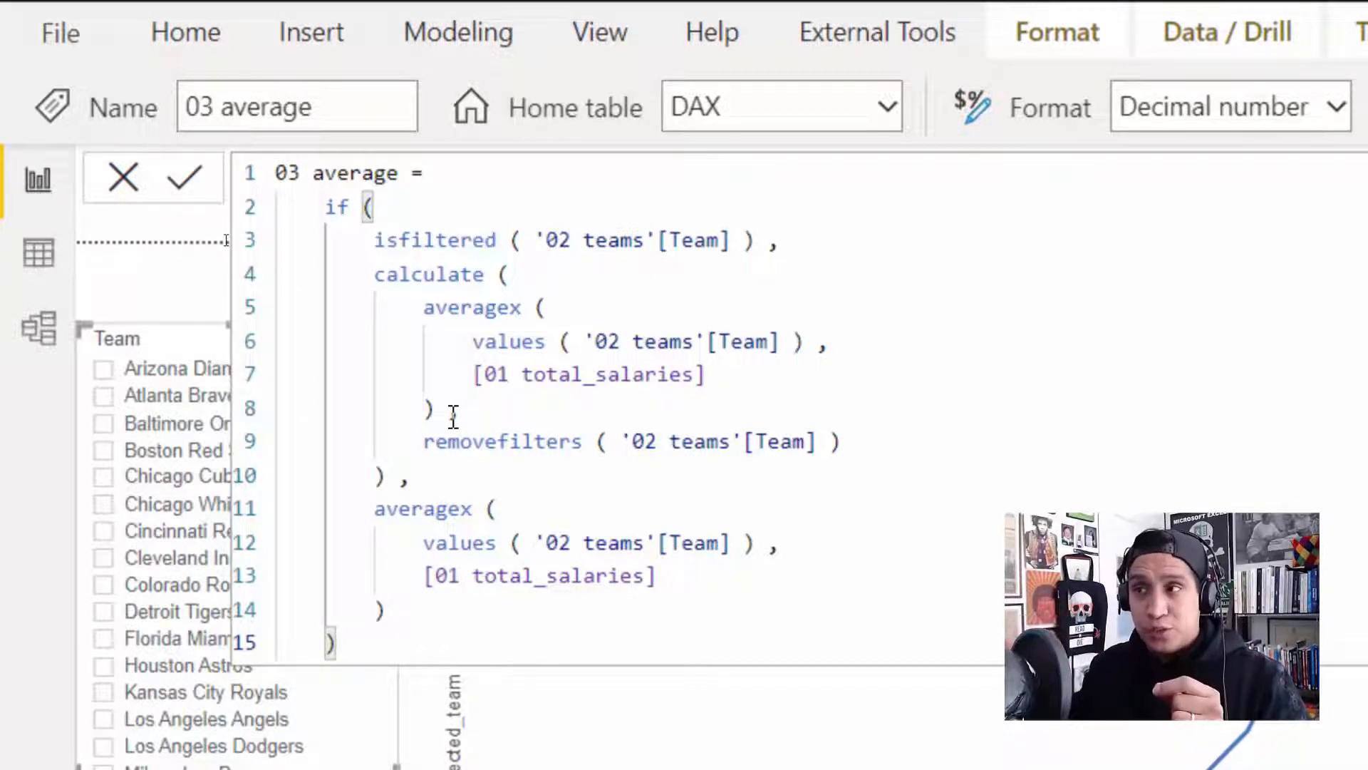
click(453, 413)
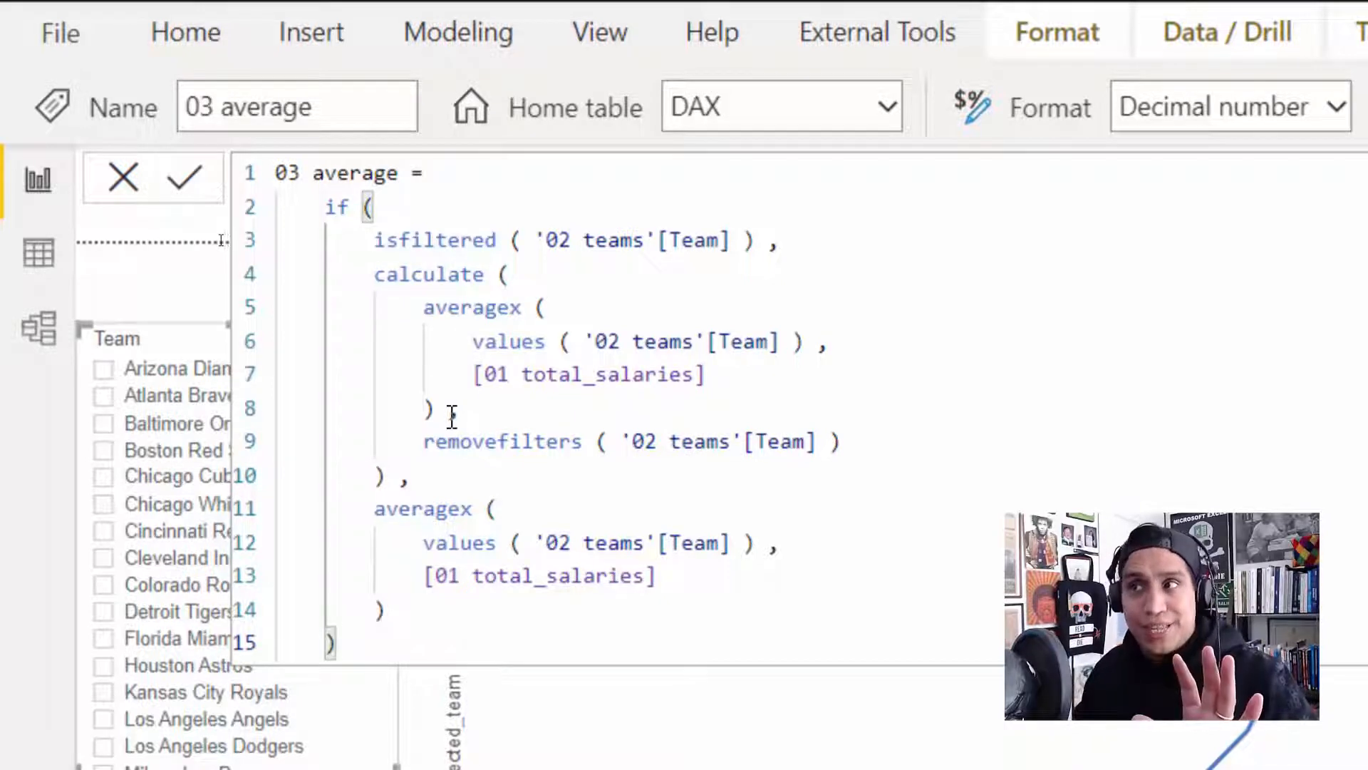
text(,)
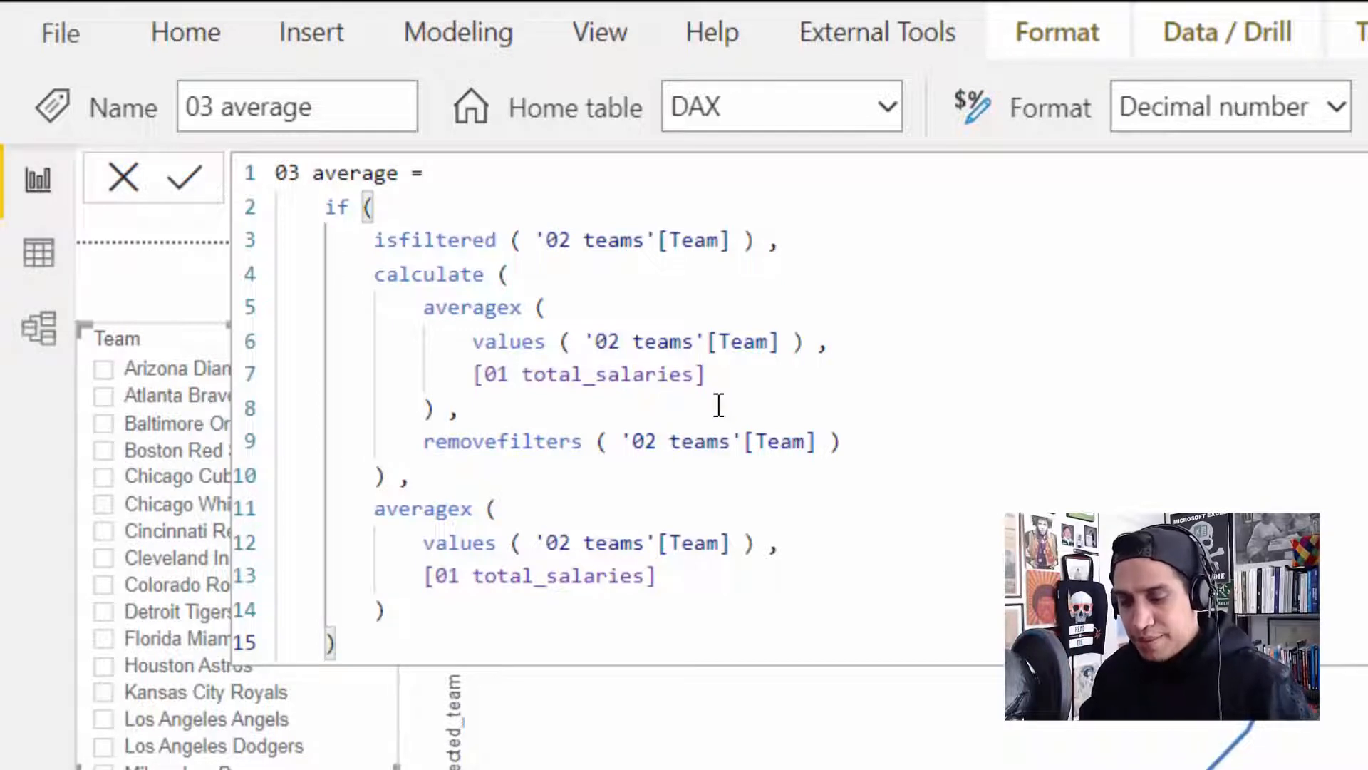
key(Escape)
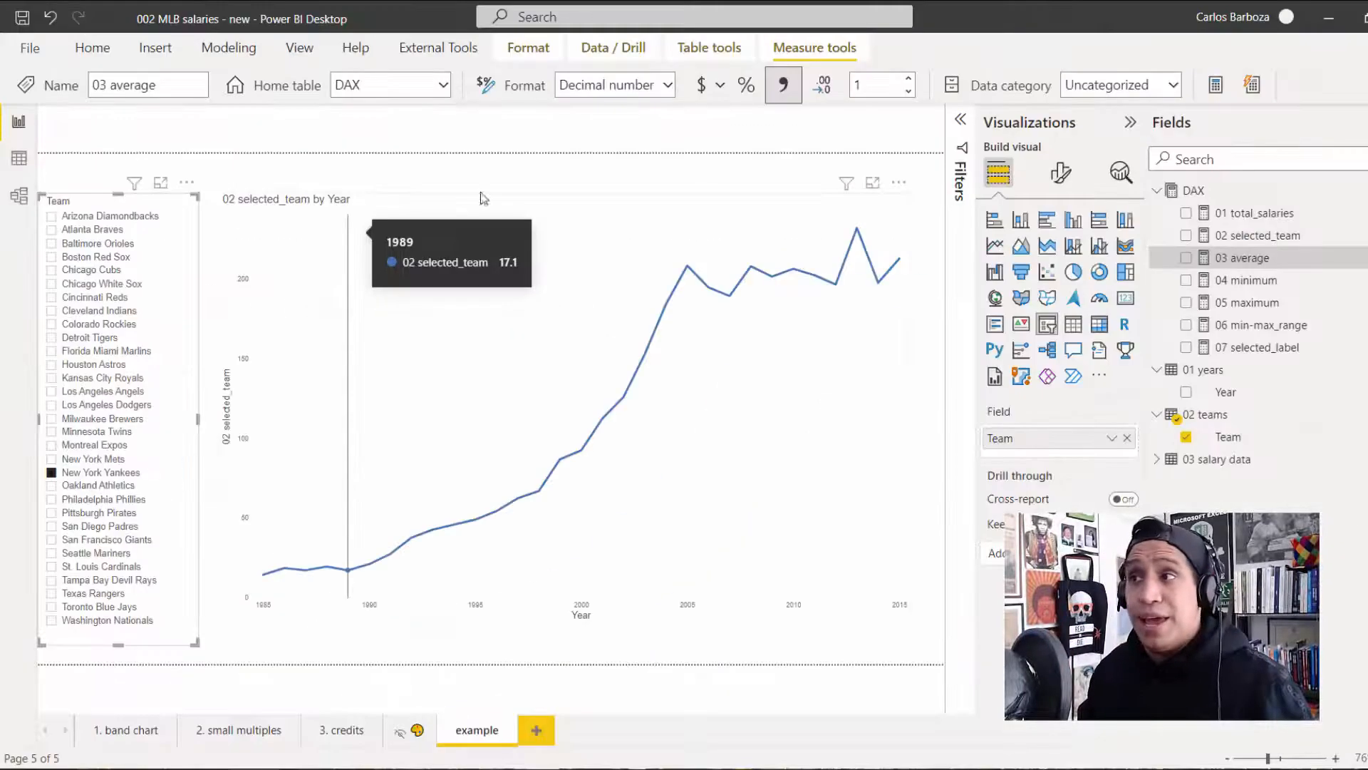
click(1247, 280)
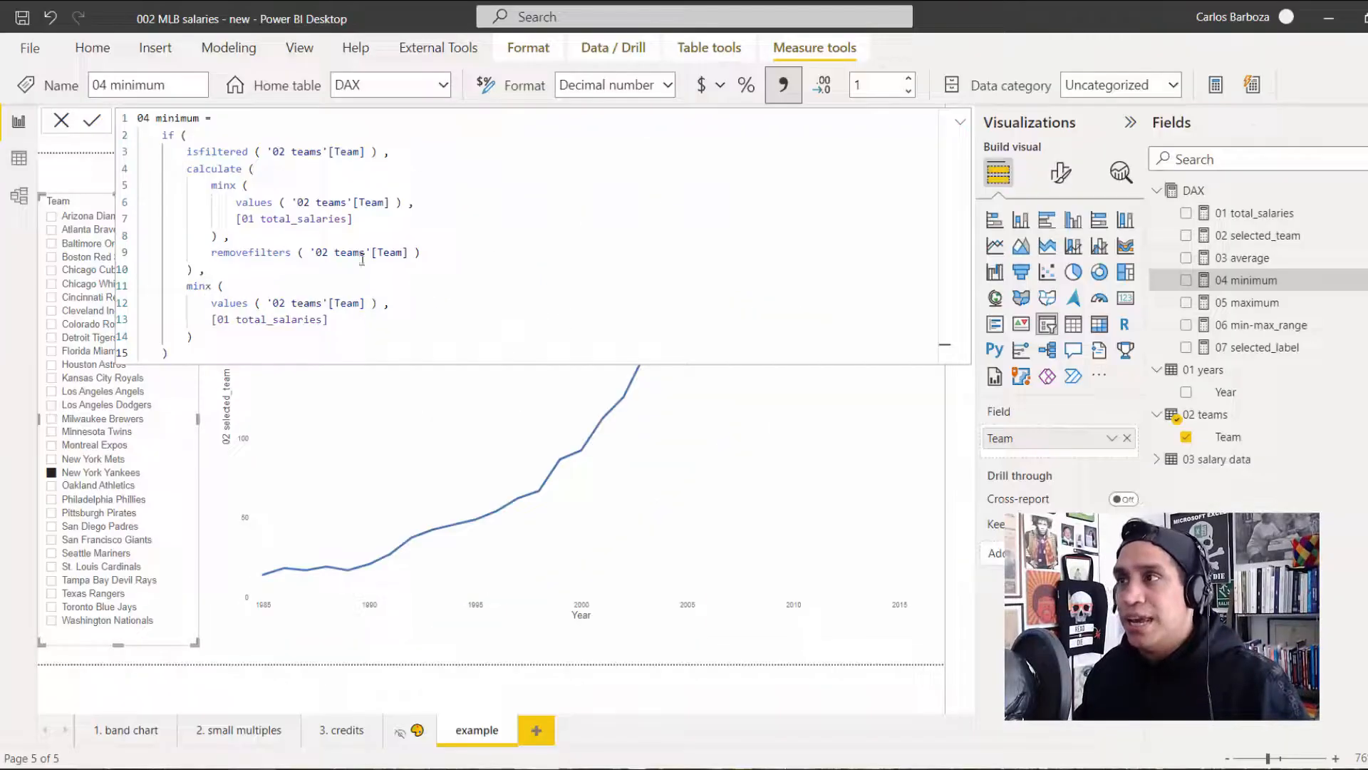
click(1254, 305)
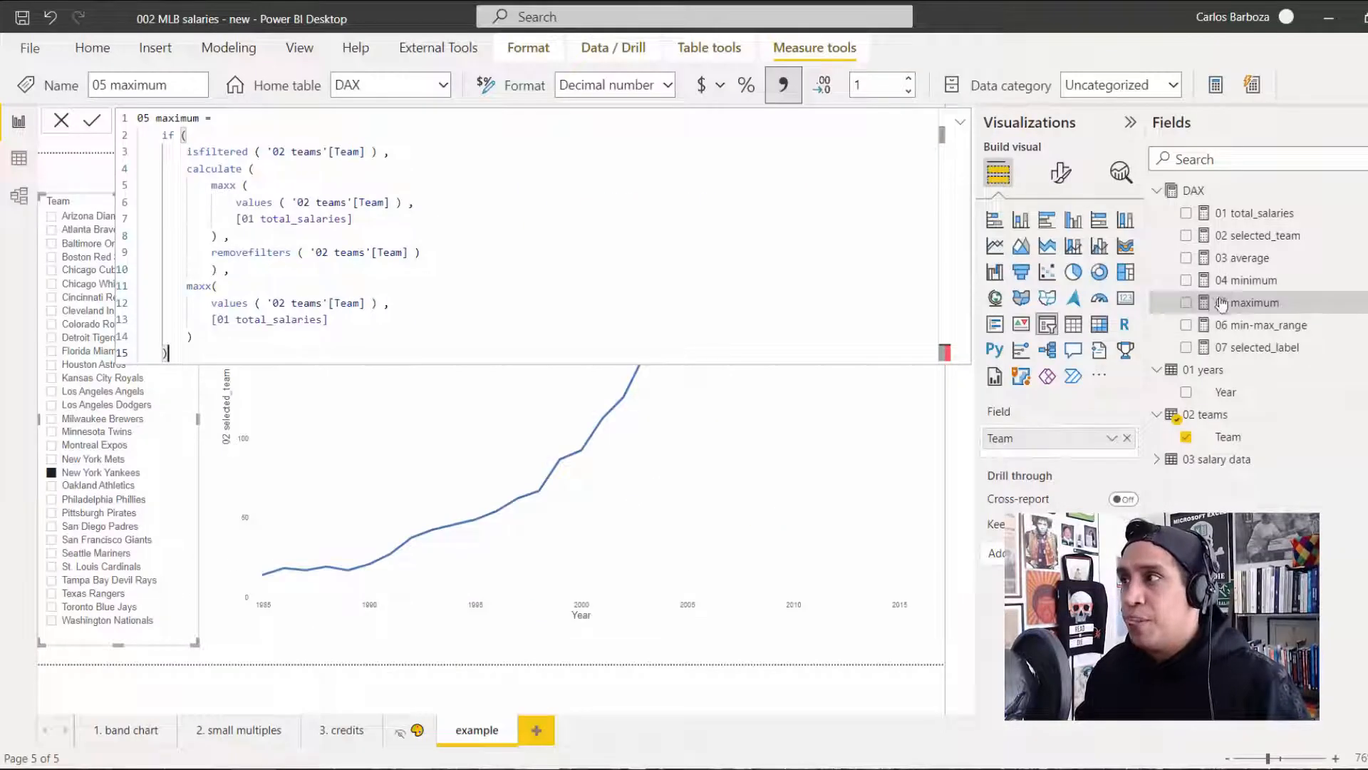
Step: Correct the comment in the 06 min-max_range formula to read "to be displayed on the tooltip"
click(1253, 332)
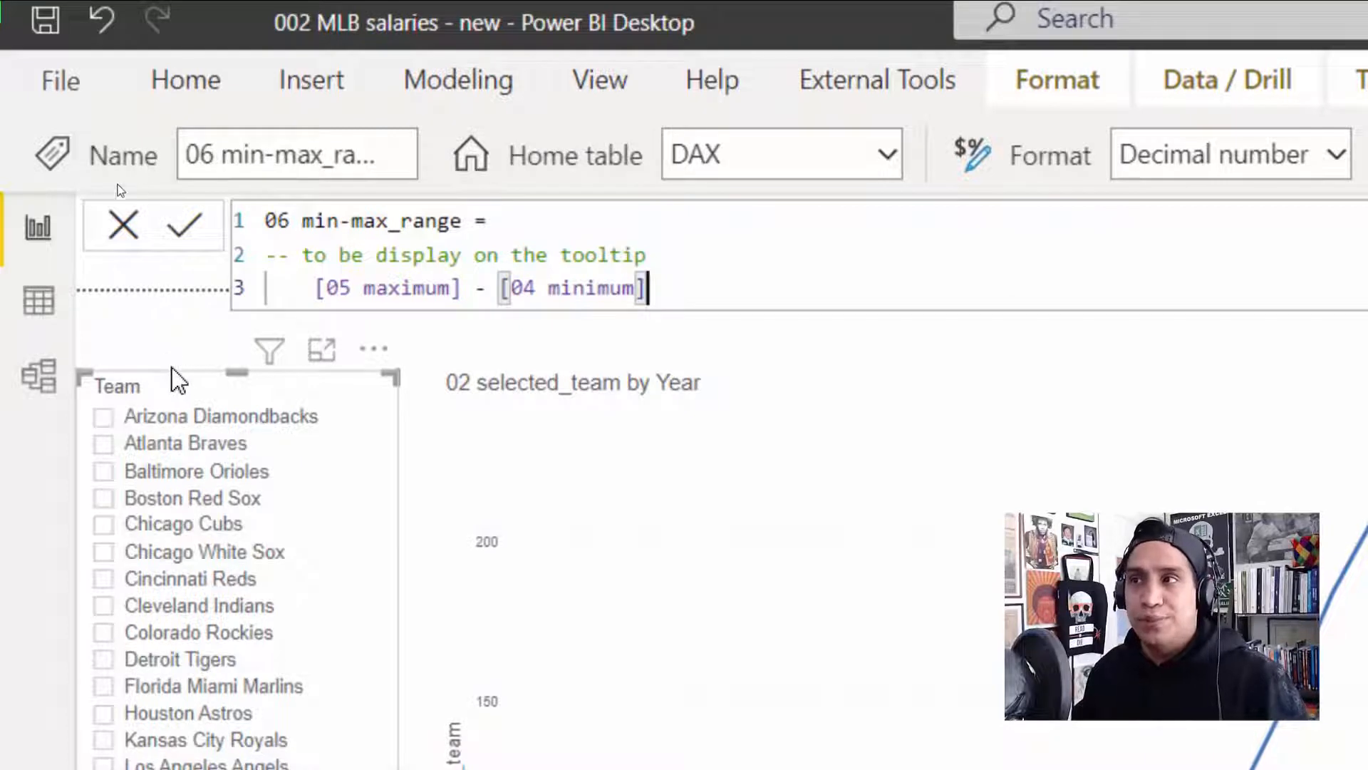
click(453, 257)
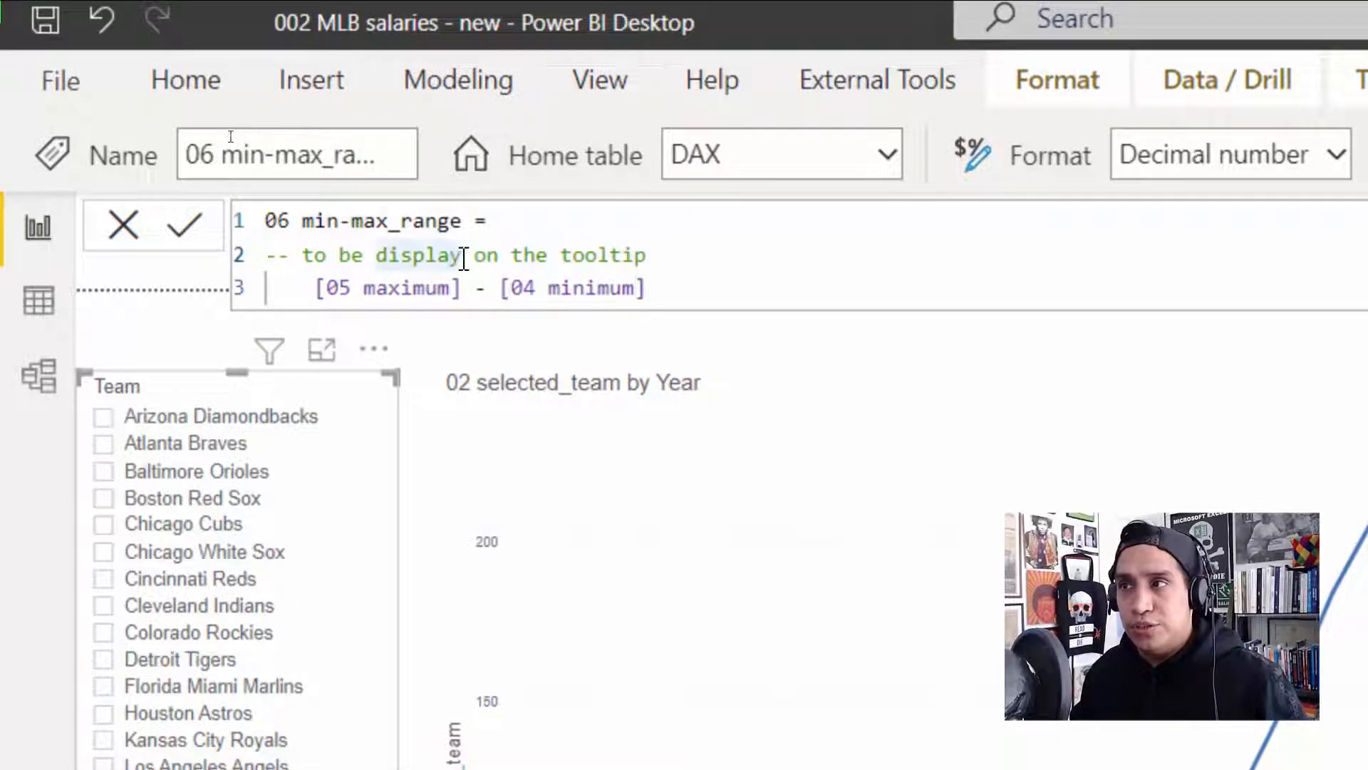
click(465, 254)
text(ed)
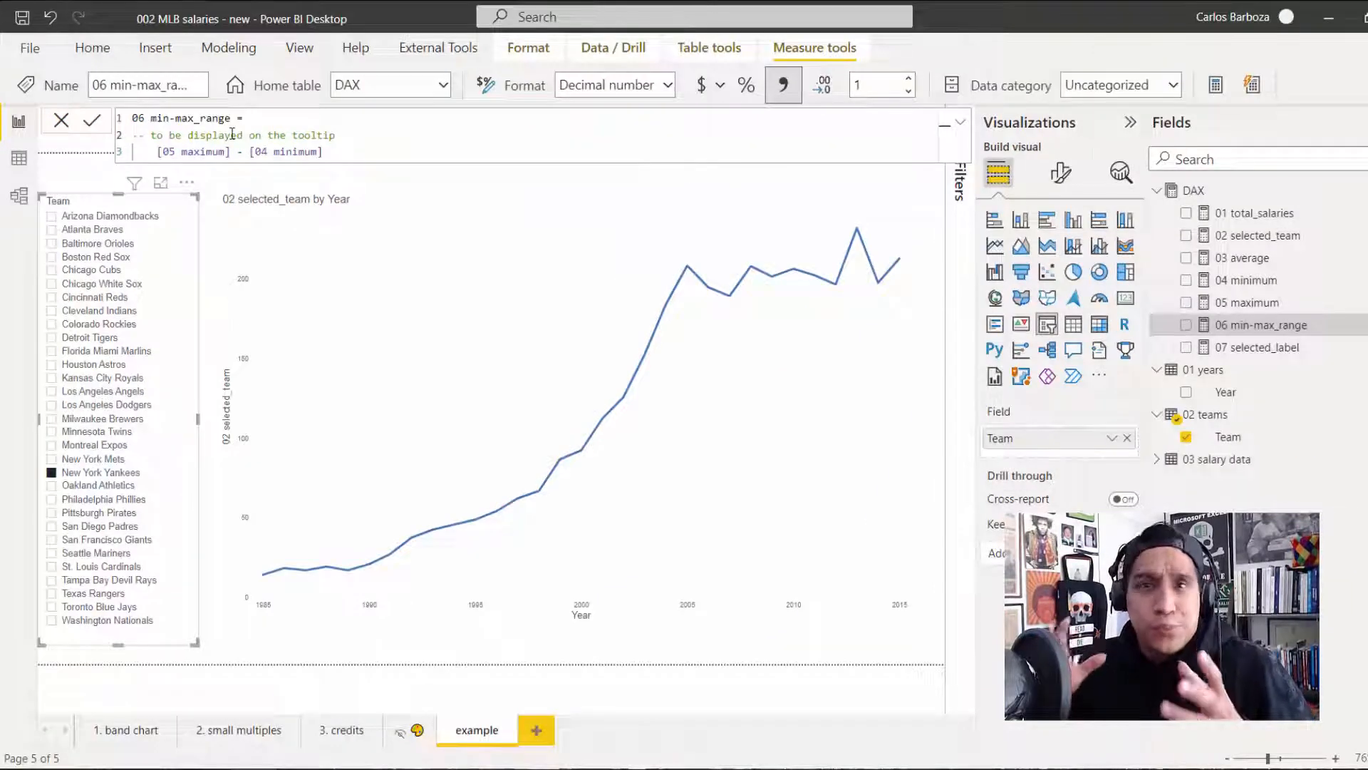
click(1250, 349)
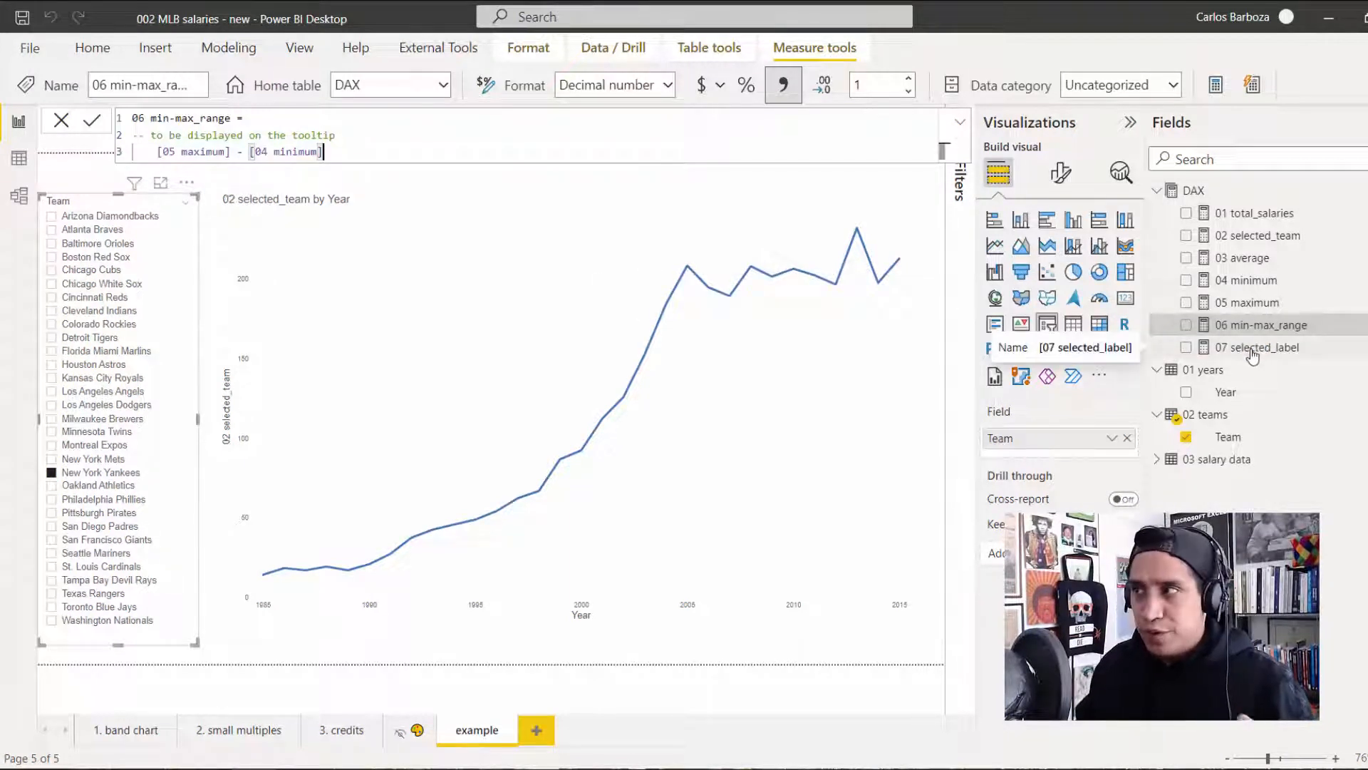
Step: Examine the 07 selected_label formula and its "Selected team: none selected" fallback text, leaving the formula unedited
click(1252, 349)
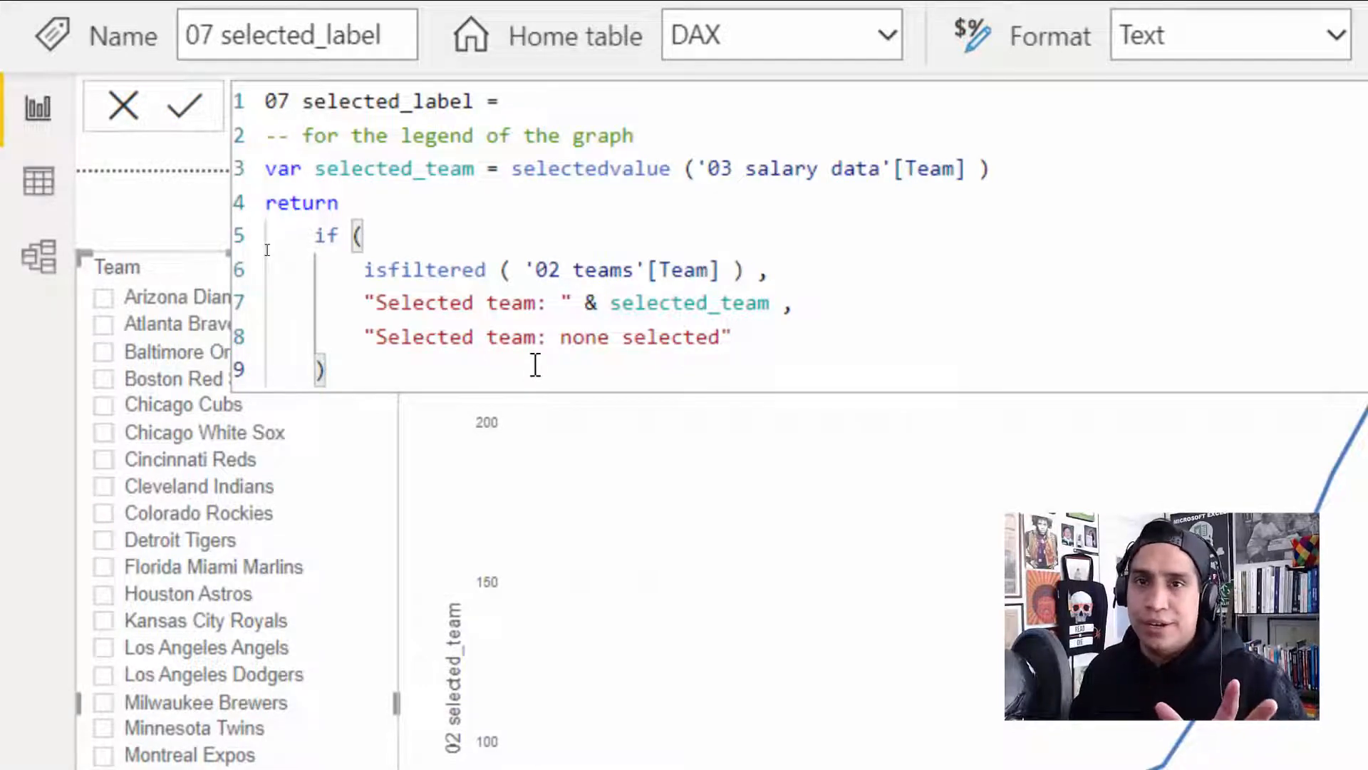
drag(743, 336, 352, 336)
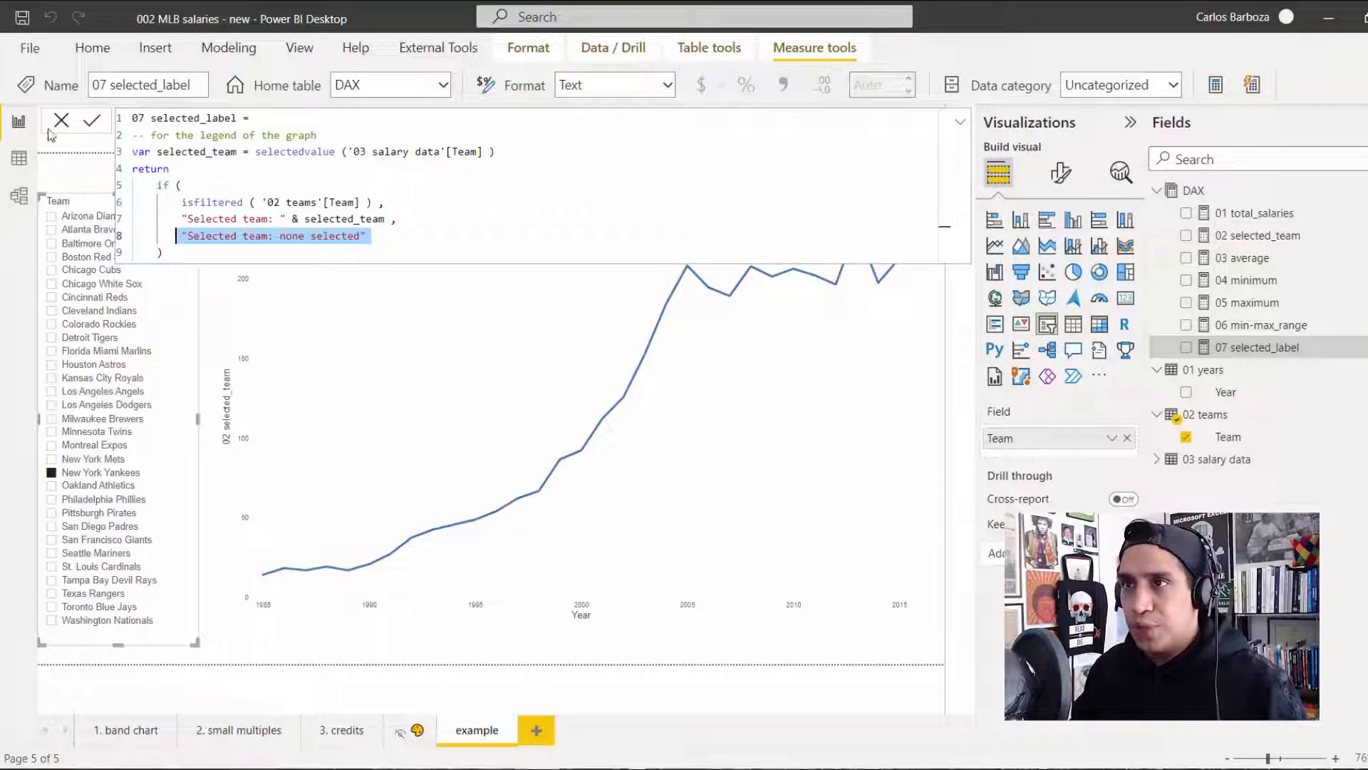
click(61, 121)
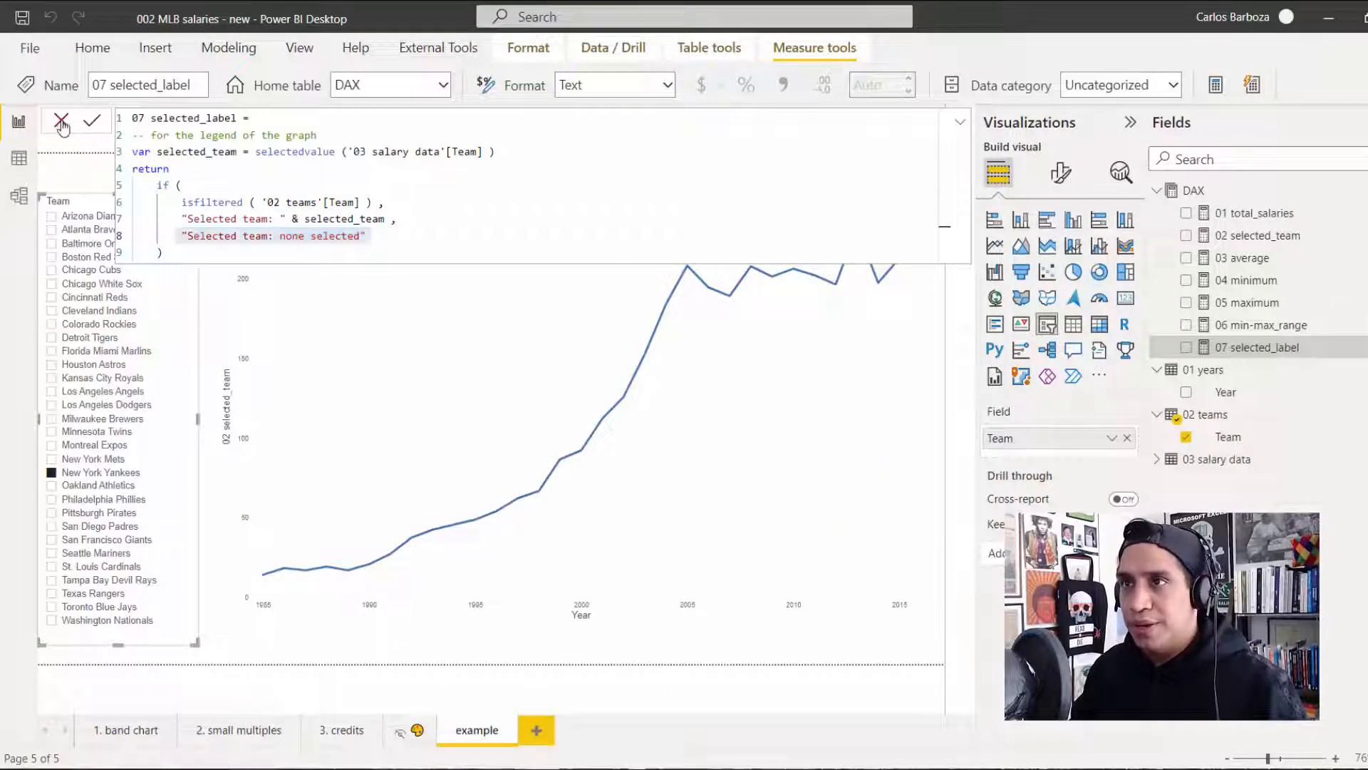
Step: Inspect the layers of the legend group on the 1. band chart page and the format options of its button
click(125, 730)
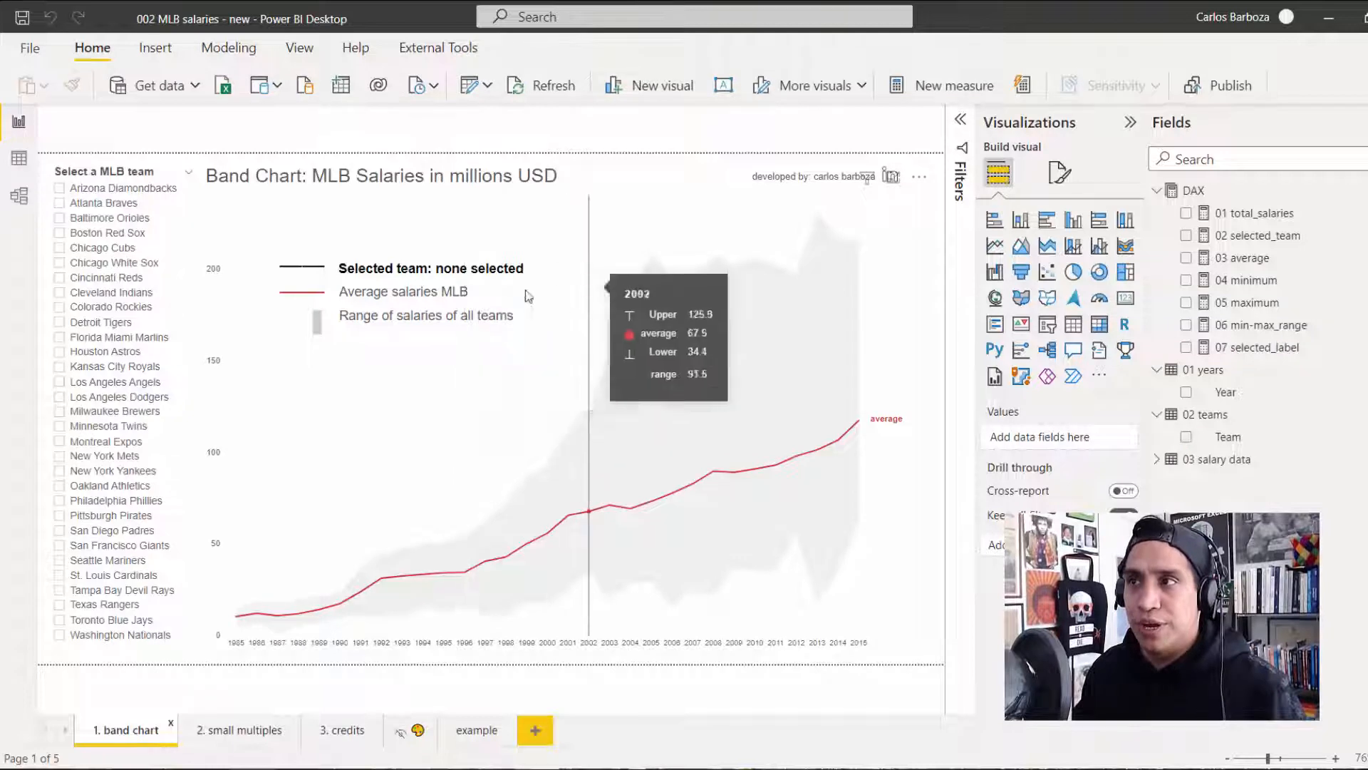
click(468, 281)
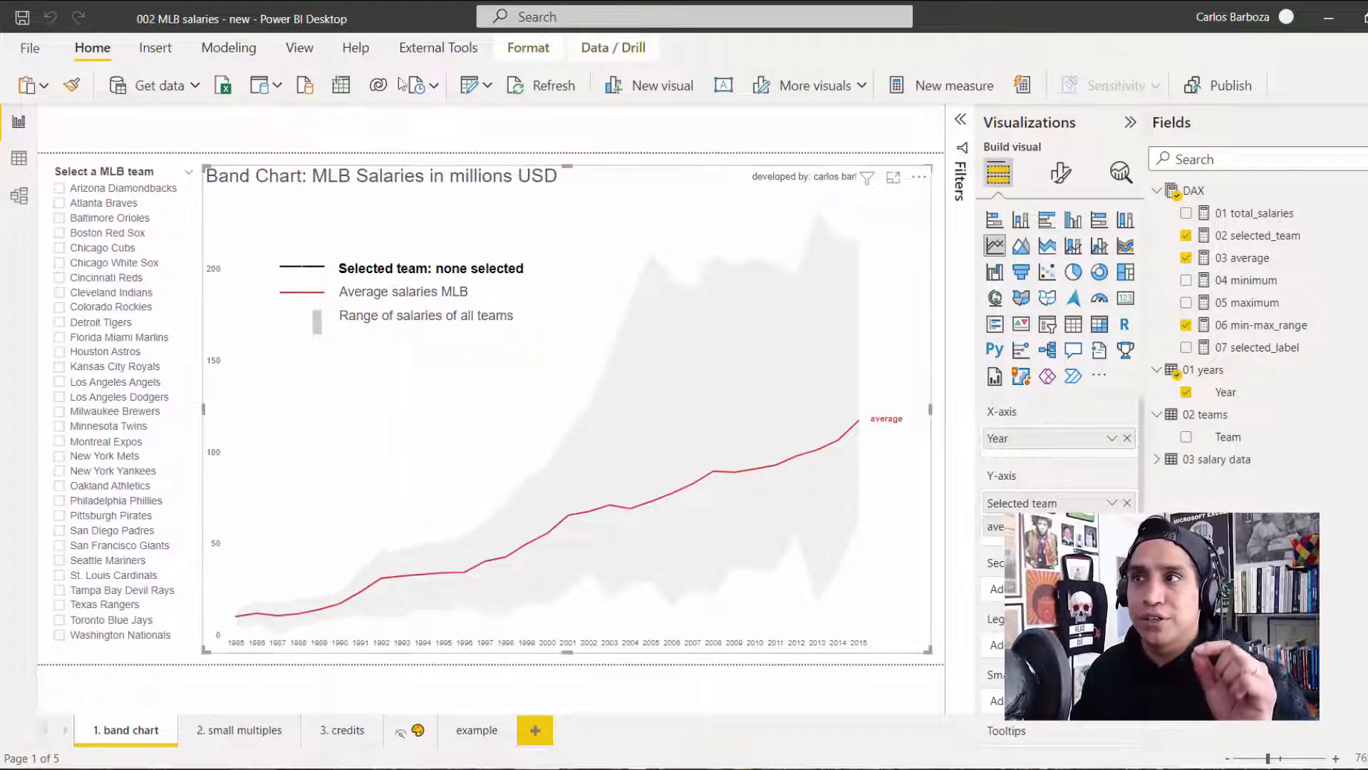
click(299, 47)
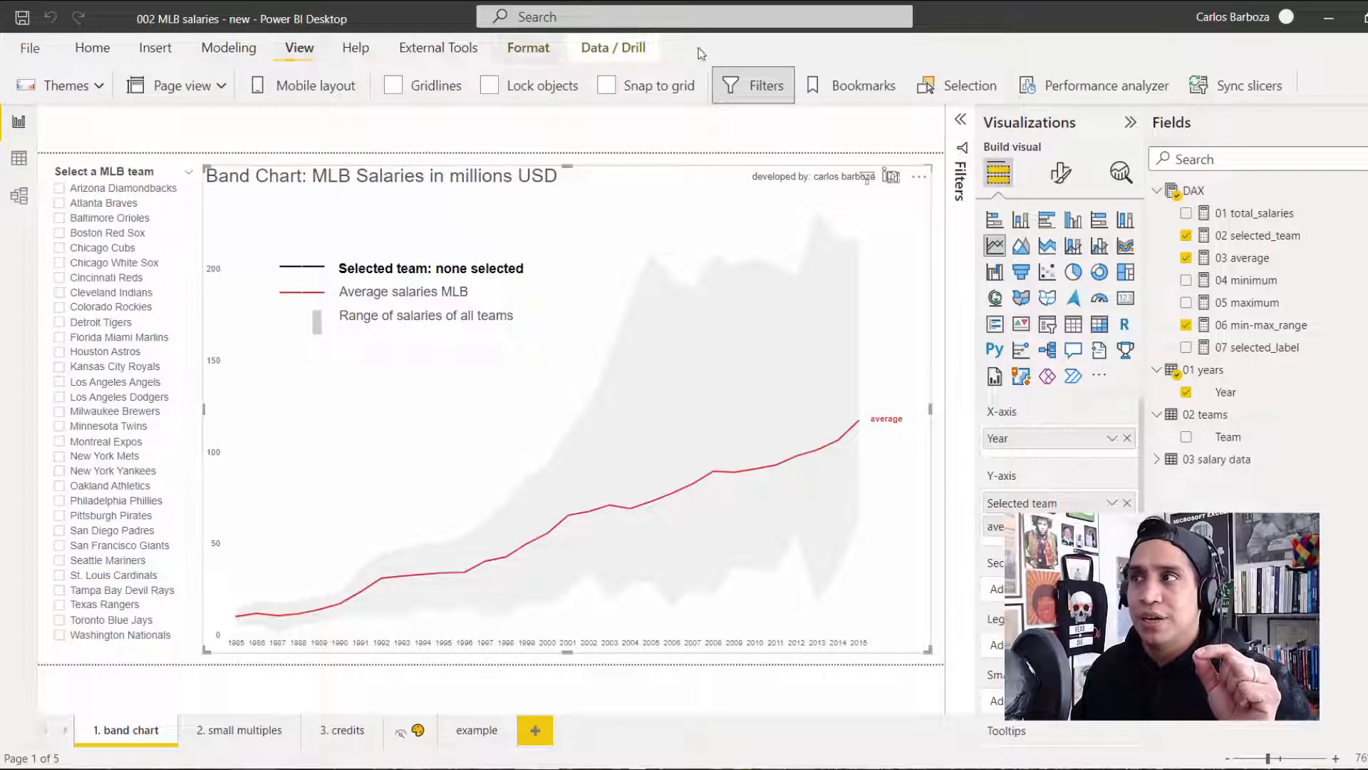
click(957, 75)
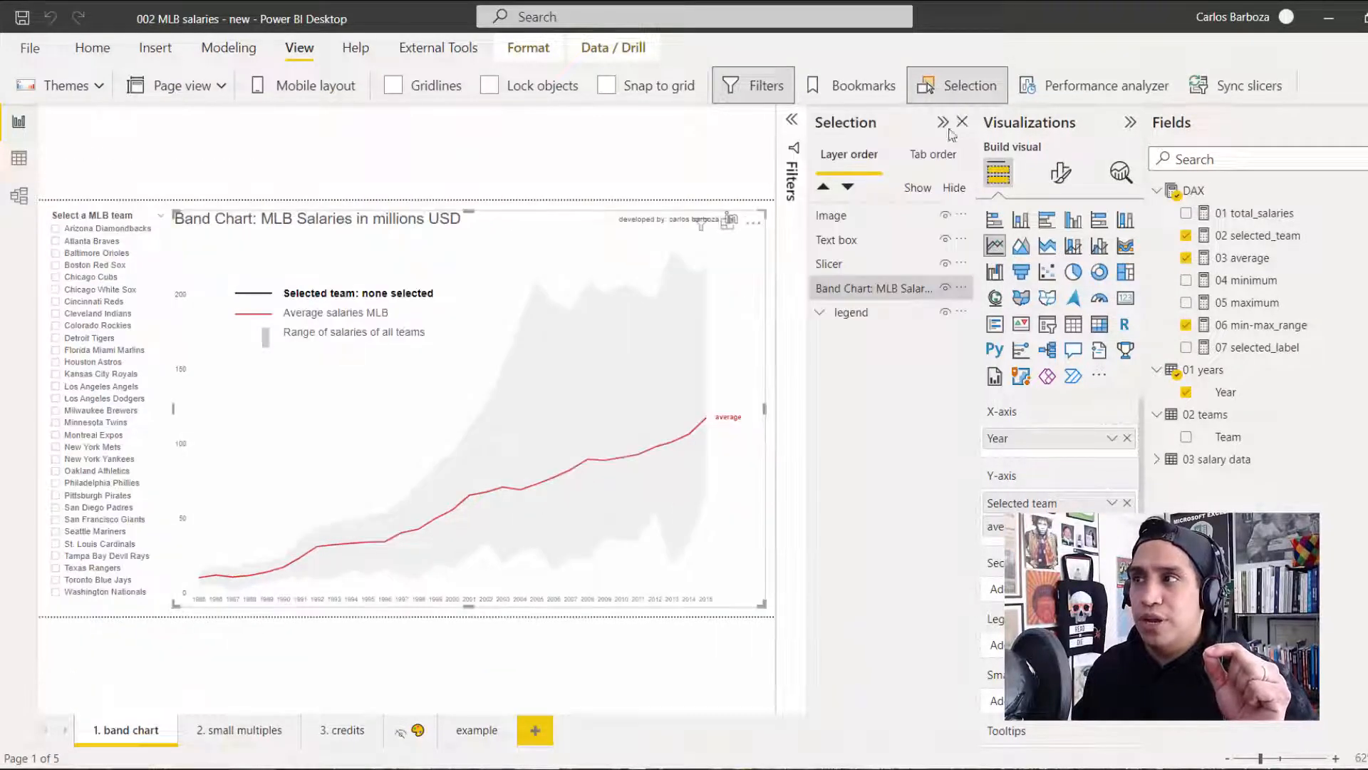
click(852, 313)
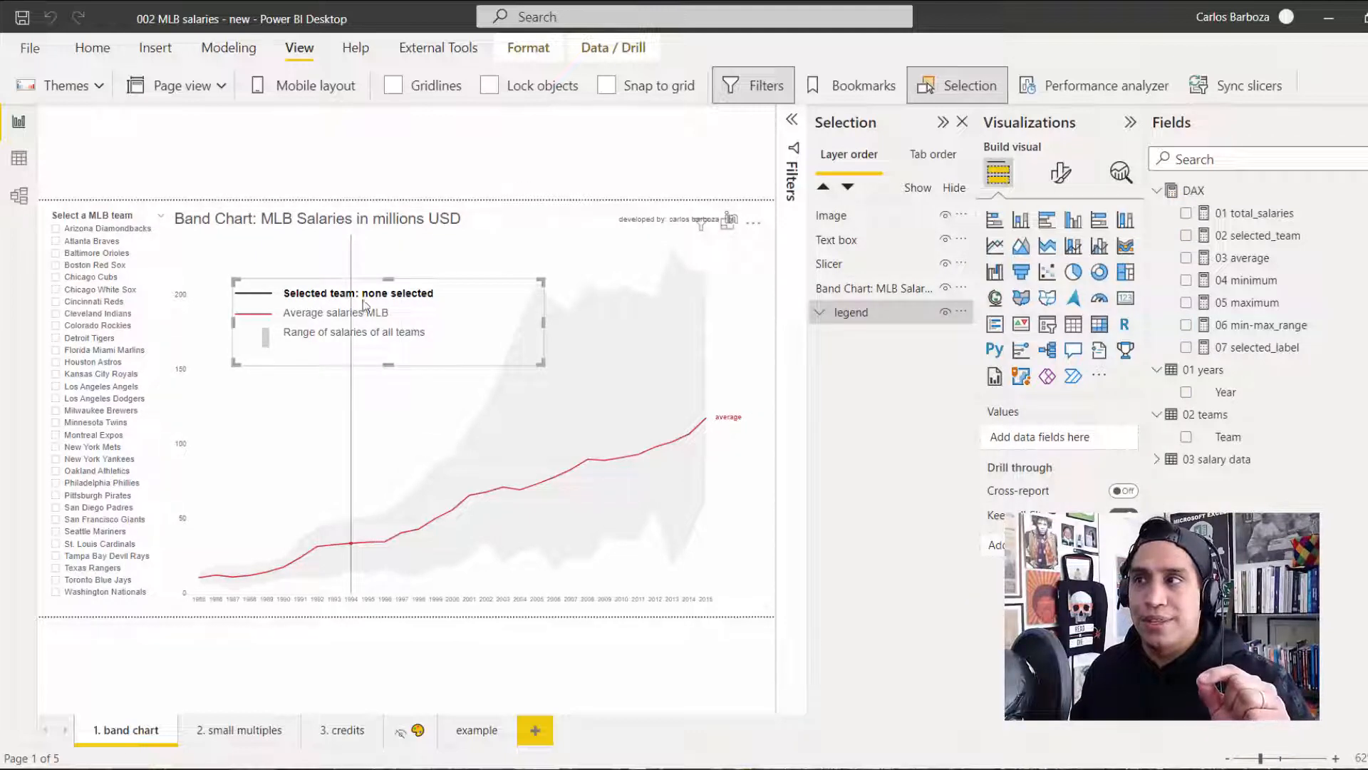
click(821, 313)
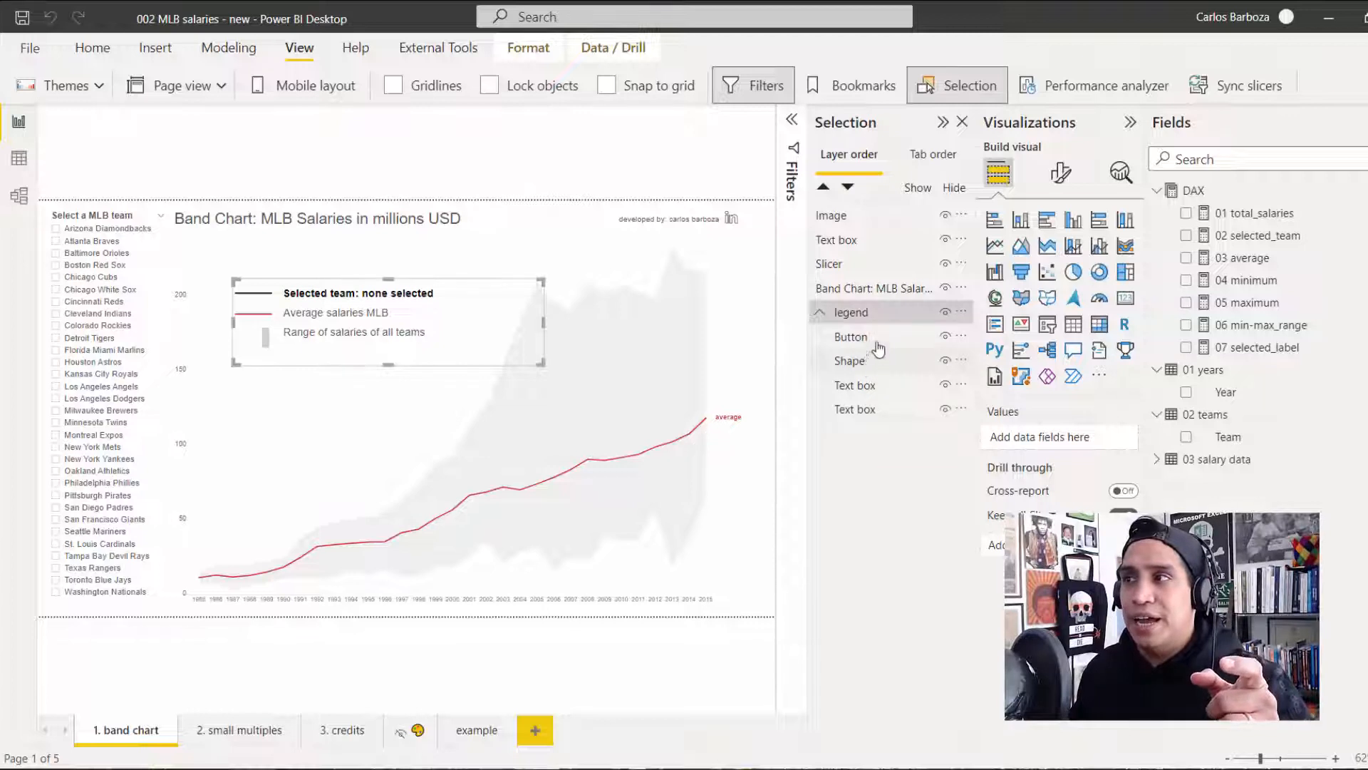
click(851, 338)
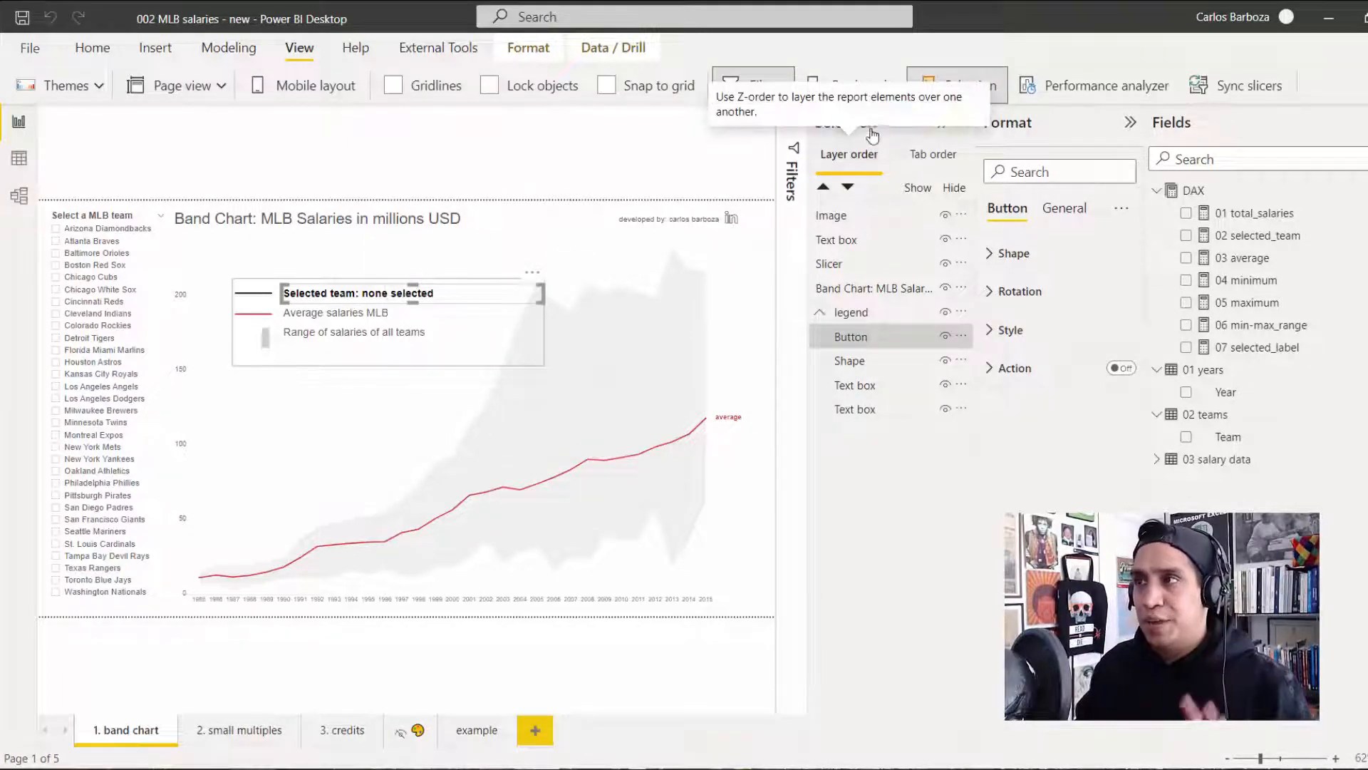
click(889, 128)
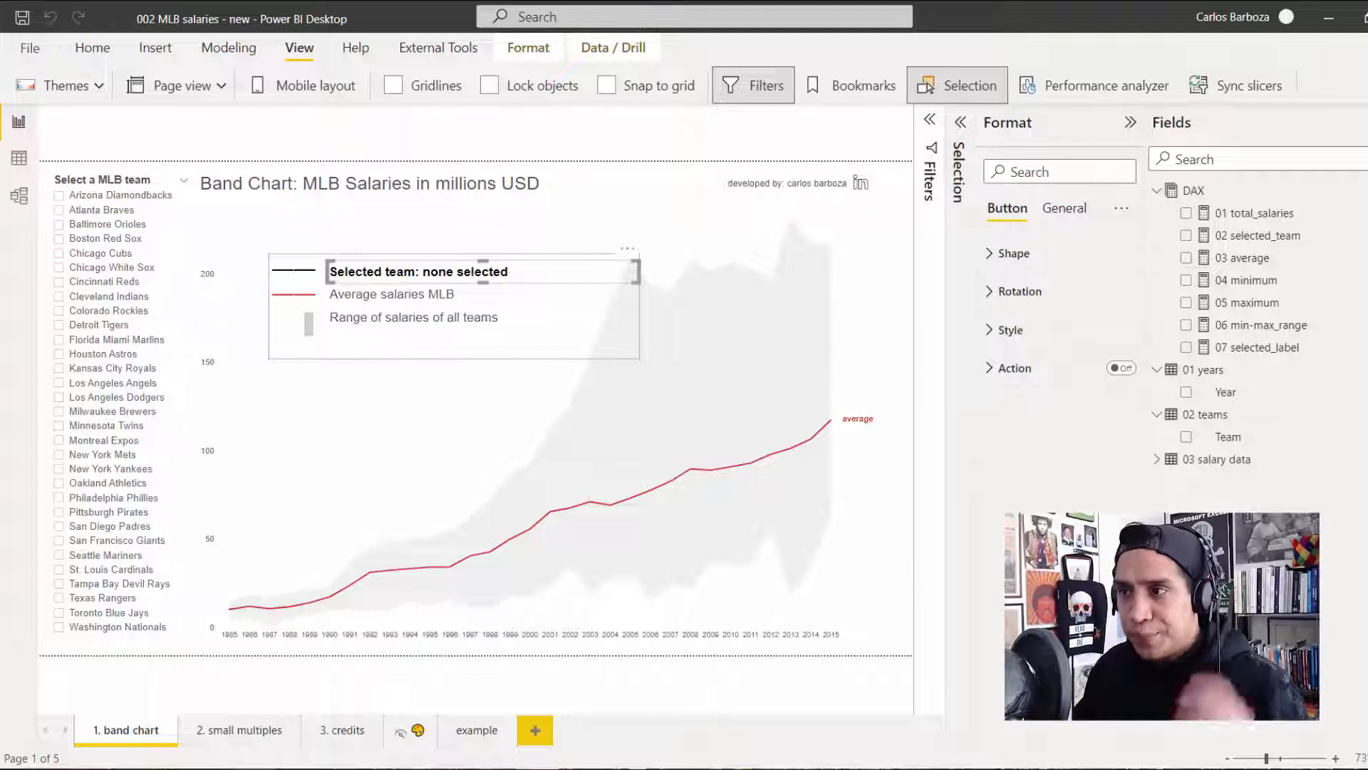
Step: Add the 03 average measure to the Y-axis of the line chart on the example page
click(471, 731)
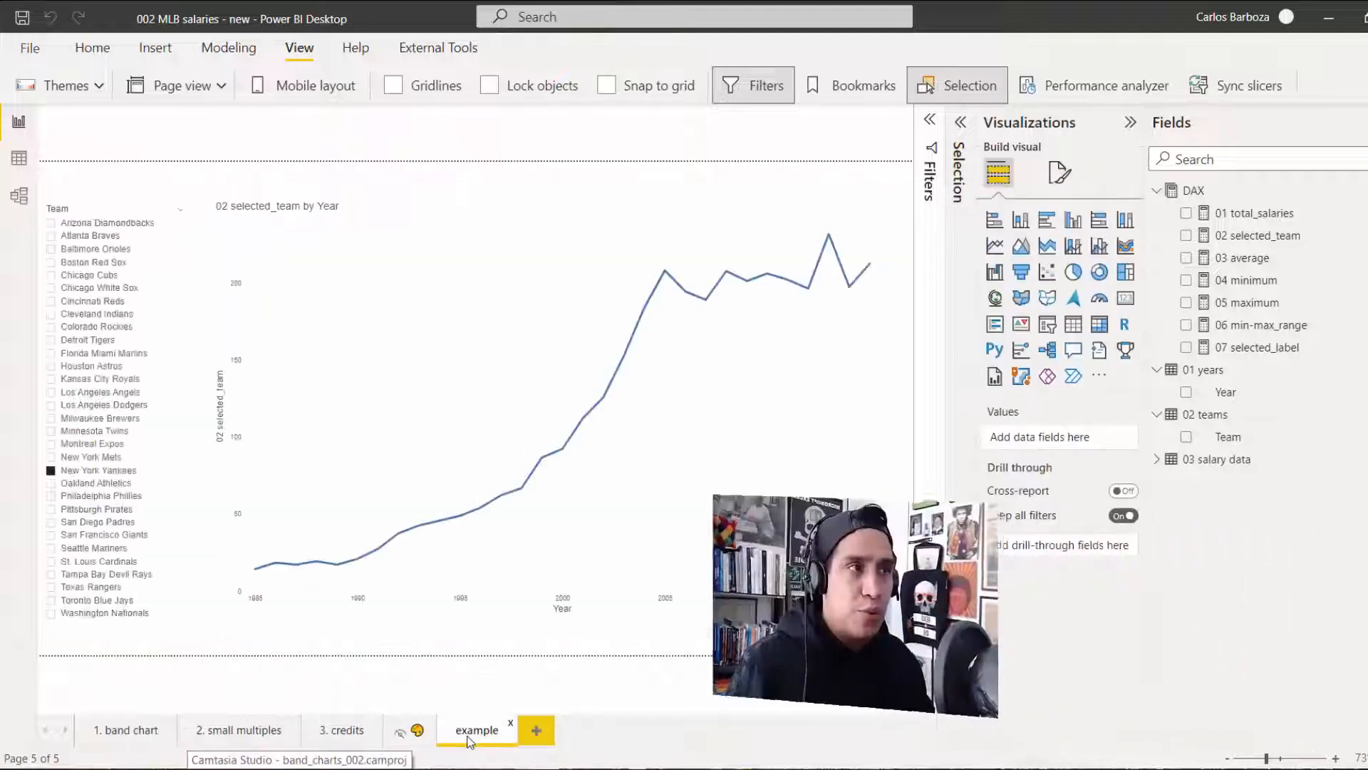
click(499, 222)
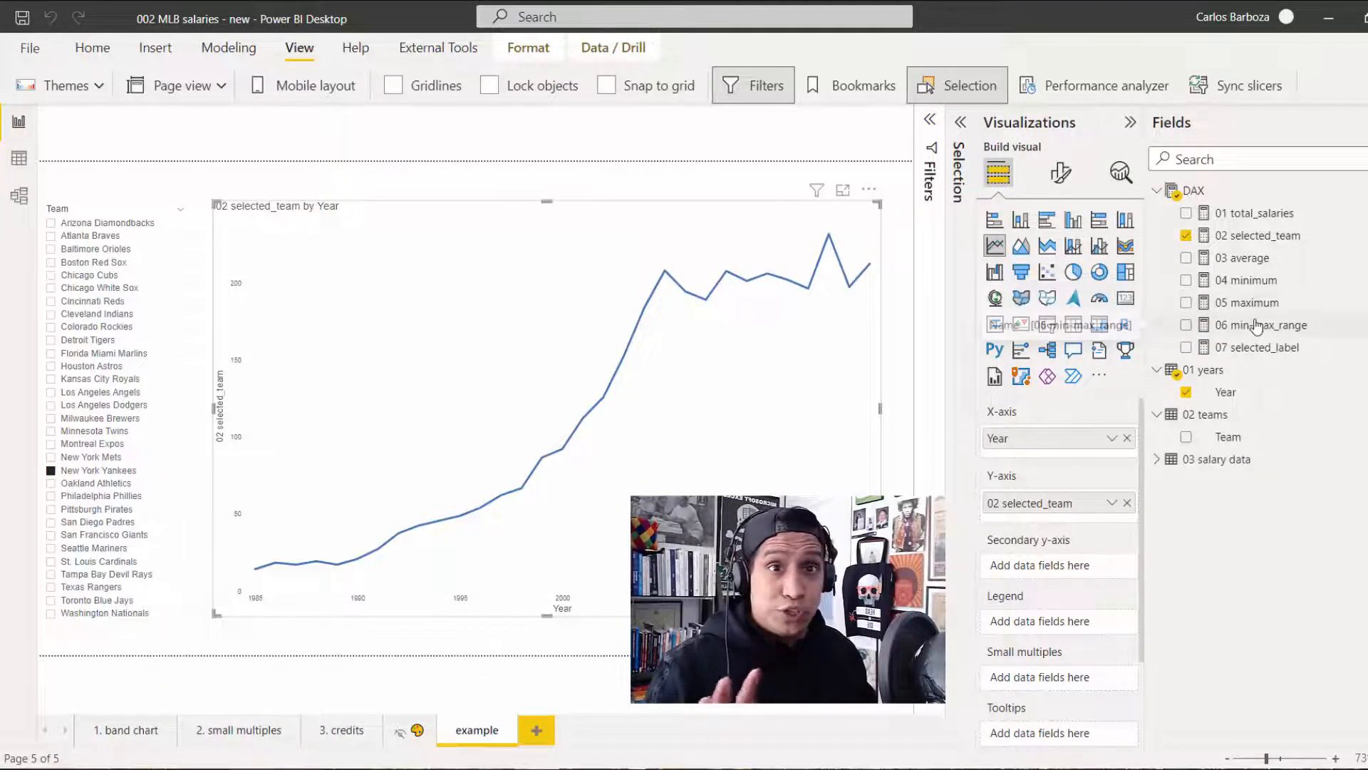
drag(1244, 258, 1072, 518)
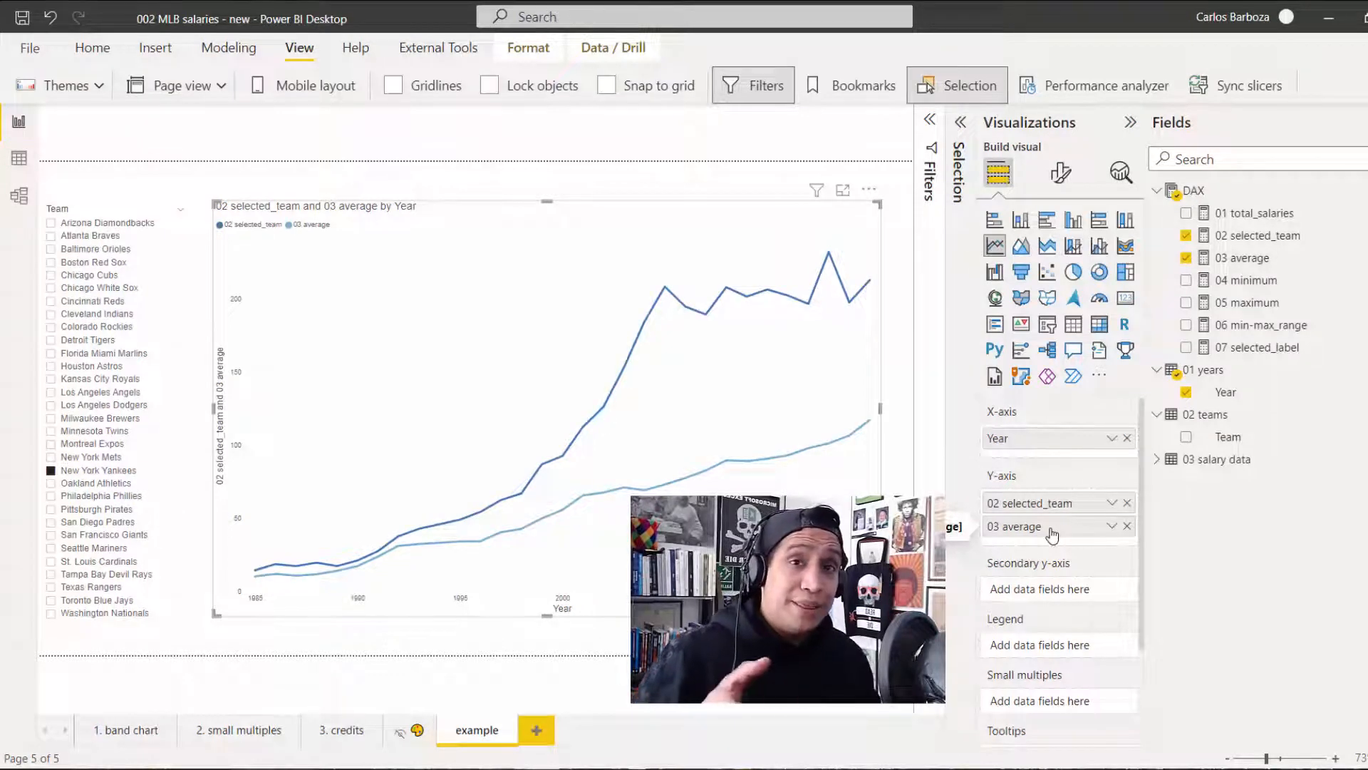
Step: Enable error bars by field for the 03 average series, with 05 maximum as upper bound and 04 minimum as lower bound
click(1126, 178)
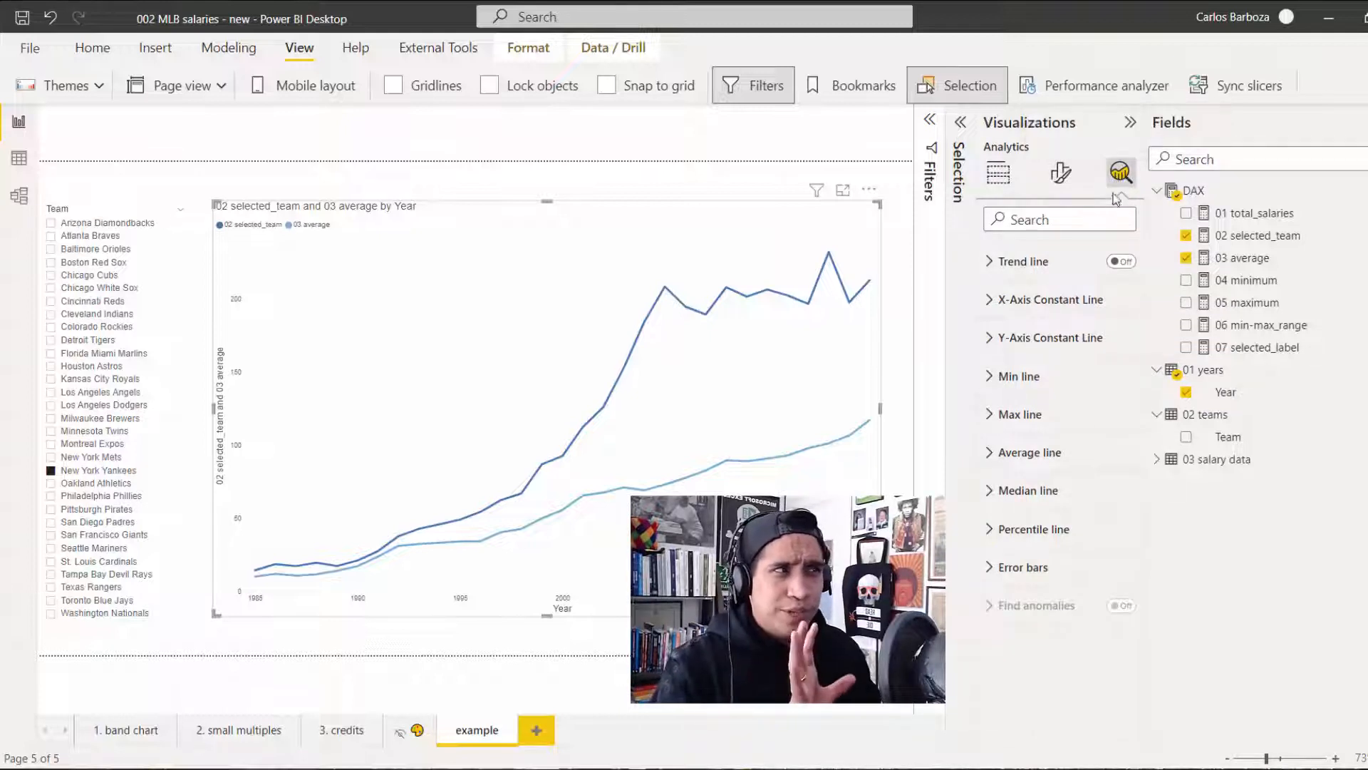
click(1015, 570)
scroll(1016, 581, down, 5)
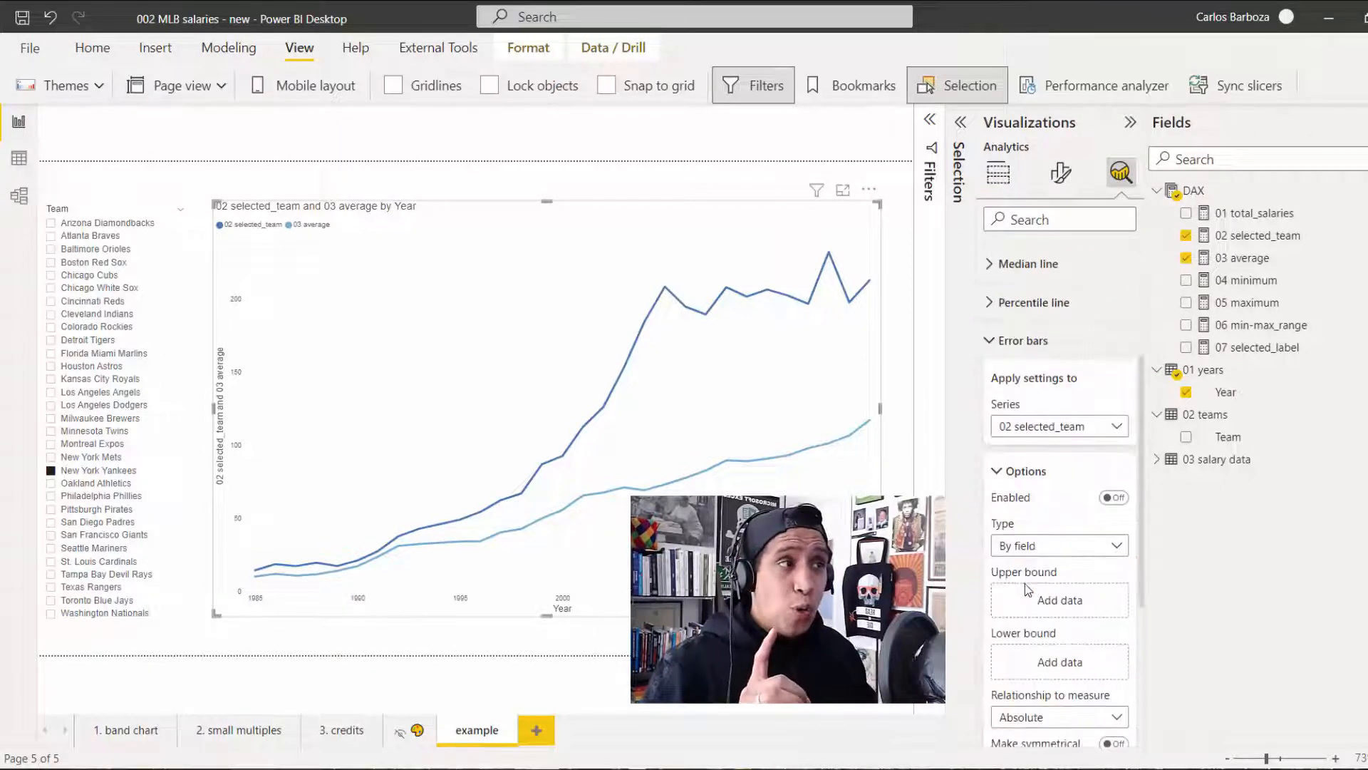
click(1053, 353)
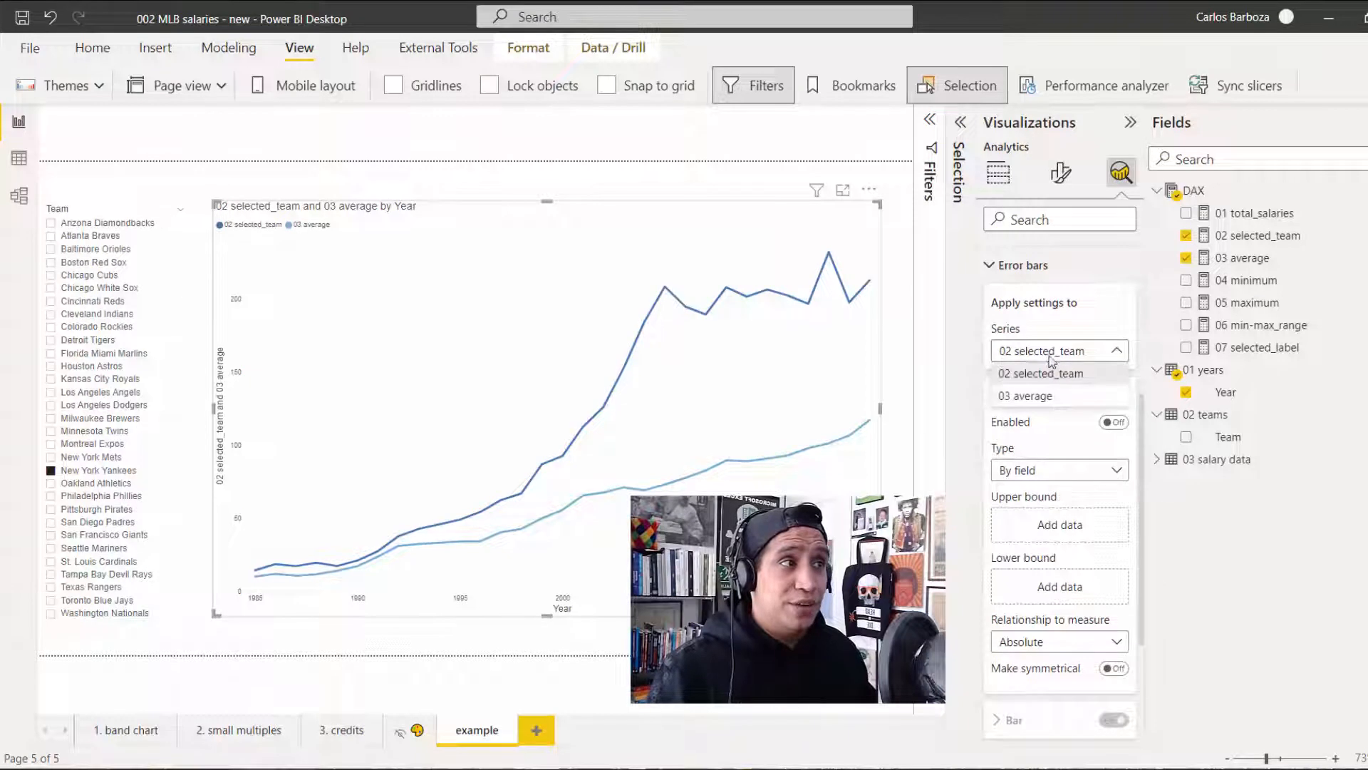
click(1038, 394)
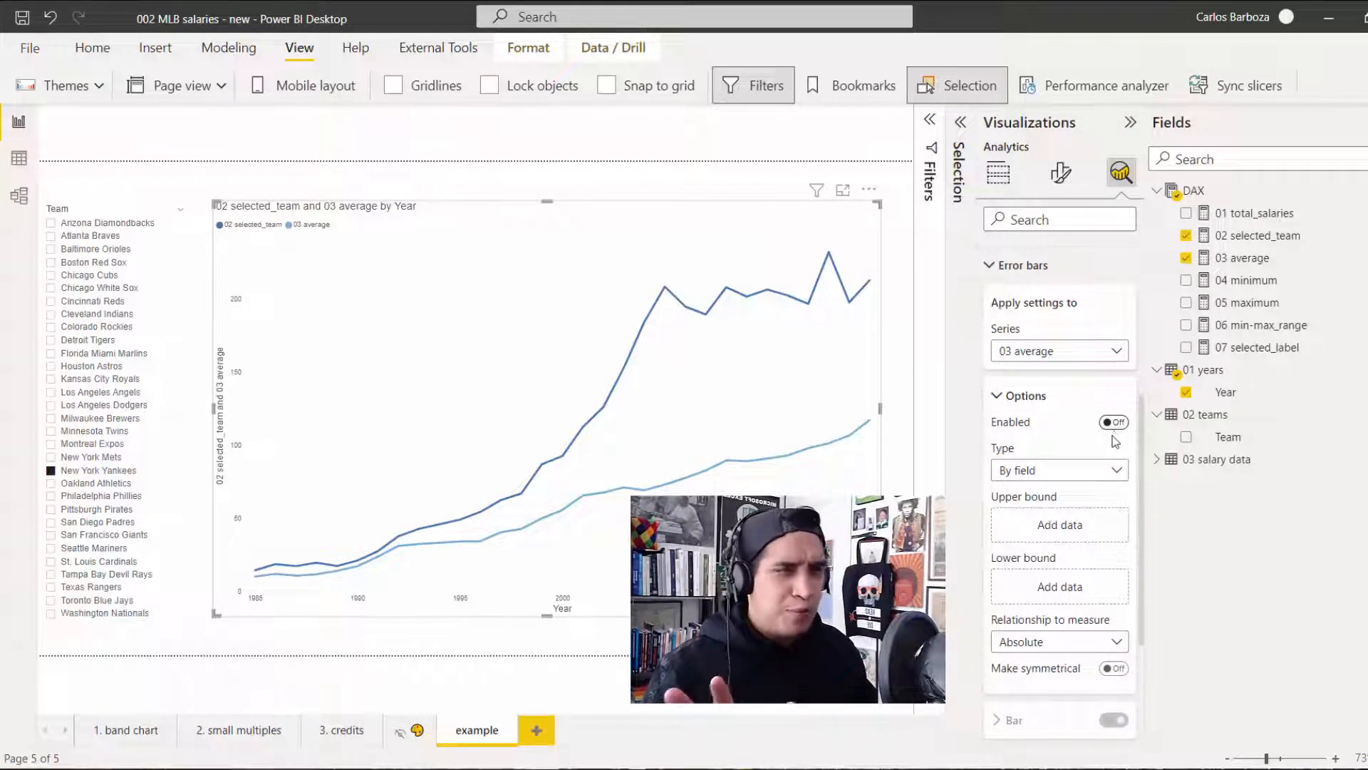
drag(1254, 289, 1086, 595)
drag(1254, 305, 1071, 541)
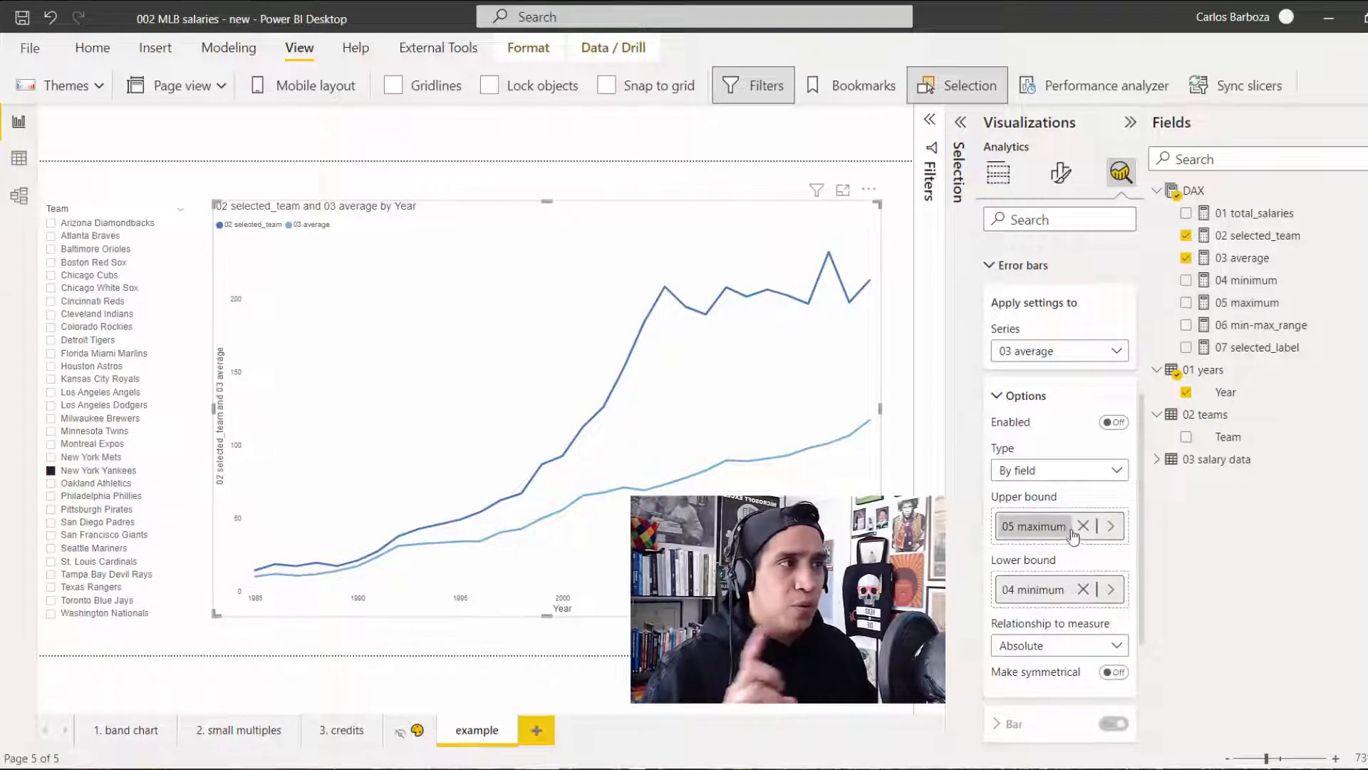
click(1058, 404)
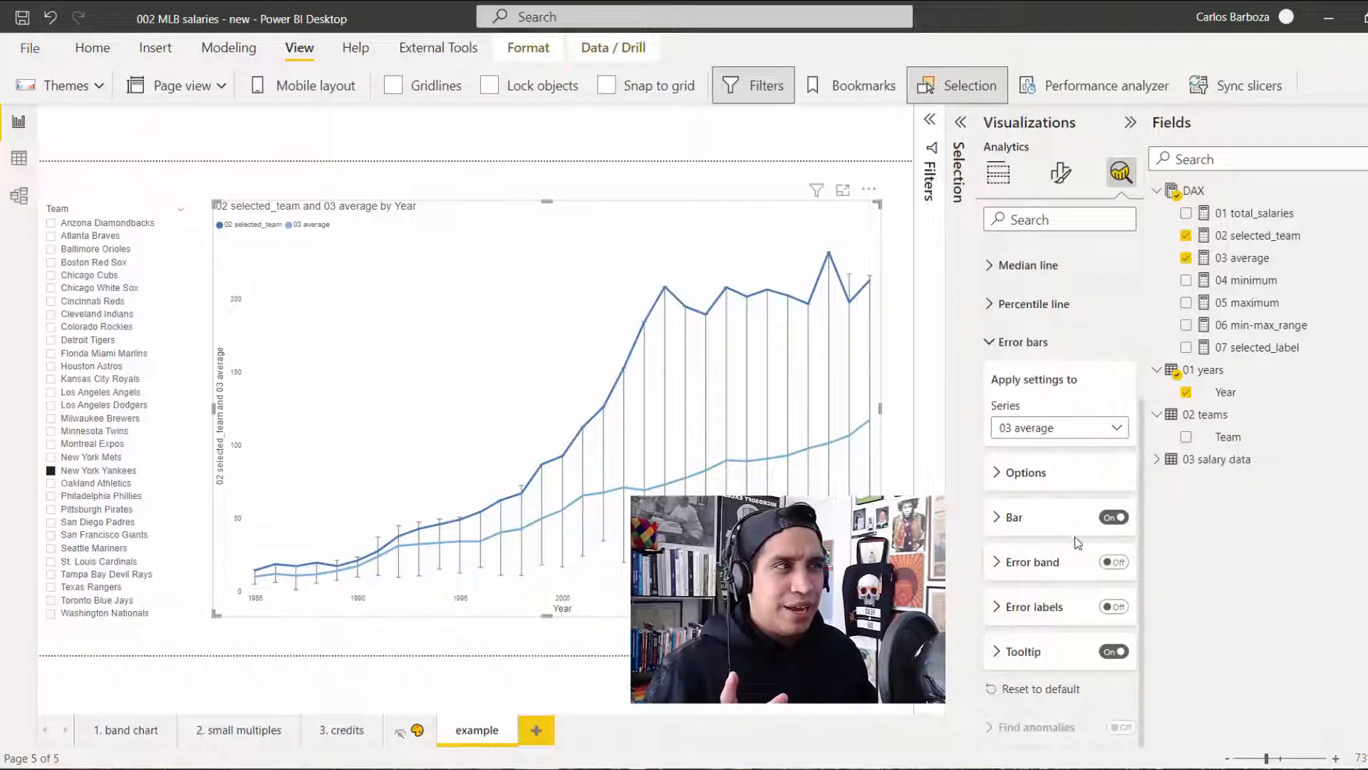
Step: Turn off the bars and turn on the error band for the 03 average series, and expand the error band settings
click(1111, 521)
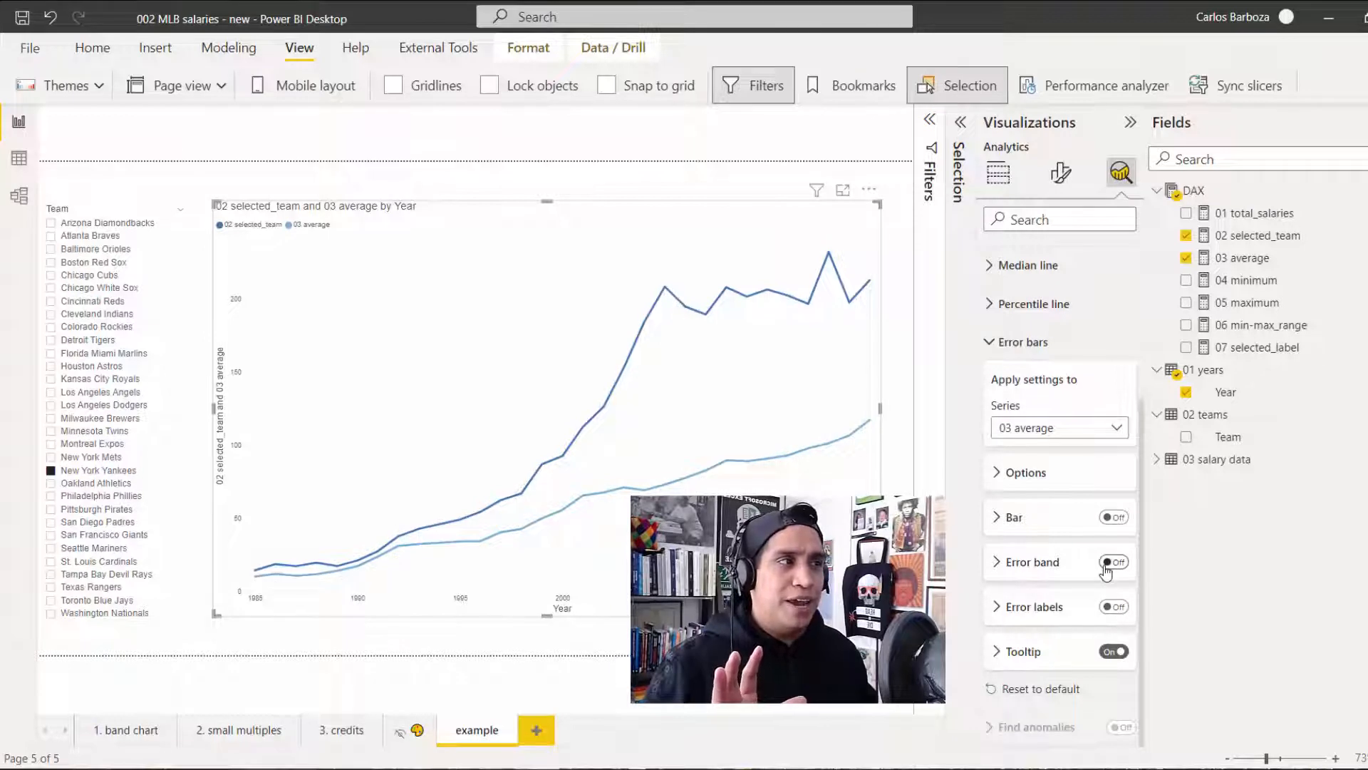
click(1107, 567)
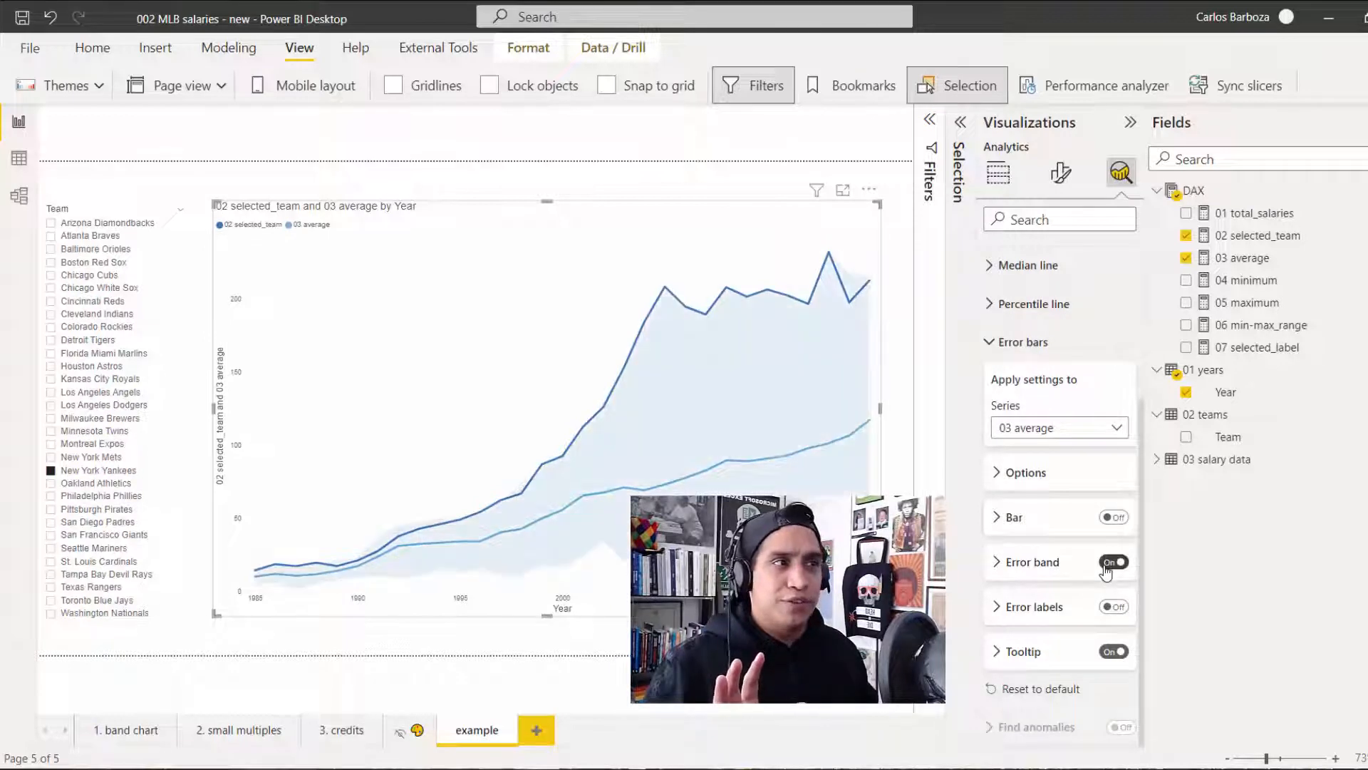
click(1026, 565)
scroll(1037, 574, down, 2)
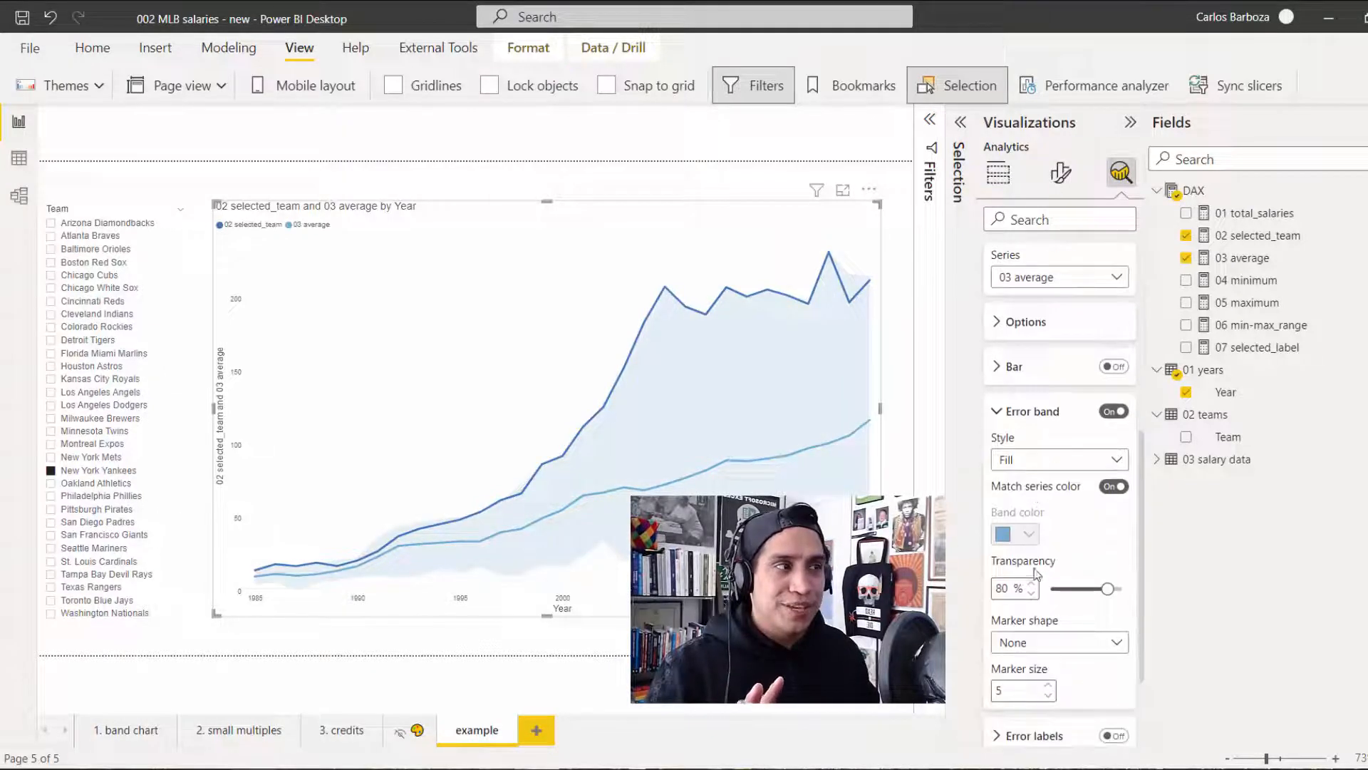
Step: Turn off matching the series color for the 03 average error band and set the band color to light grey
click(1112, 487)
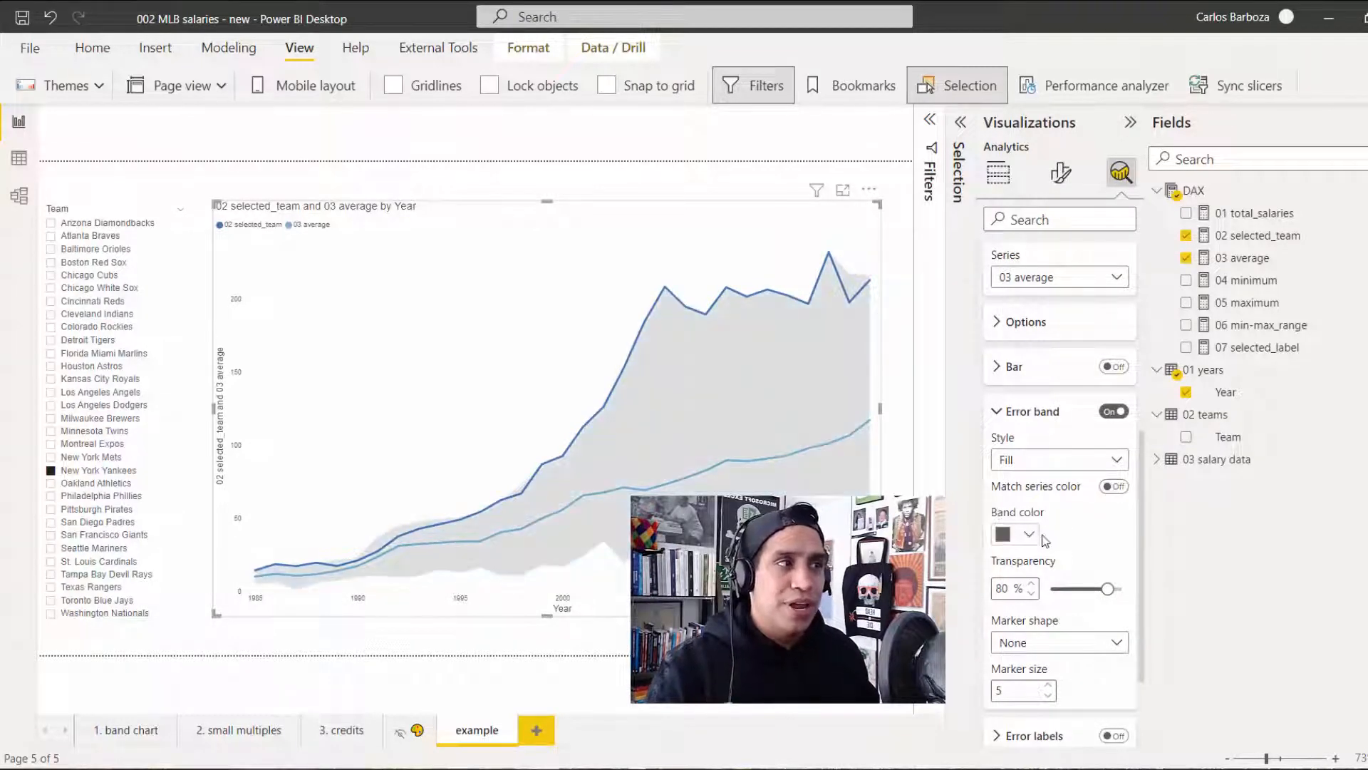
click(1029, 536)
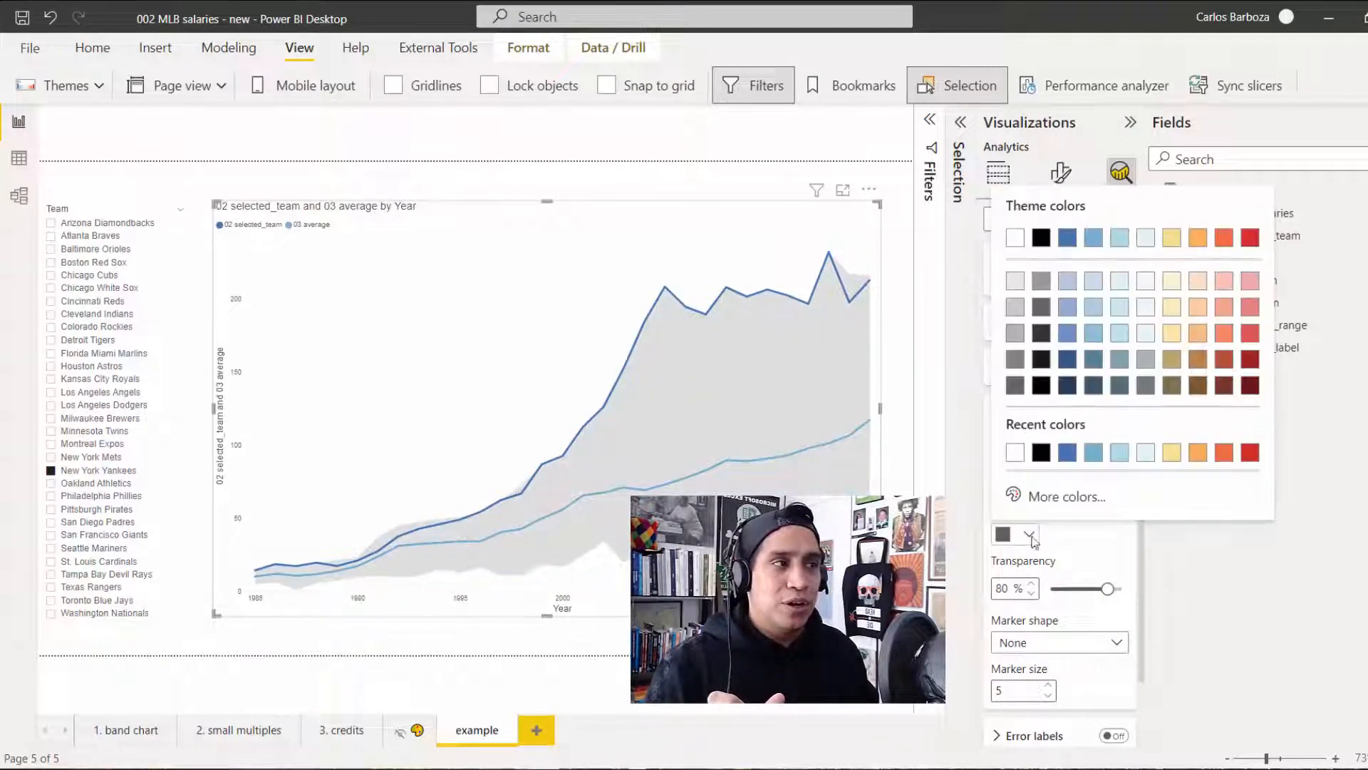
click(1013, 336)
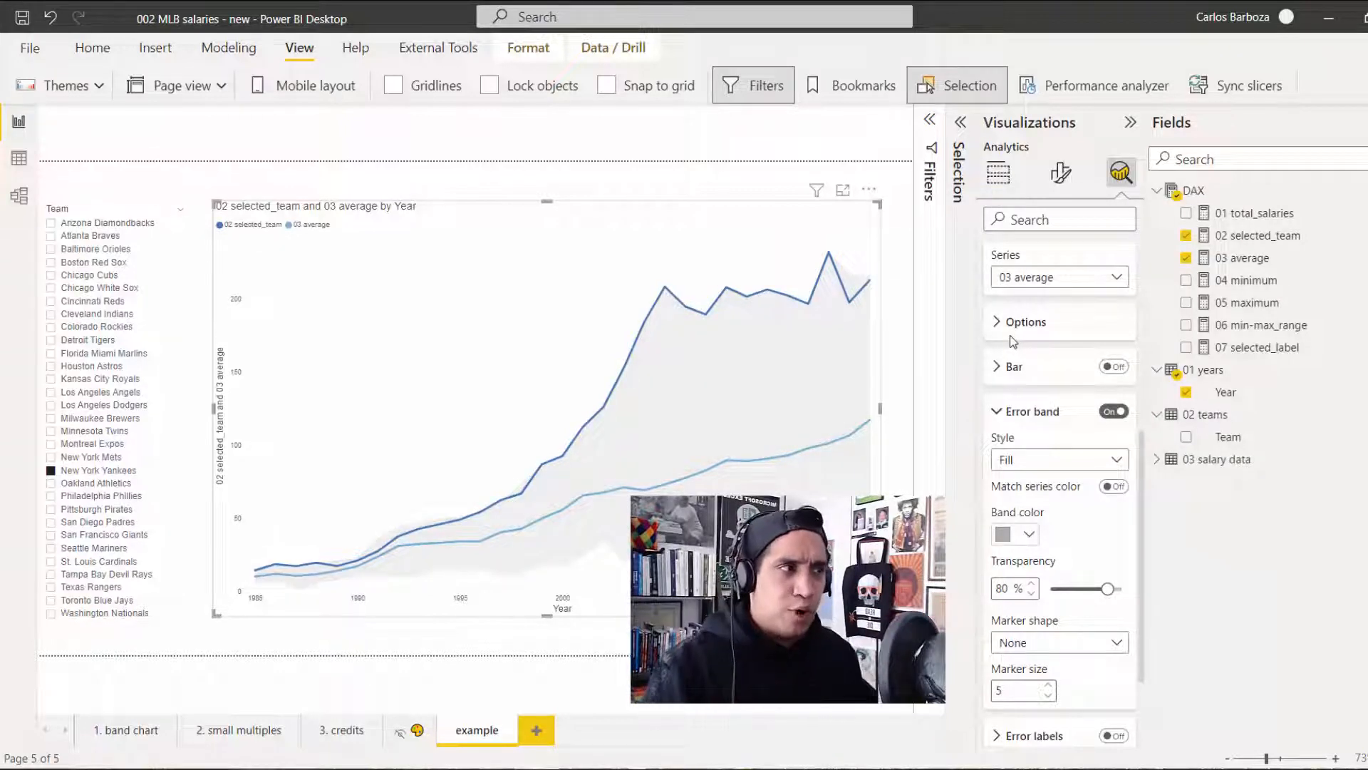
click(1000, 412)
Step: Set the line color of the 03 average series to the red theme color
click(999, 173)
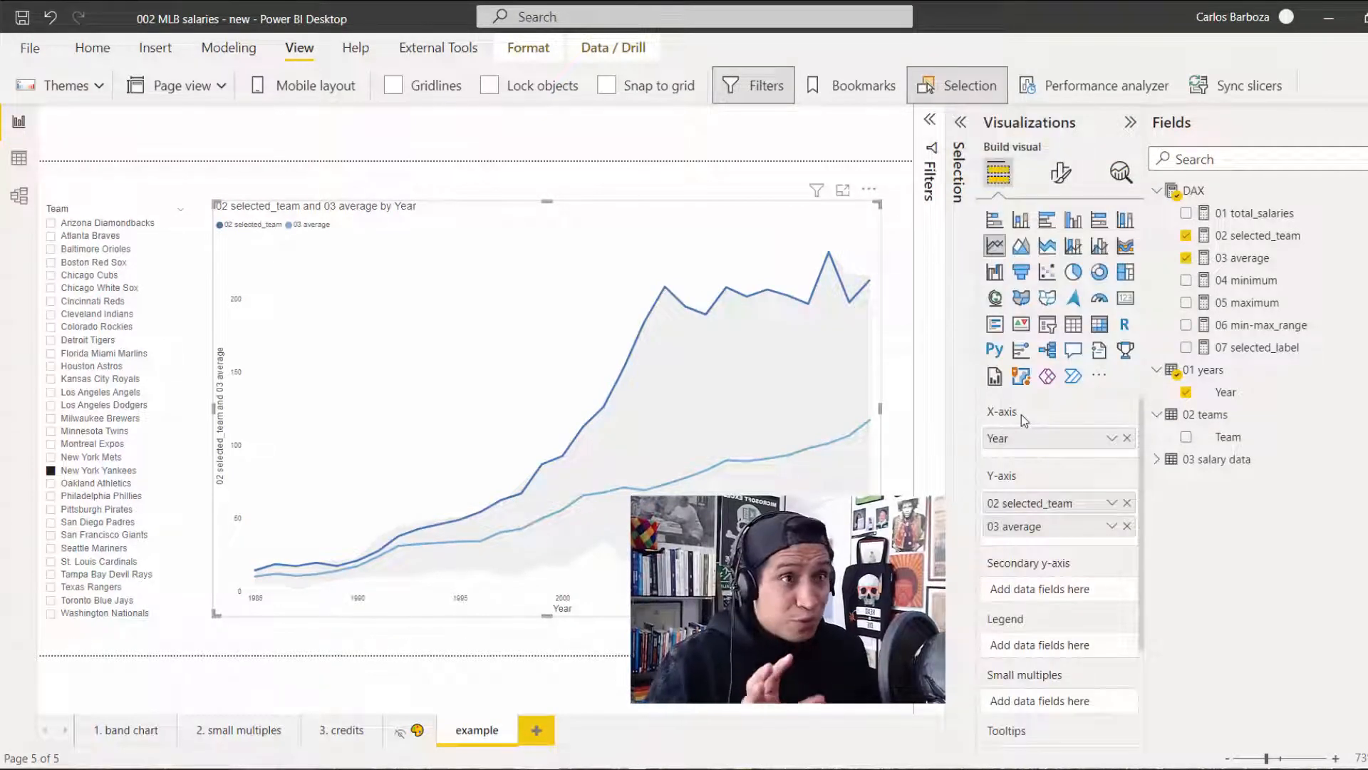
click(1062, 173)
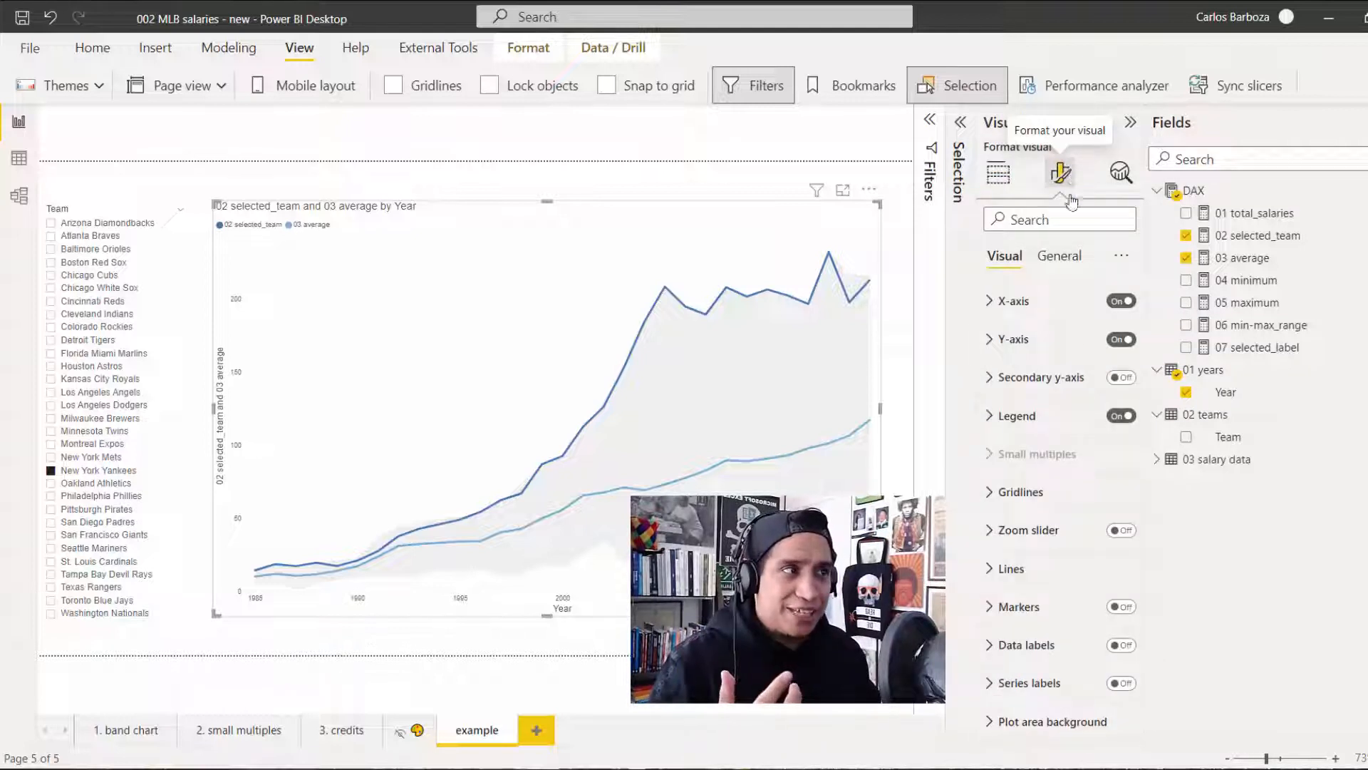
click(1035, 566)
scroll(1039, 572, down, 4)
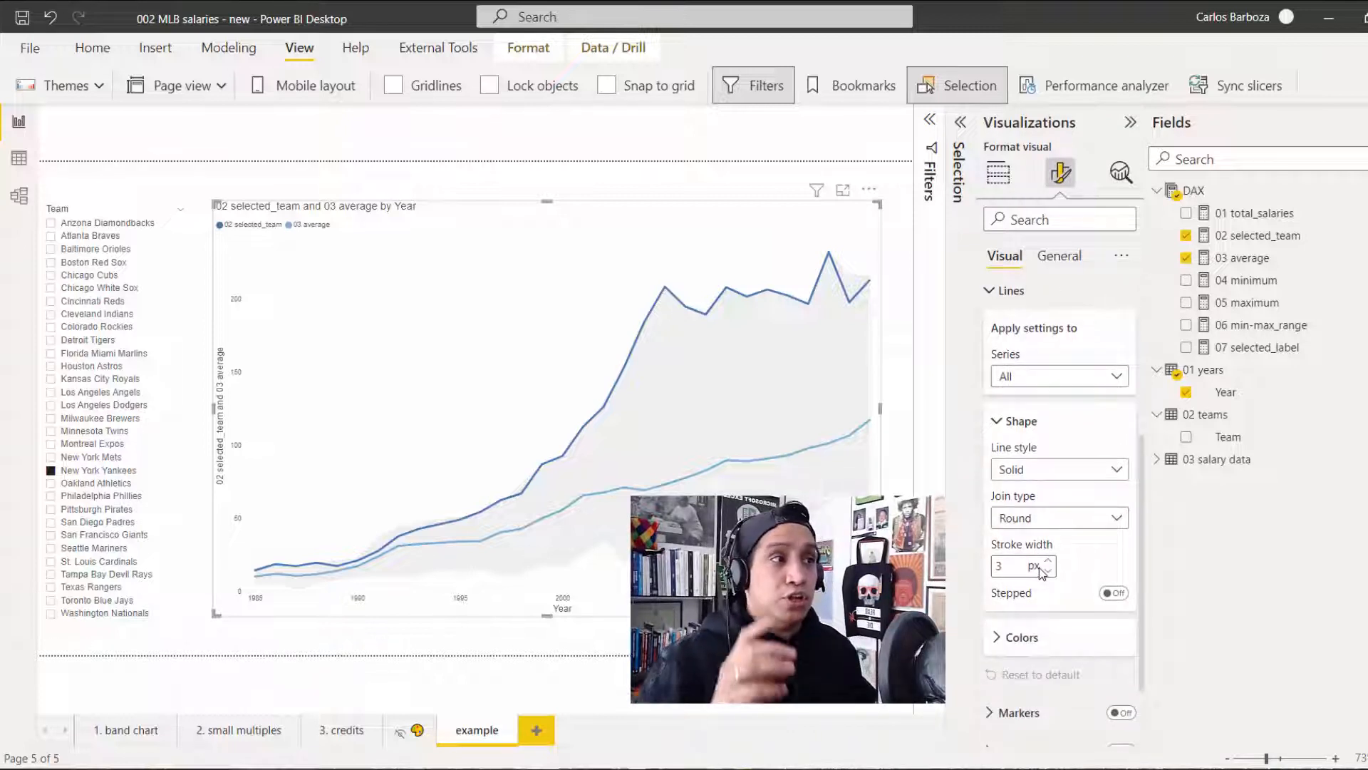
click(1055, 378)
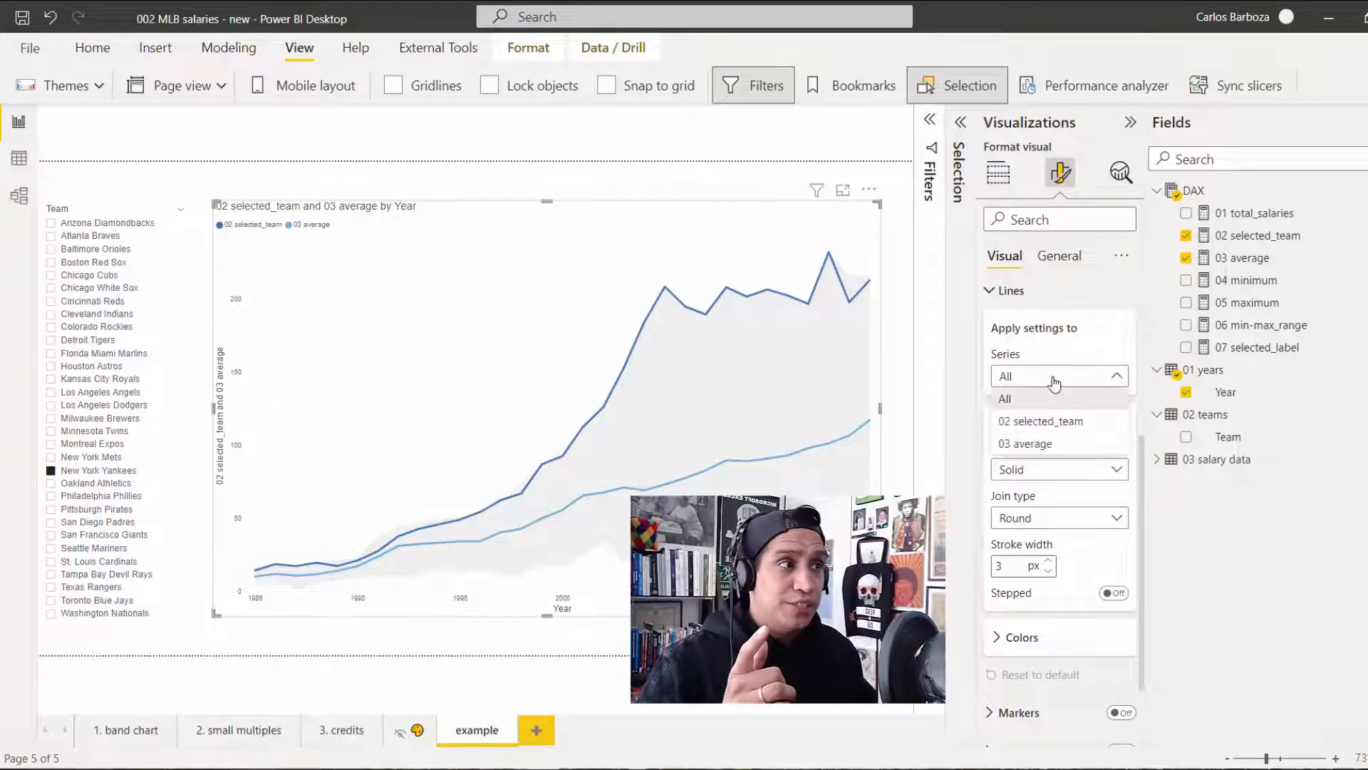
click(1059, 447)
click(1014, 634)
scroll(1041, 555, down, 3)
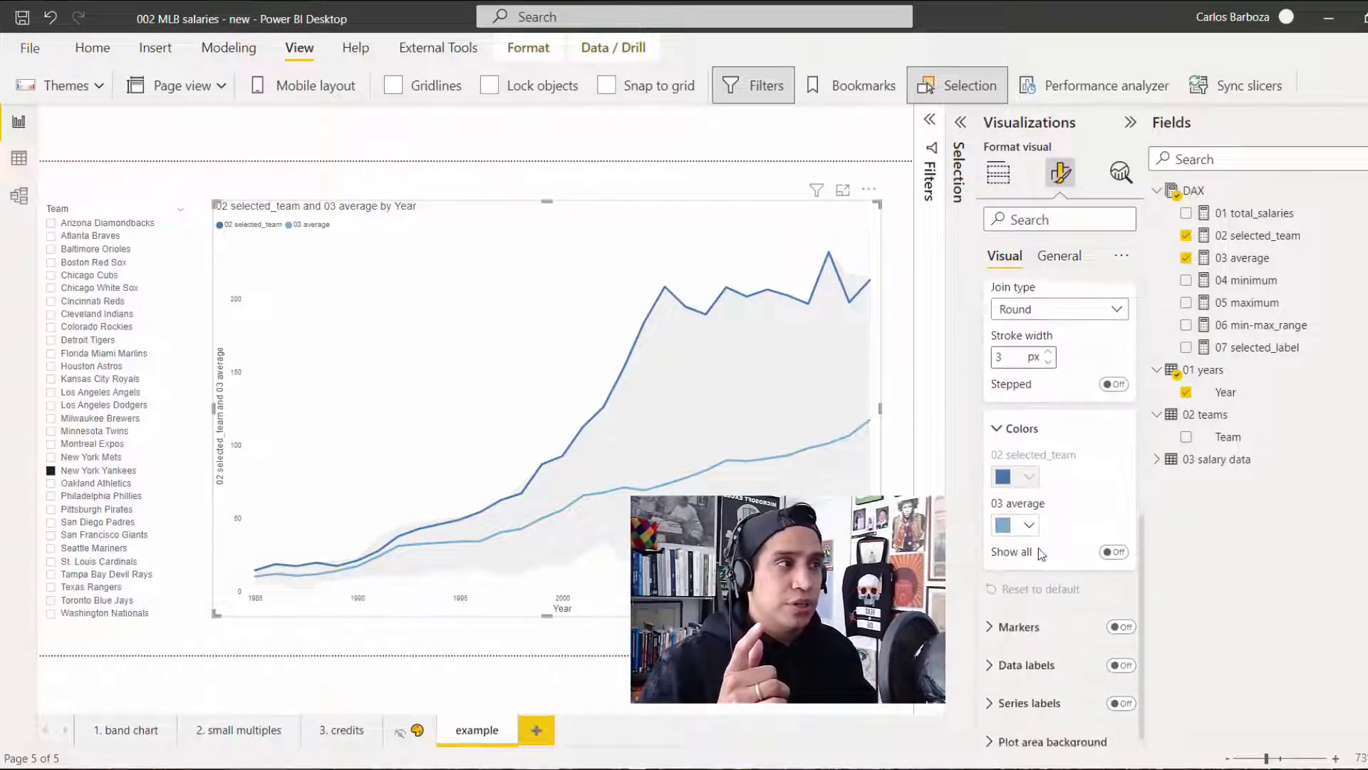
click(1020, 531)
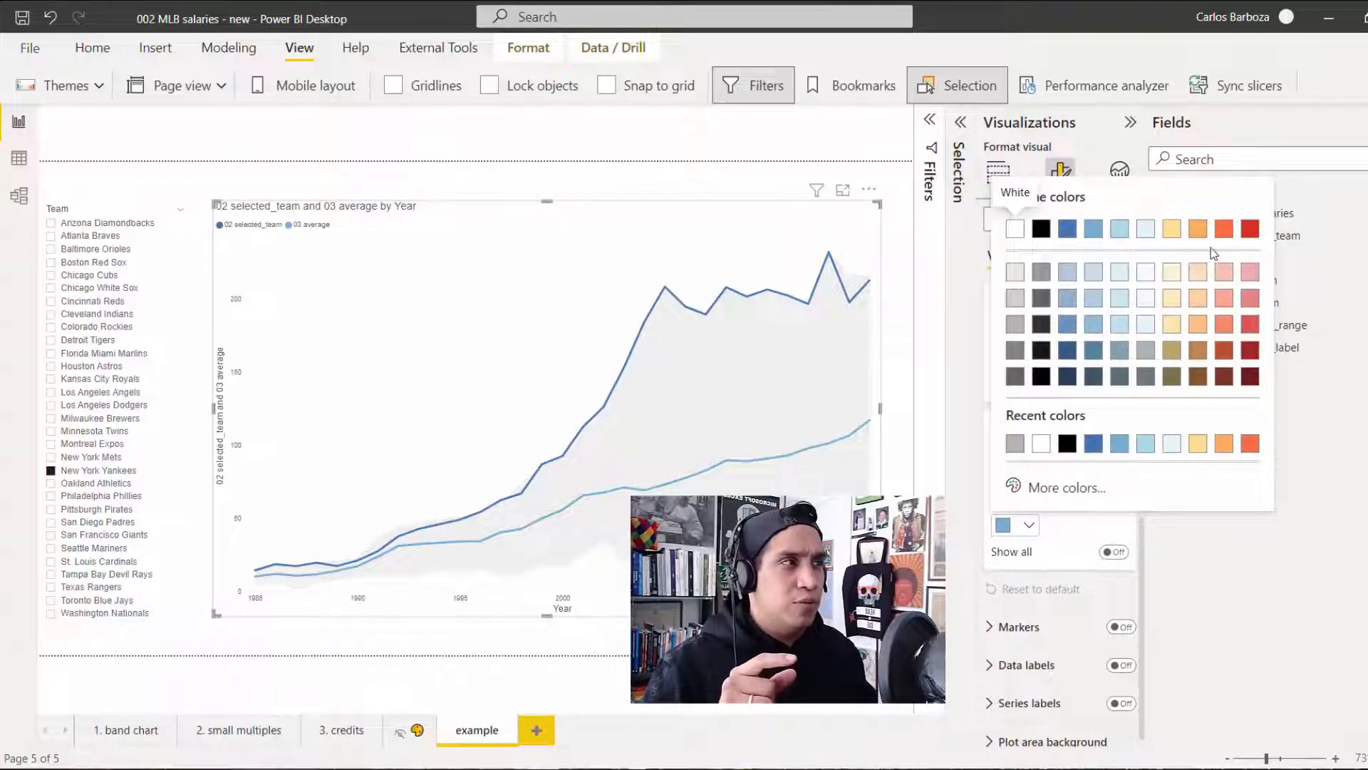
click(1250, 229)
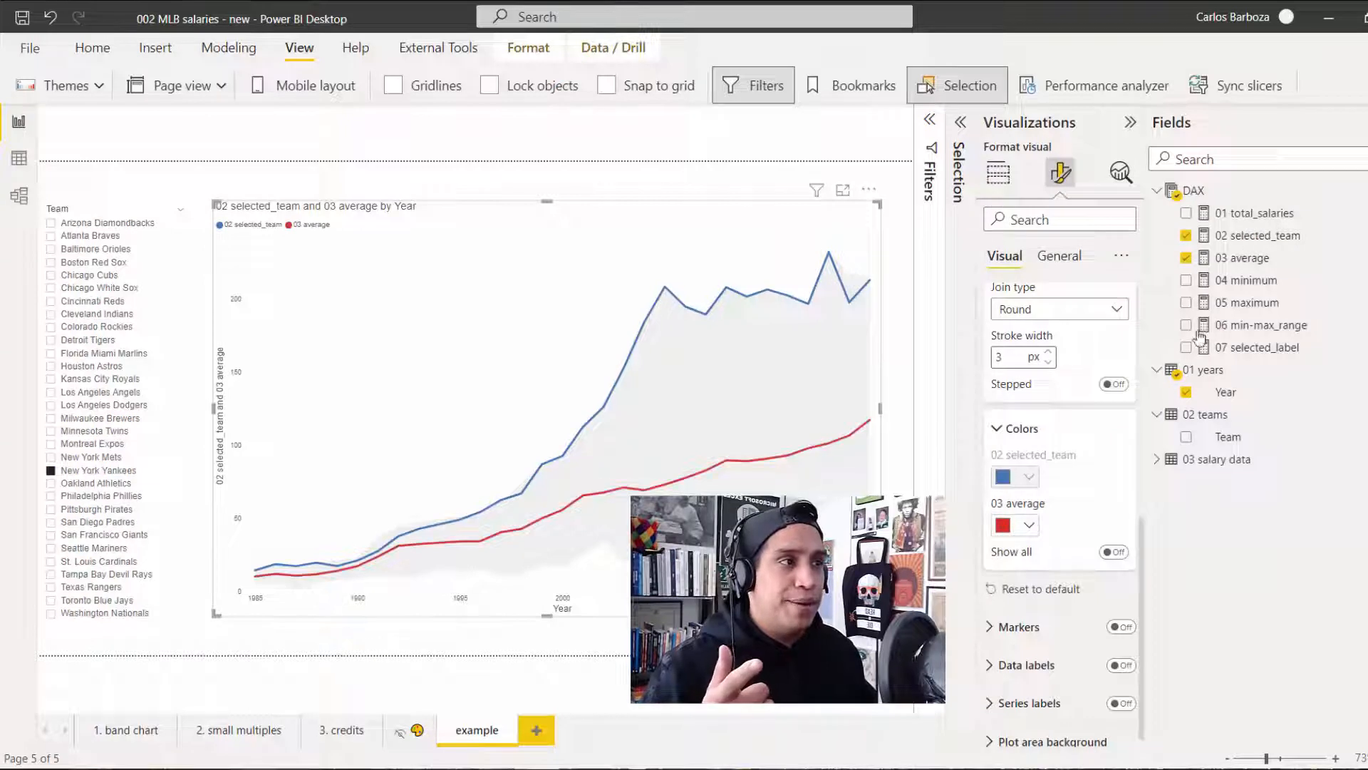
Step: Set the line color of the 02 selected_team series to black
scroll(1078, 430, up, 2)
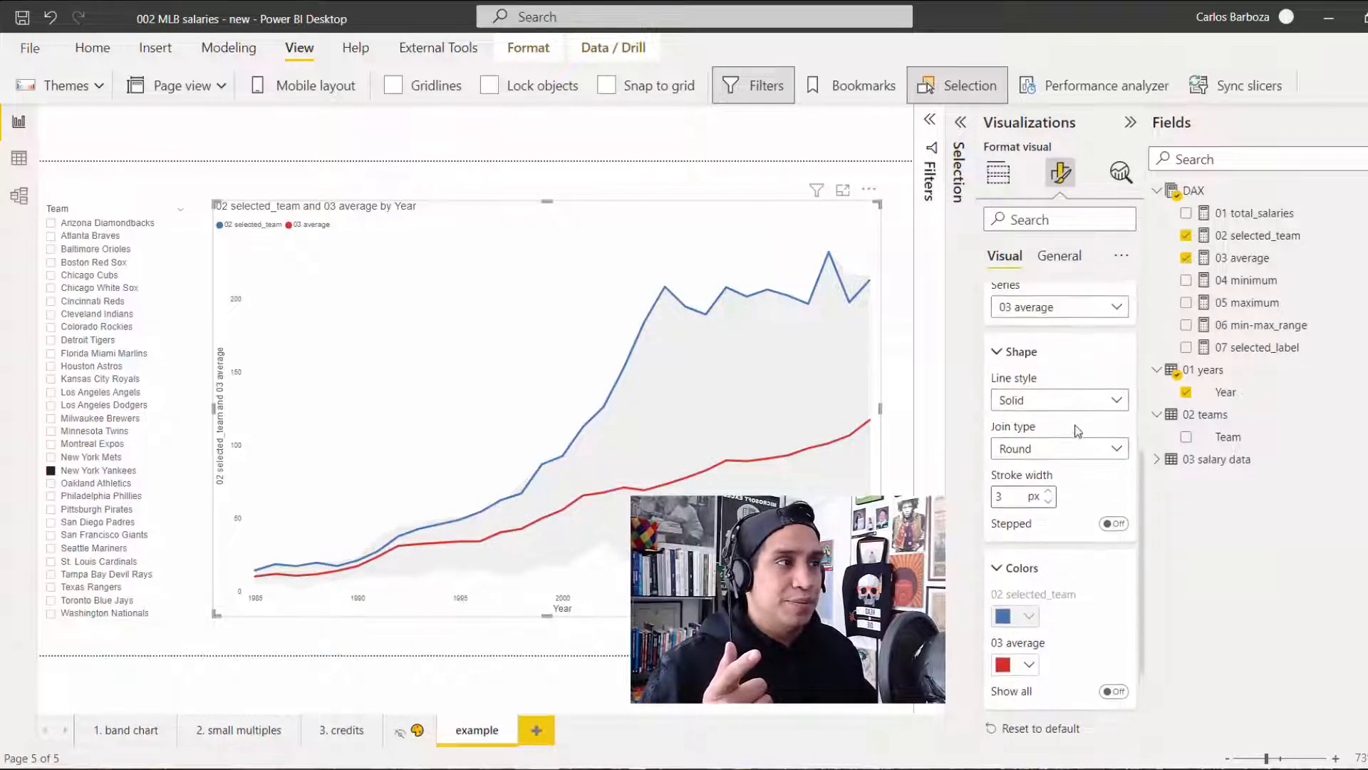
scroll(1065, 360, up, 1)
click(1058, 377)
click(1043, 420)
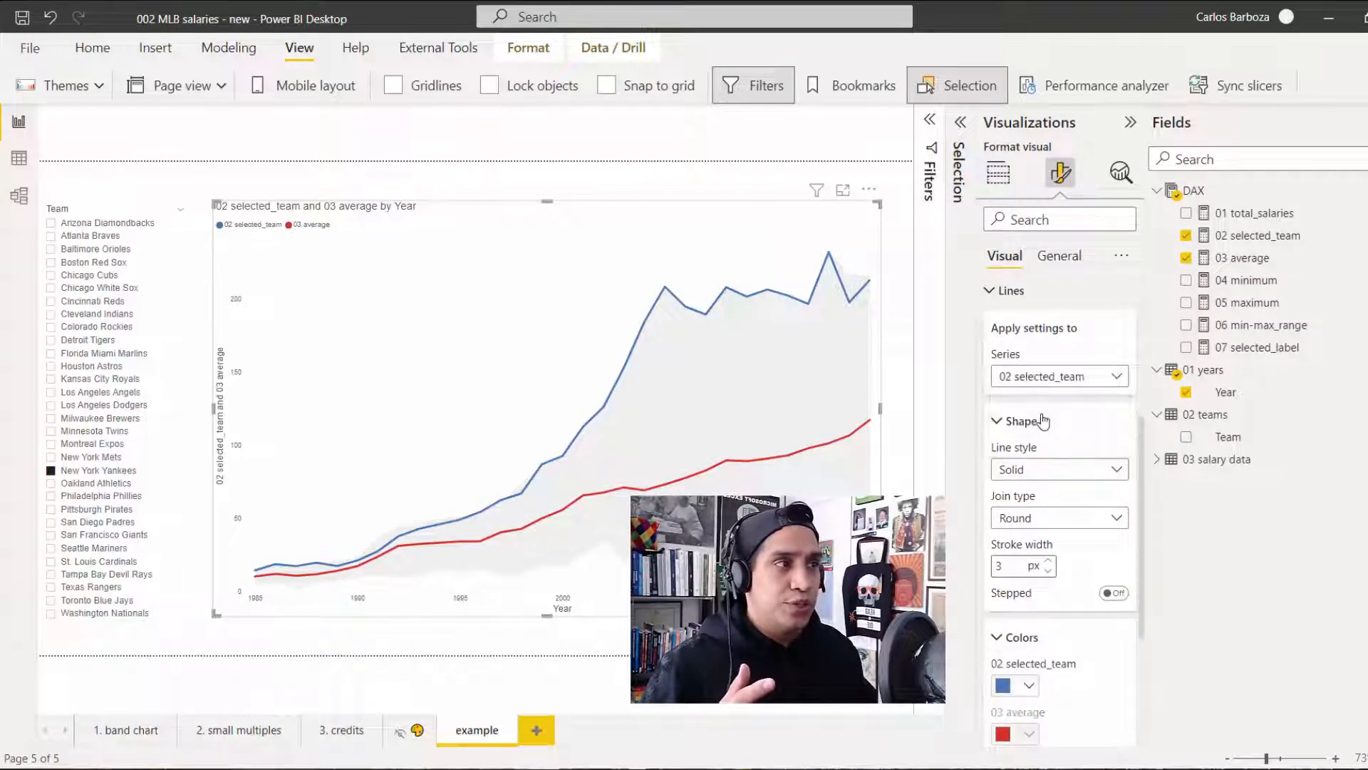
scroll(1050, 535, down, 1)
click(1029, 617)
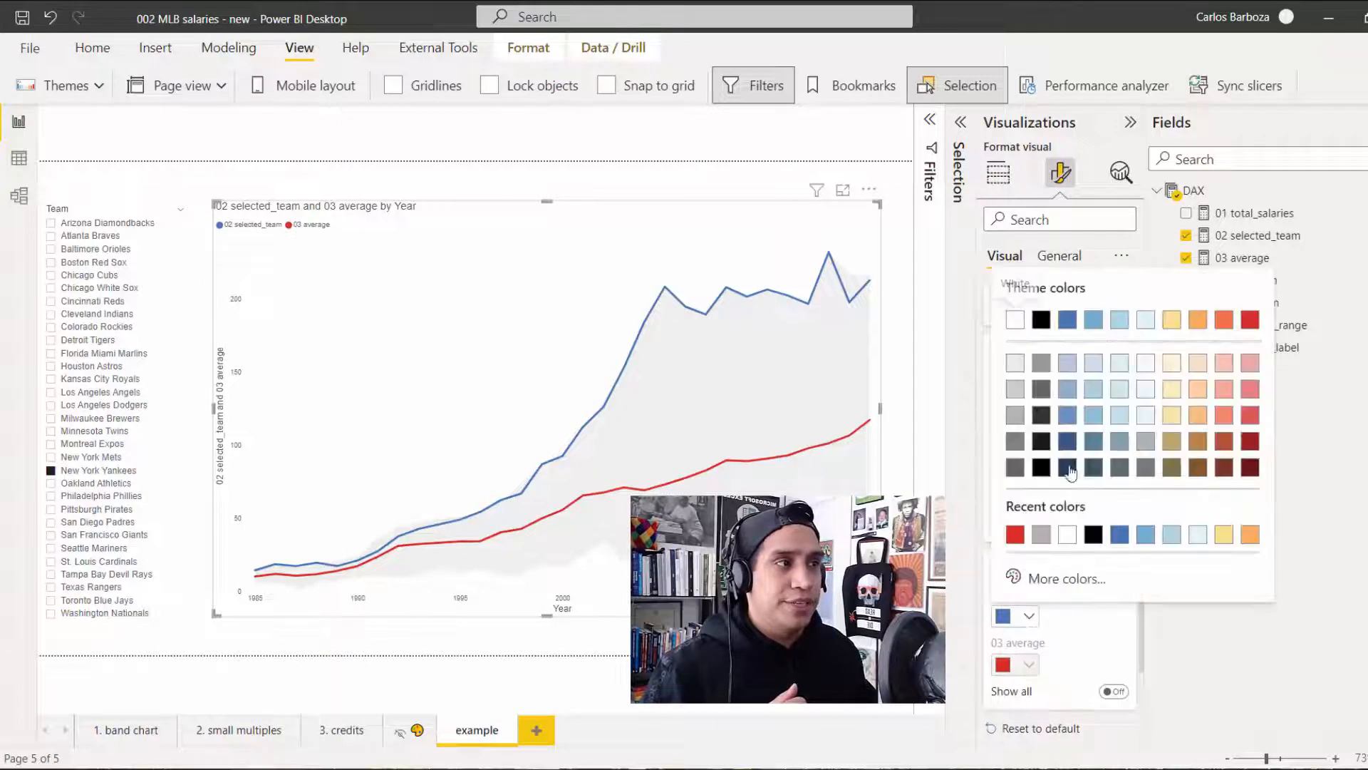
click(1042, 320)
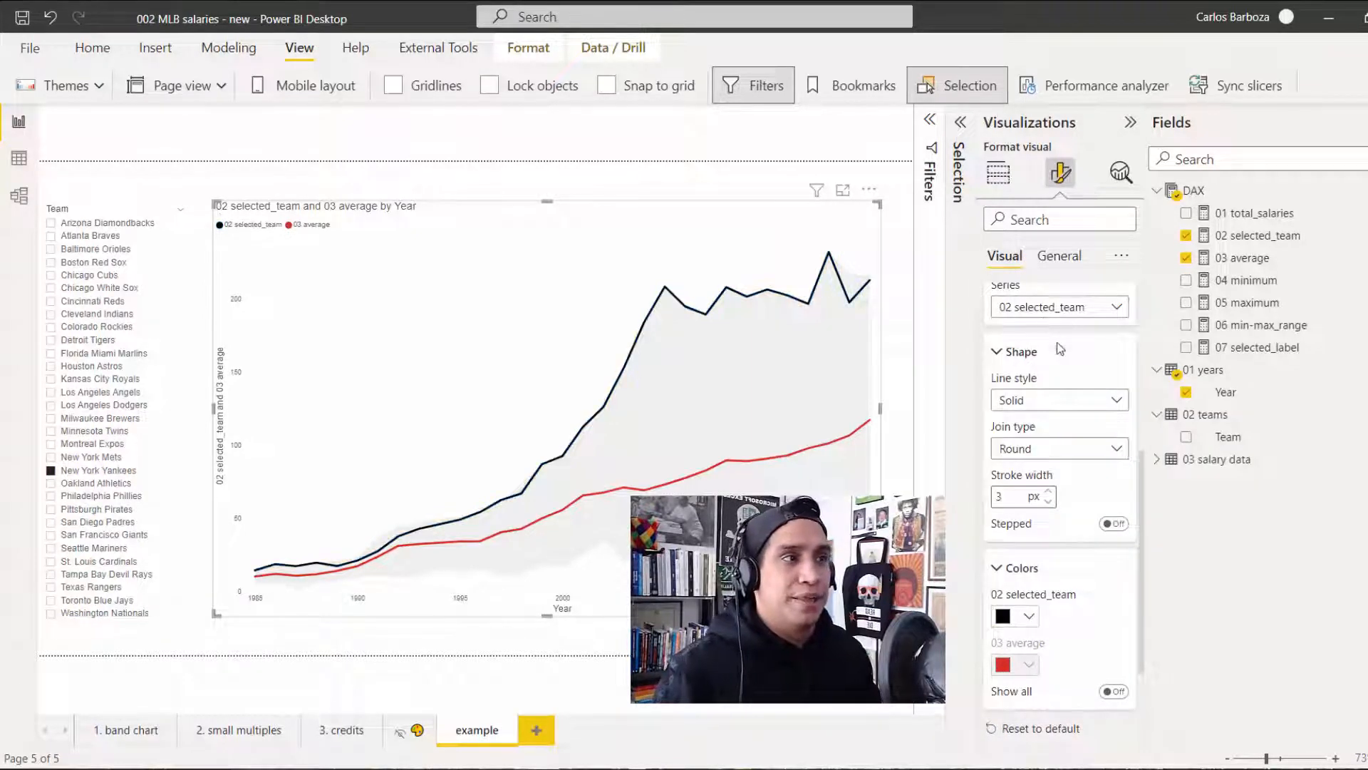
Step: Try several teams in the Team slicer, such as New York Mets and Philadelphia Phillies, ending with Detroit Tigers
click(45, 376)
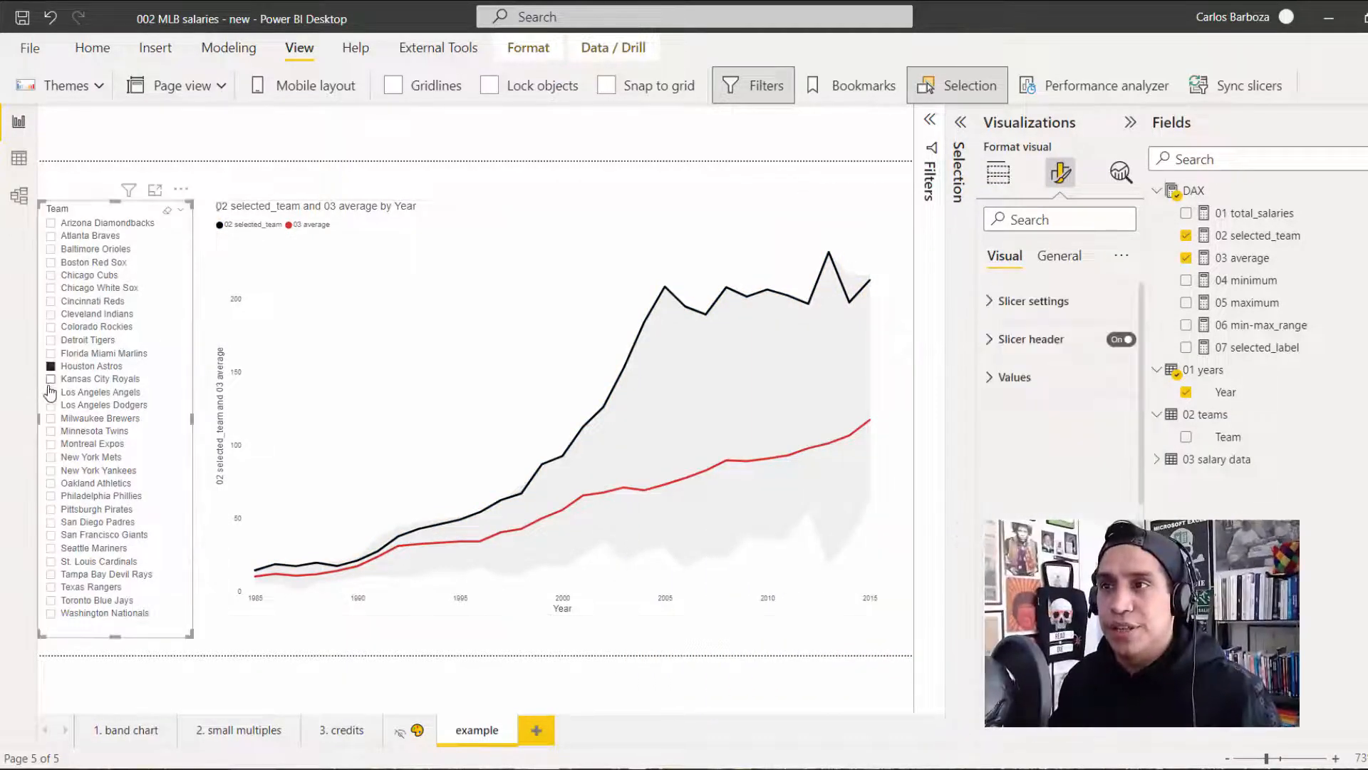
click(50, 405)
click(51, 470)
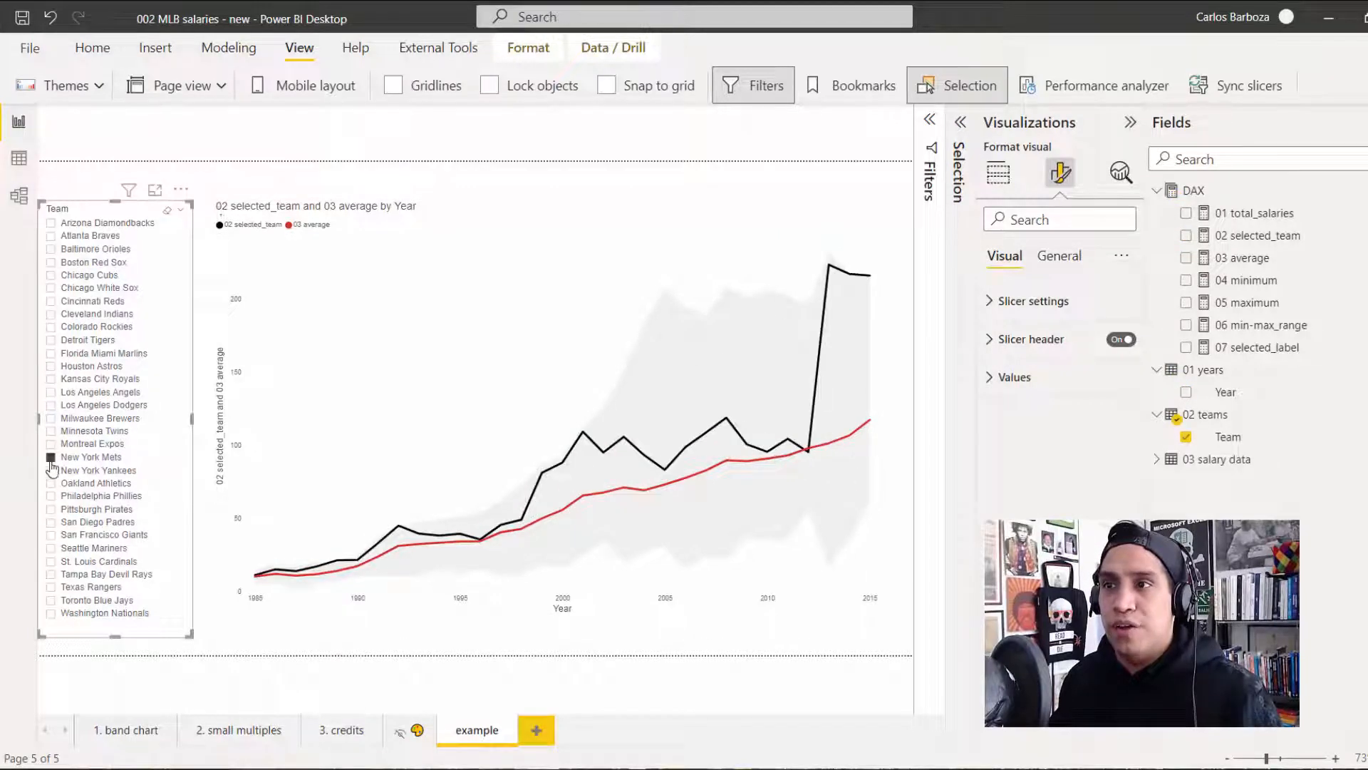
click(51, 496)
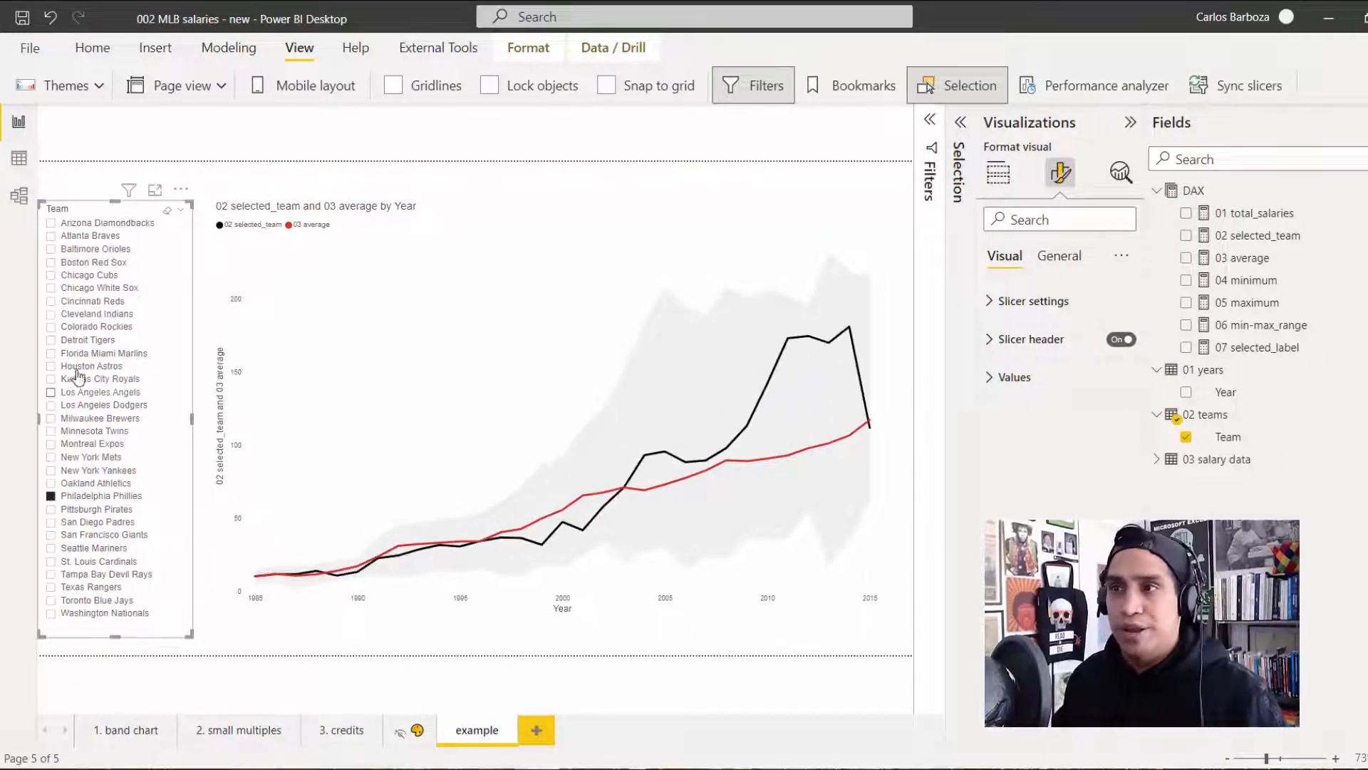
click(50, 340)
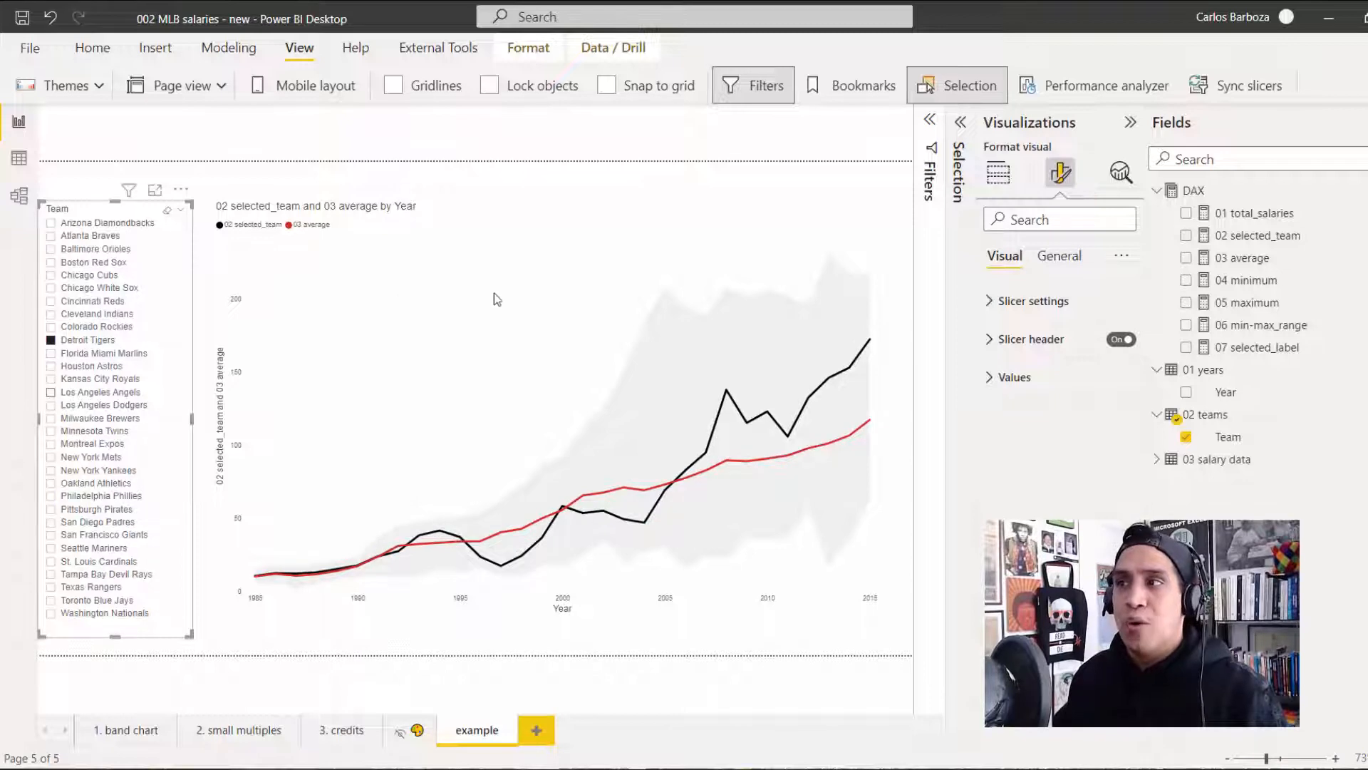
Step: Turn on series labels for the line chart and expand the values settings of the labels
click(641, 218)
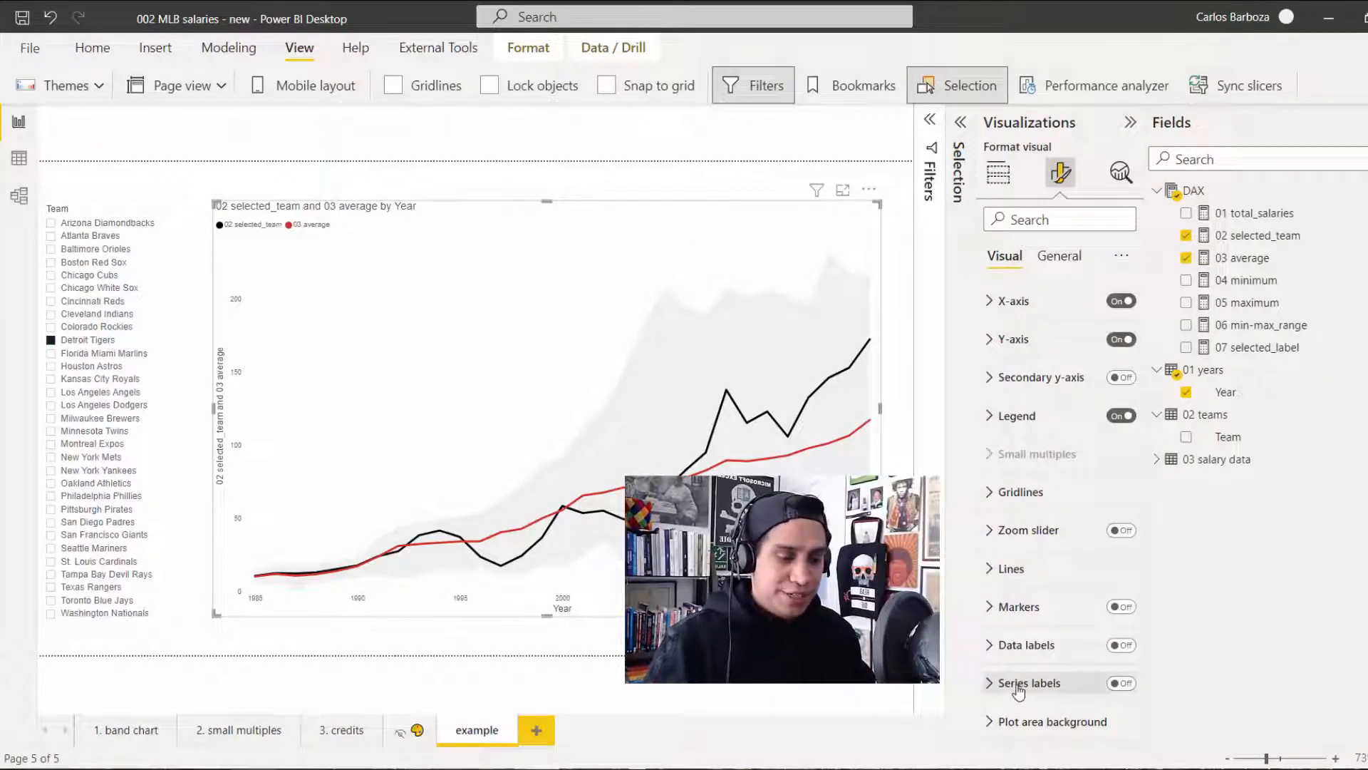
click(1123, 684)
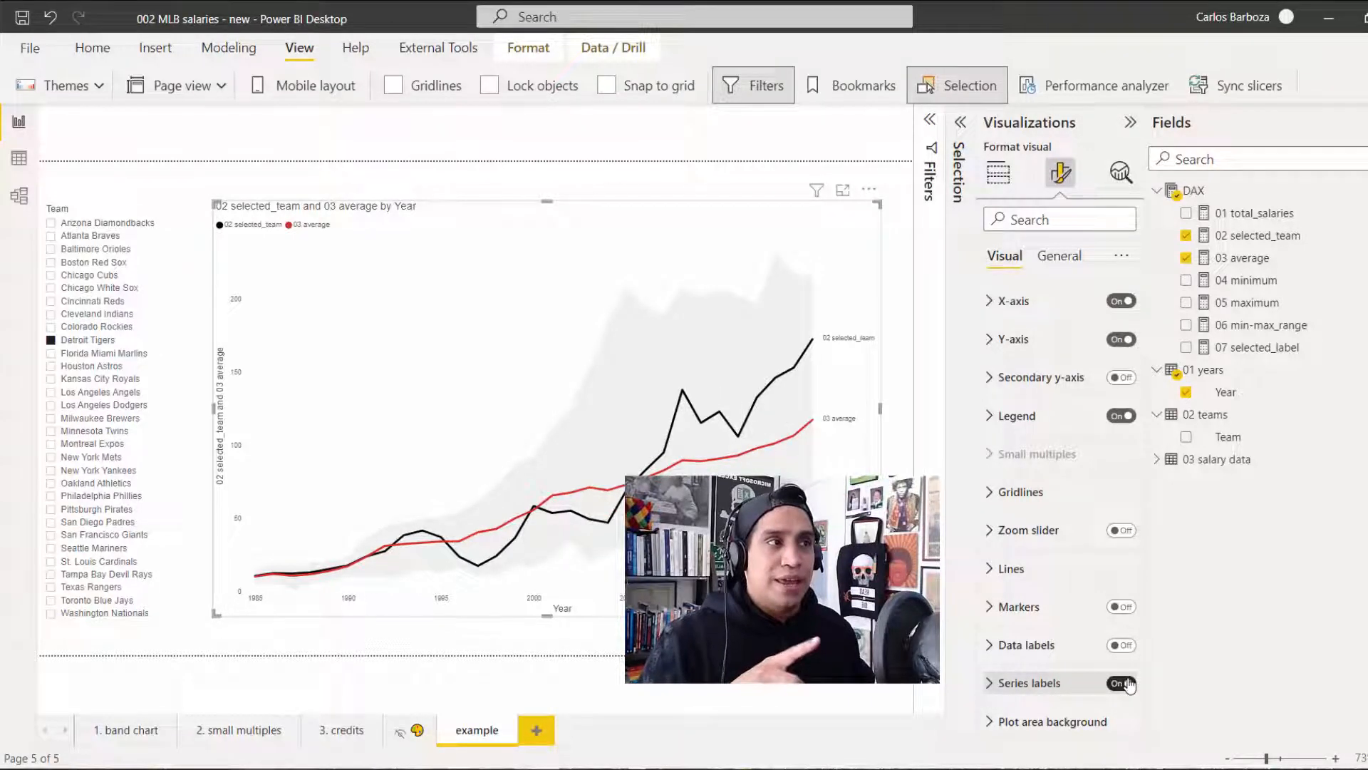
click(1058, 673)
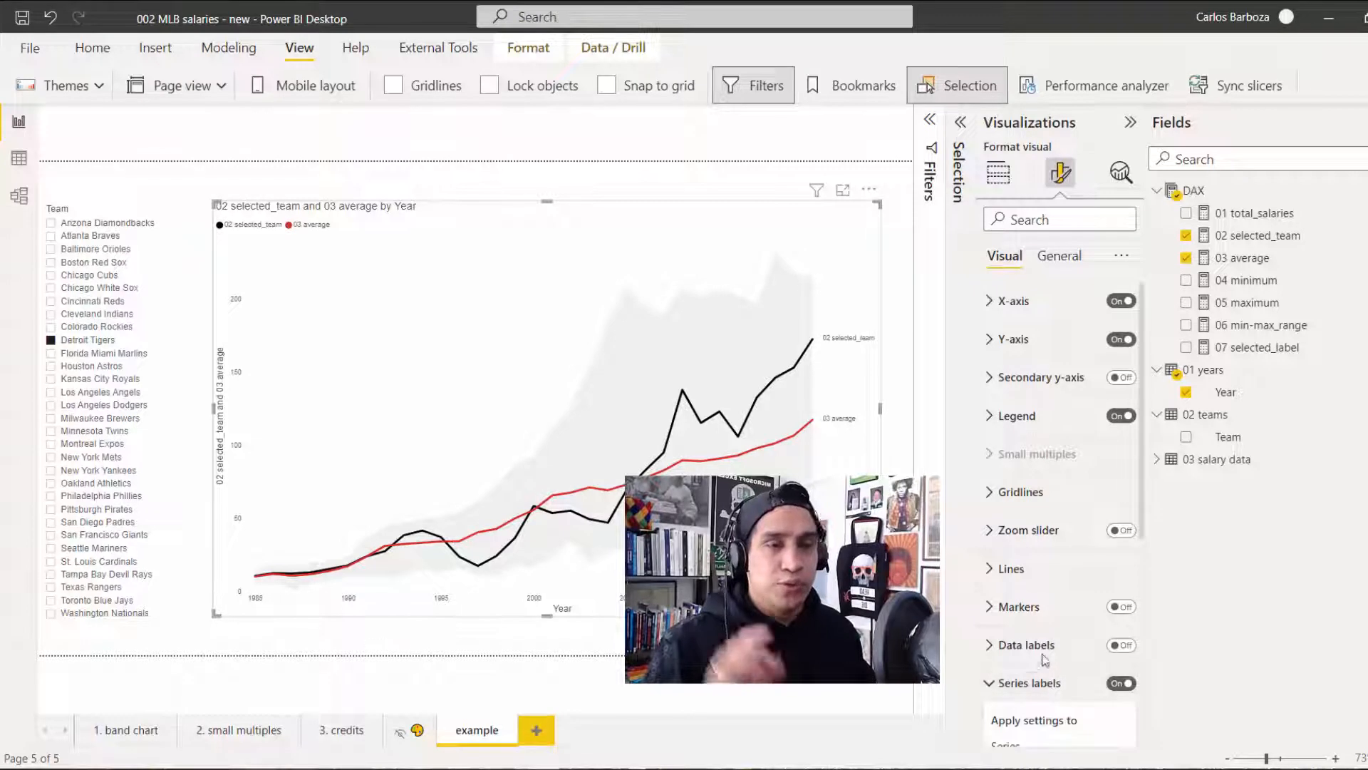
scroll(1038, 667, down, 3)
scroll(1038, 668, down, 4)
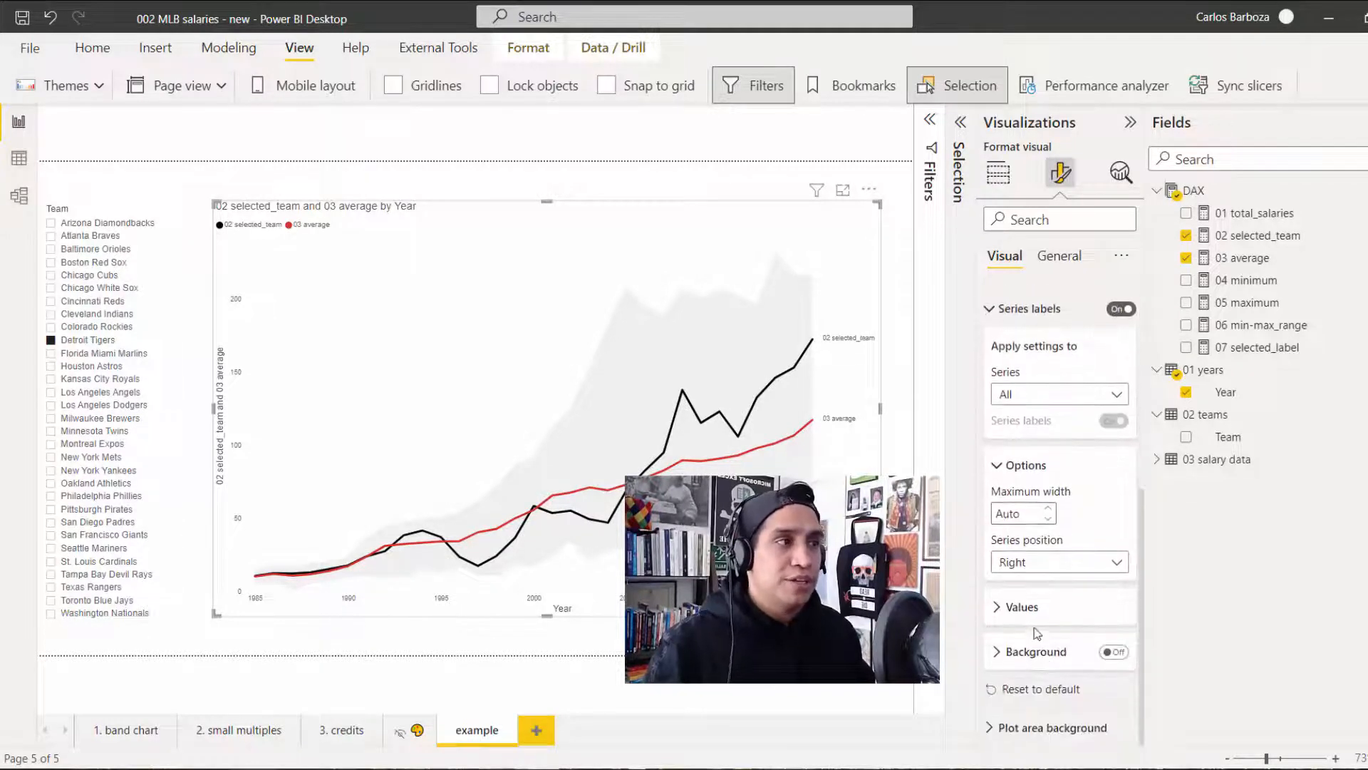
click(1022, 607)
scroll(1053, 601, down, 3)
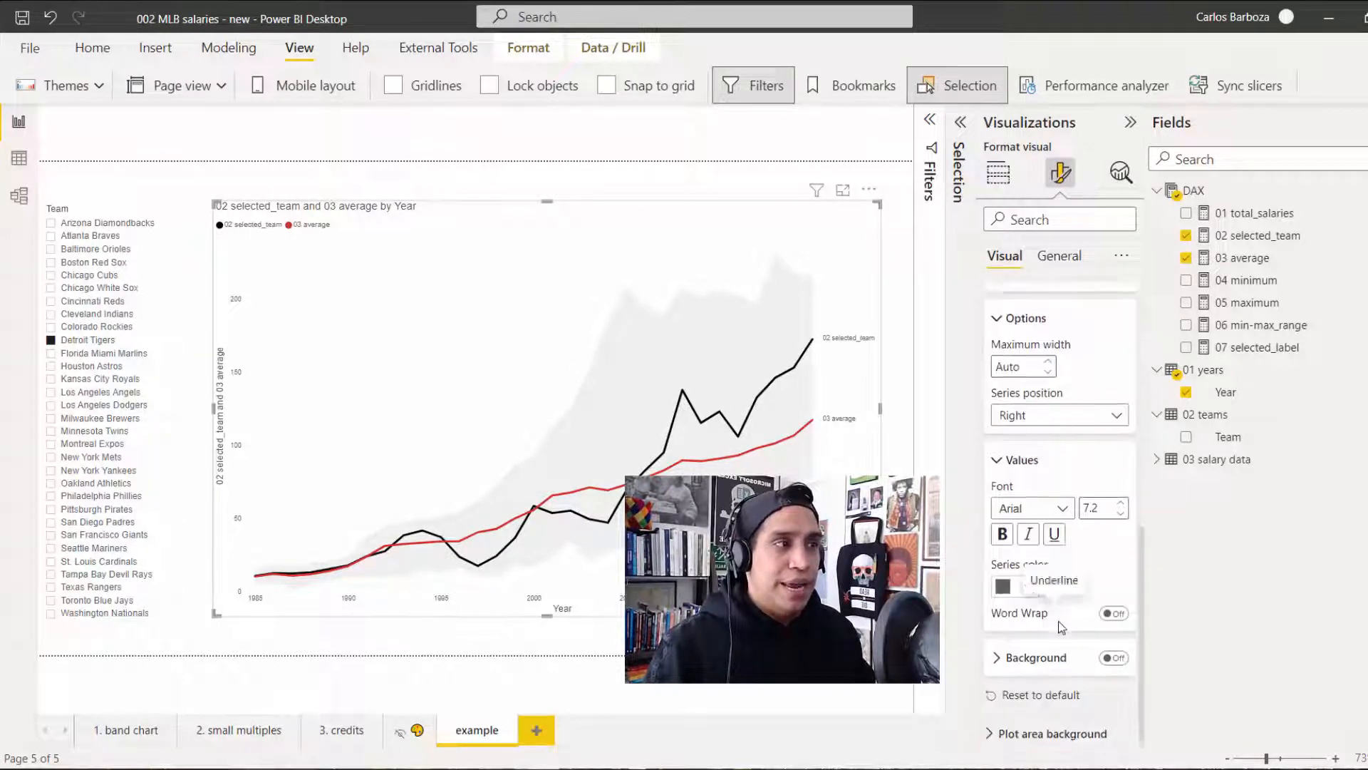
scroll(1062, 626, up, 2)
scroll(1060, 556, up, 1)
Step: Format the 02 selected_team series label as black, bold, size 8, and widen the chart slightly
click(1055, 385)
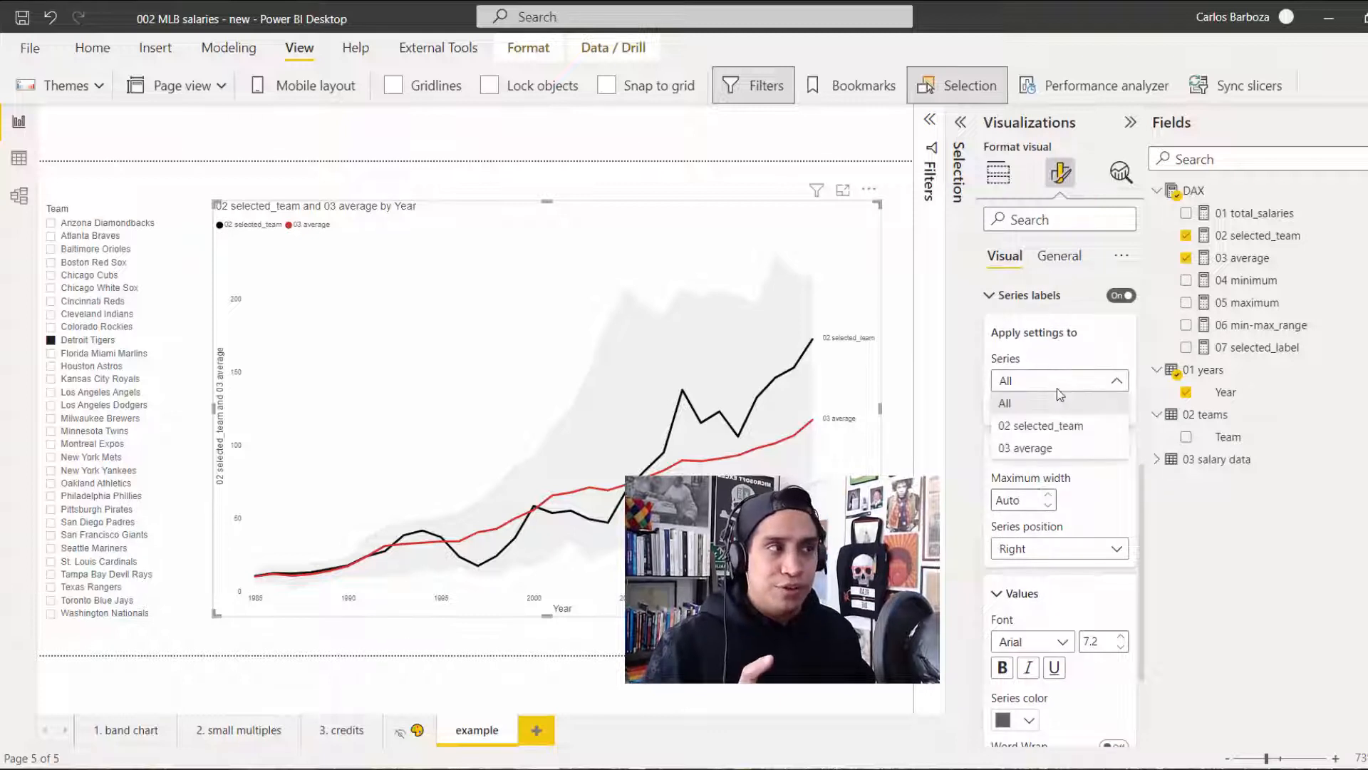
click(1062, 426)
scroll(1045, 583, down, 3)
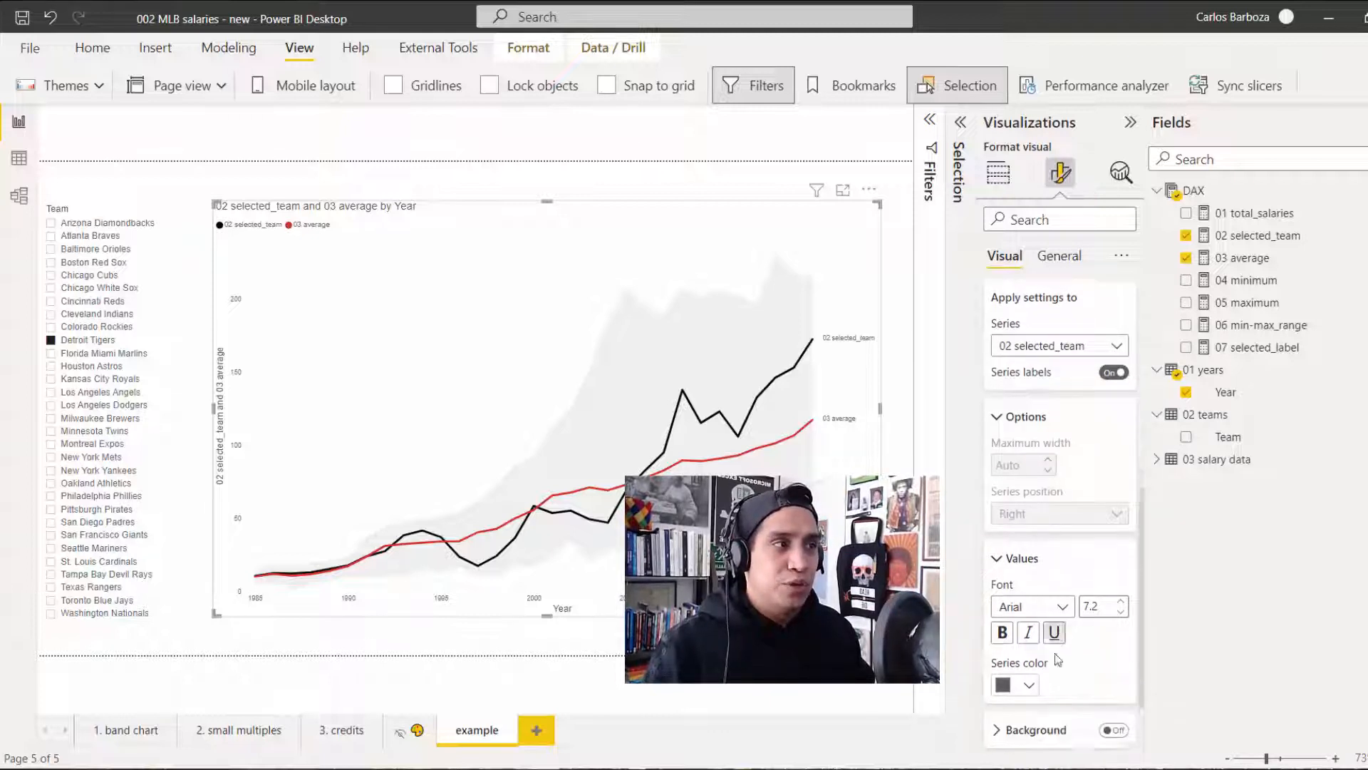
click(1026, 605)
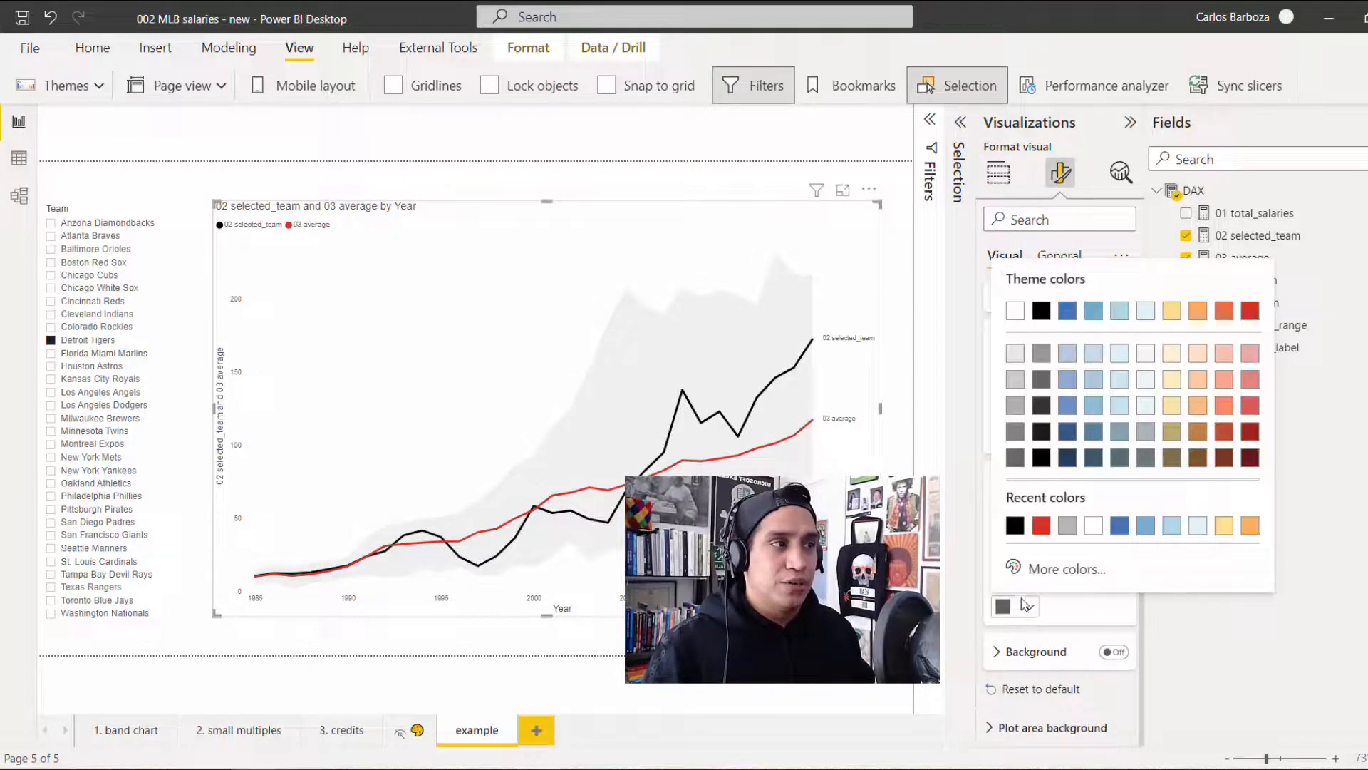
click(1041, 313)
scroll(1050, 375, up, 1)
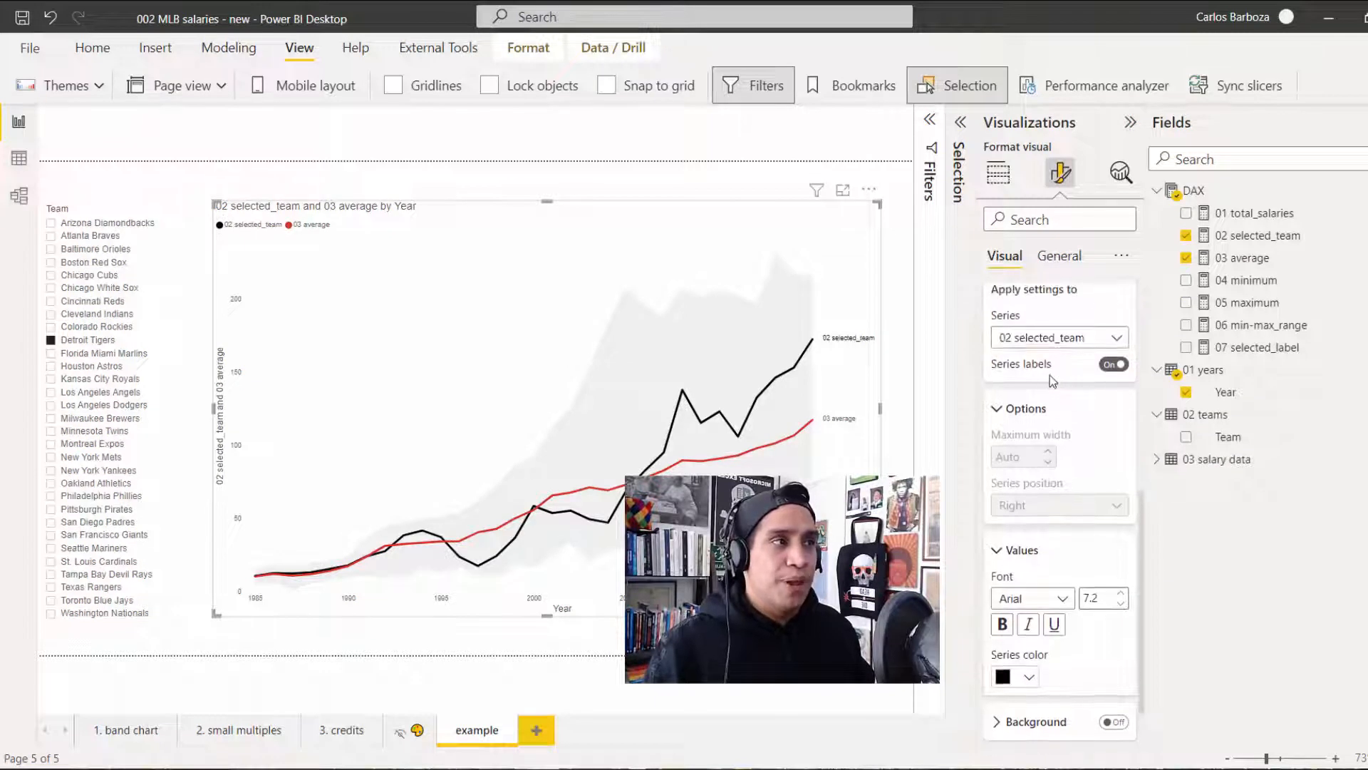
click(1002, 624)
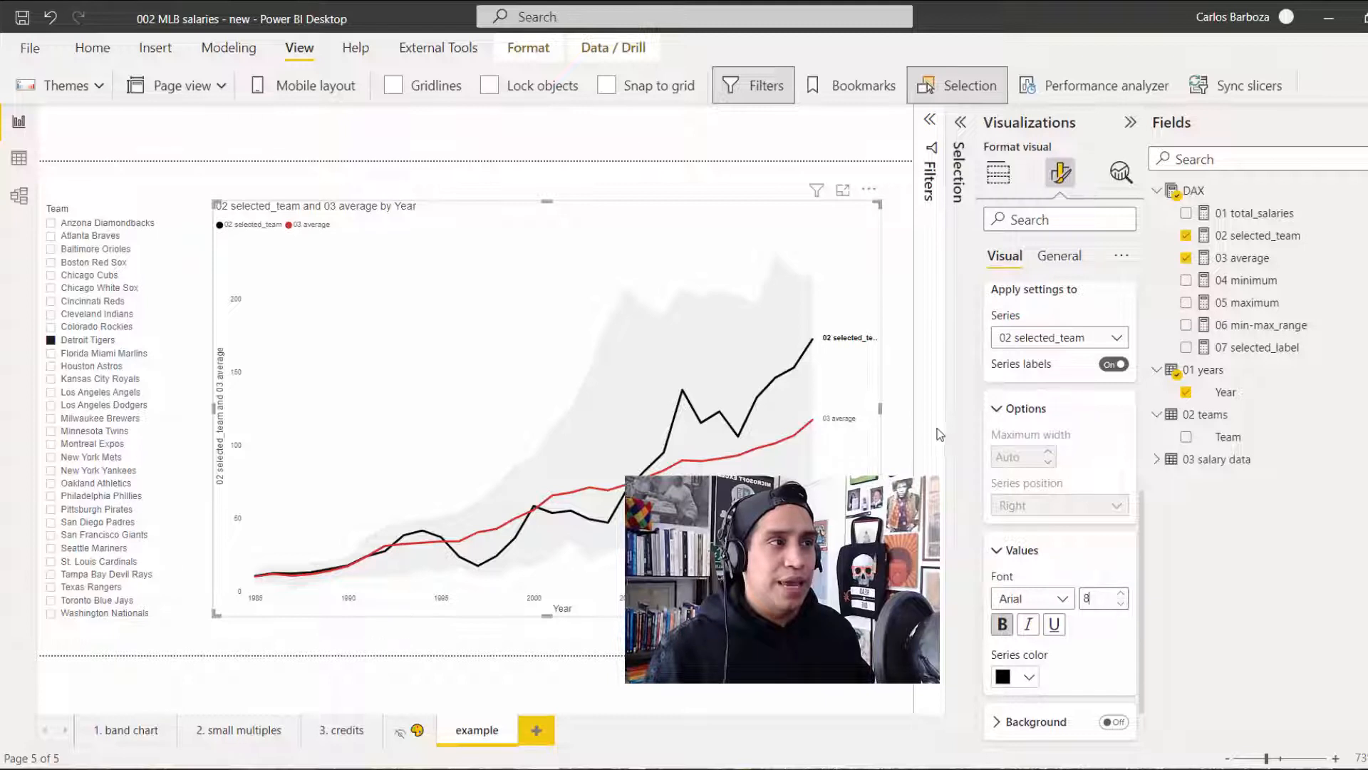
drag(880, 410, 904, 409)
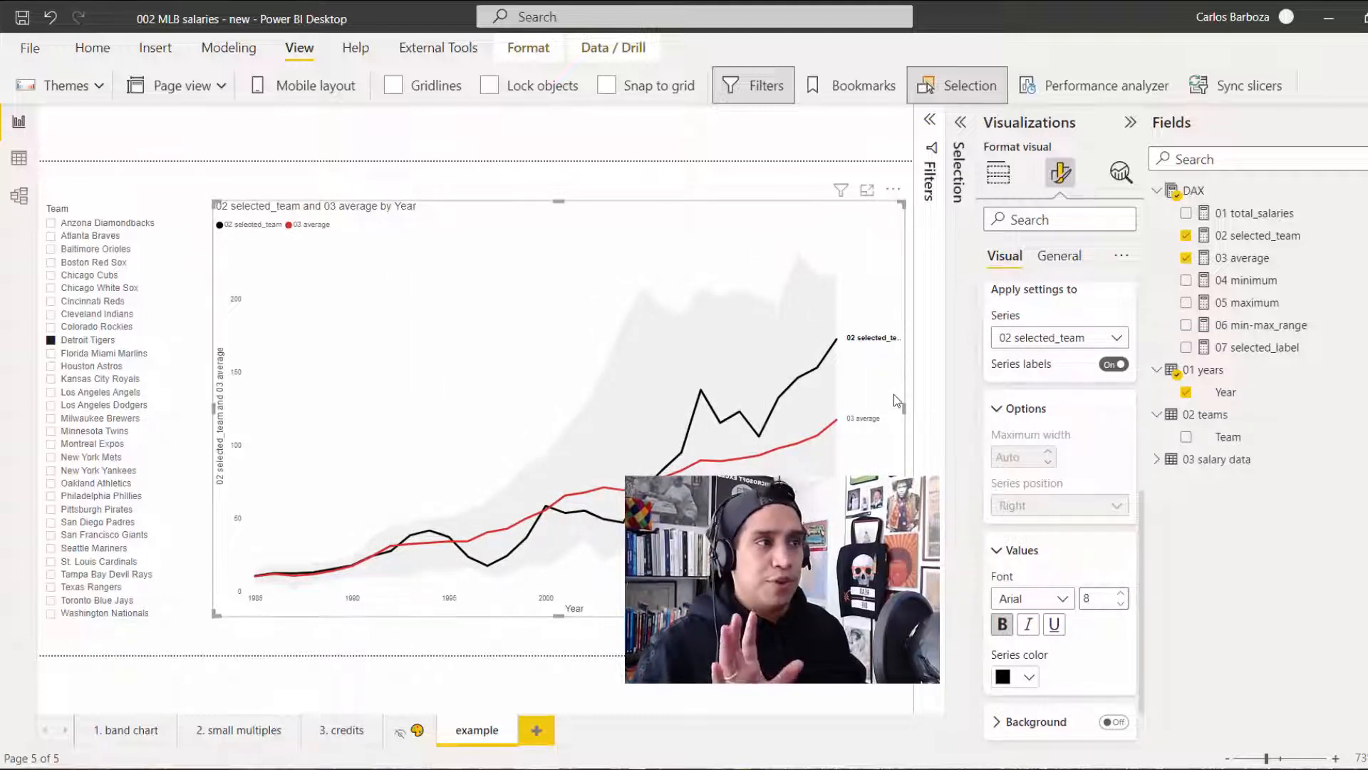
Step: Format the 03 average series label as red, bold, size 9, and return to the chart's field settings
scroll(1040, 554, up, 1)
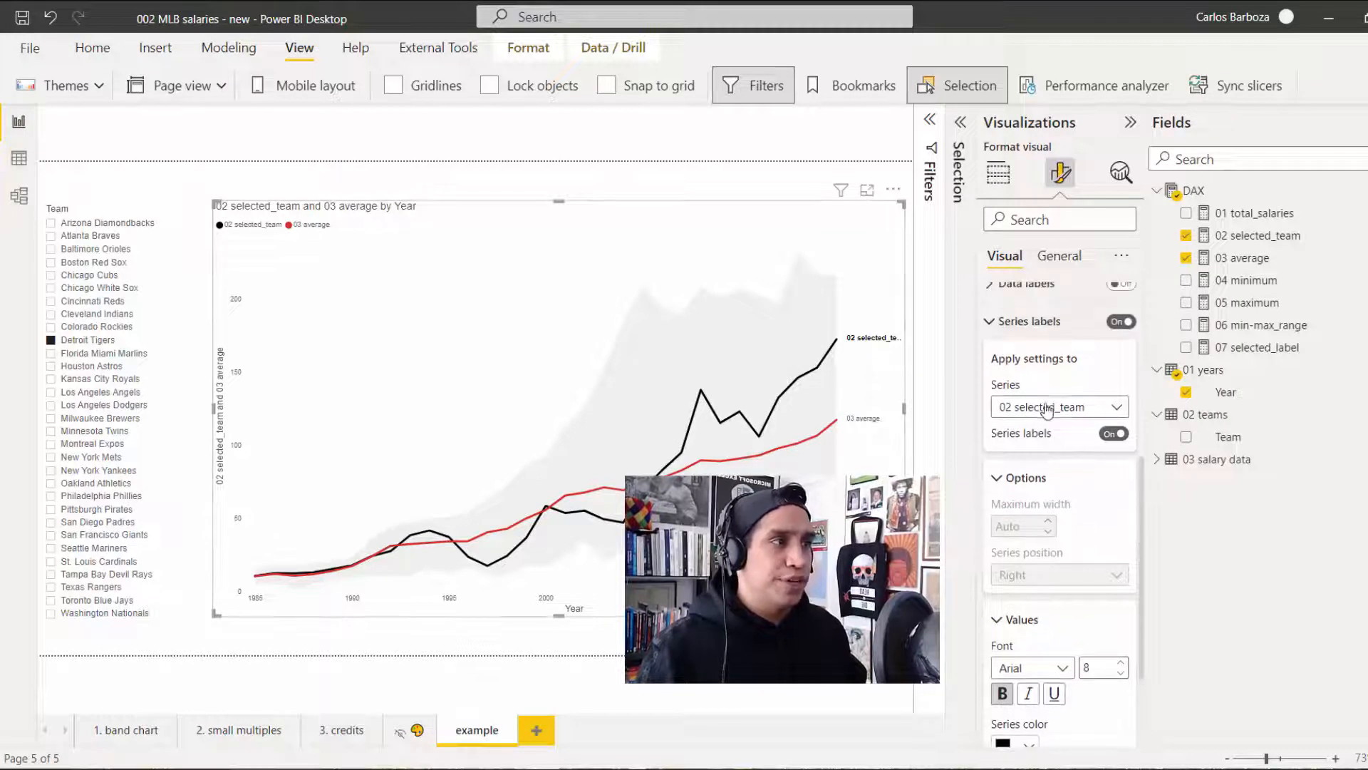
click(1047, 410)
click(1038, 476)
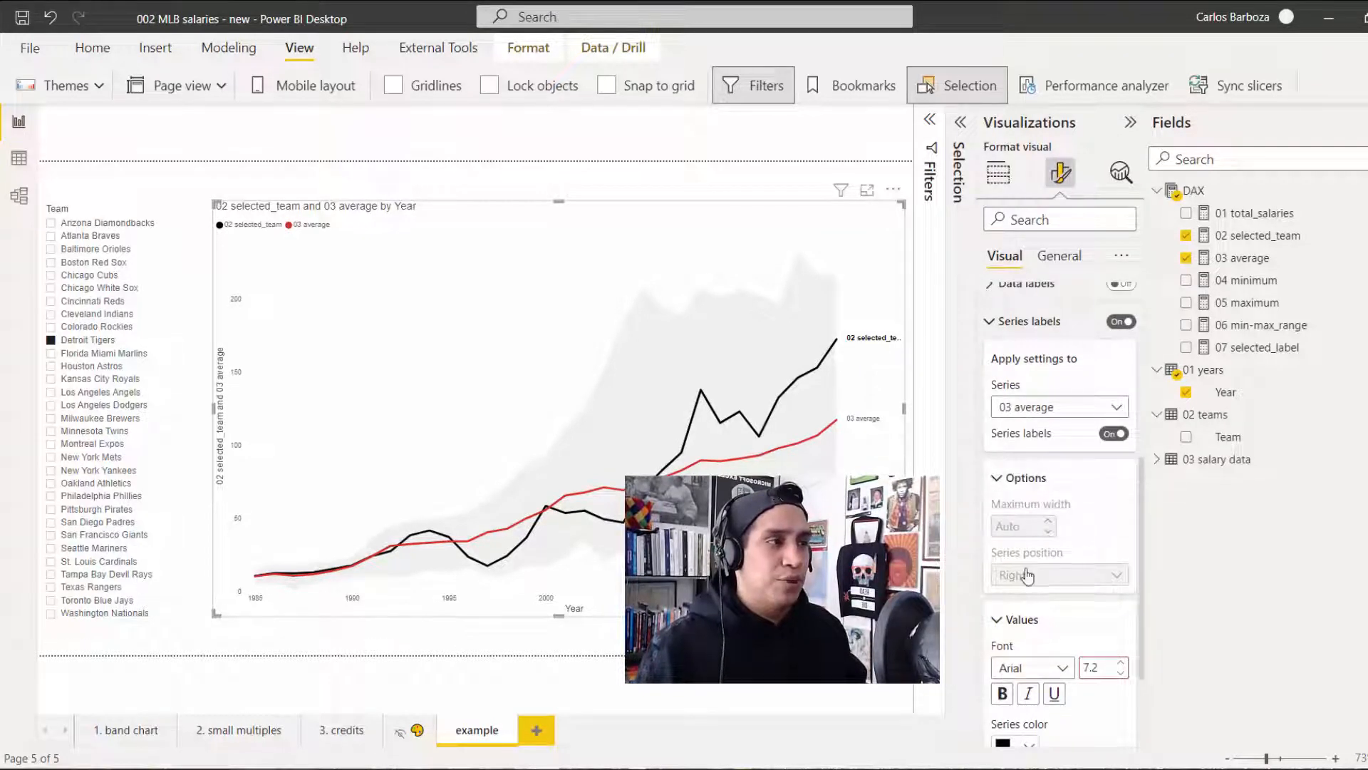
scroll(1026, 574, down, 1)
click(1121, 594)
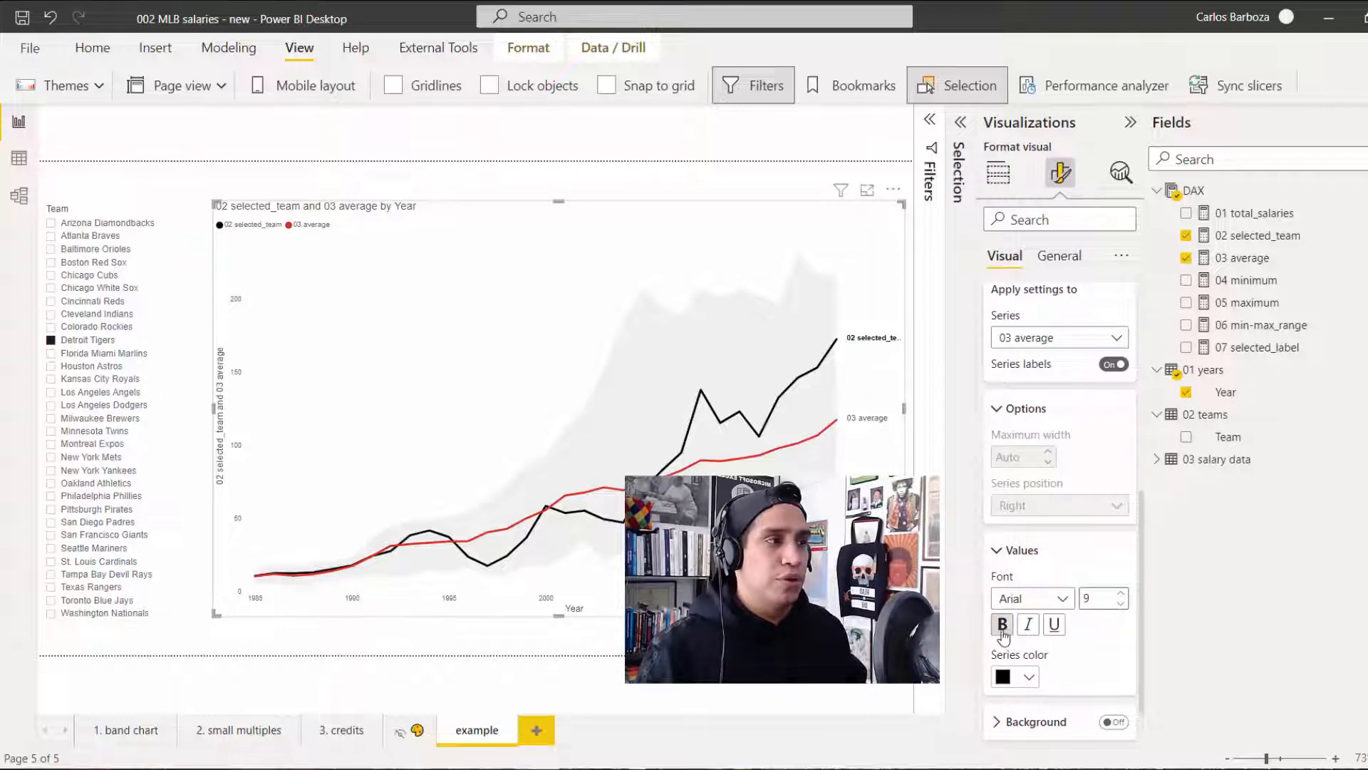
click(1017, 669)
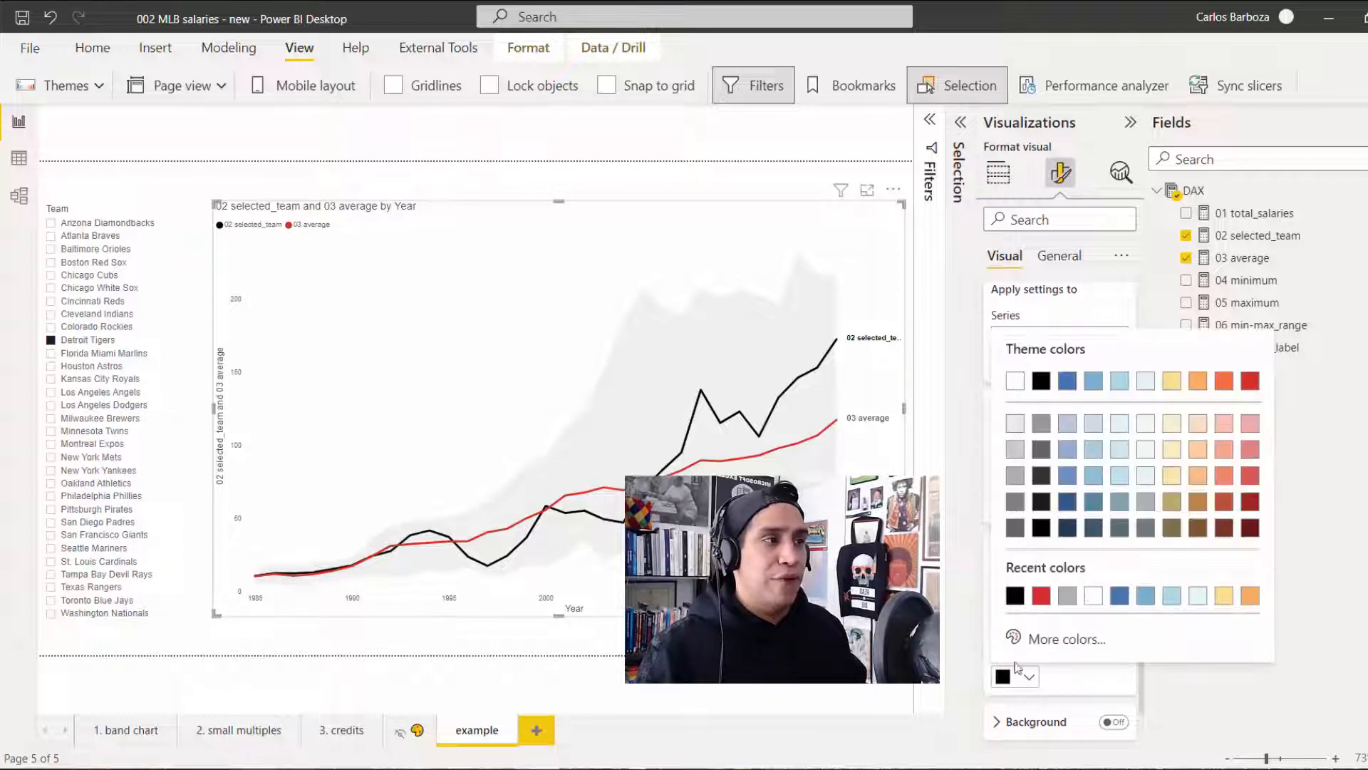
click(1040, 596)
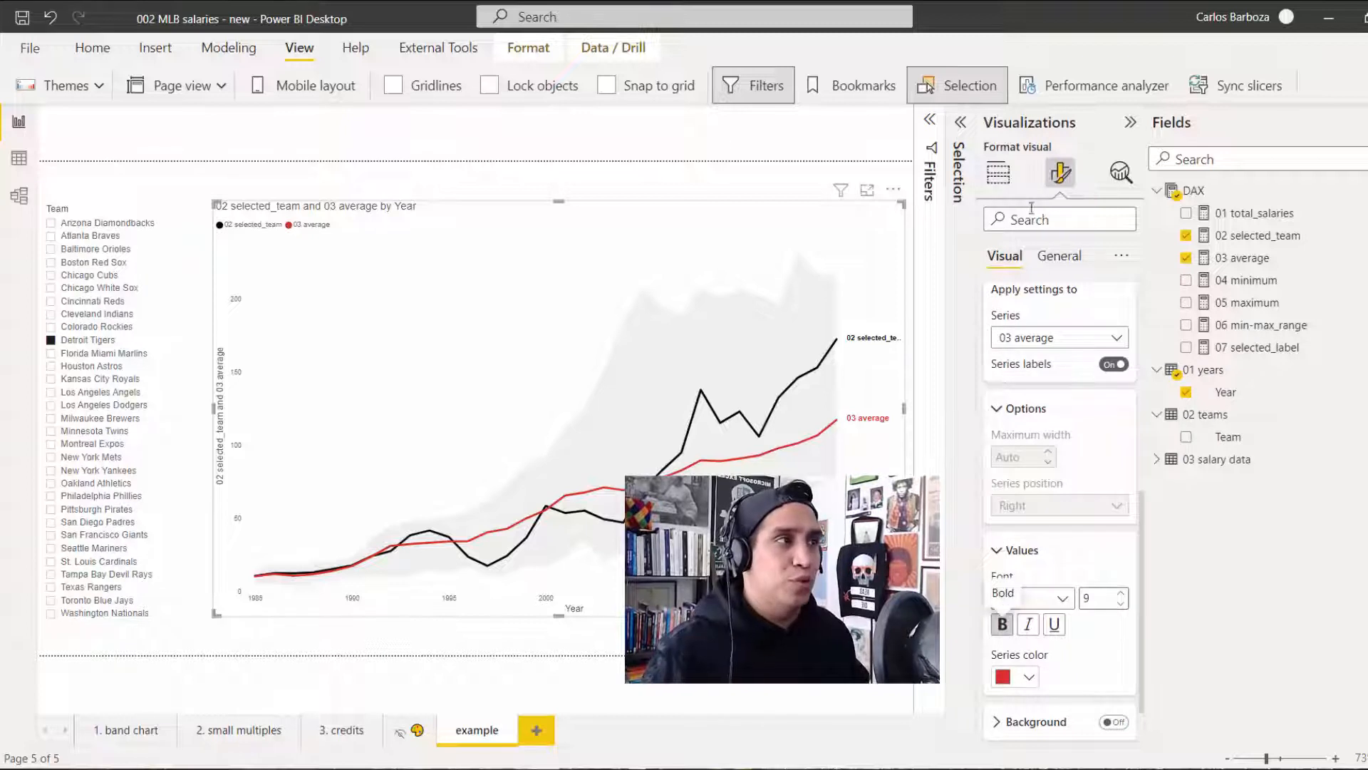
click(999, 178)
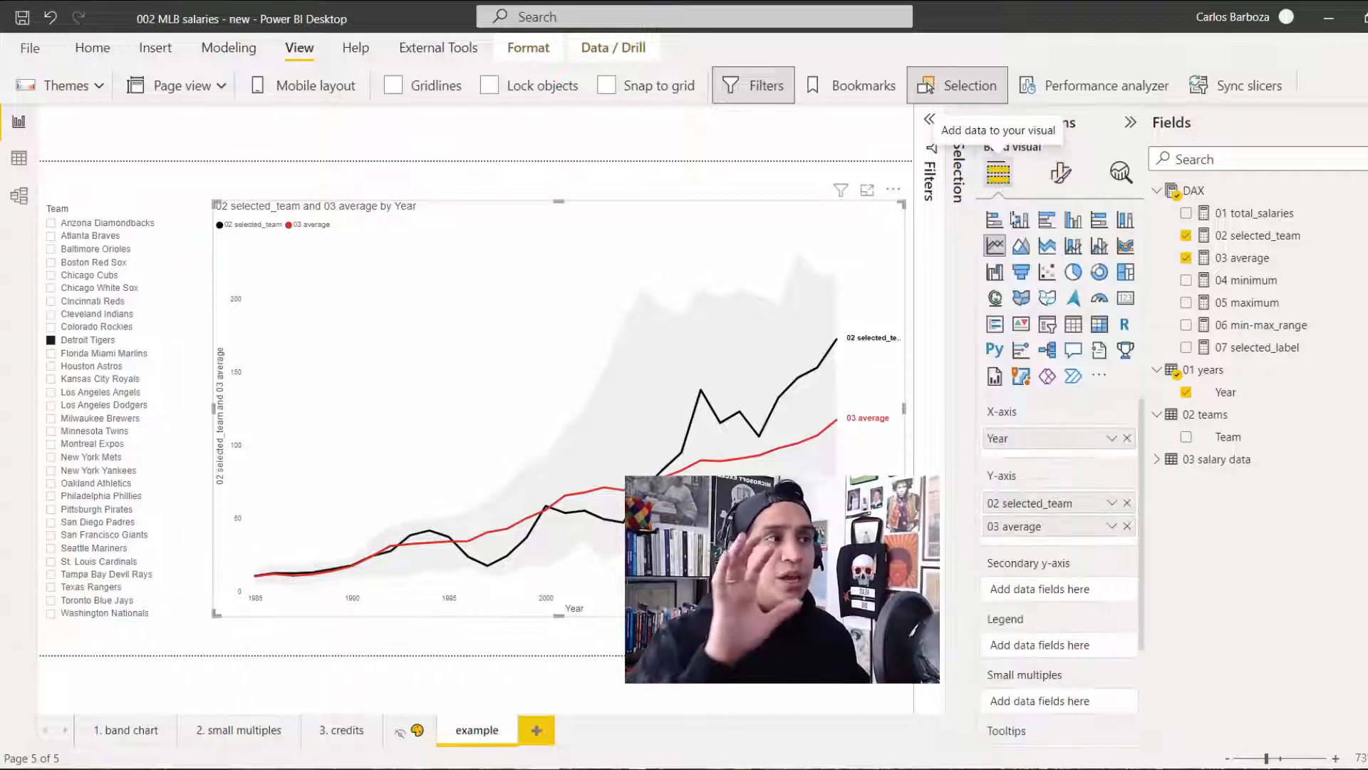
Step: Rename the 02 selected_team field on the line chart's Y-axis as "selected team"
double_click(1038, 503)
key(Left)
key(Right)
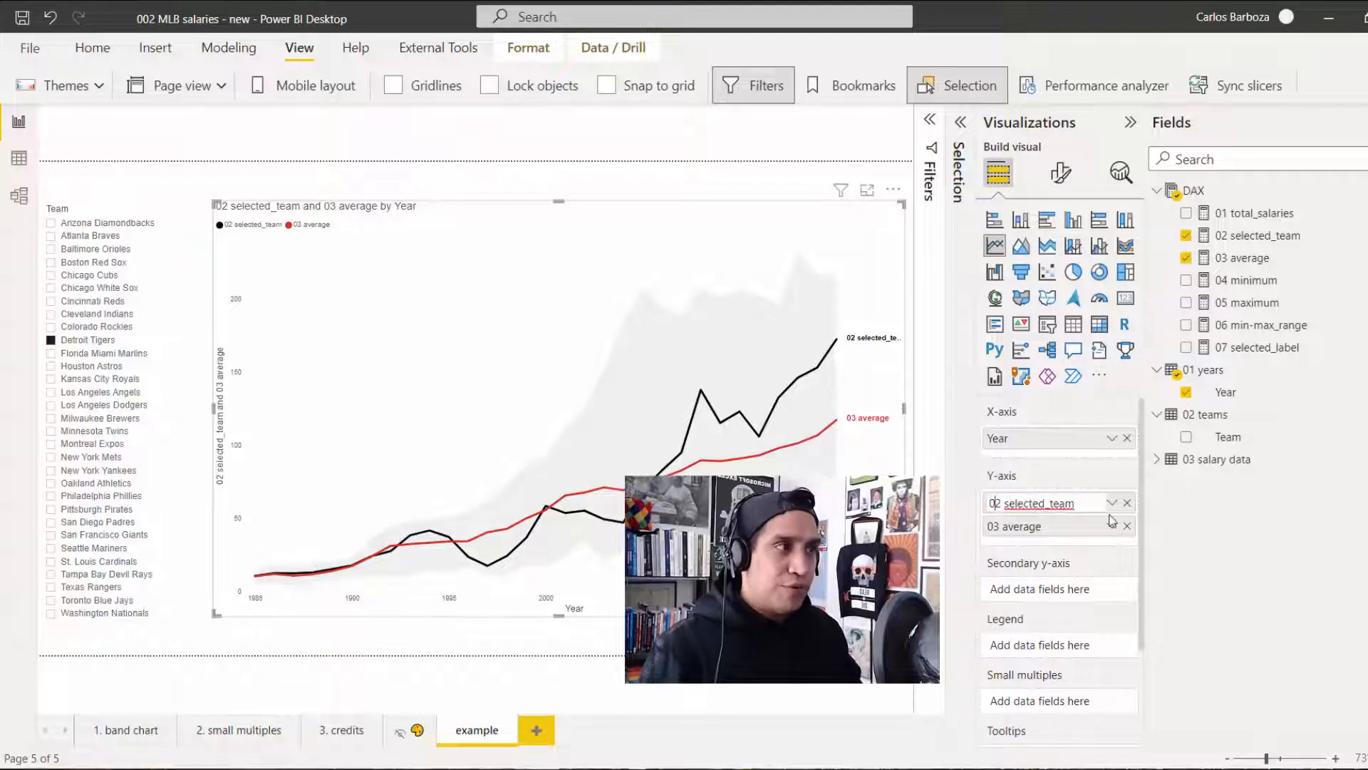
key(BackSpace)
key(BackSpace)
key(BackSpace)
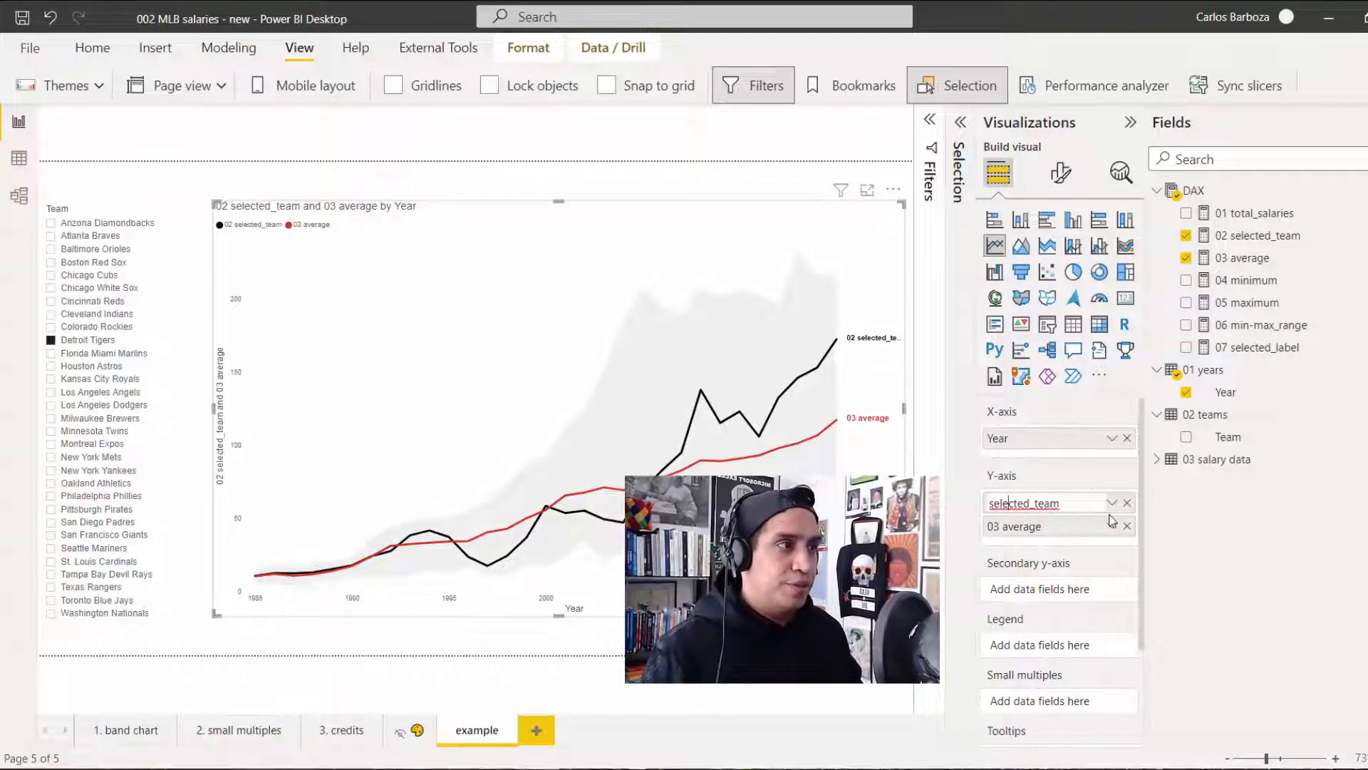
key(BackSpace)
key(Return)
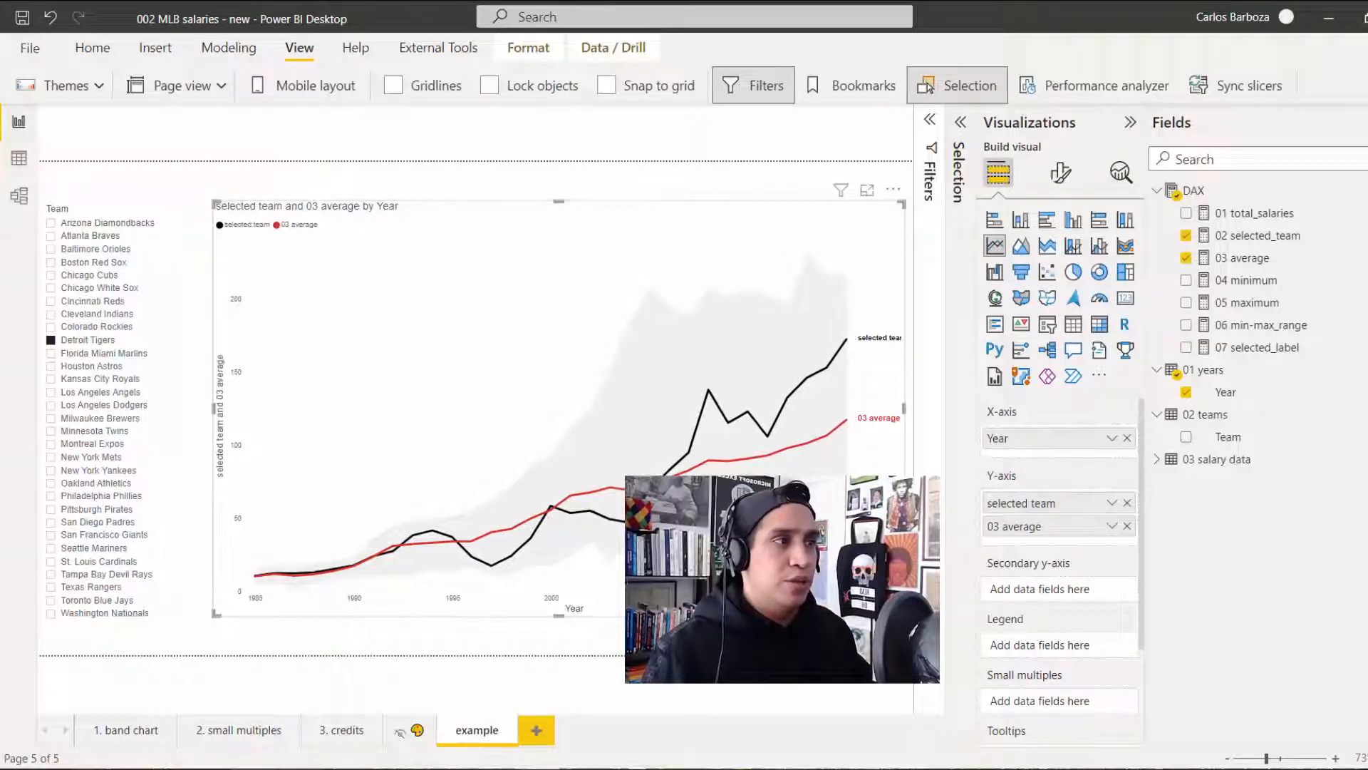
Step: Rename the 03 average field on the line chart's Y-axis as "average"
double_click(1031, 527)
key(Left)
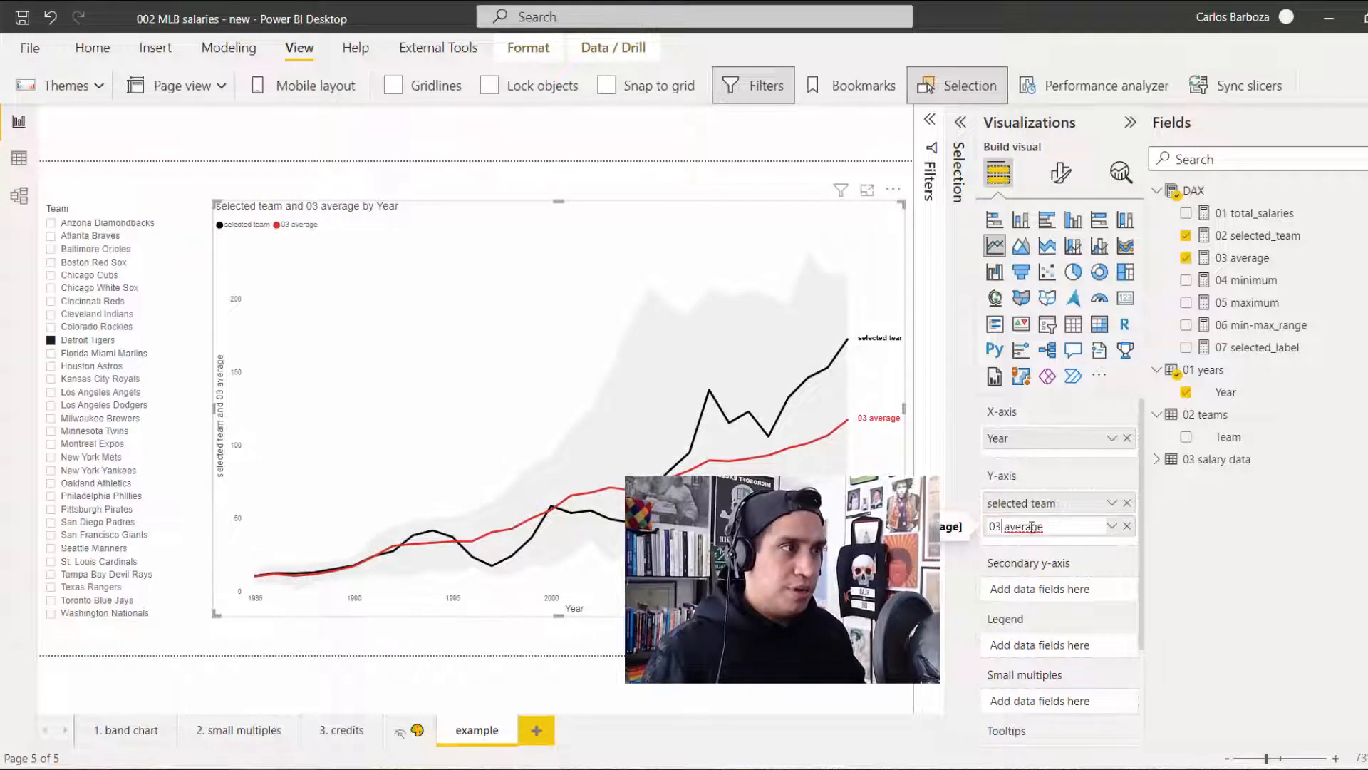
key(BackSpace)
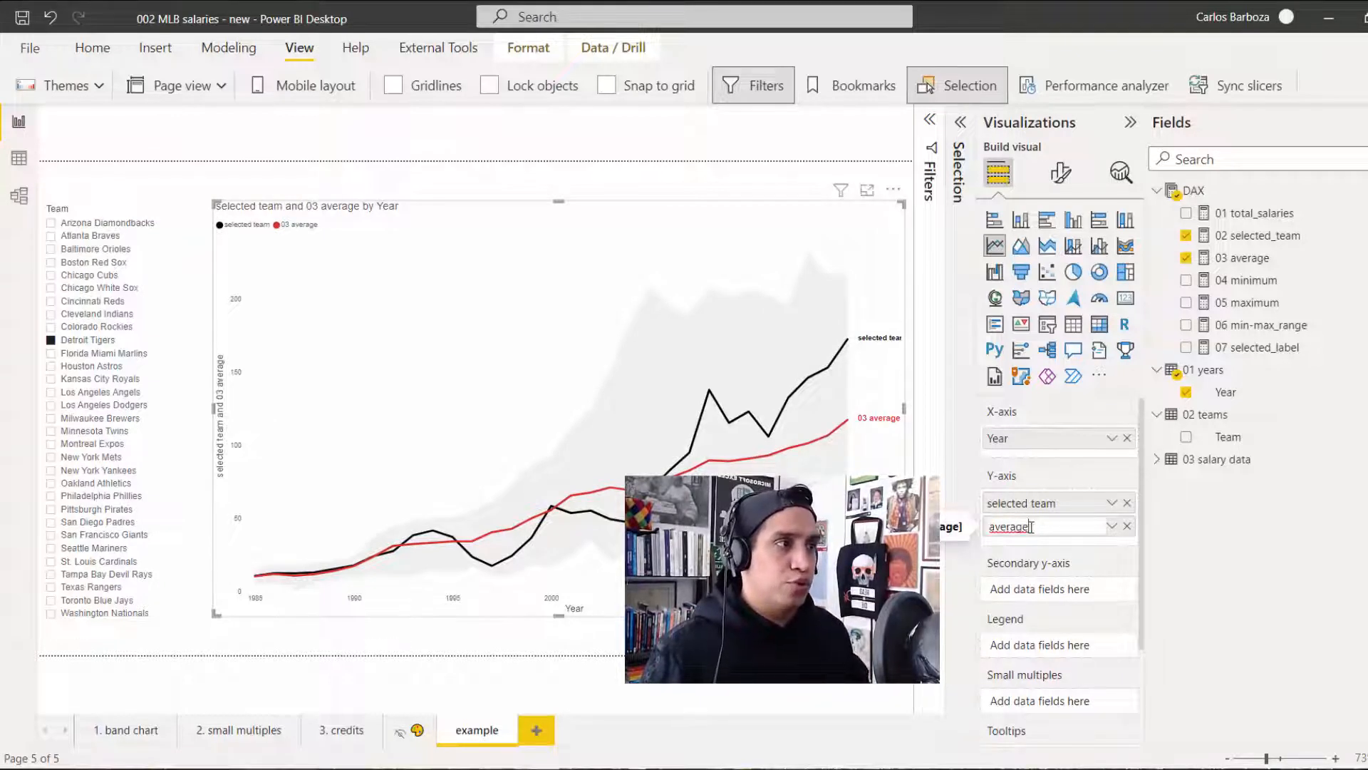
key(Return)
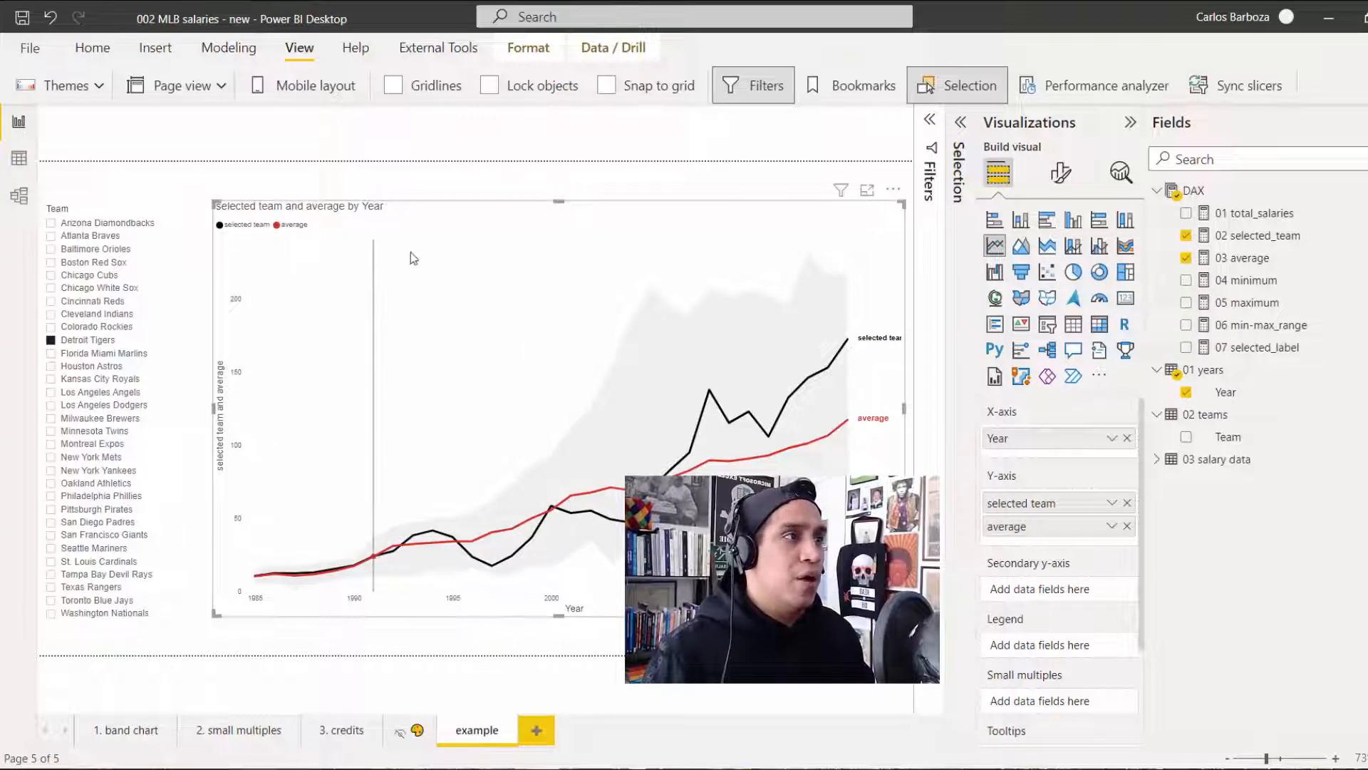
Step: Turn off the line chart's legend and set the maximum width of all series labels to 10
click(1060, 173)
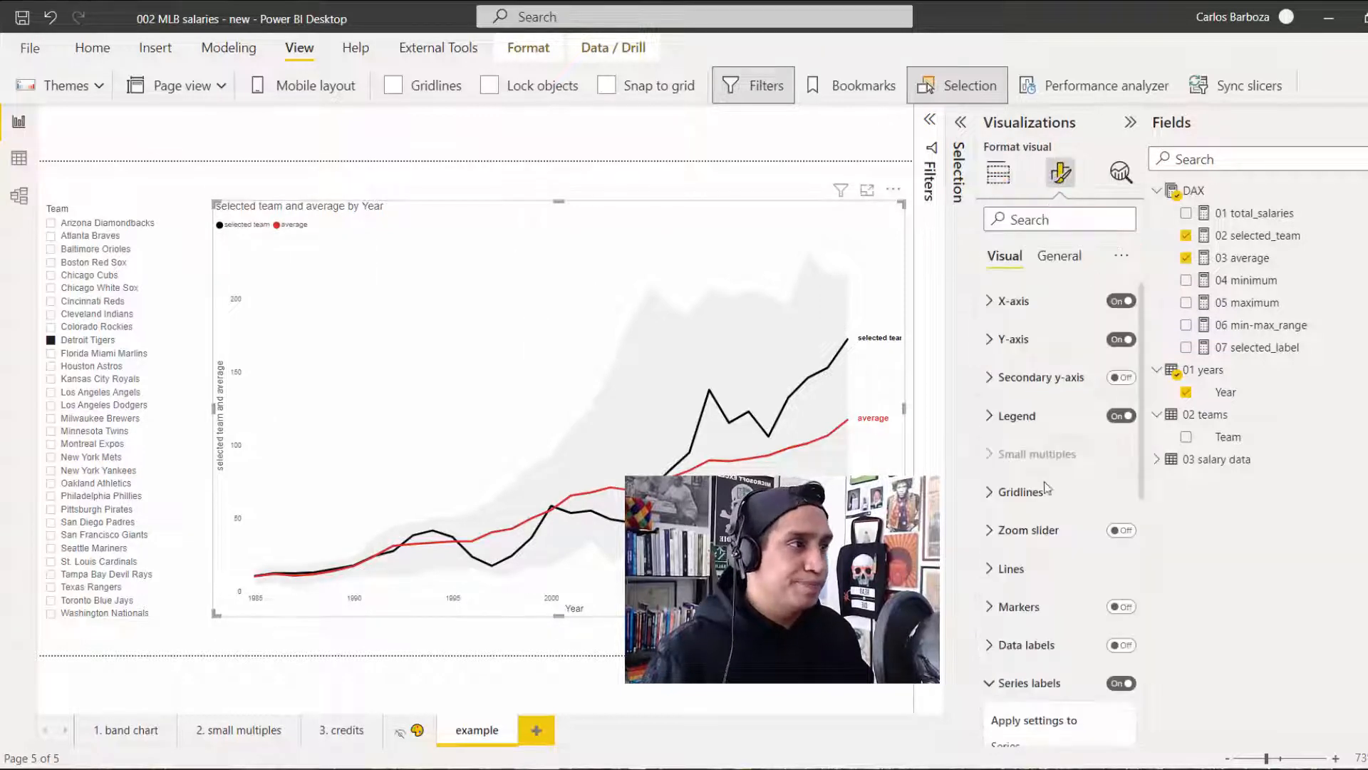
click(1117, 423)
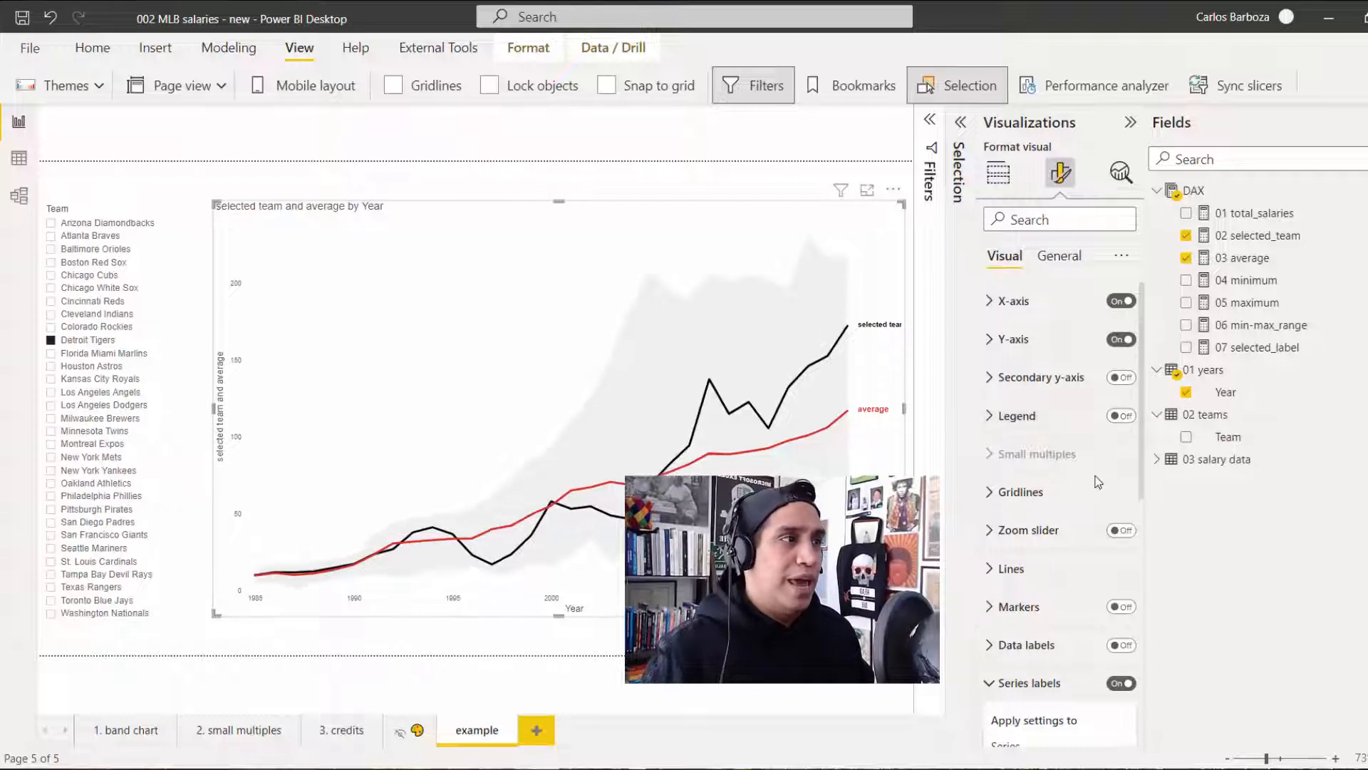
scroll(1063, 503, down, 1)
scroll(1065, 502, down, 6)
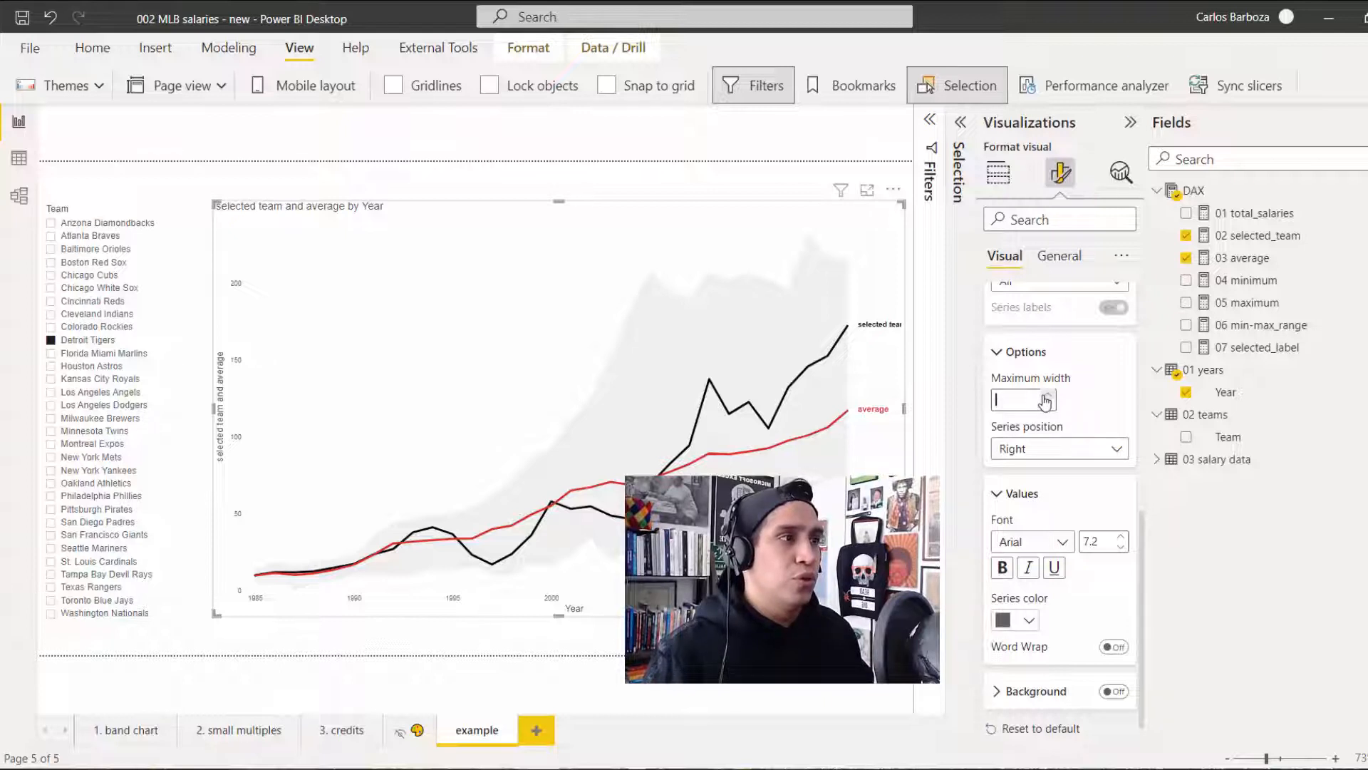
click(1029, 406)
text(10)
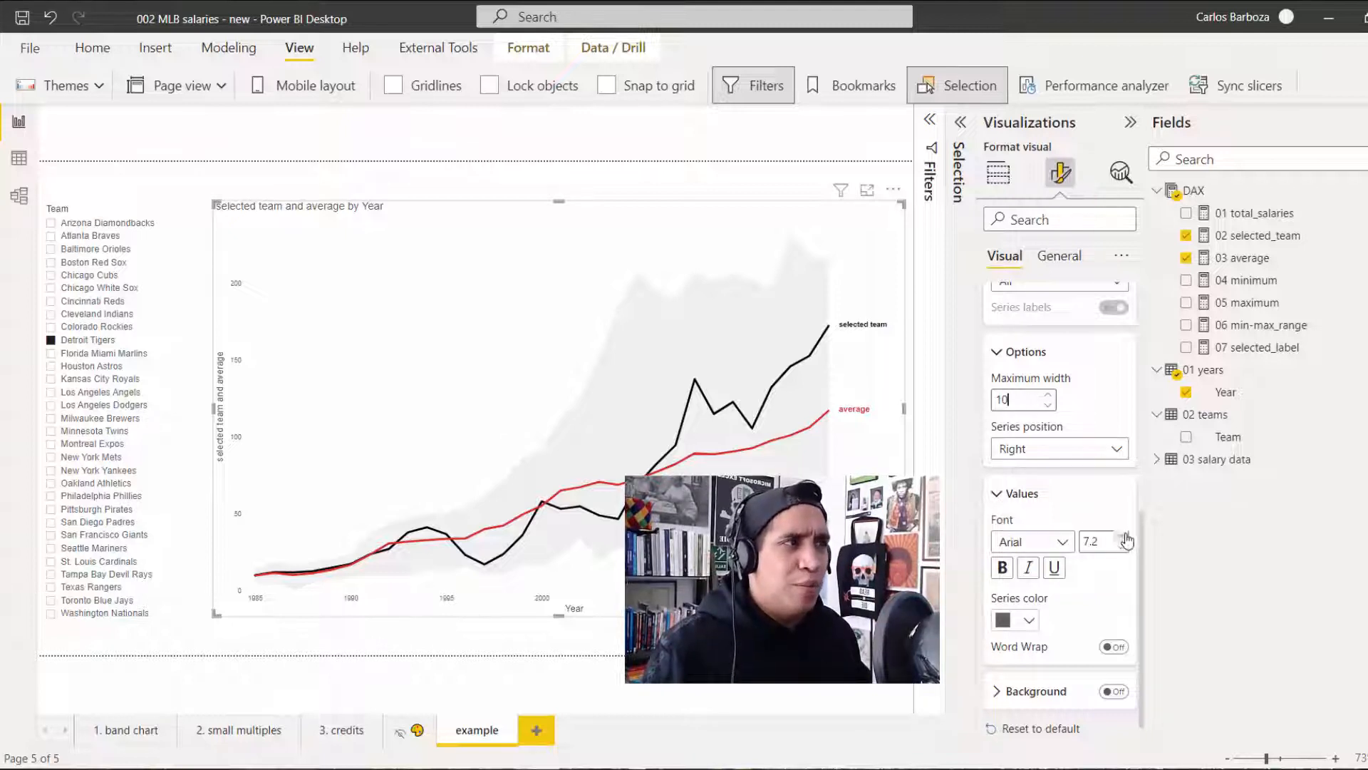
Step: Set the series label font size to 8 for all series, 10 for selected team and 12 for average
scroll(1109, 522, up, 1)
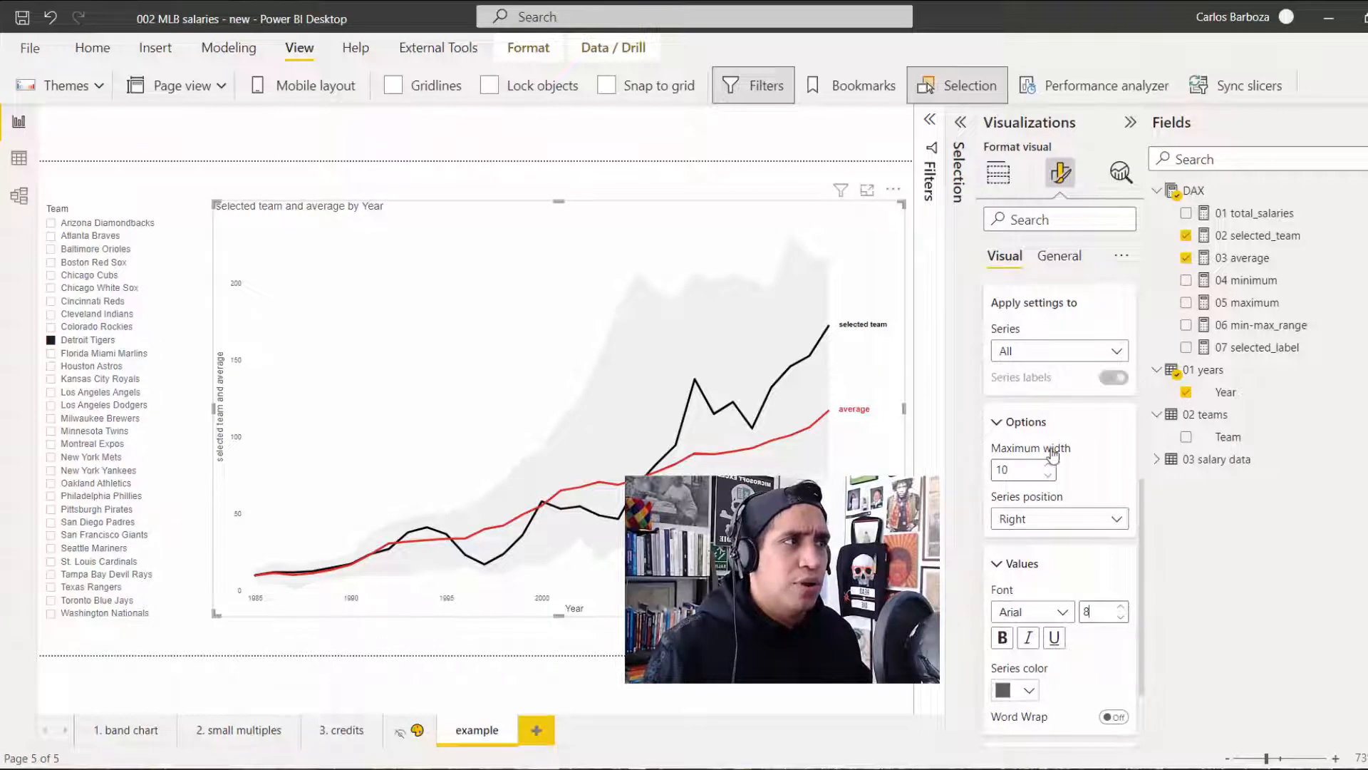
scroll(1056, 413, up, 1)
click(1058, 420)
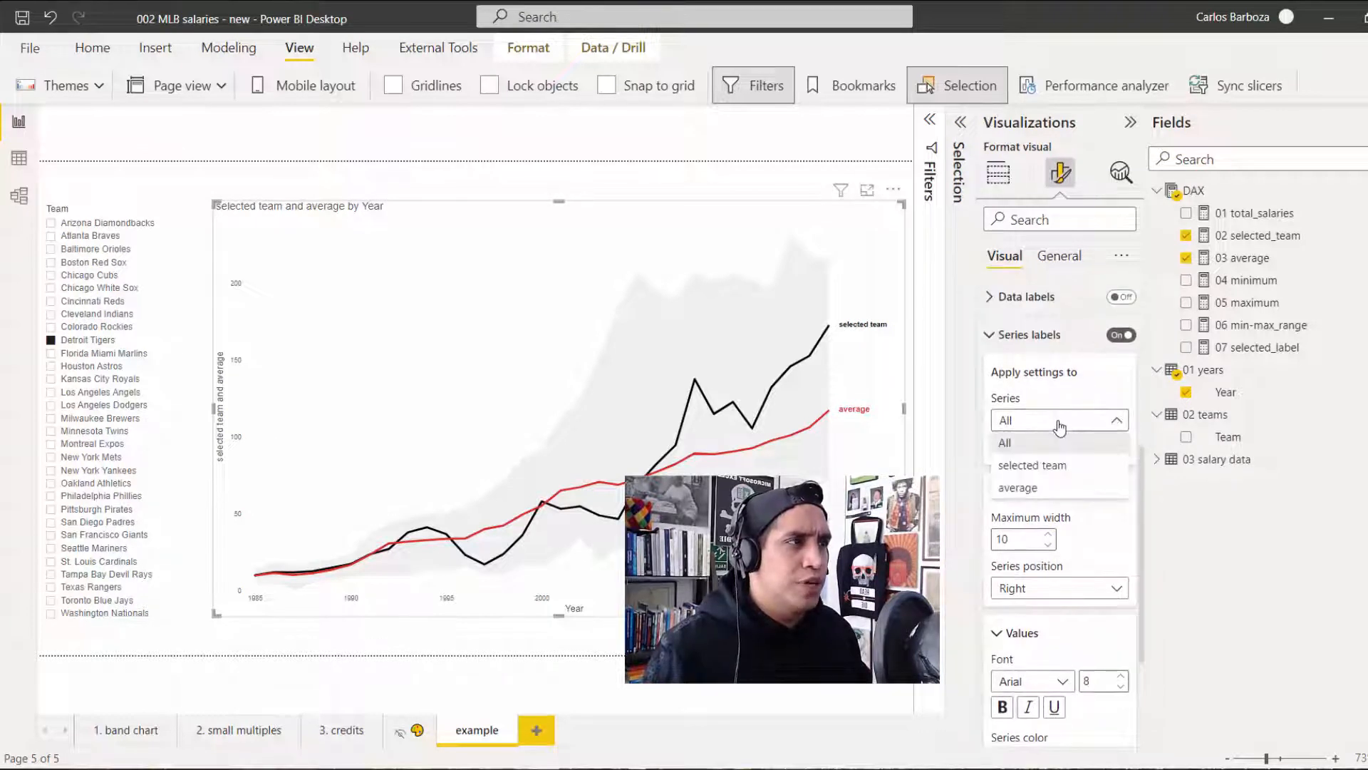
click(1058, 466)
scroll(1113, 597, down, 1)
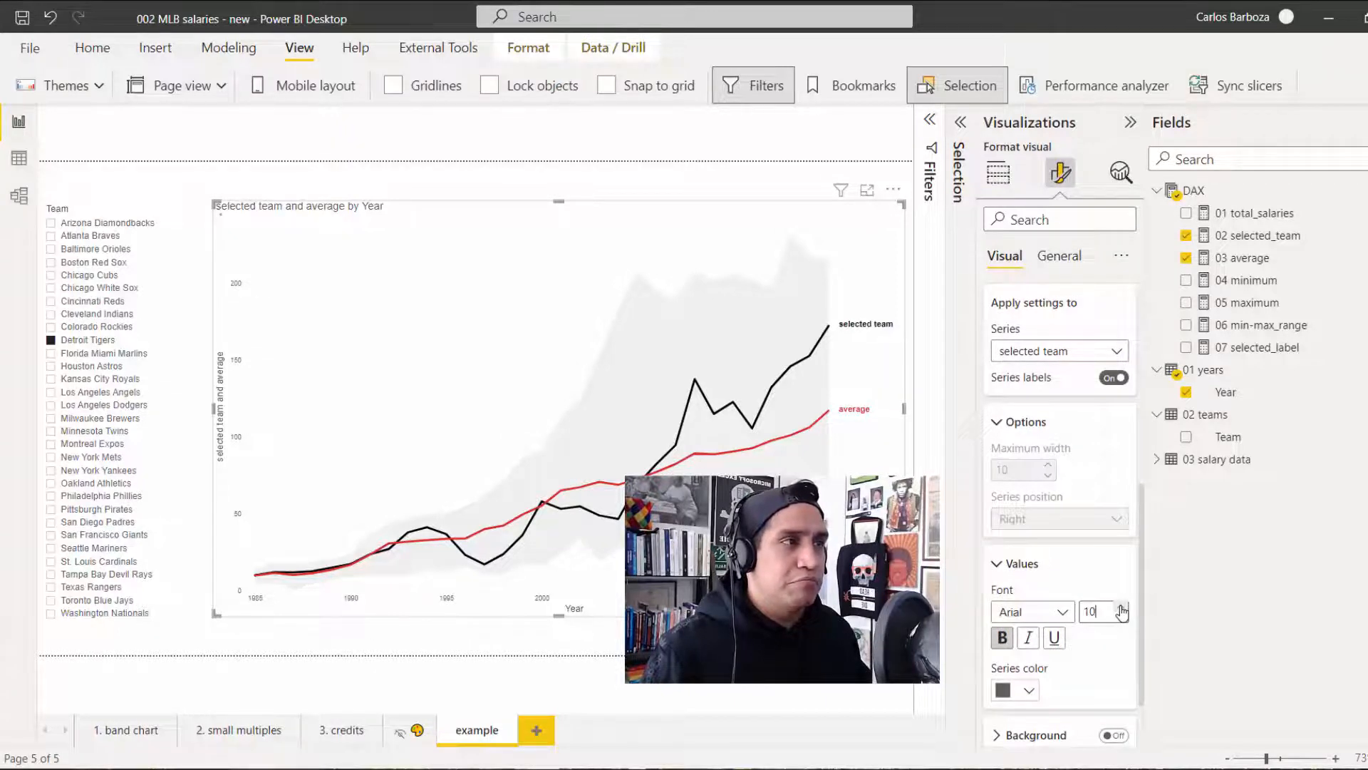
click(1055, 352)
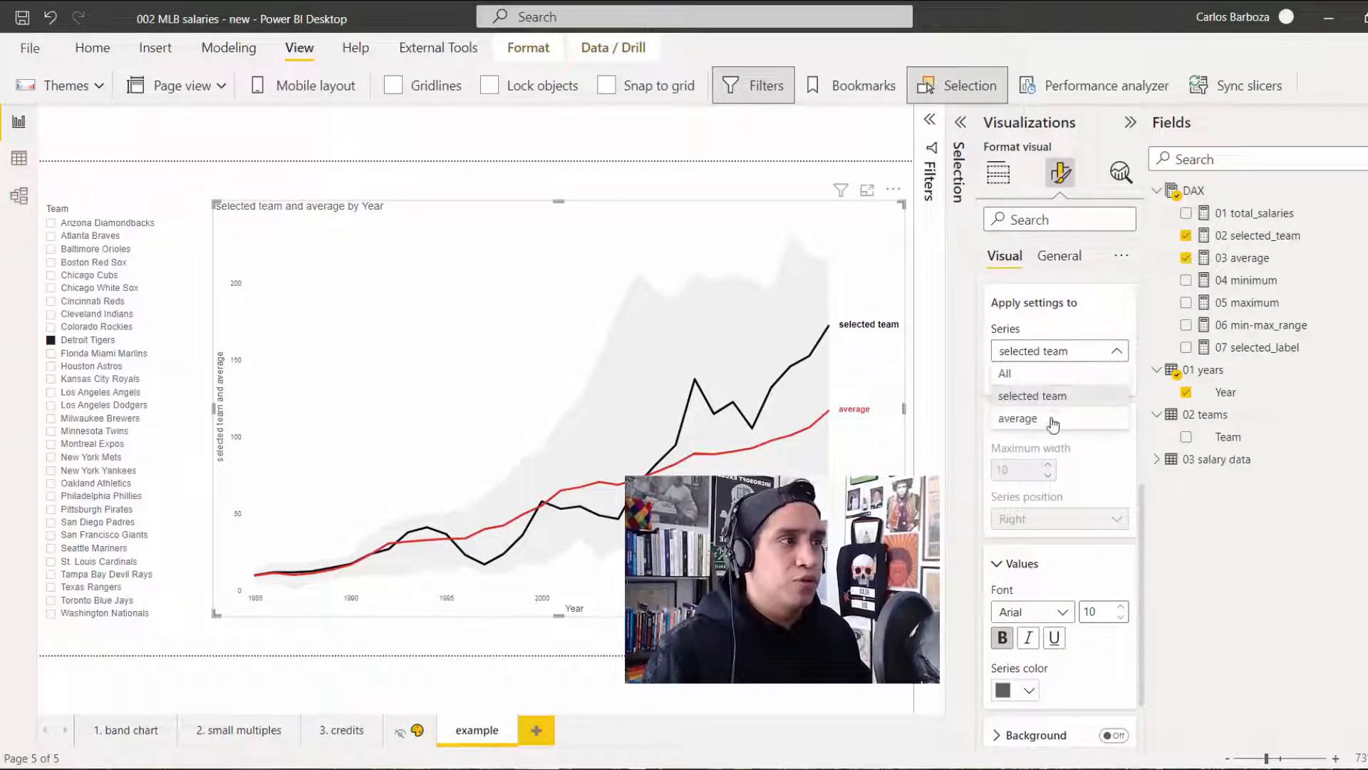
click(1053, 420)
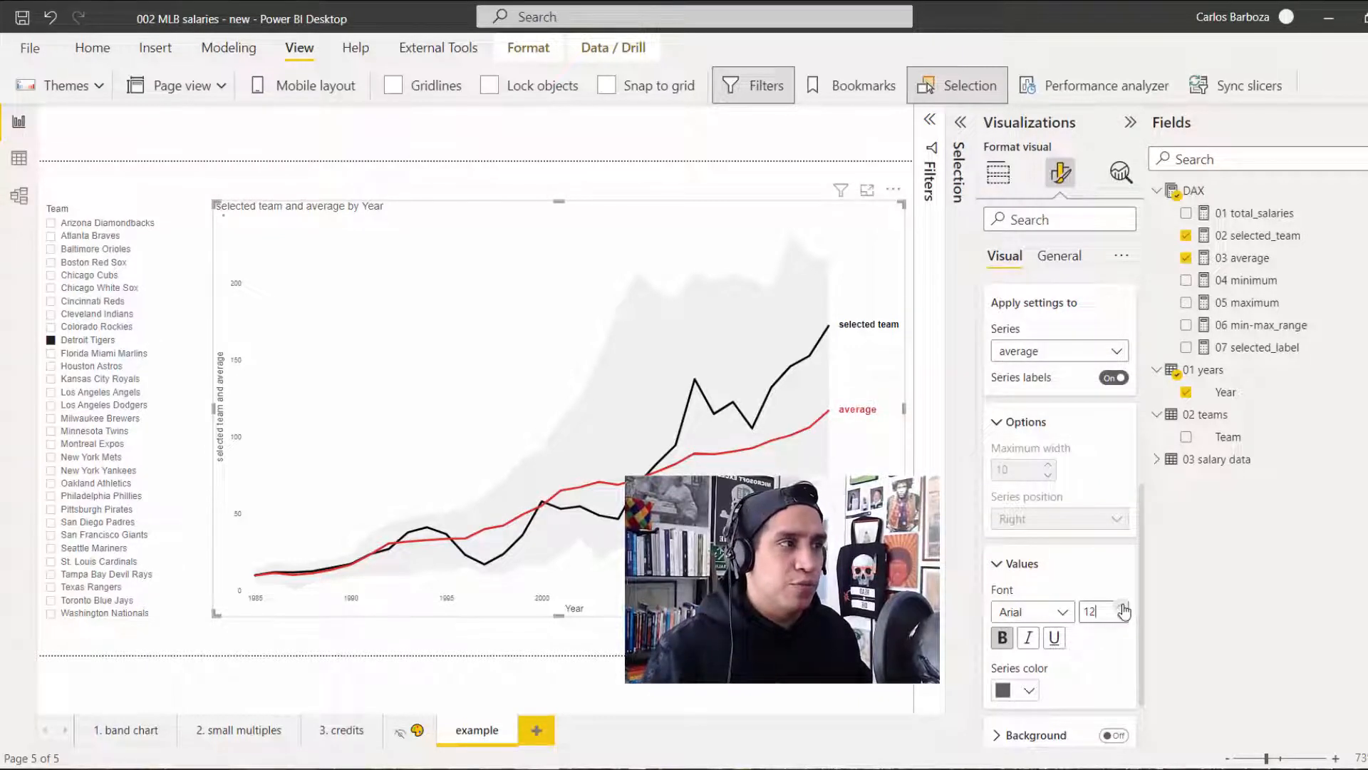
Step: Set the maximum width of all series labels to 12 and the selected team label's font size to 11
click(1062, 353)
click(1048, 376)
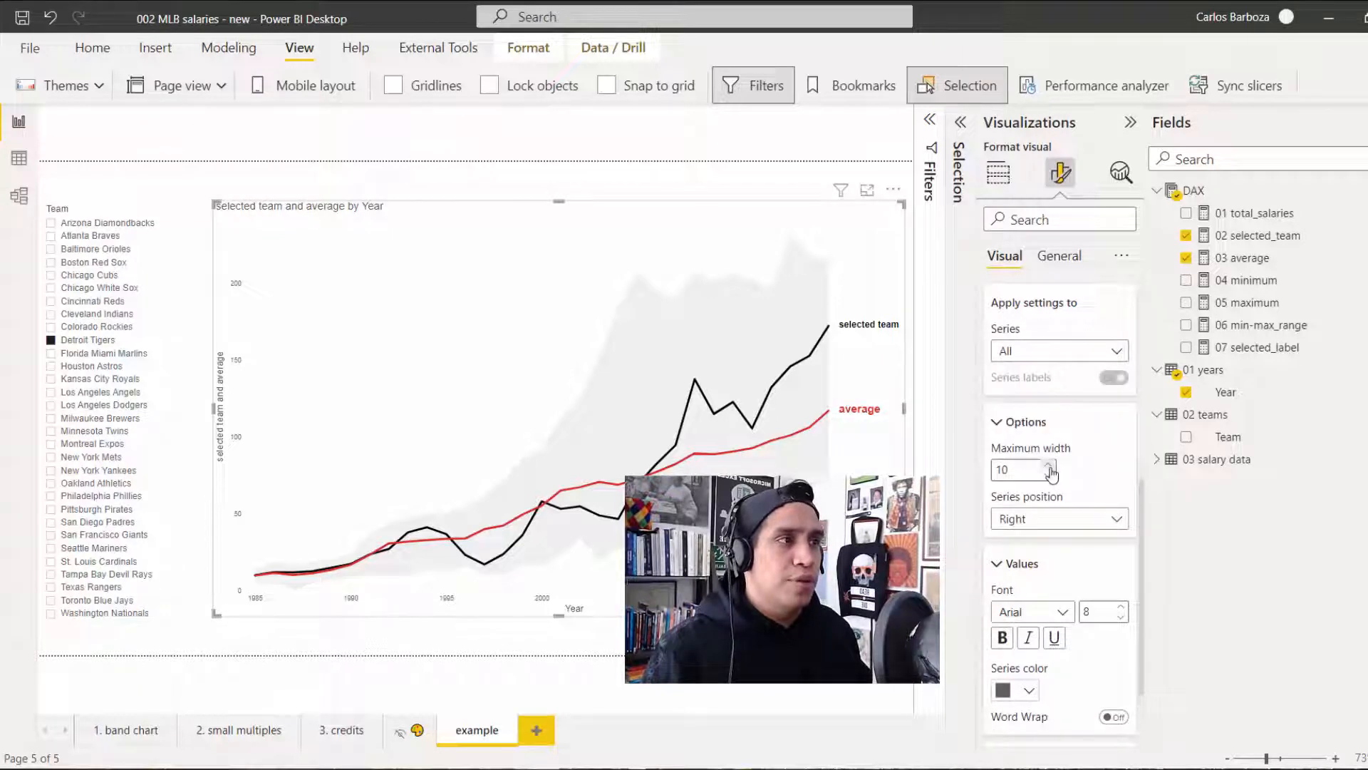
click(1048, 466)
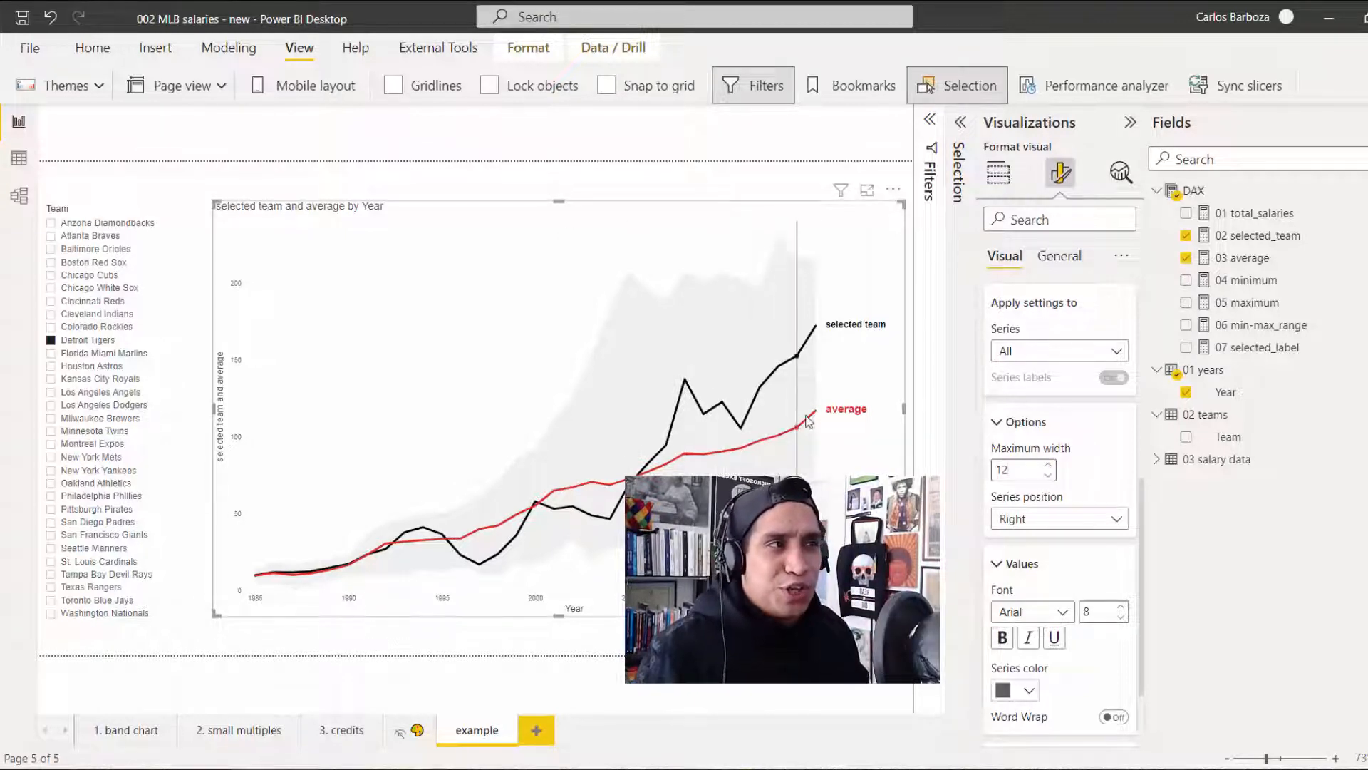
mouse_move(816, 415)
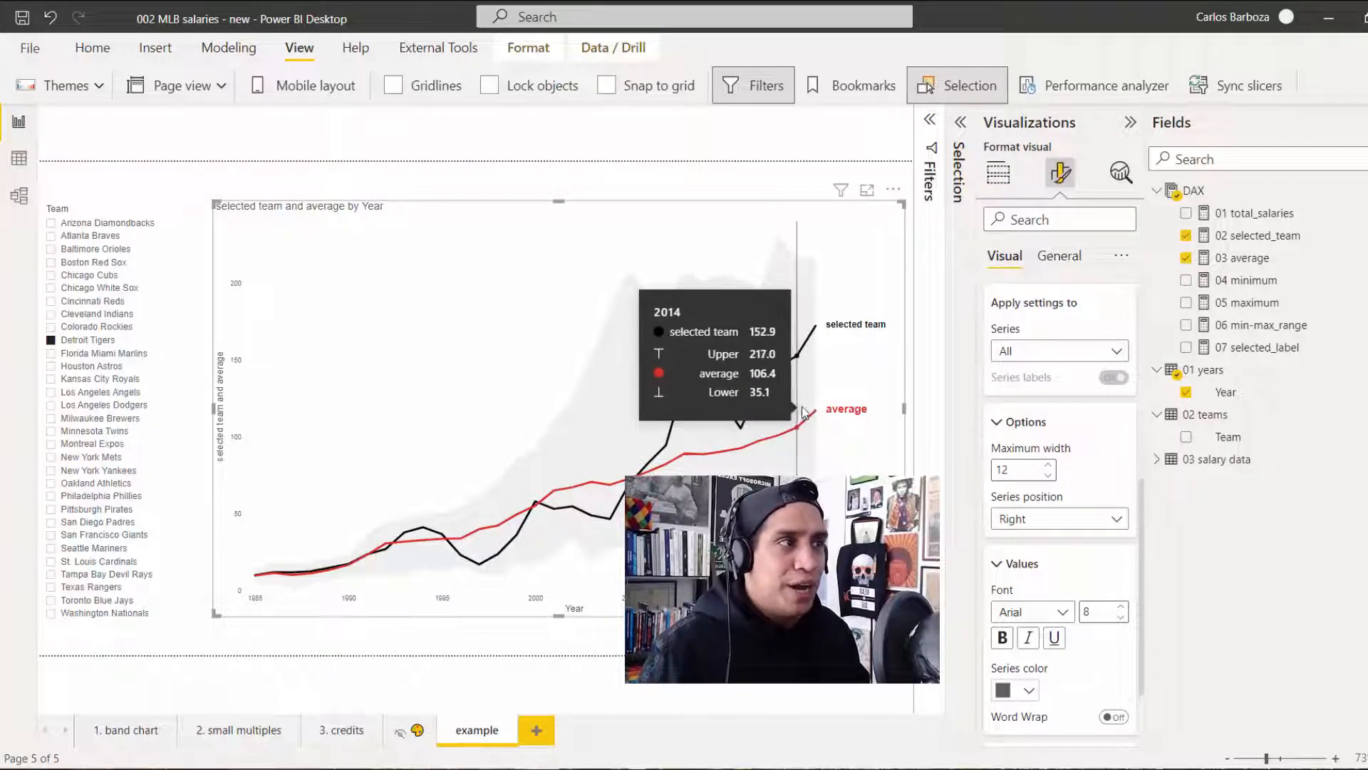
click(1040, 350)
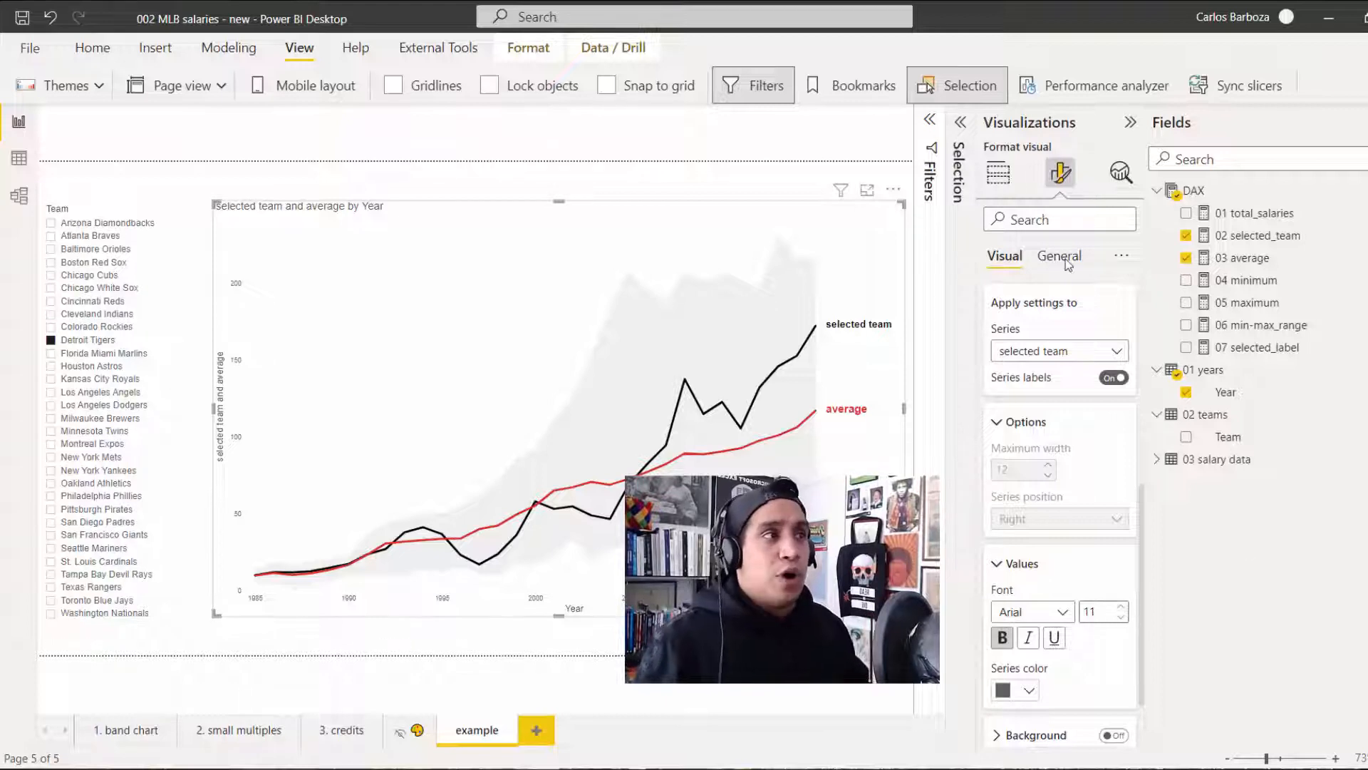
Step: Add the 06 min-max_range measure to the line chart's tooltips
mouse_move(576, 478)
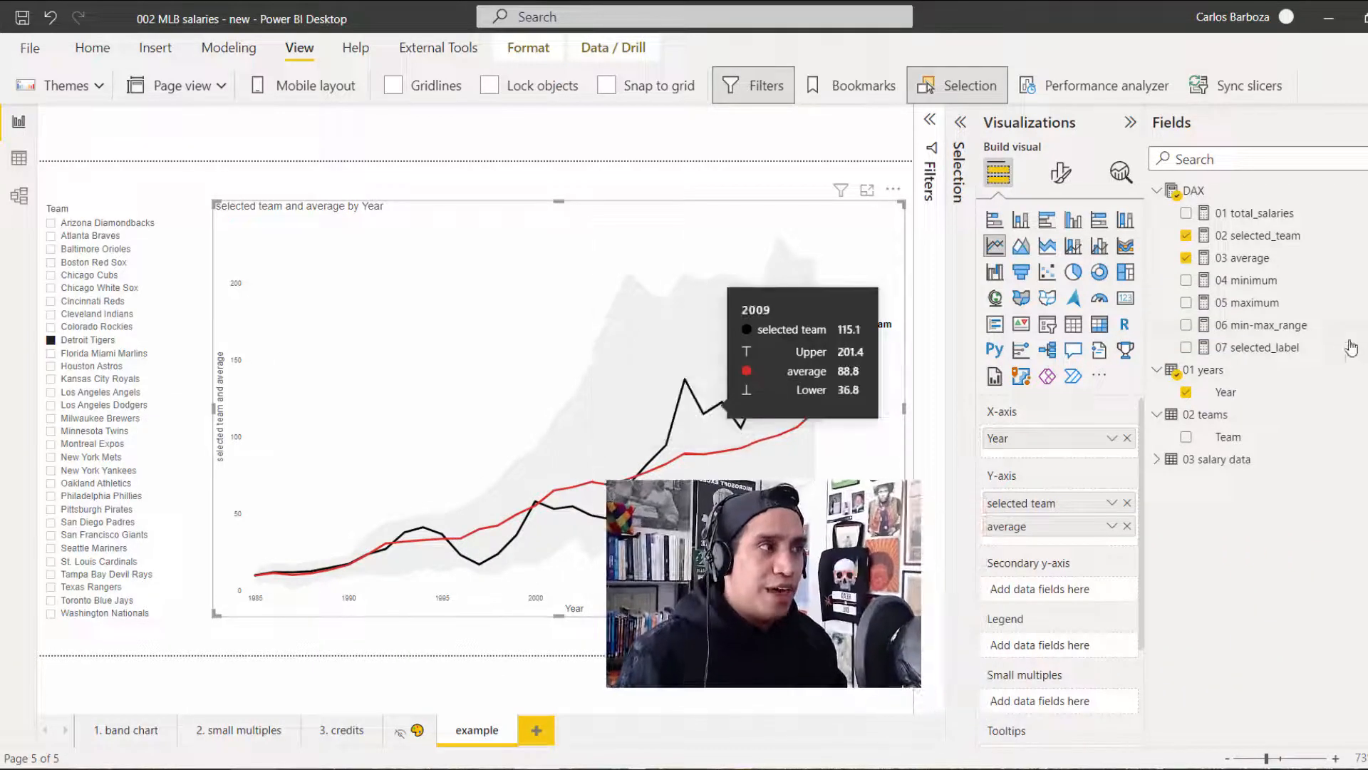
click(1288, 329)
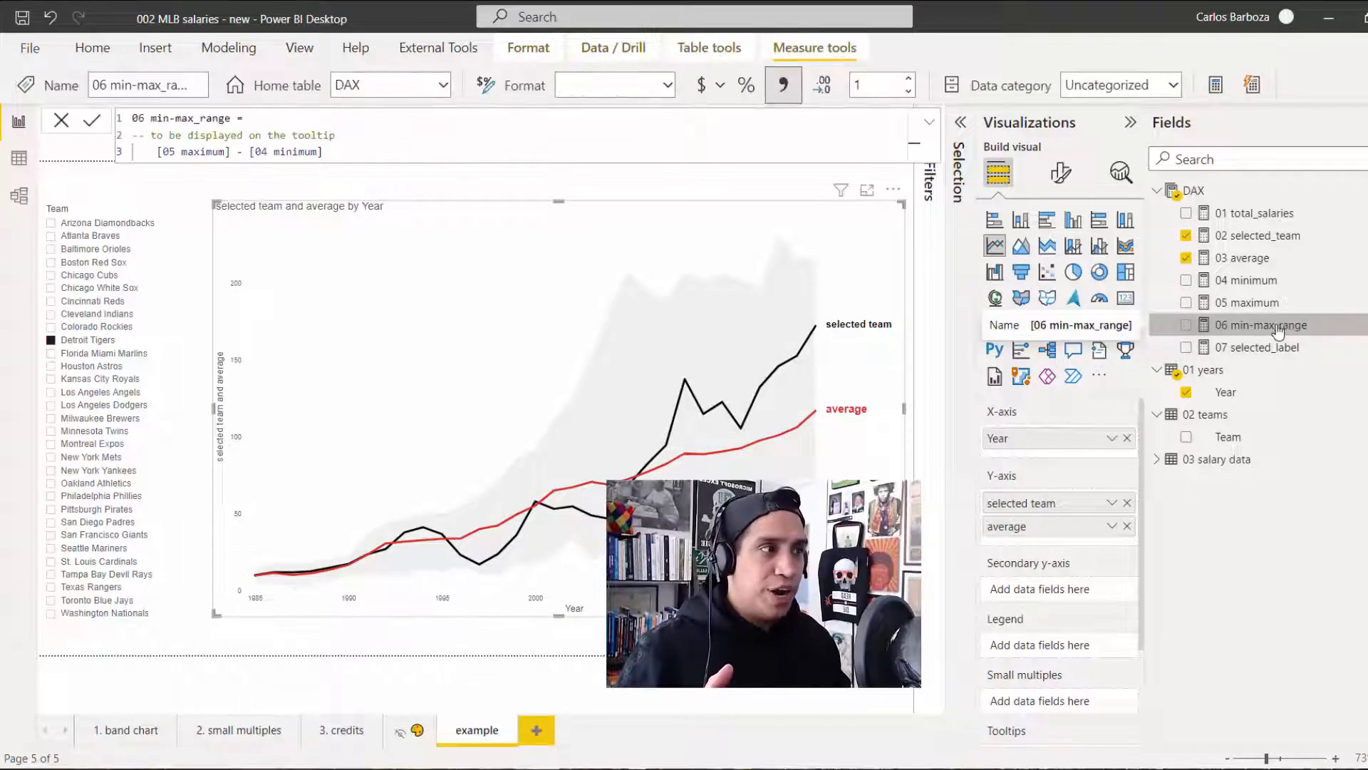
drag(1288, 329, 1259, 417)
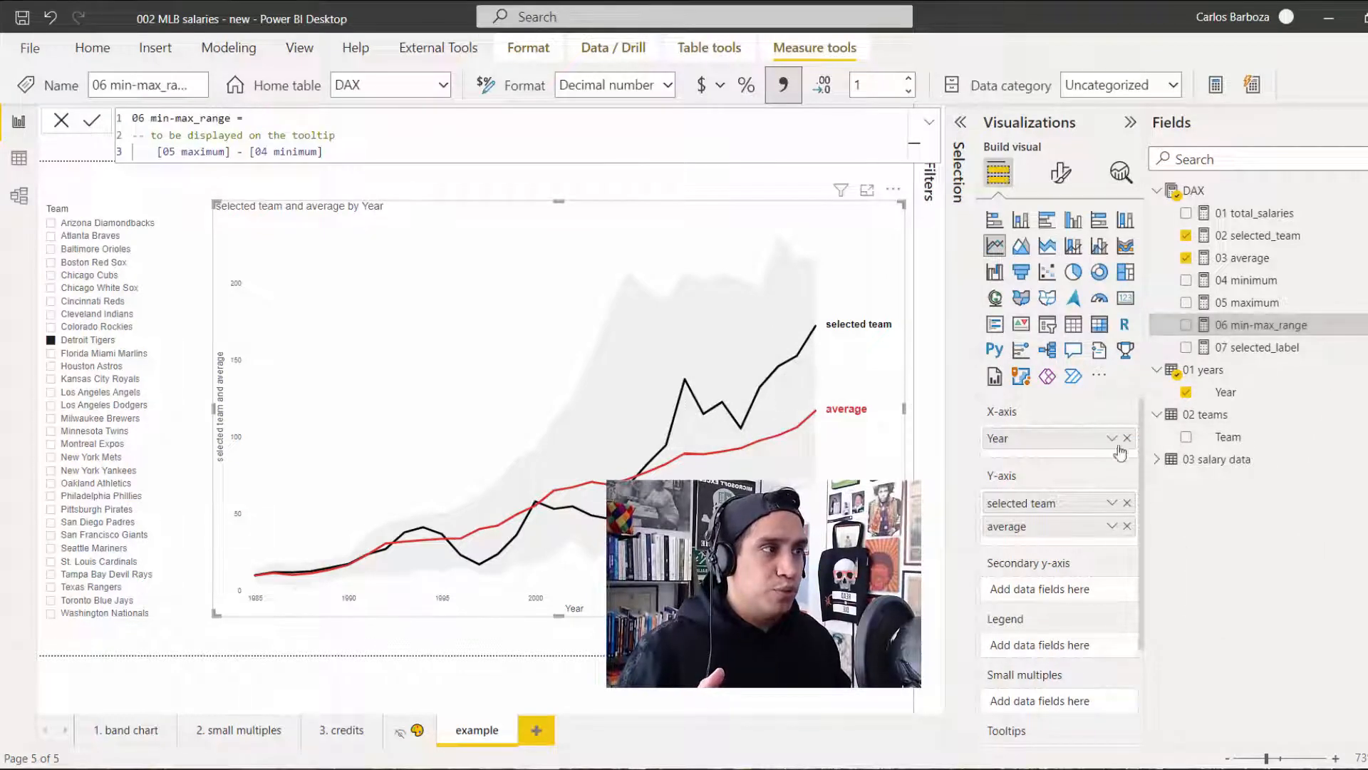
scroll(1135, 499, down, 1)
scroll(1134, 499, down, 3)
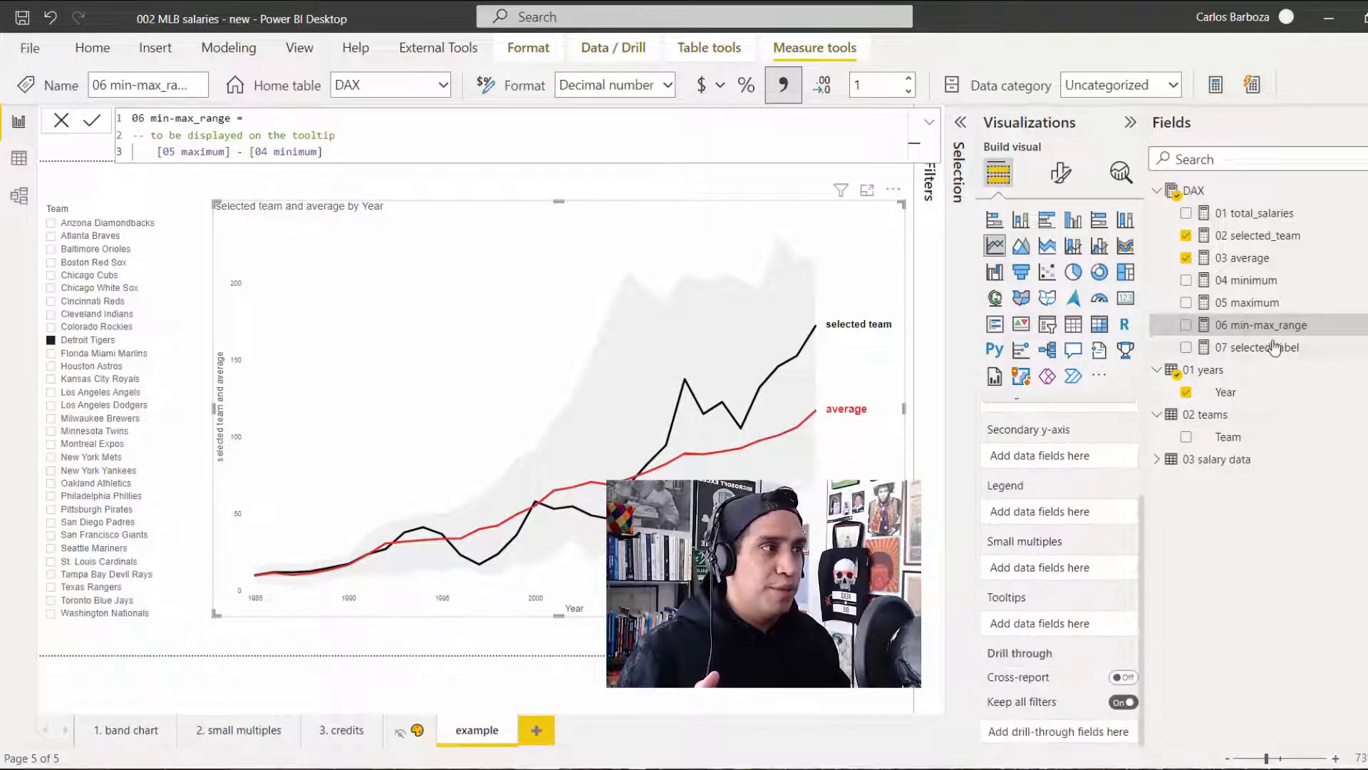
drag(1254, 325, 1061, 627)
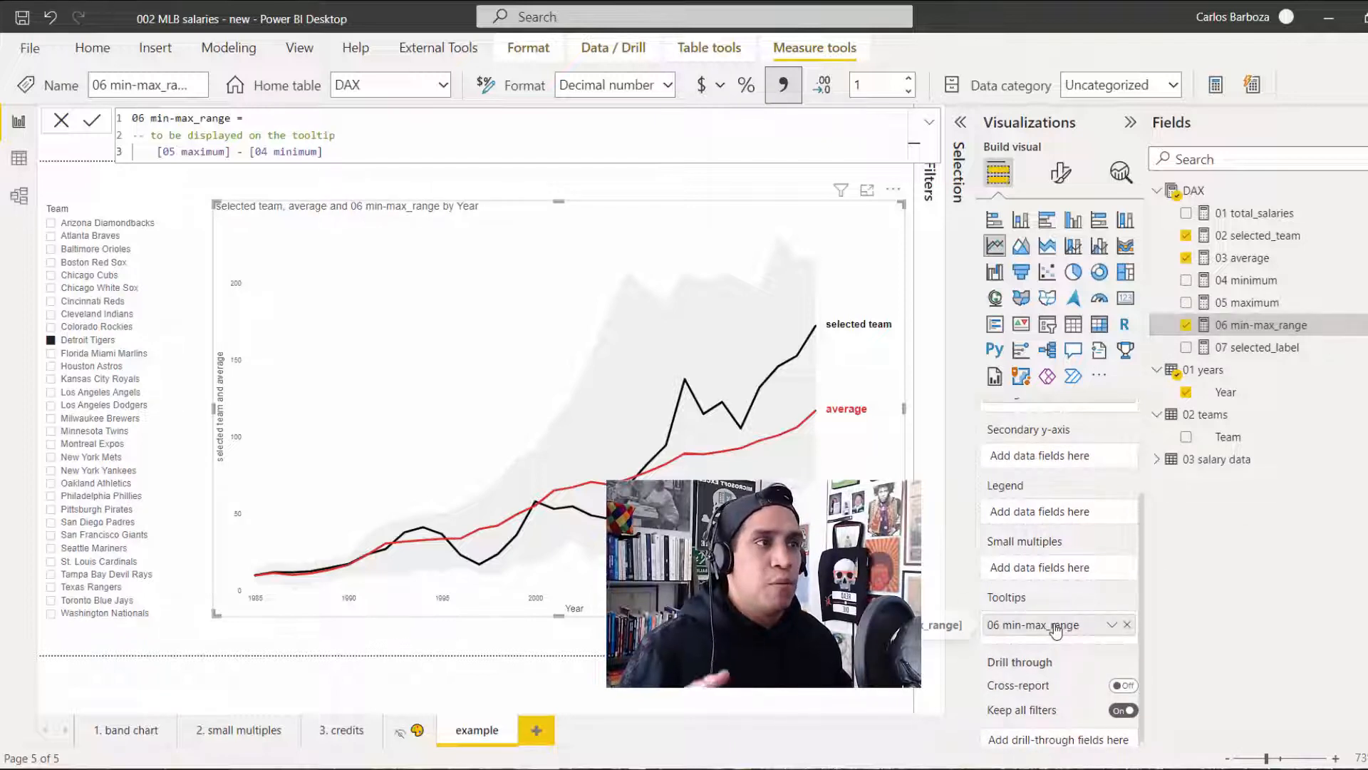
Step: Rename the 06 min-max_range tooltip field as "range" and inspect the tooltip on the chart
double_click(1054, 625)
text(range)
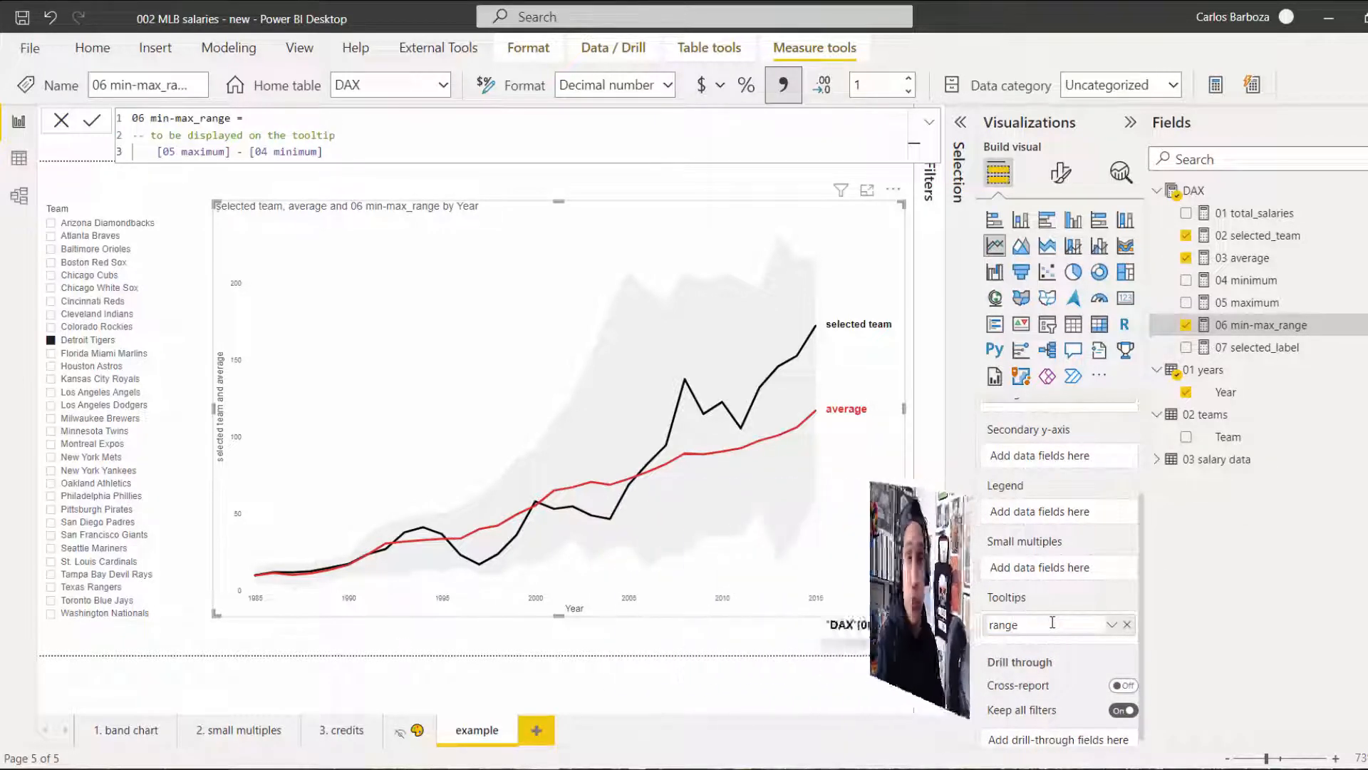
key(Return)
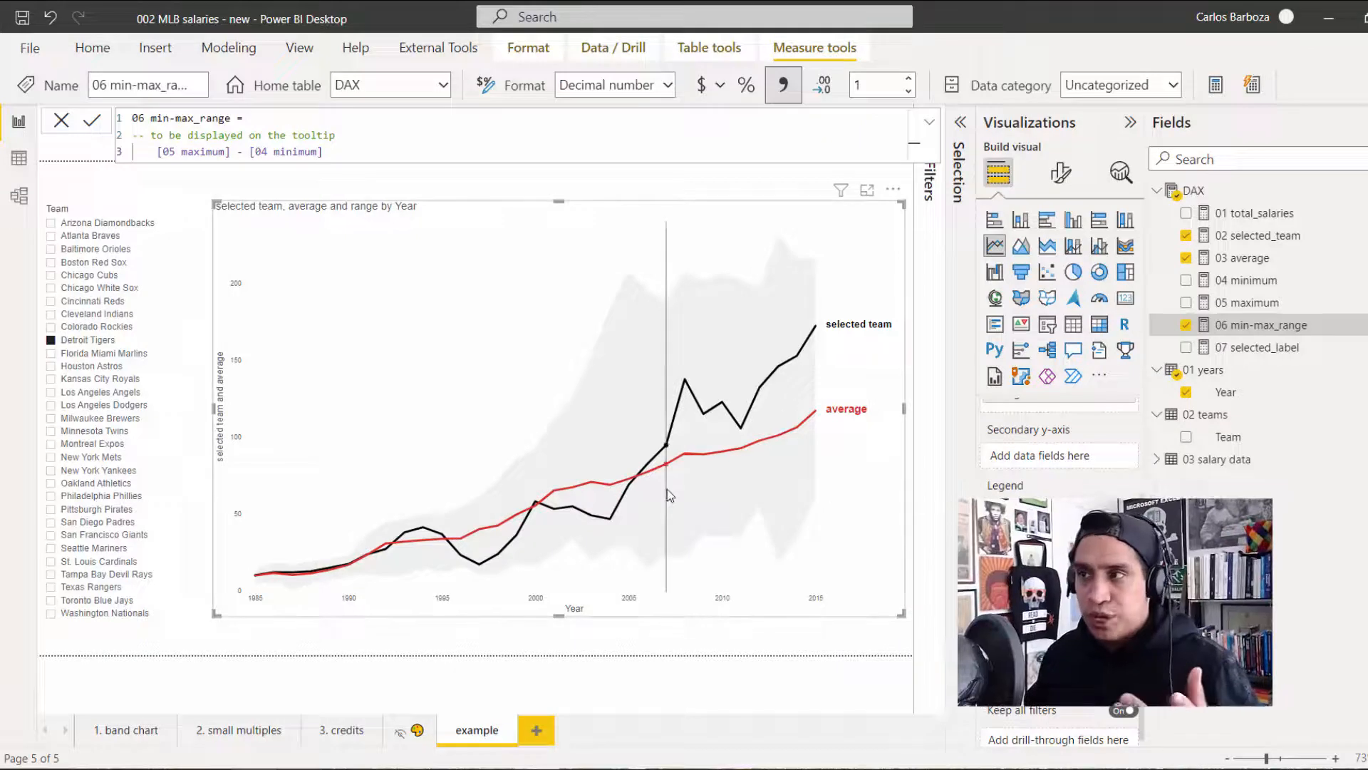
mouse_move(667, 489)
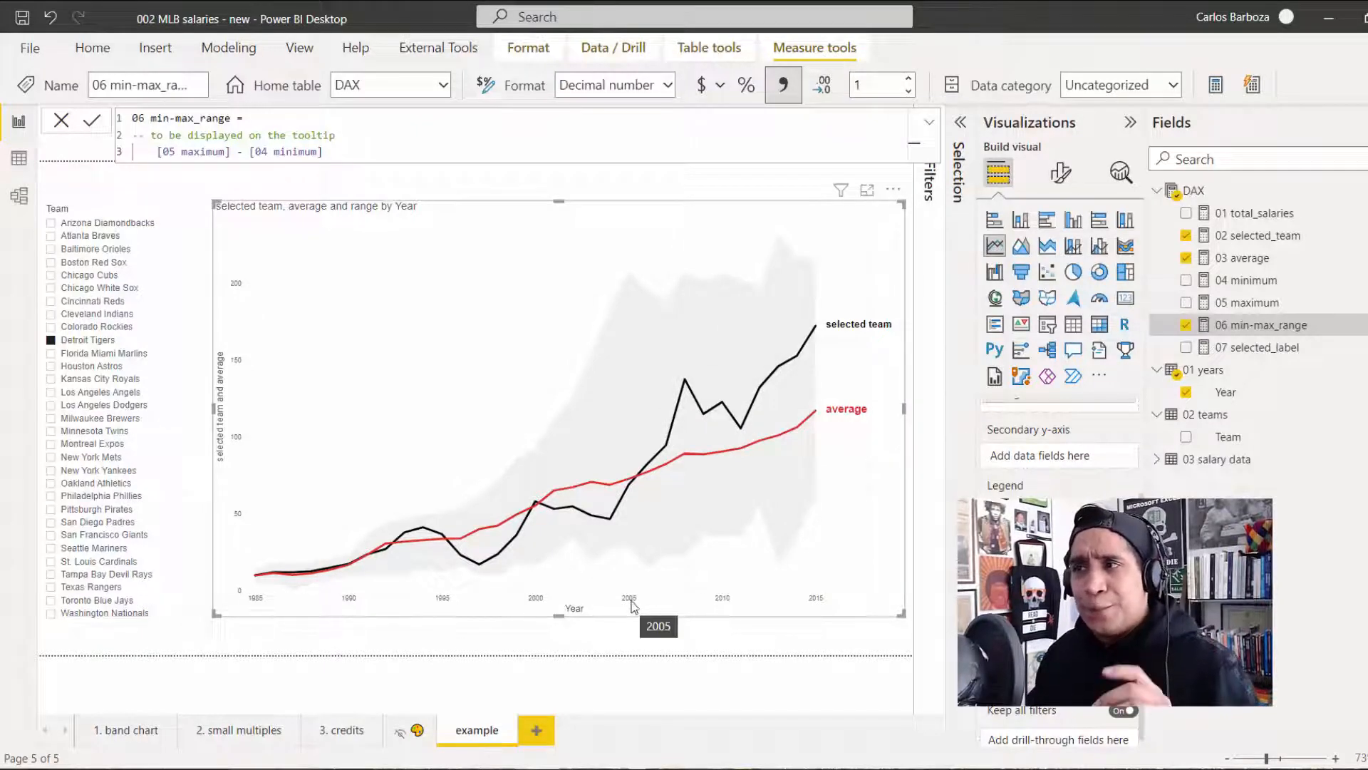
Step: Check the X-axis type of the finished chart on the 1. band chart page
click(123, 741)
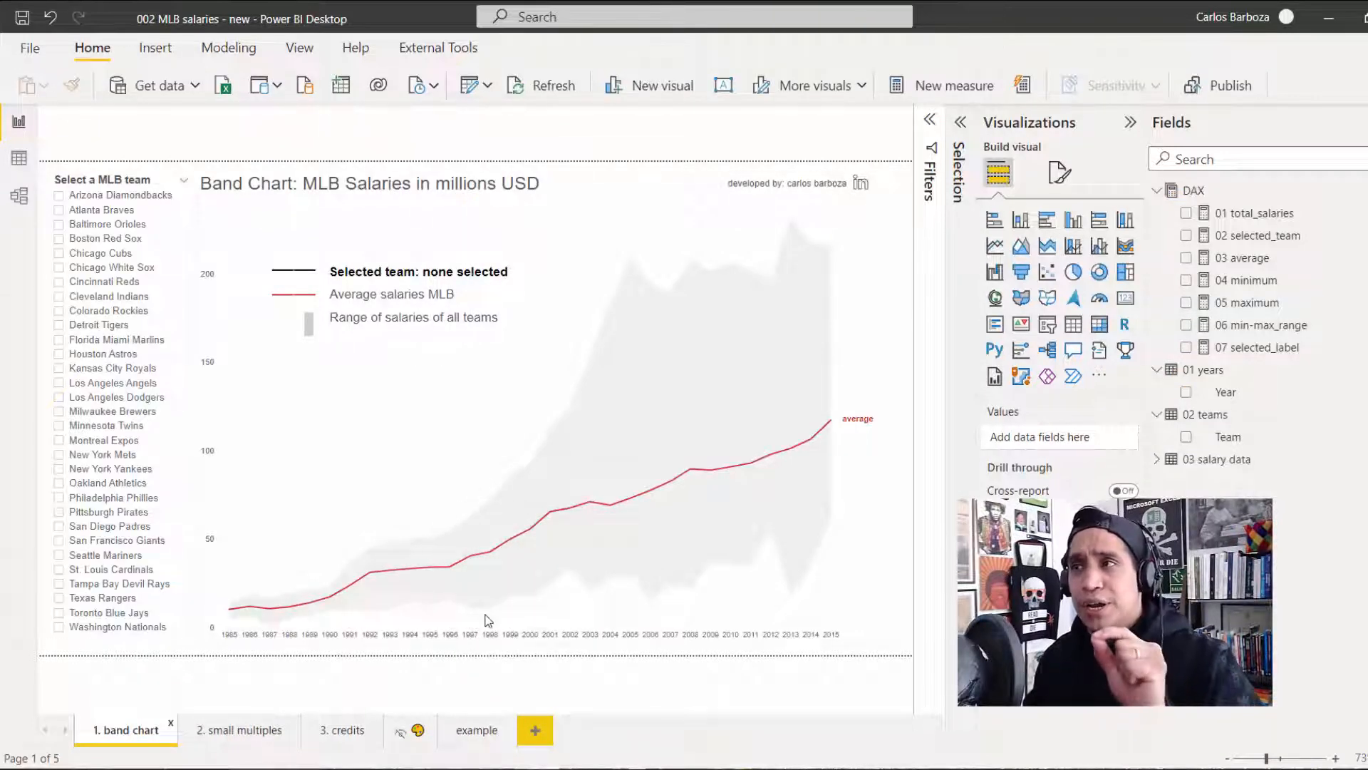
click(616, 182)
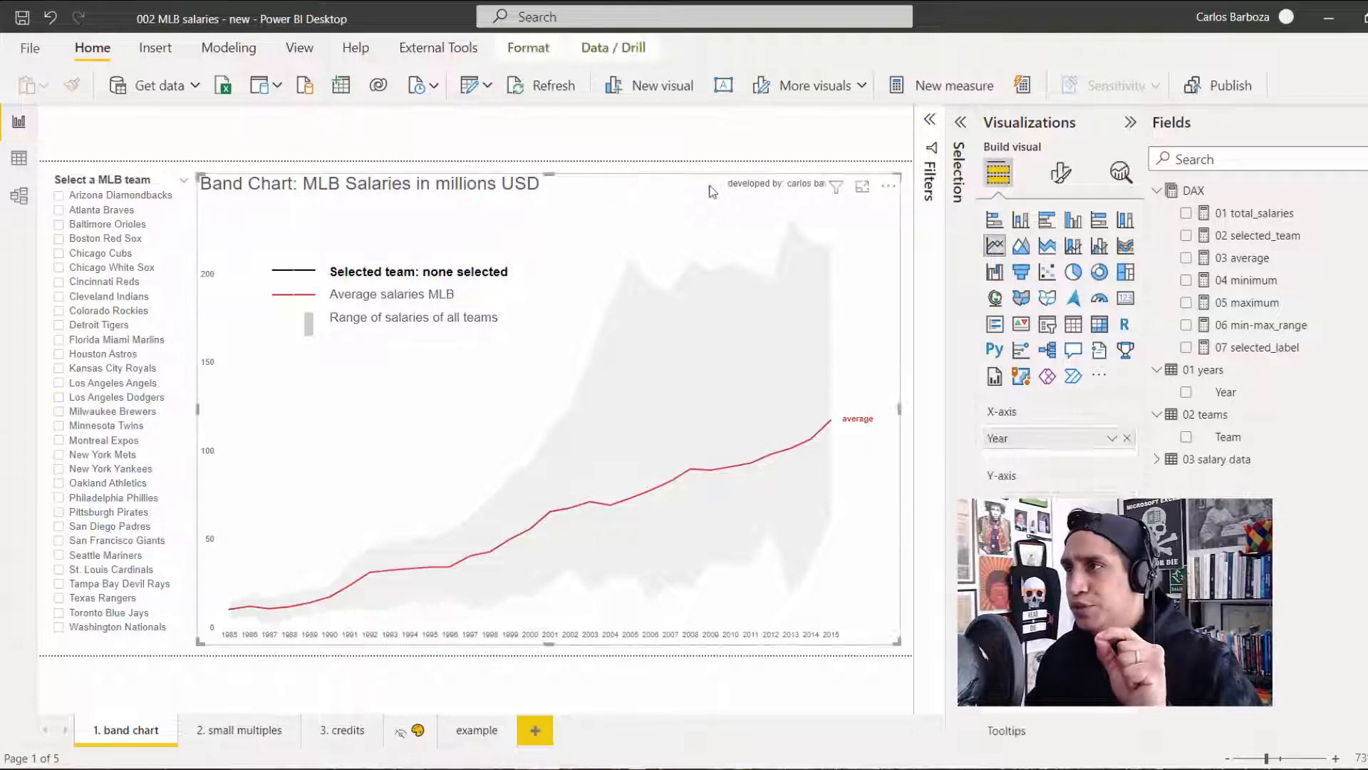
click(1061, 178)
click(1019, 332)
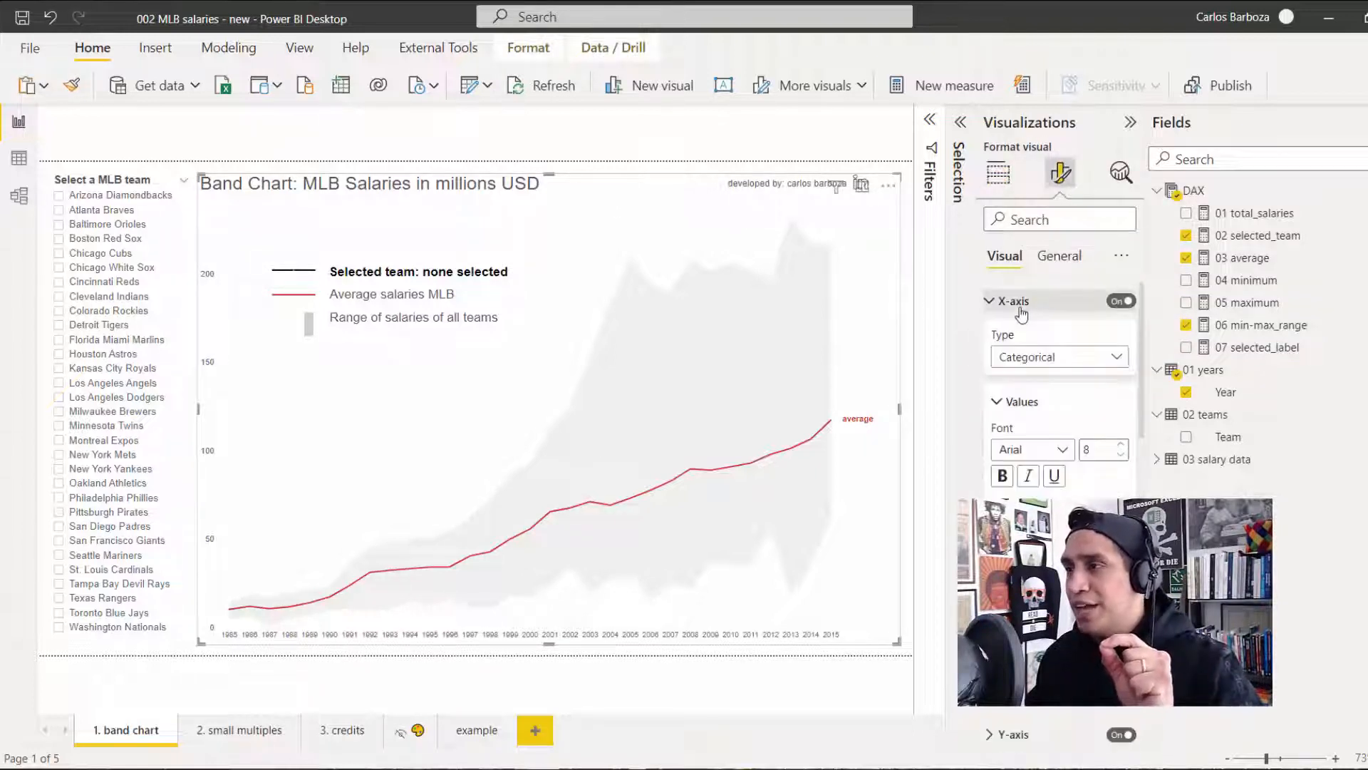
click(1027, 302)
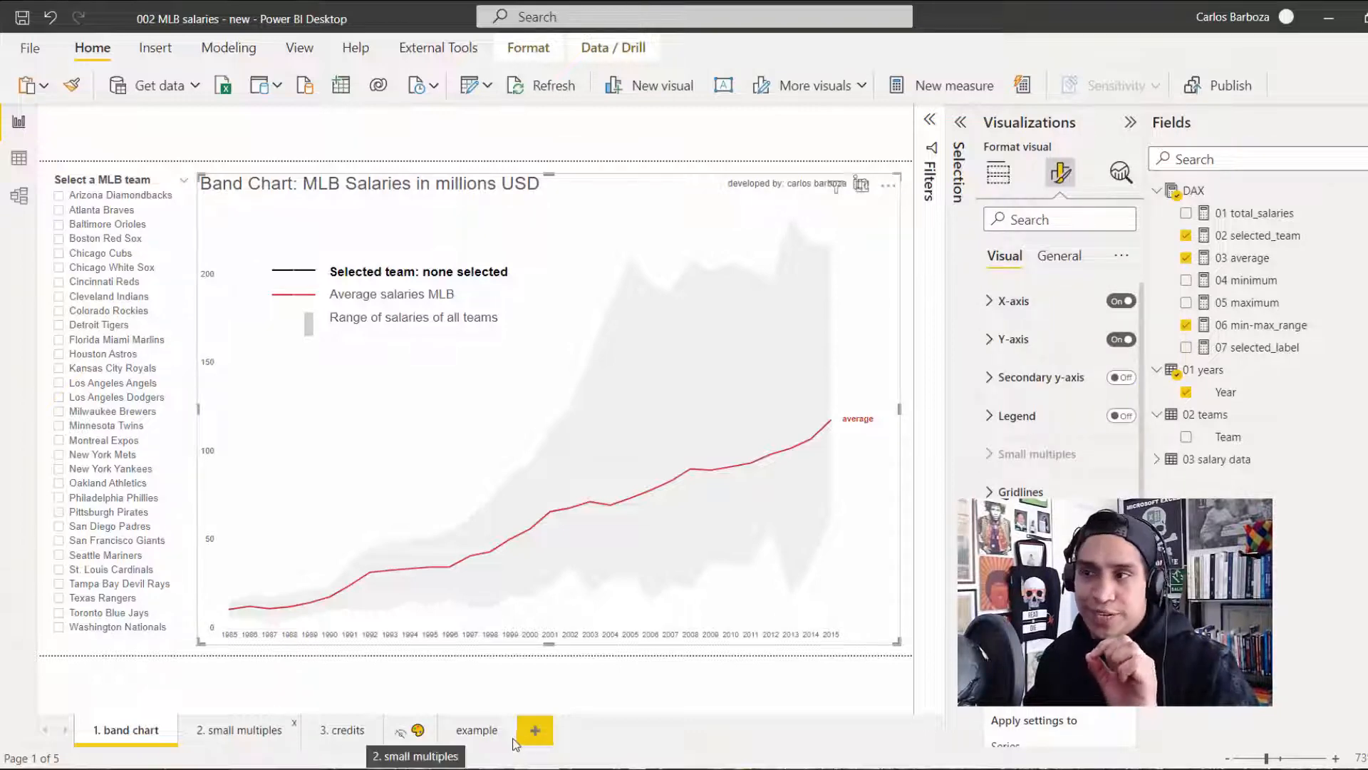
Step: Set the X-axis type of the example page's line chart to Categorical
click(481, 733)
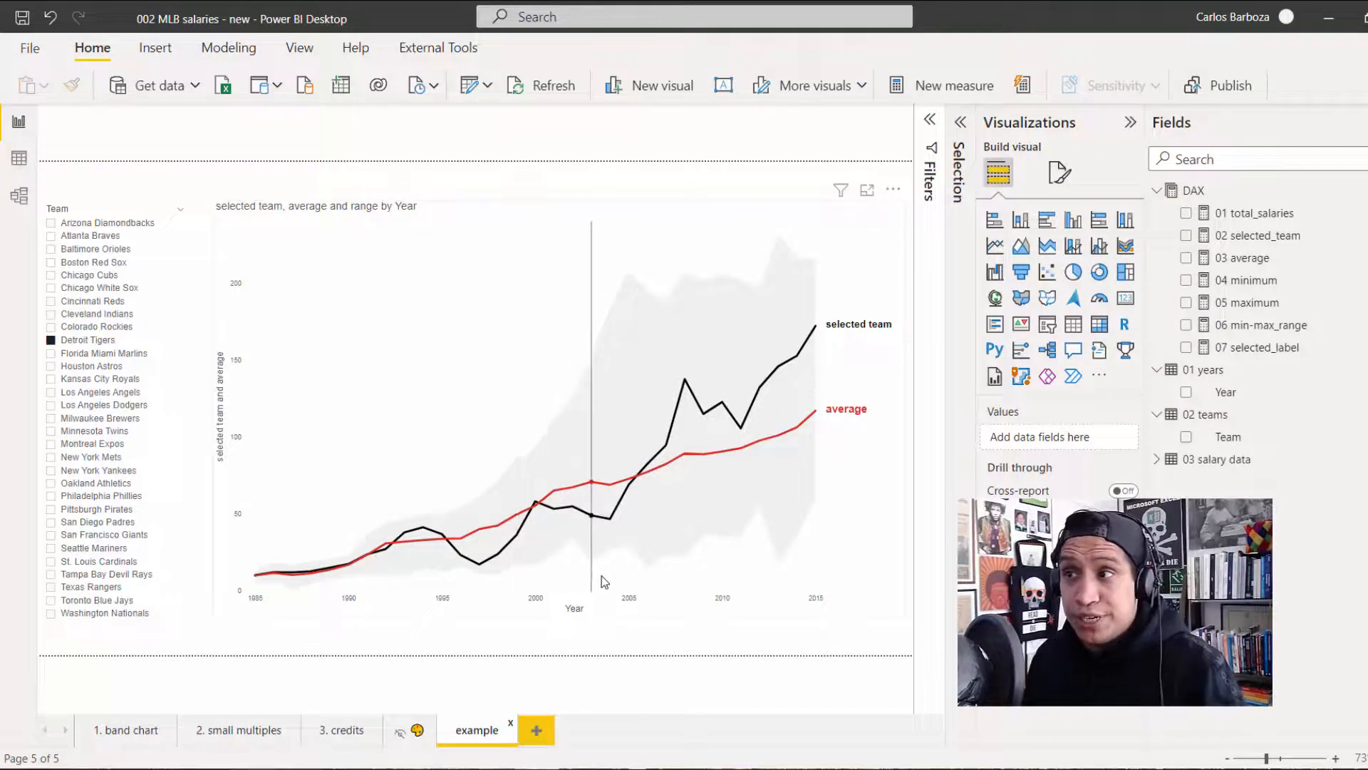
click(617, 208)
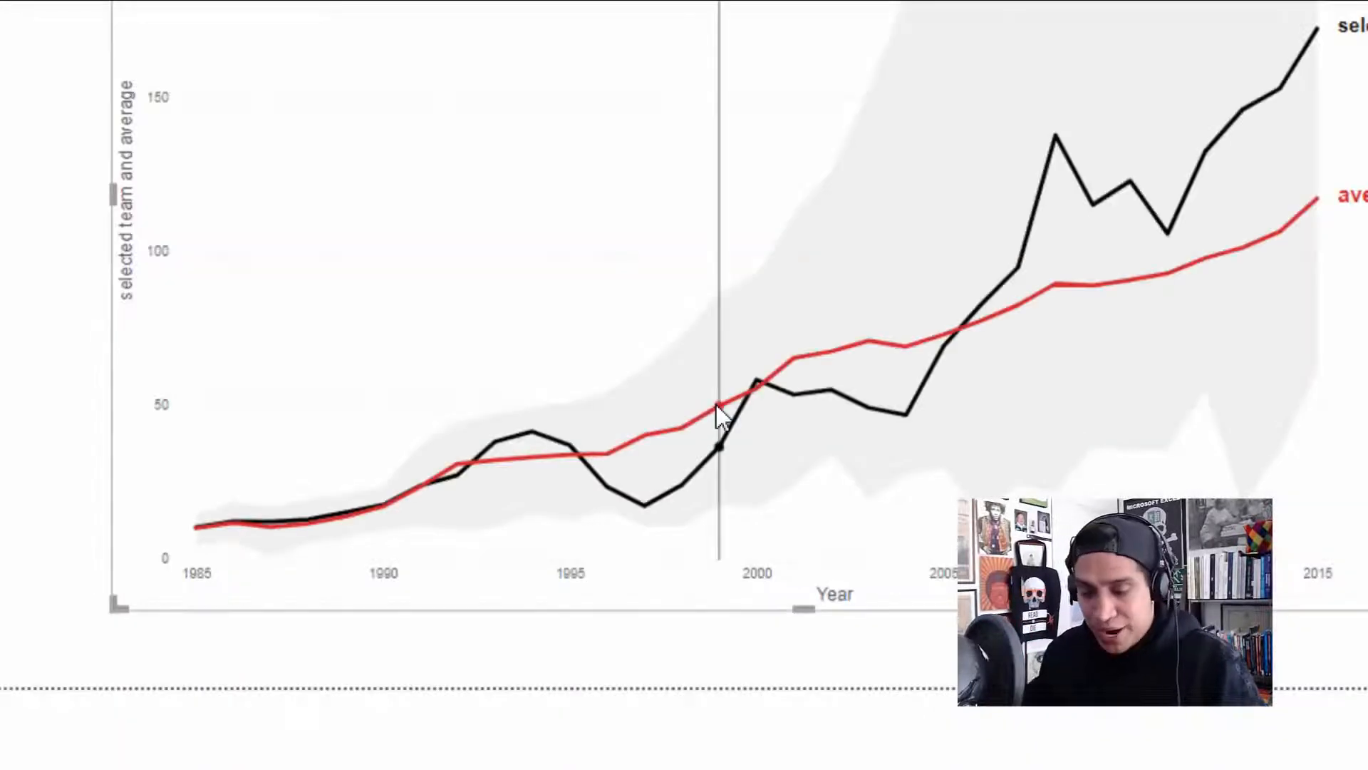
mouse_move(725, 362)
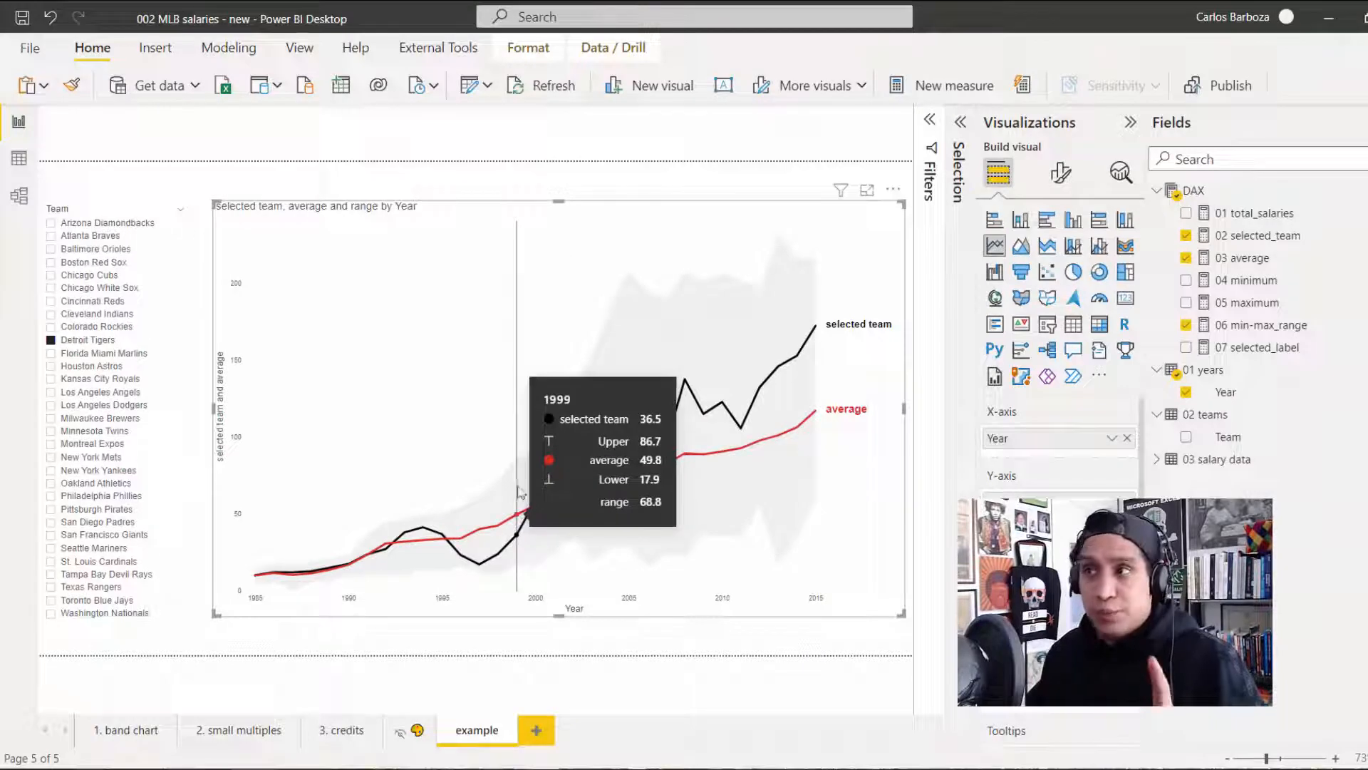
click(1061, 172)
click(1040, 302)
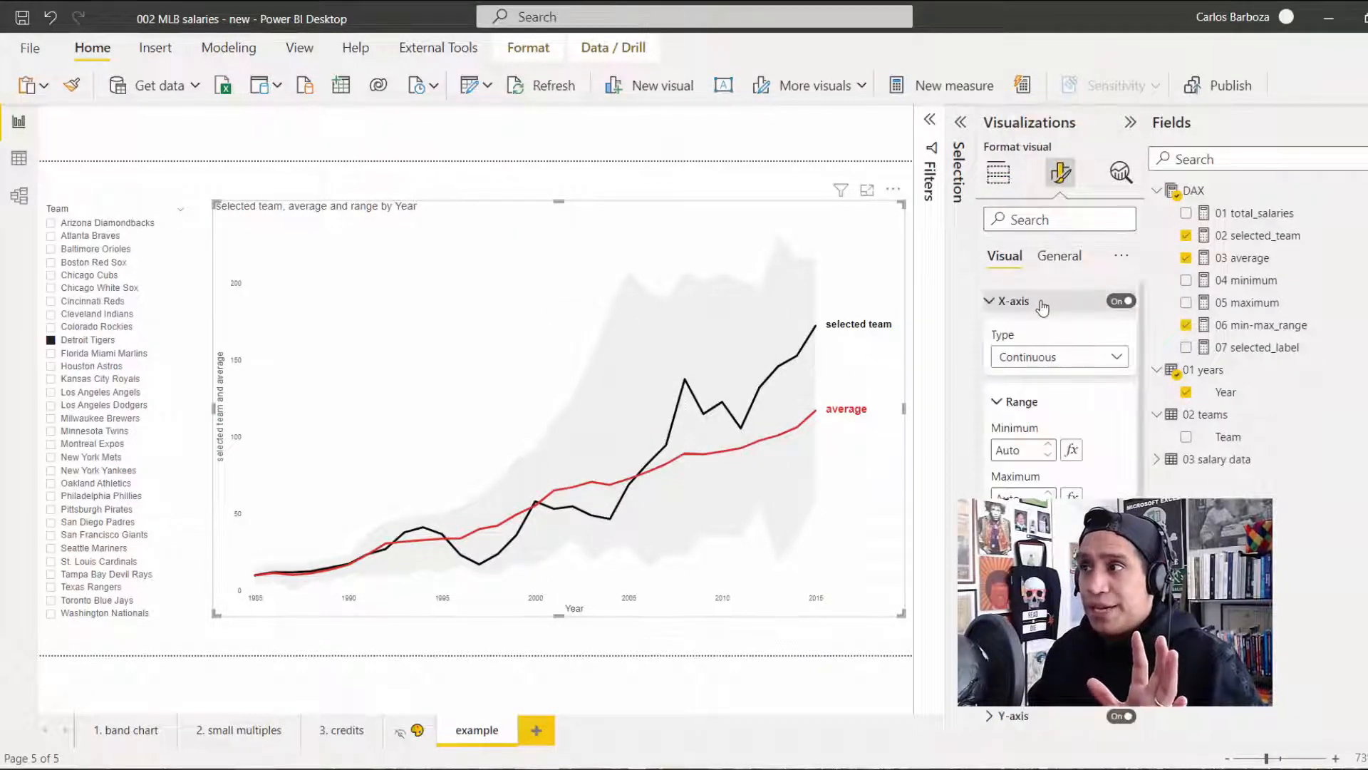
click(1047, 361)
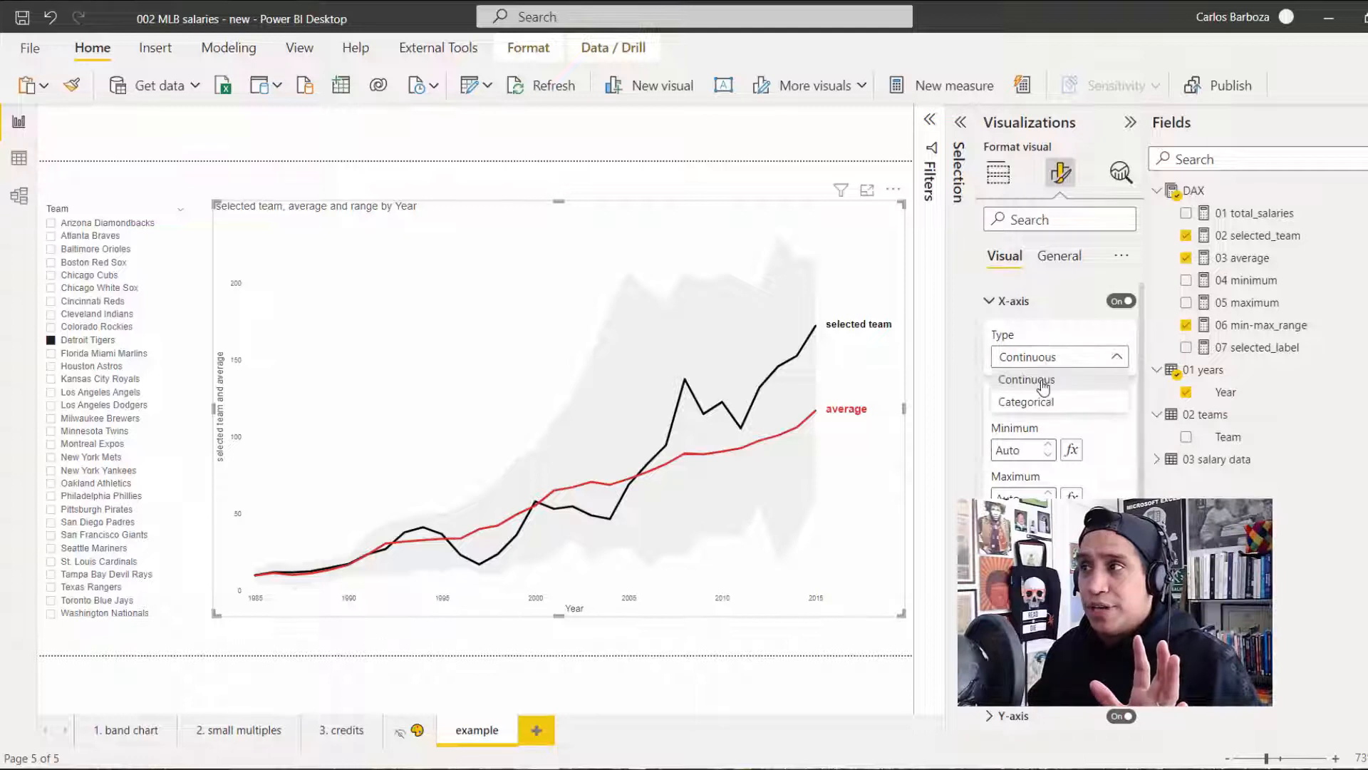
click(1044, 407)
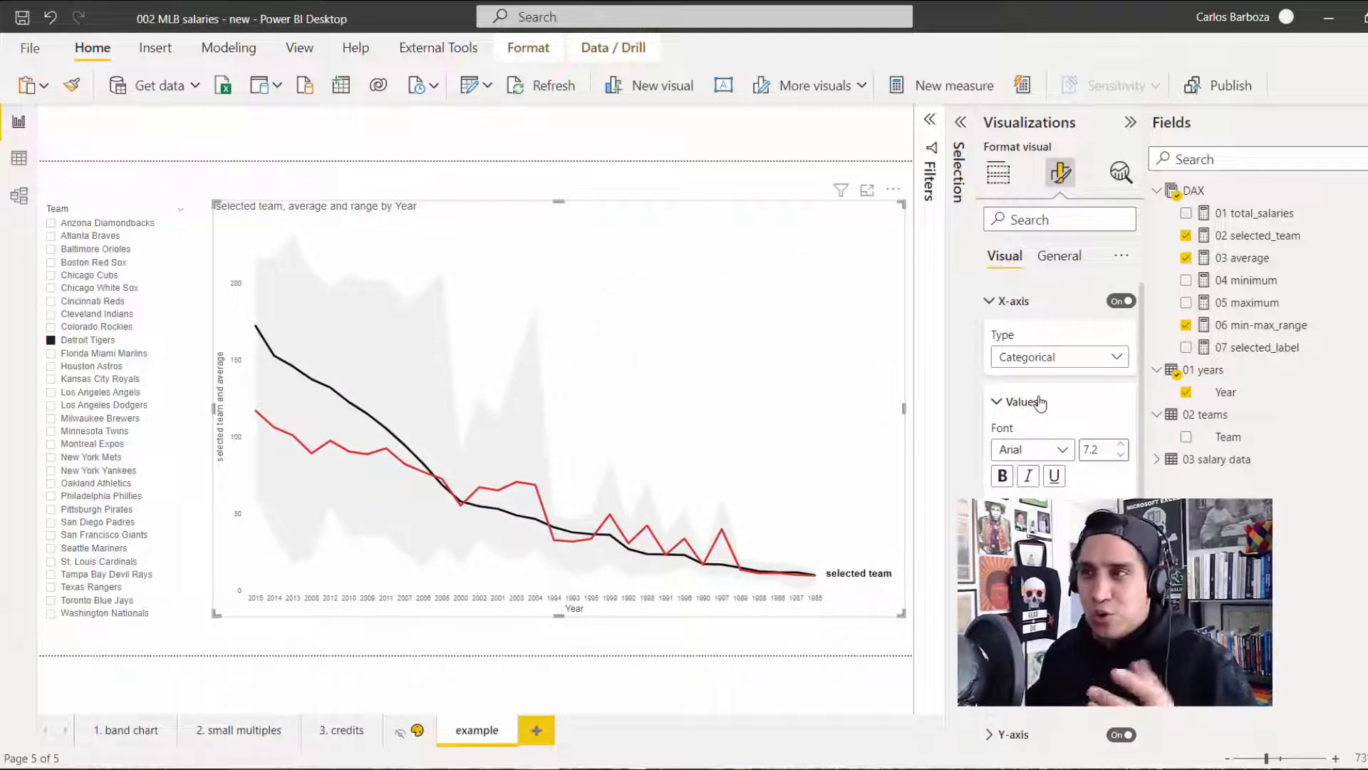
Step: Sort the line chart's axis by Year in ascending order
click(893, 189)
mouse_move(903, 306)
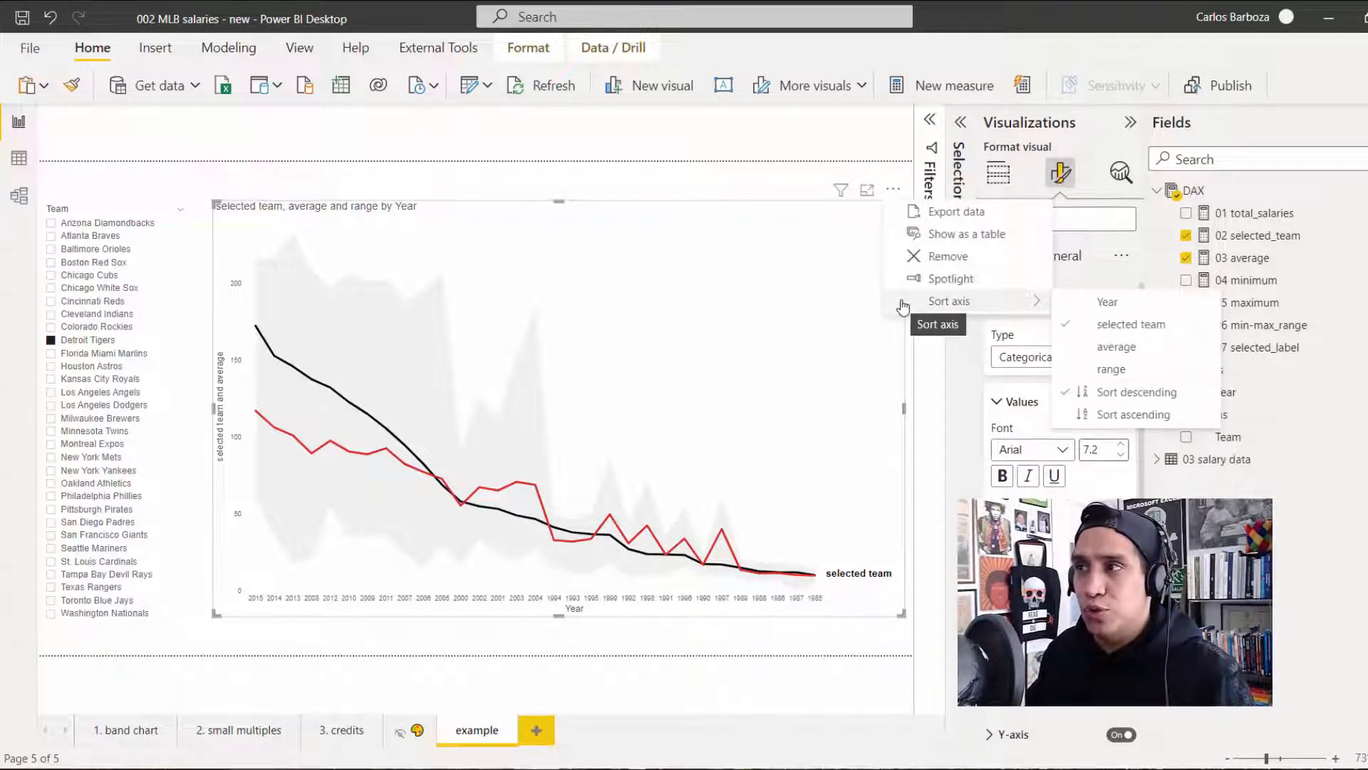
click(1080, 307)
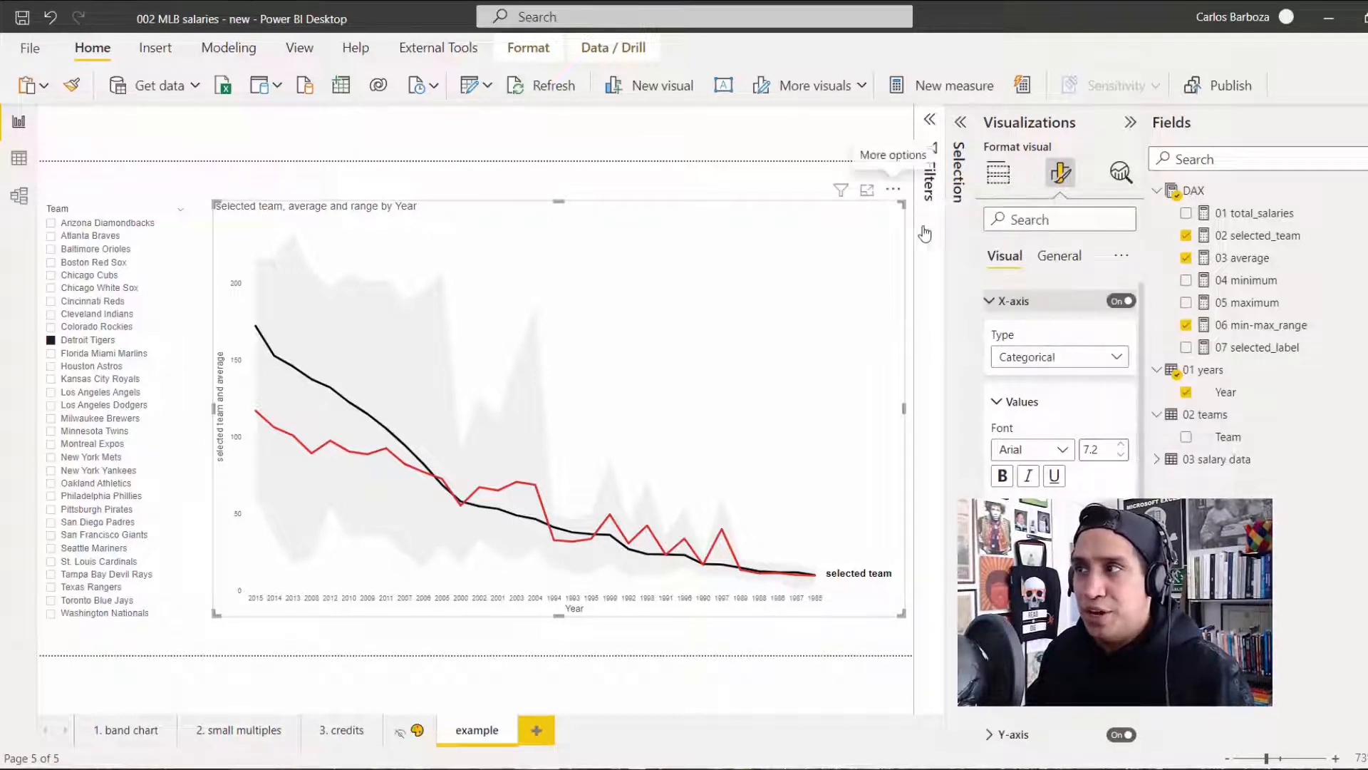
click(896, 190)
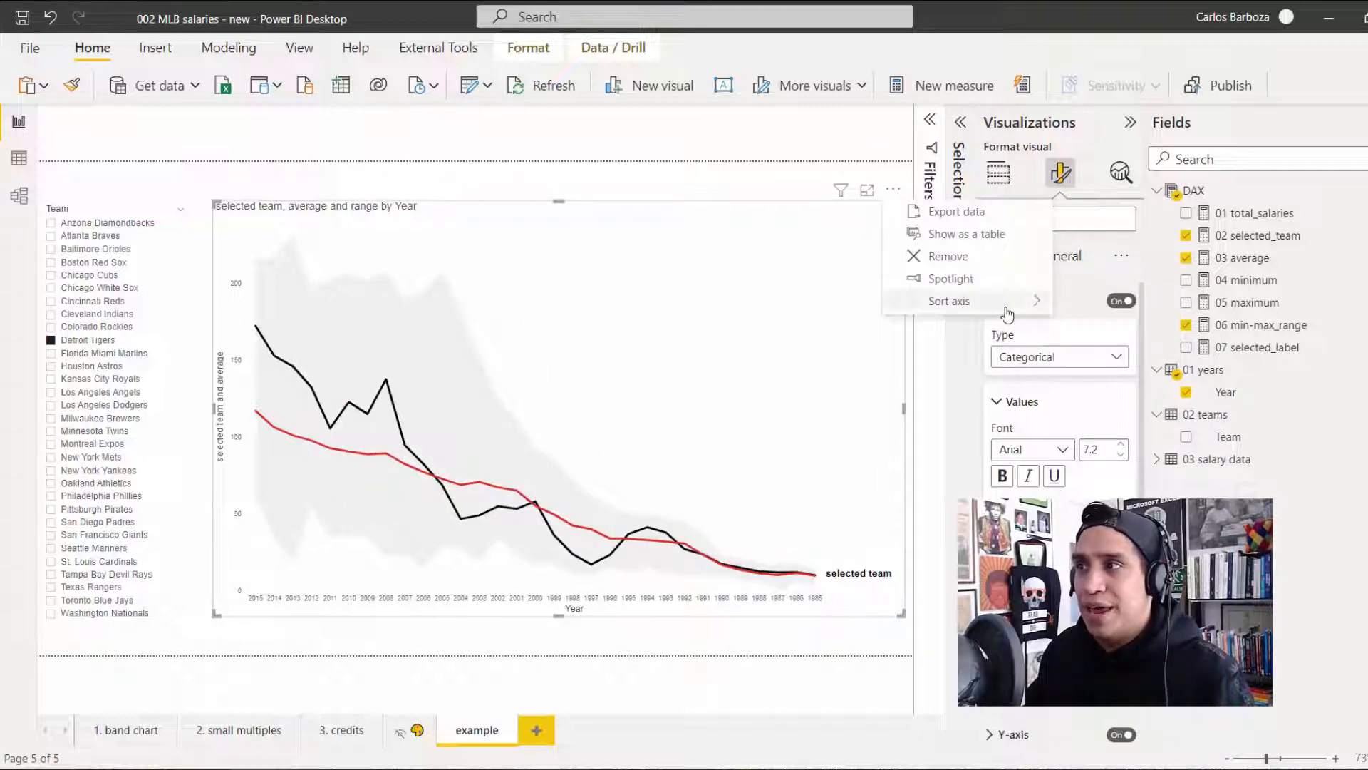
mouse_move(1009, 300)
click(1102, 415)
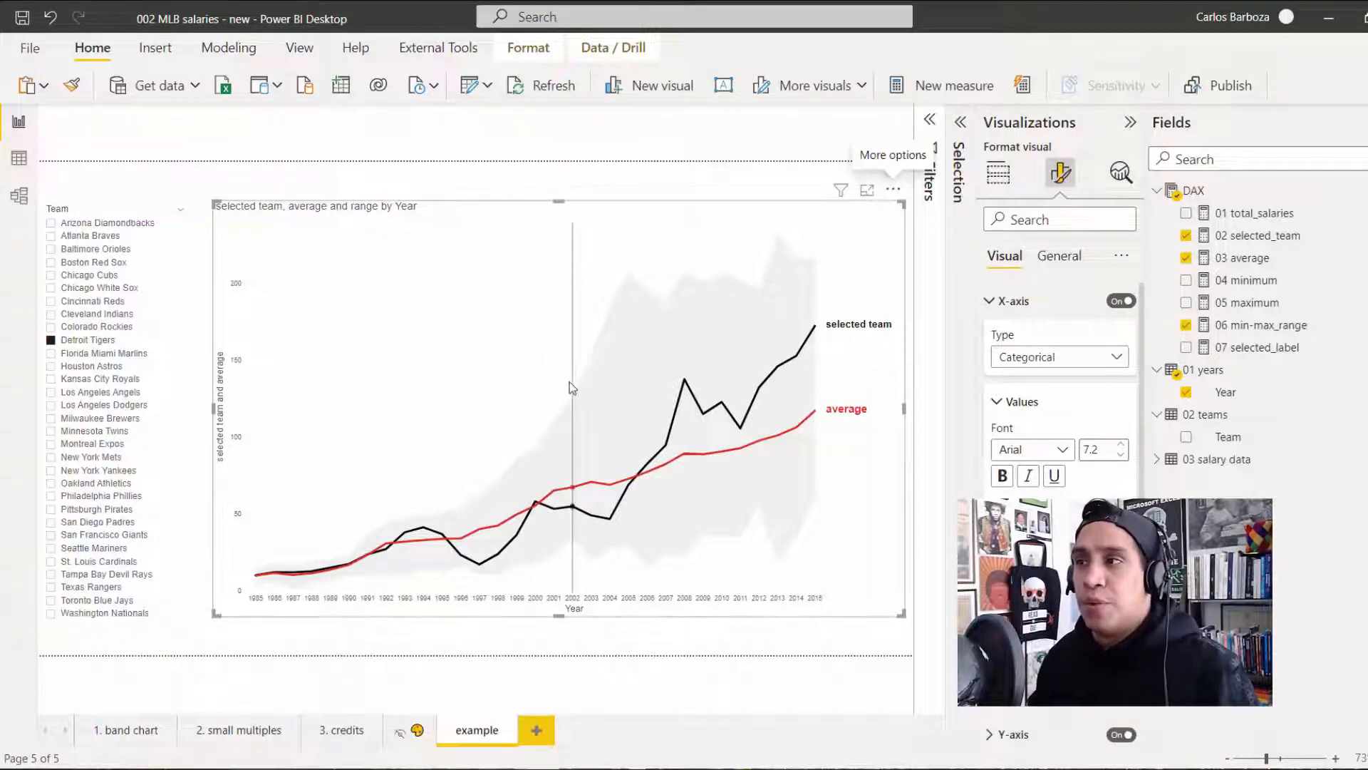
click(632, 195)
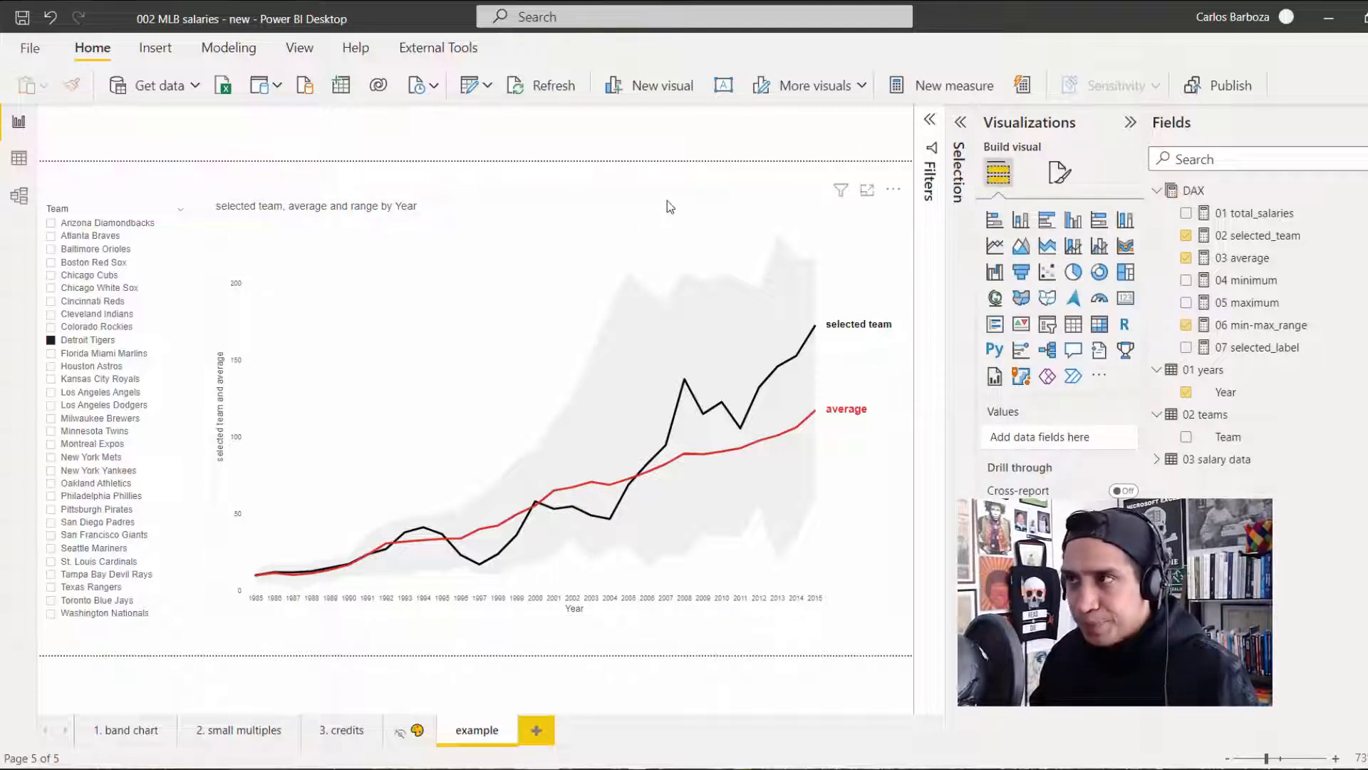
click(666, 202)
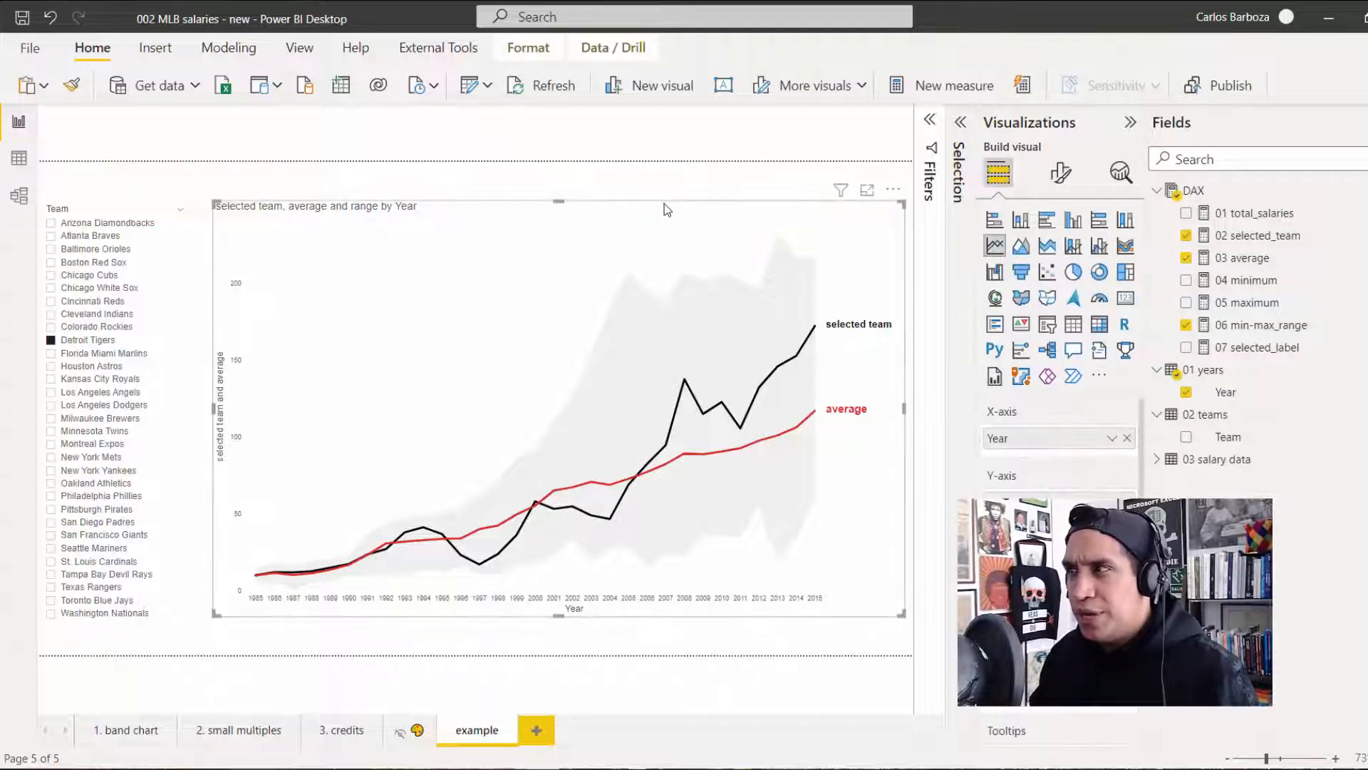
click(266, 189)
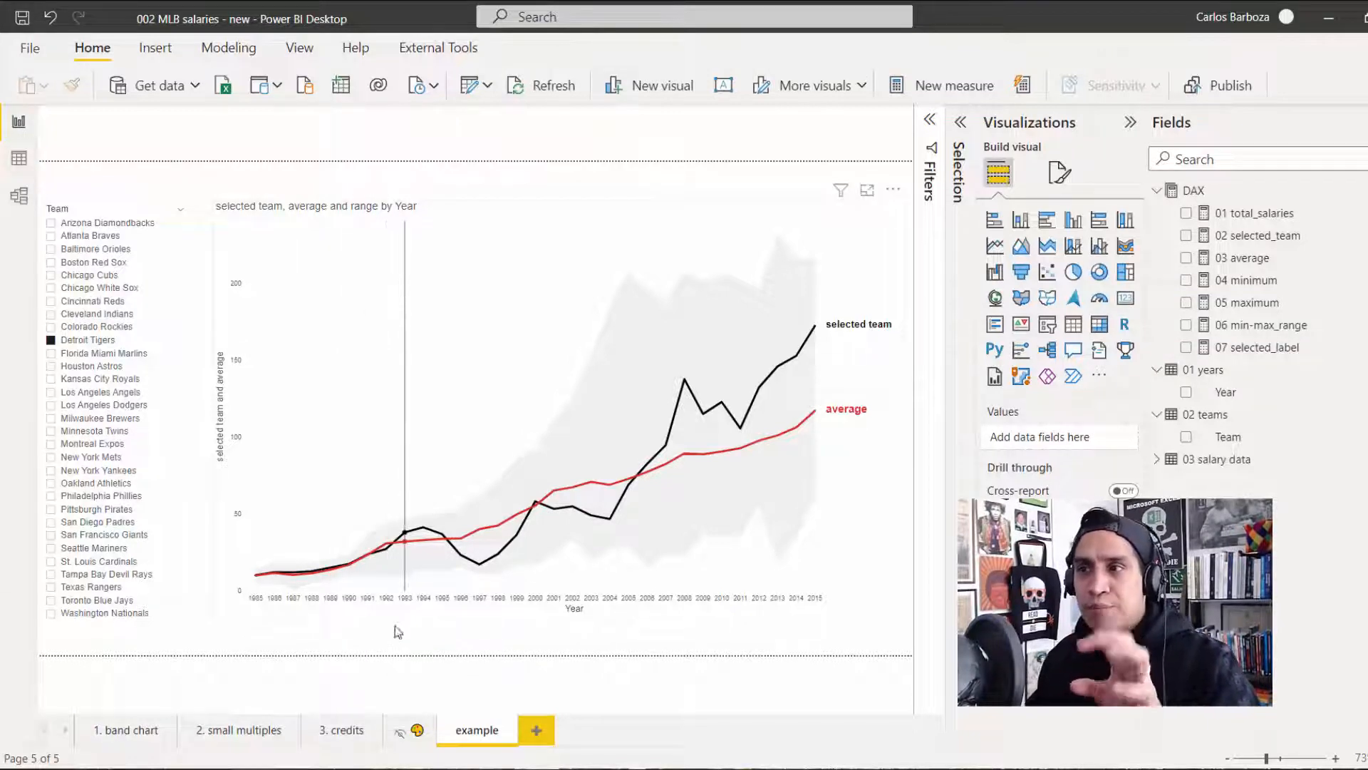
Step: Select Cleveland Indians in the 1. band chart page's team slicer and compare that chart's tooltip with the example chart's
click(130, 728)
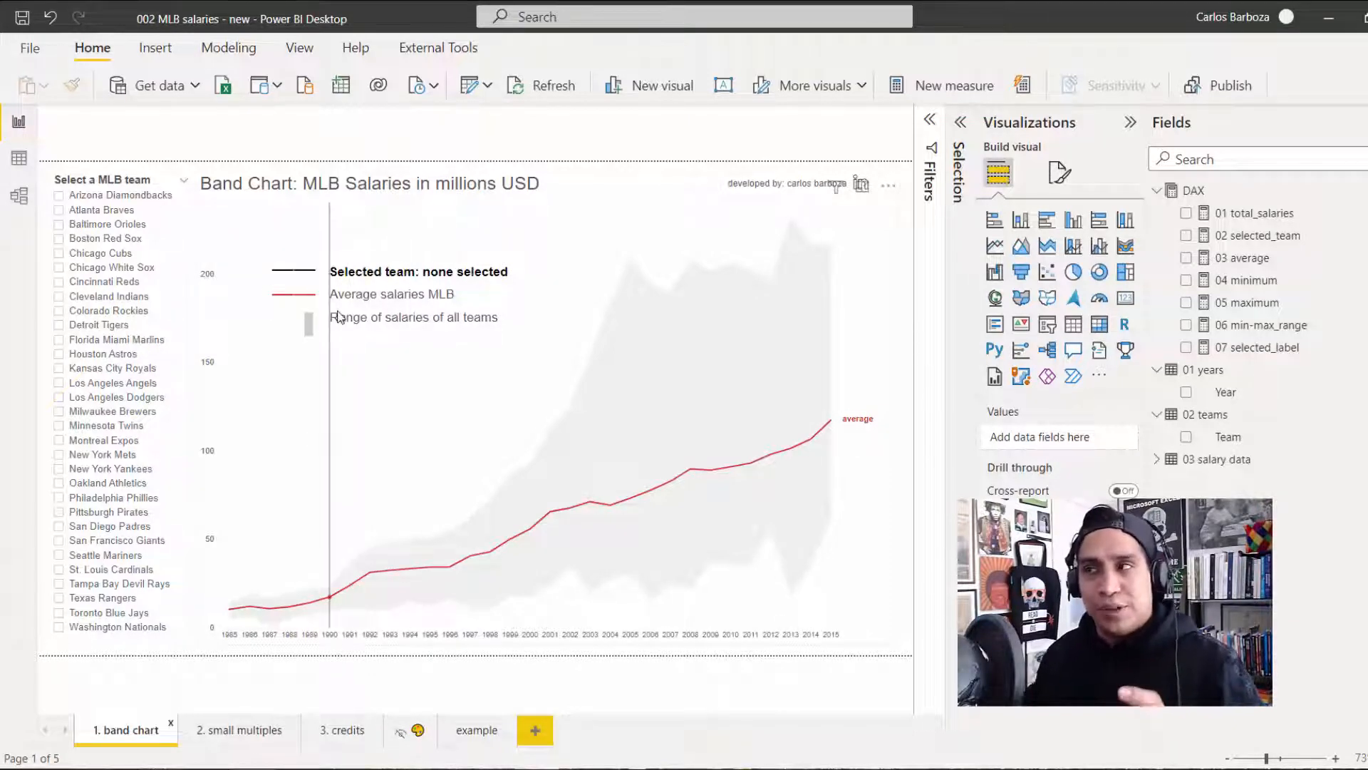
mouse_move(339, 317)
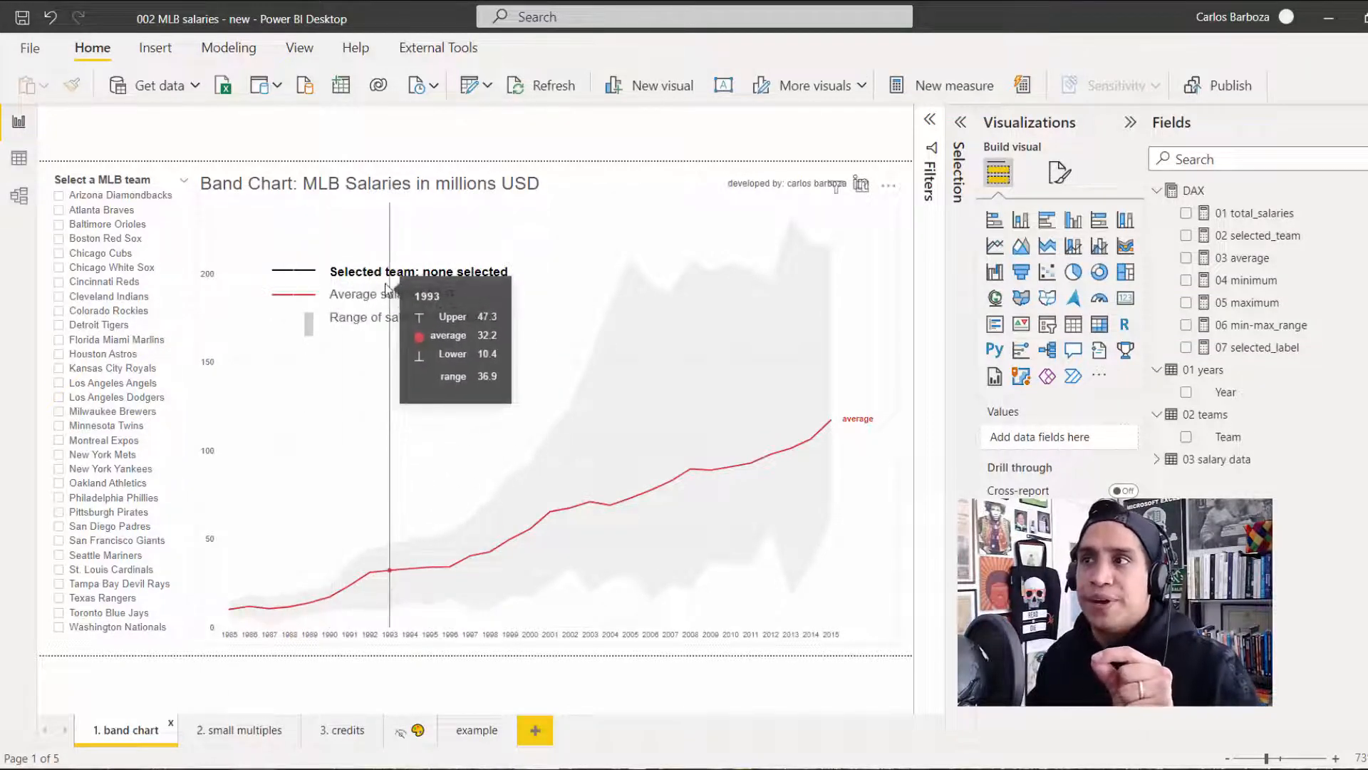
click(75, 300)
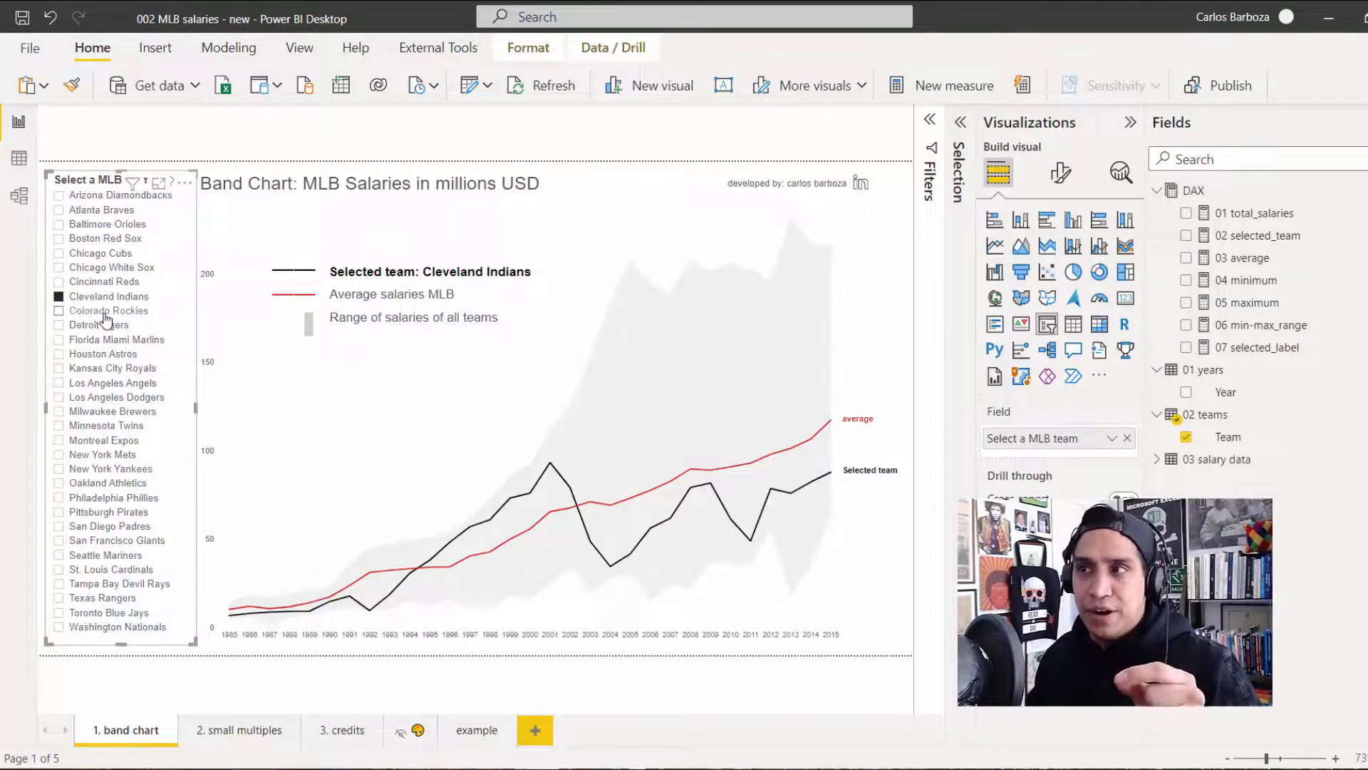
mouse_move(334, 350)
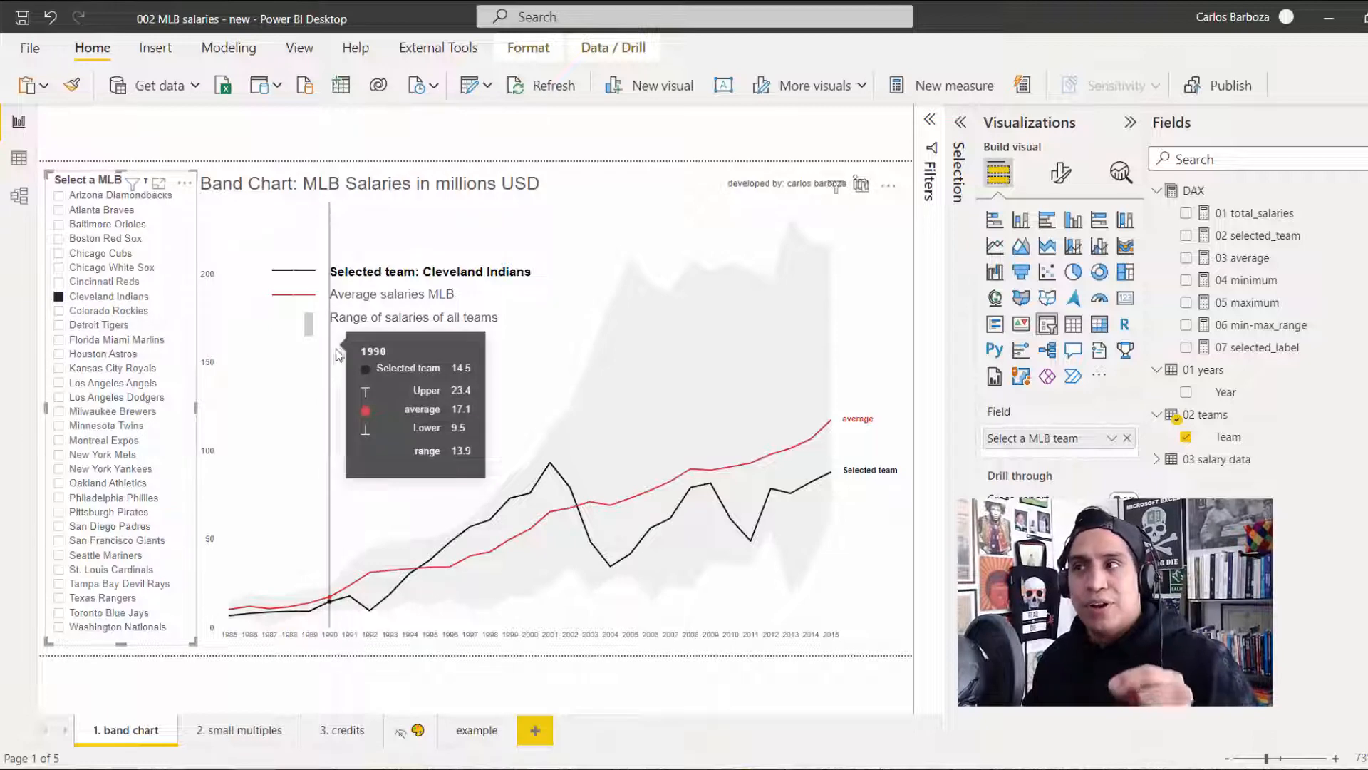
click(463, 741)
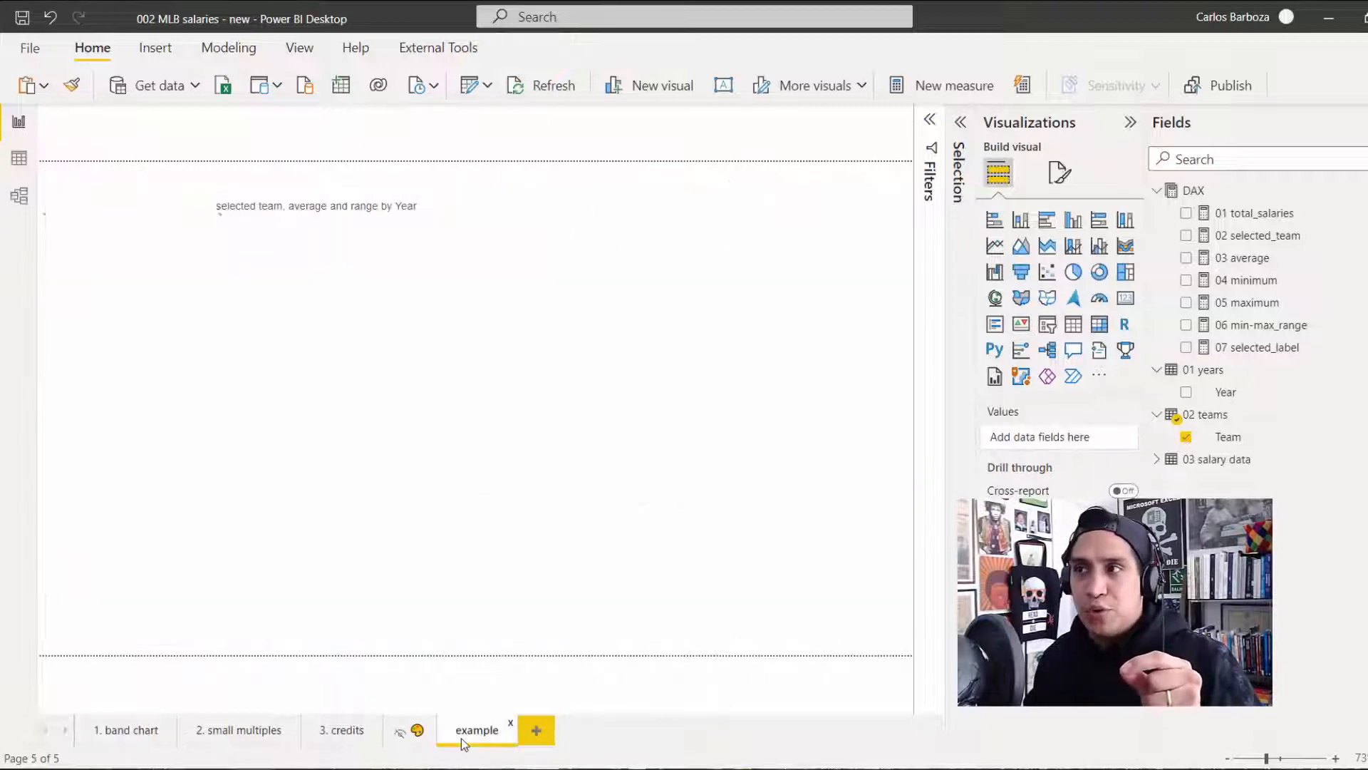
mouse_move(668, 474)
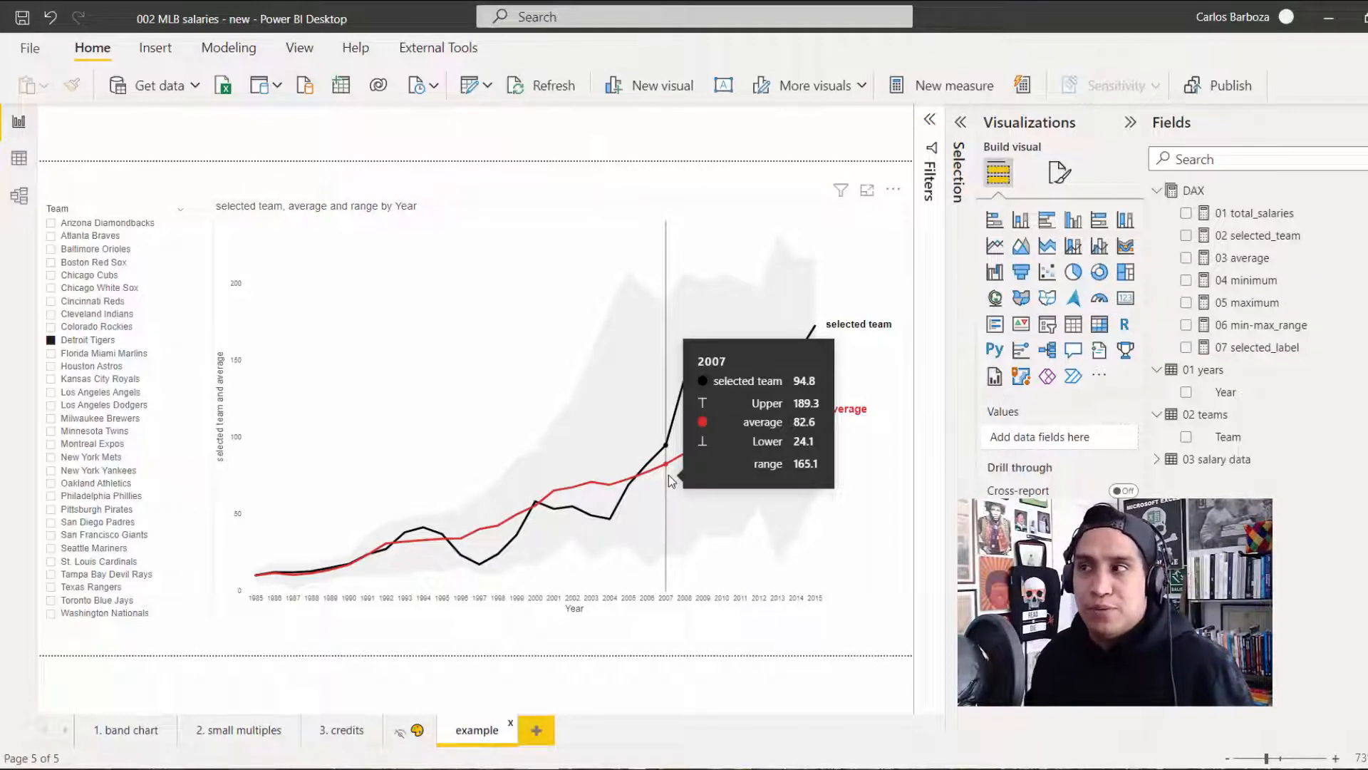
Step: List the layers of the 1. band chart page, expand the legend group and locate its shape on the canvas
click(142, 731)
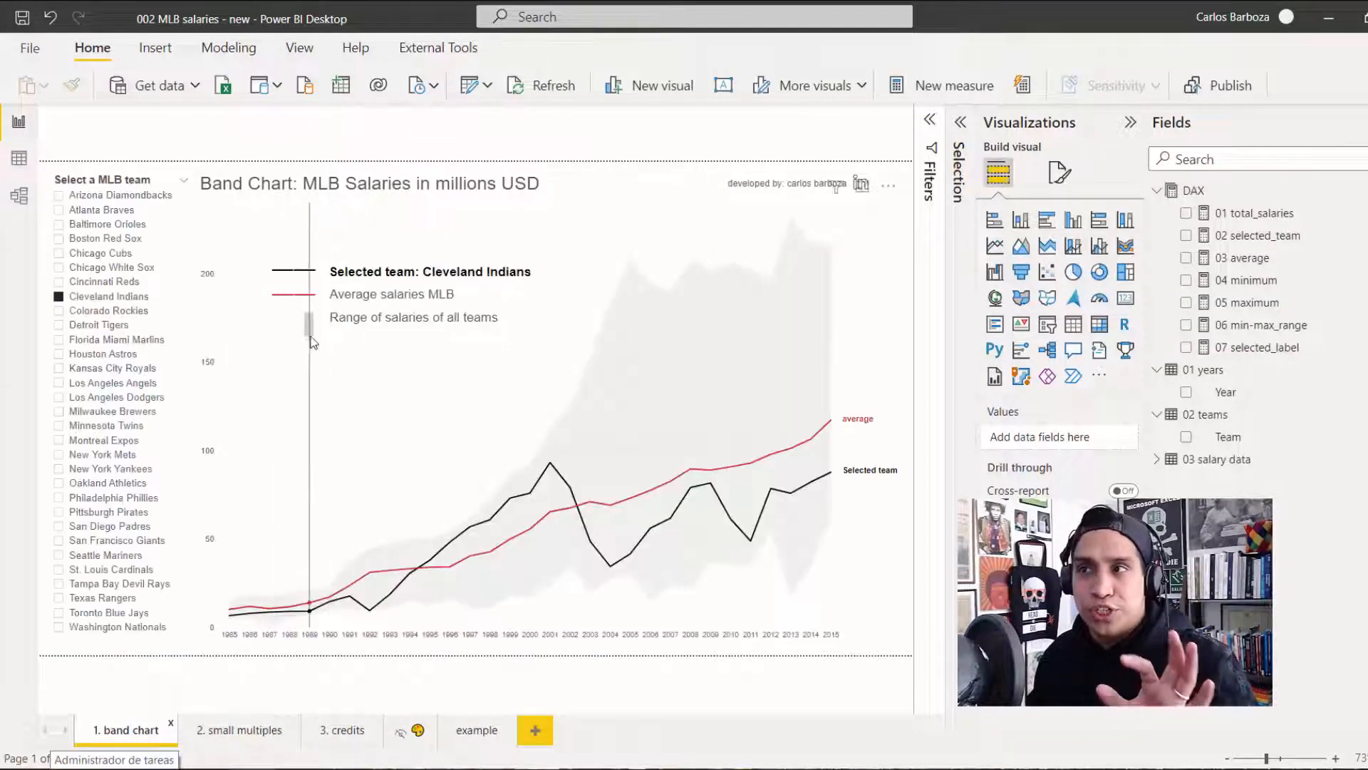
click(425, 328)
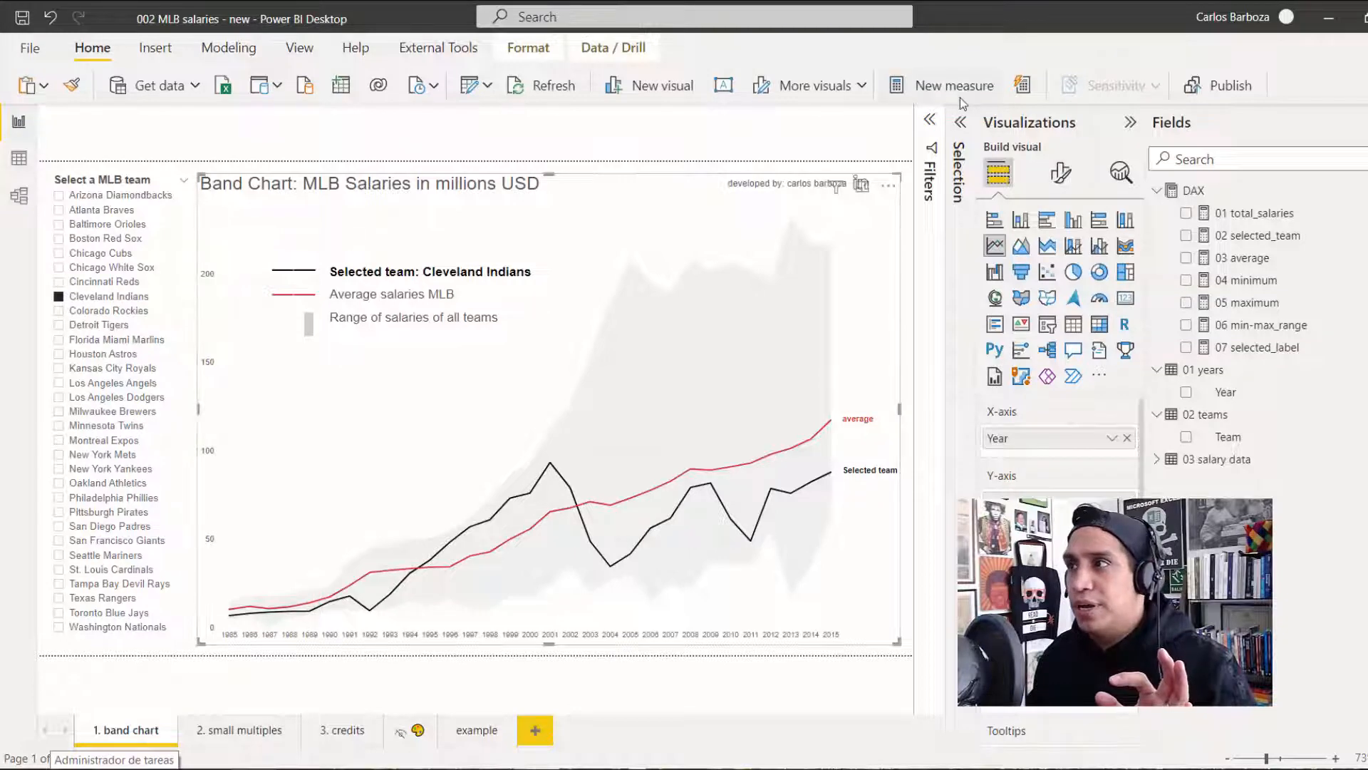
click(959, 136)
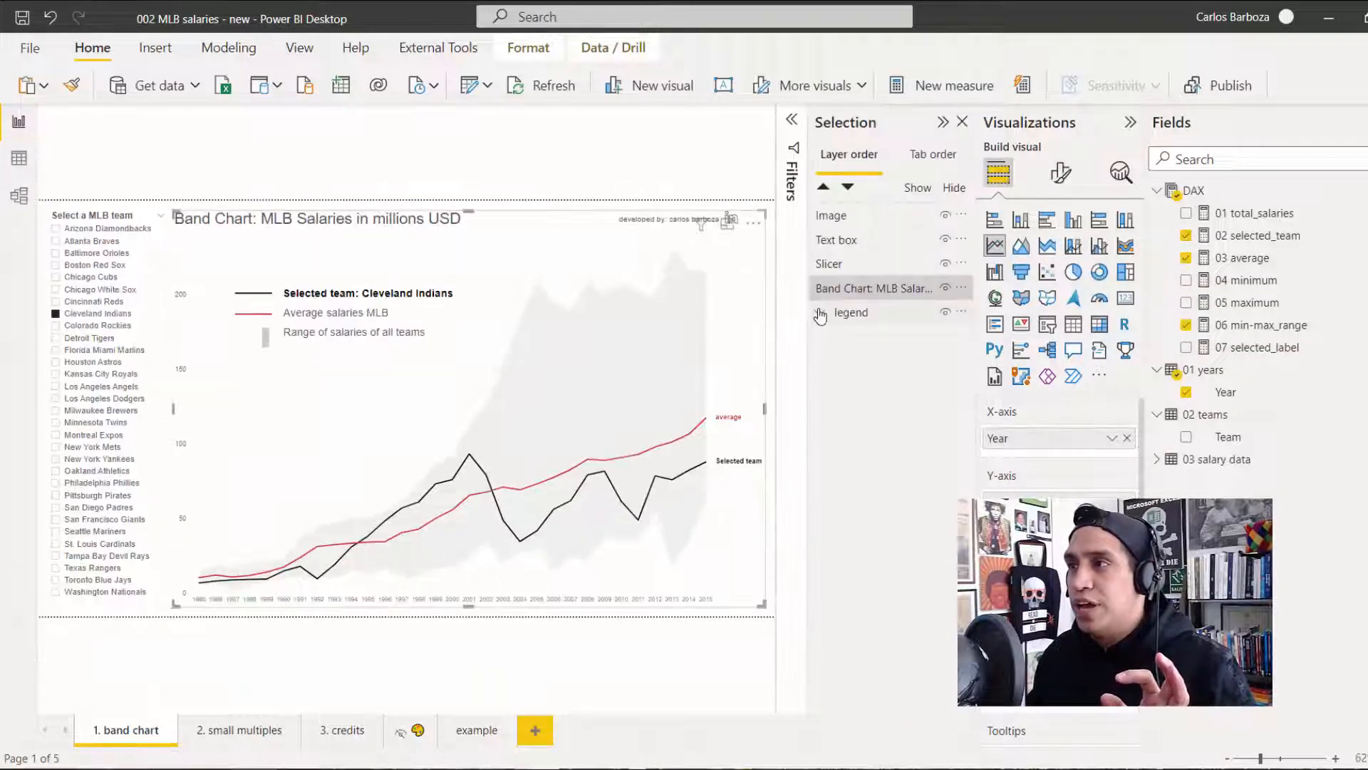
click(820, 314)
click(869, 387)
click(864, 368)
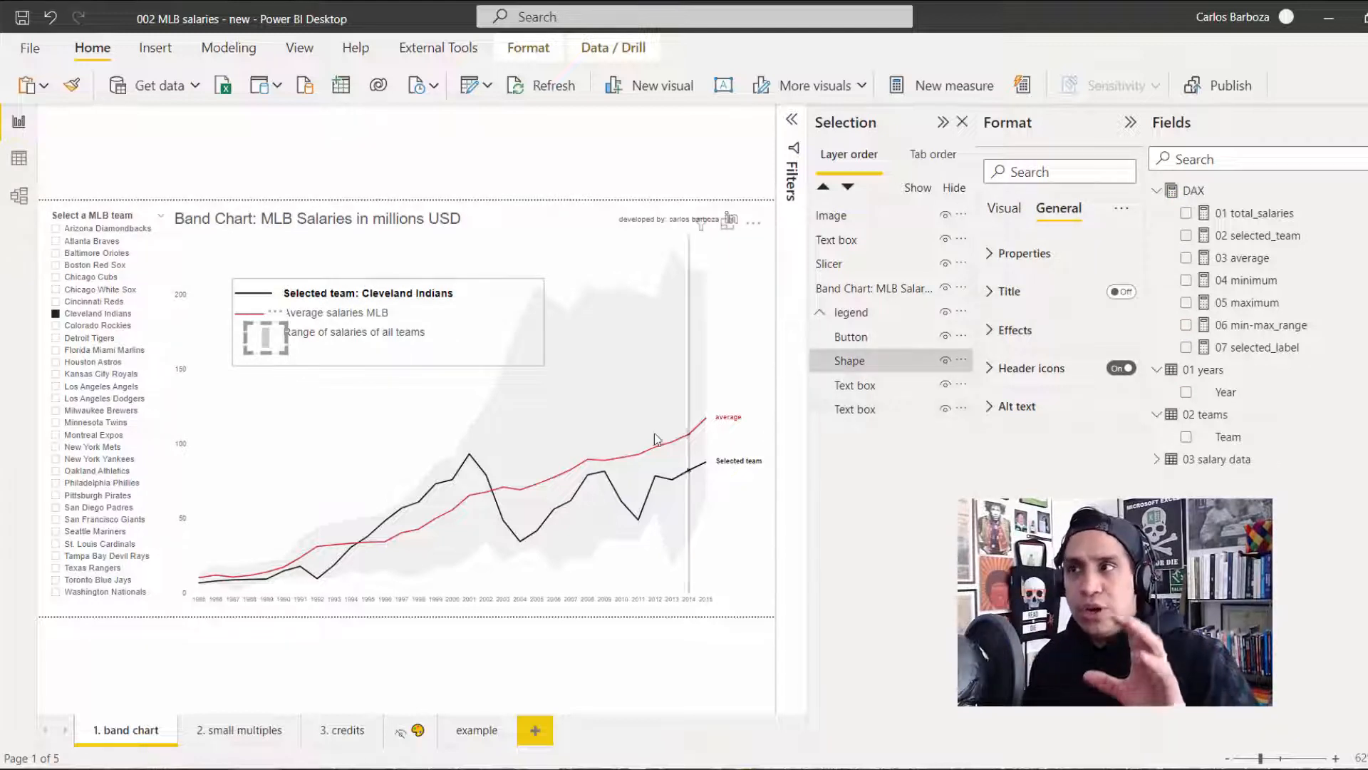
mouse_move(638, 418)
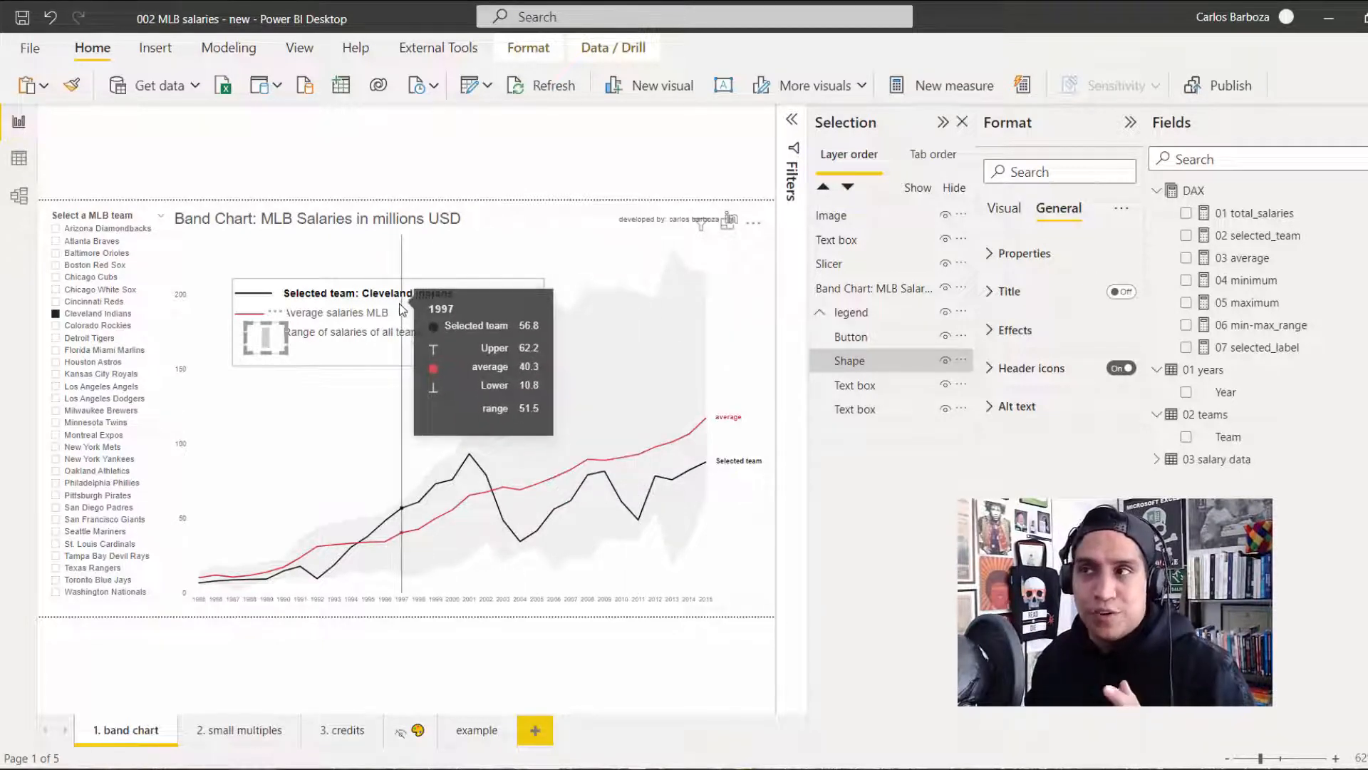
click(498, 207)
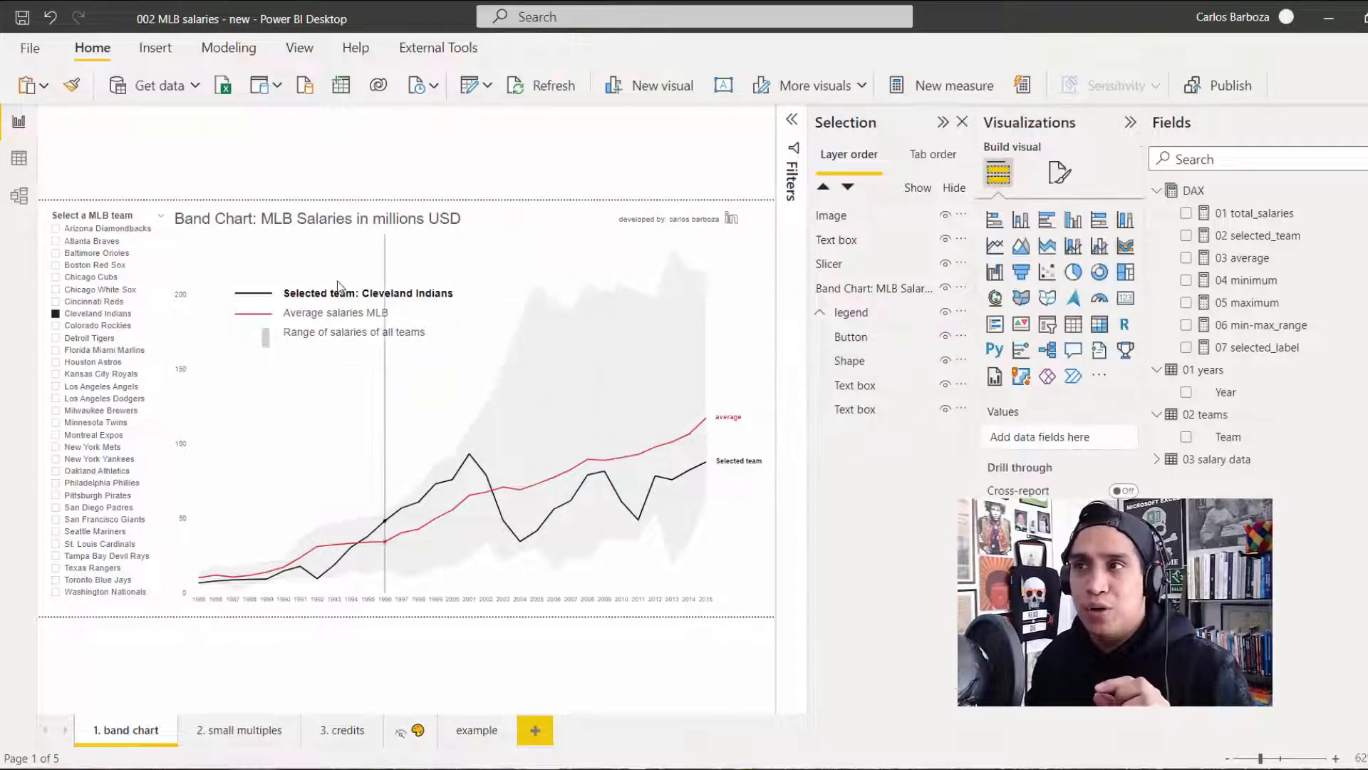
Step: Examine the legend group's text boxes, shape and button one by one to see which legend part each forms
click(349, 294)
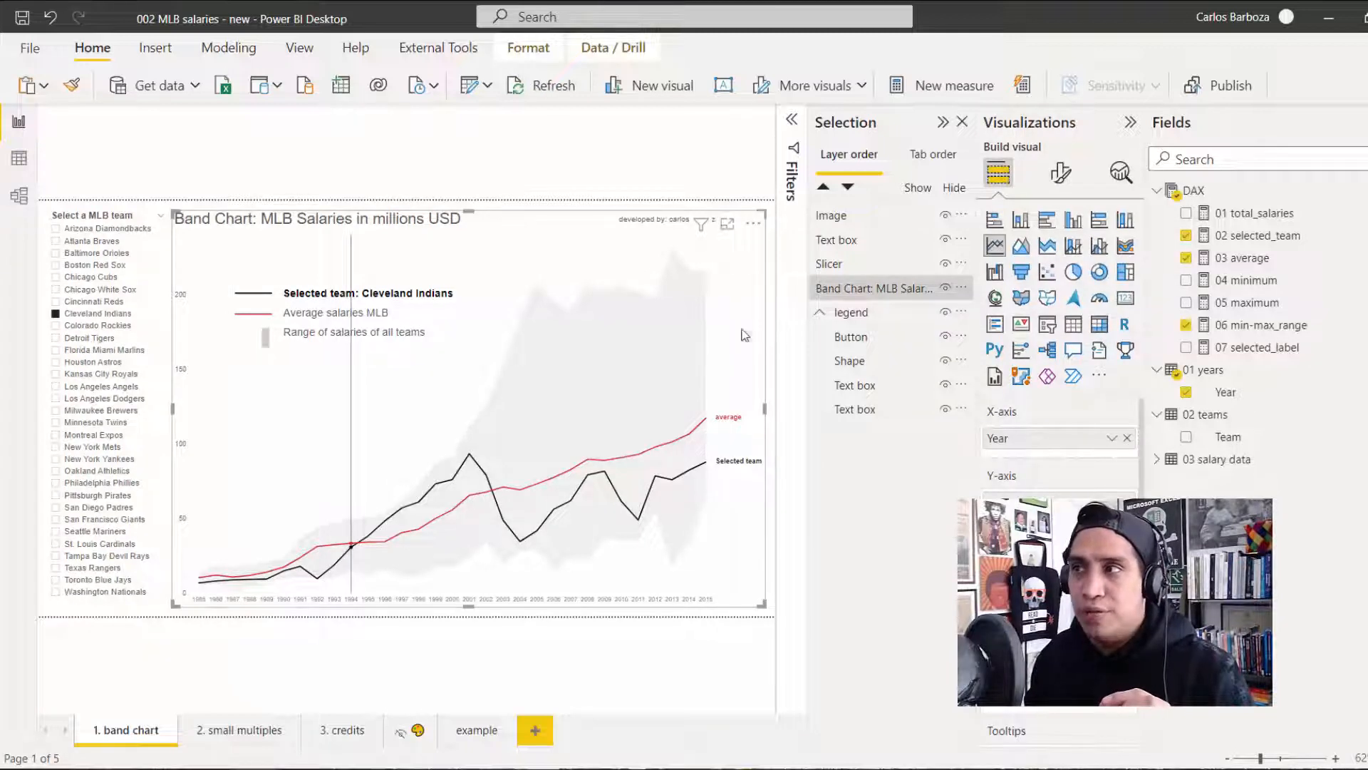
click(865, 345)
click(863, 389)
click(862, 413)
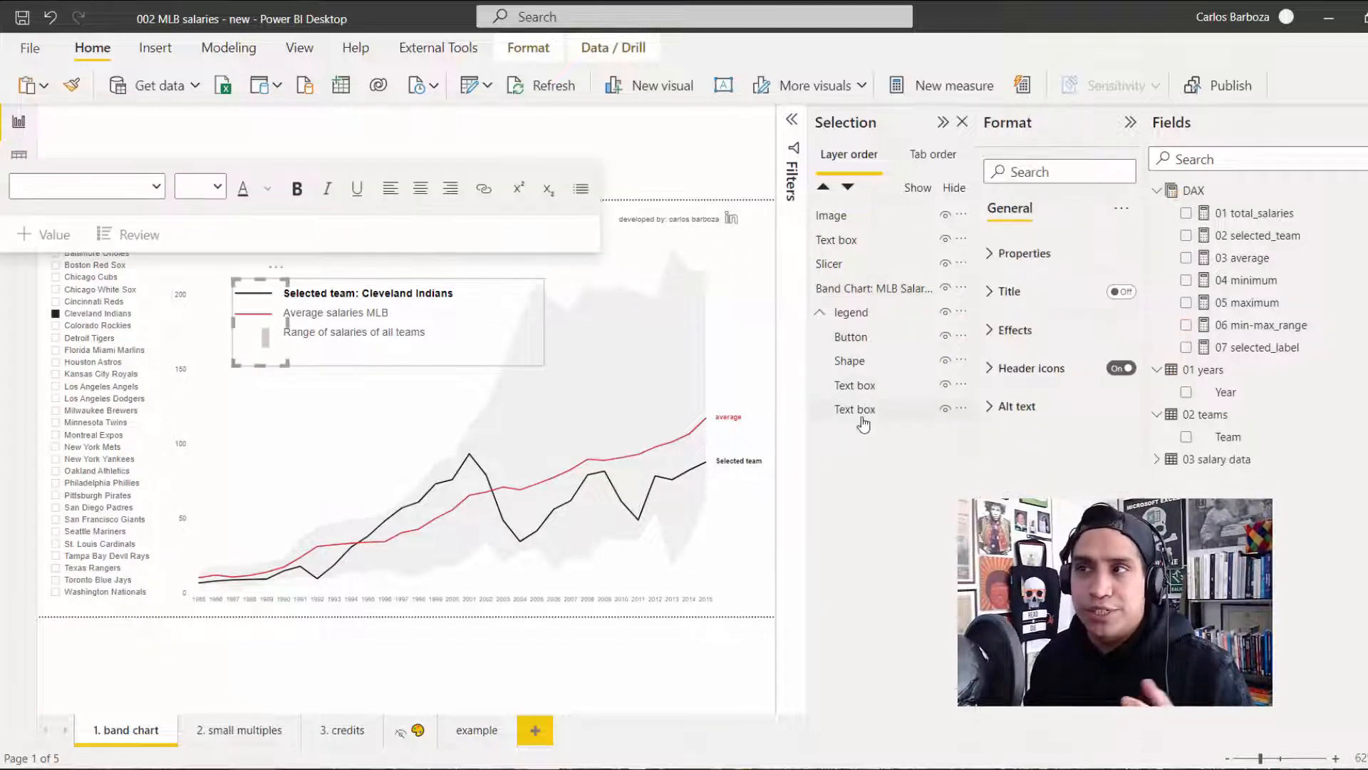
click(864, 387)
click(864, 365)
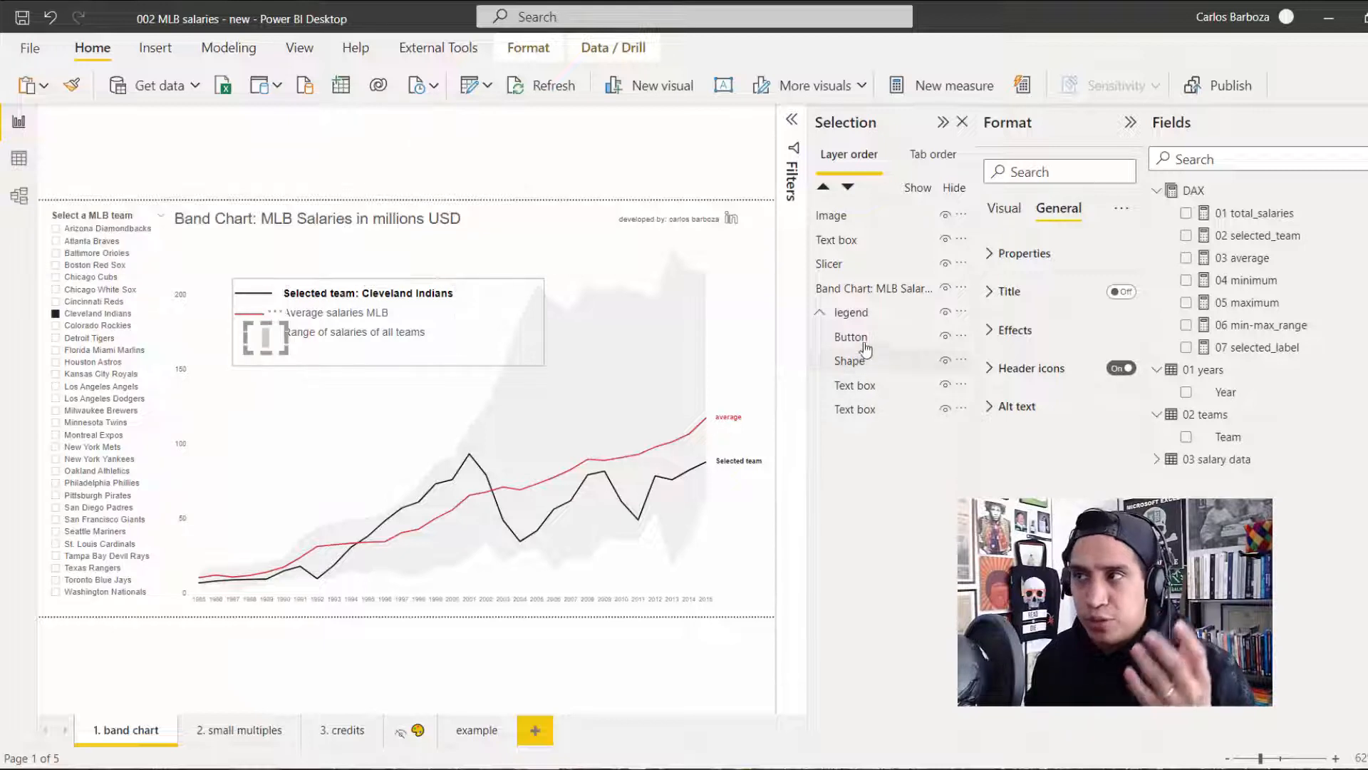
click(866, 344)
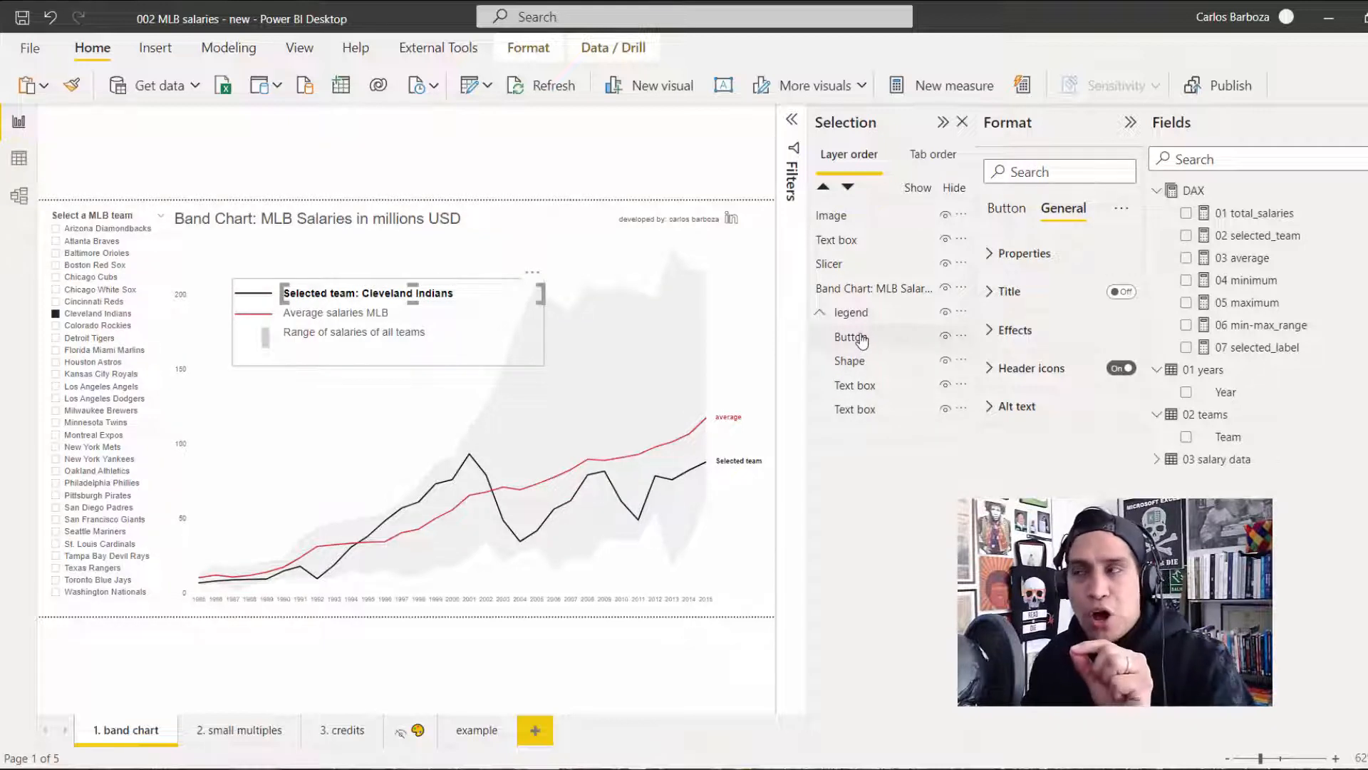
Step: Return to the example page, enlarge the canvas area and insert a blank button
click(489, 725)
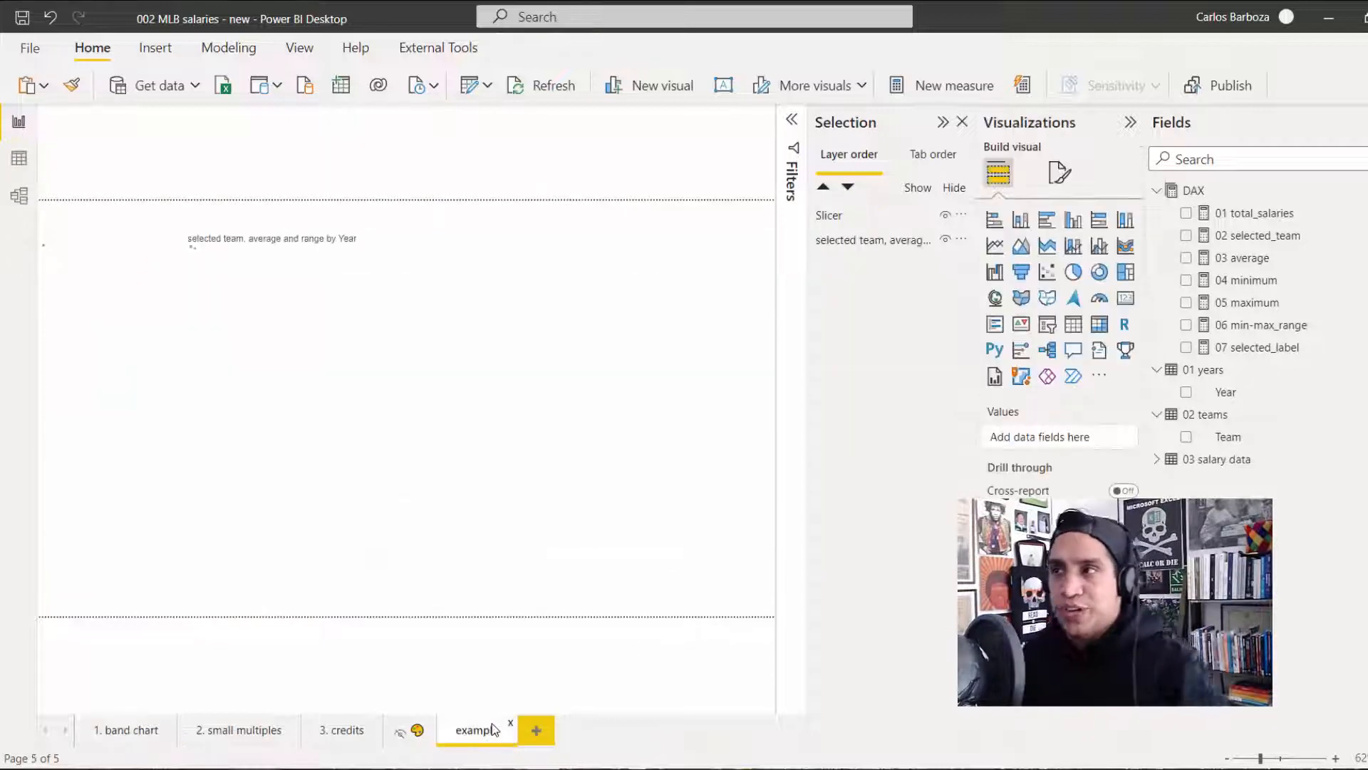
click(943, 122)
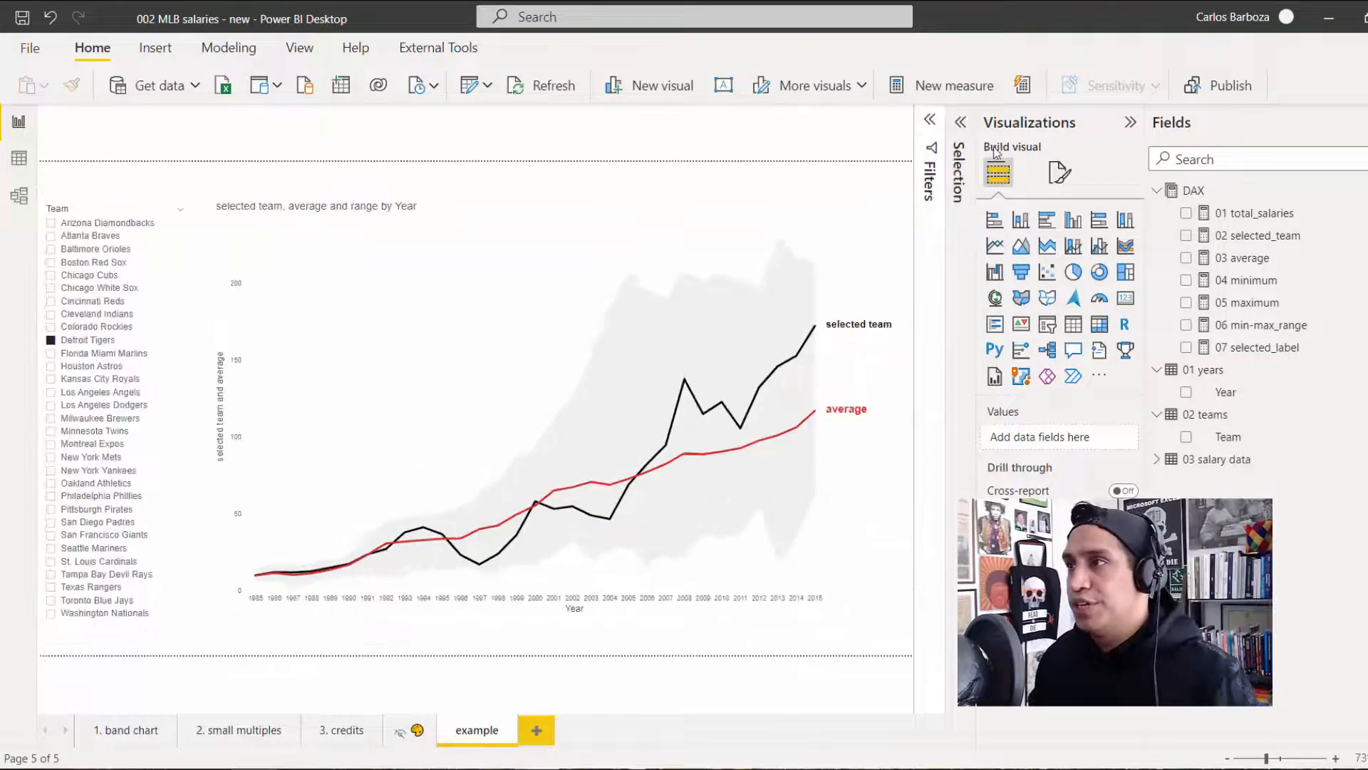
drag(1145, 167, 1226, 166)
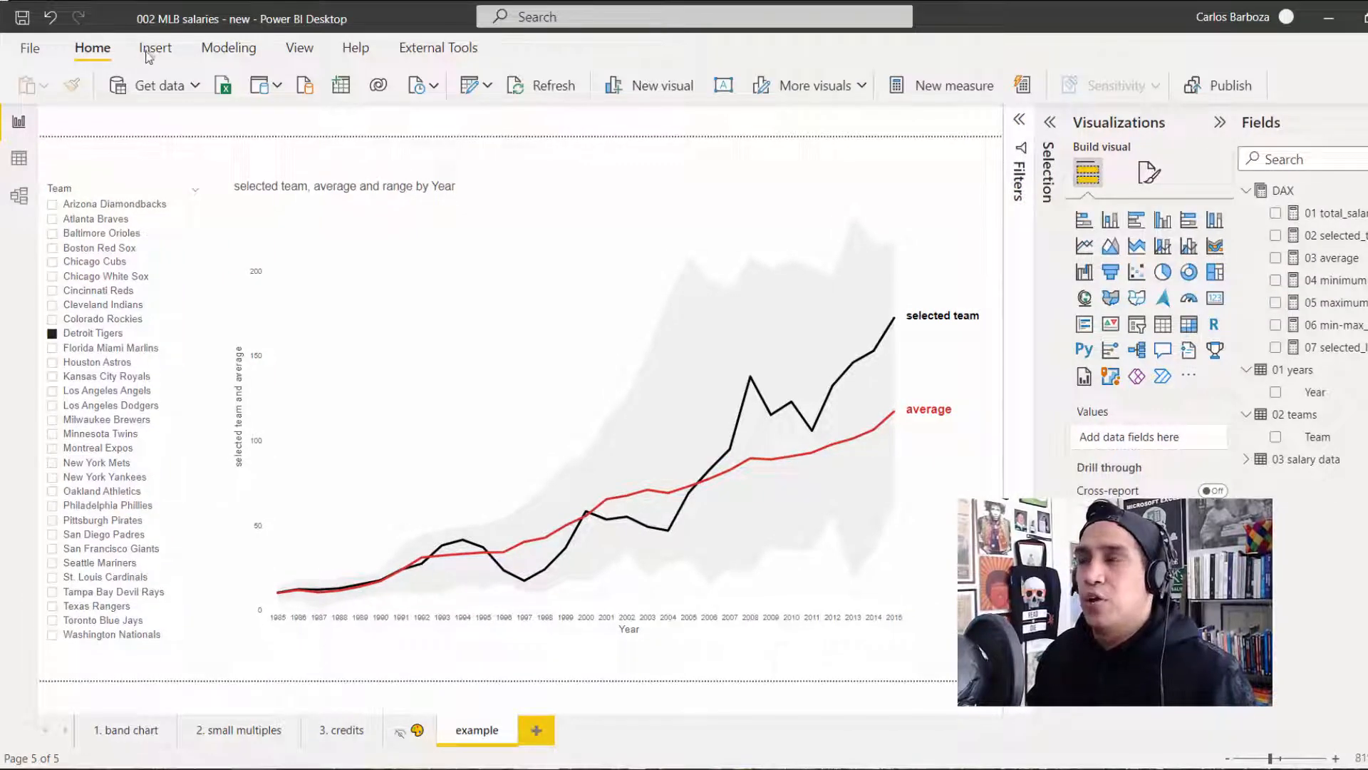
click(151, 51)
click(1145, 89)
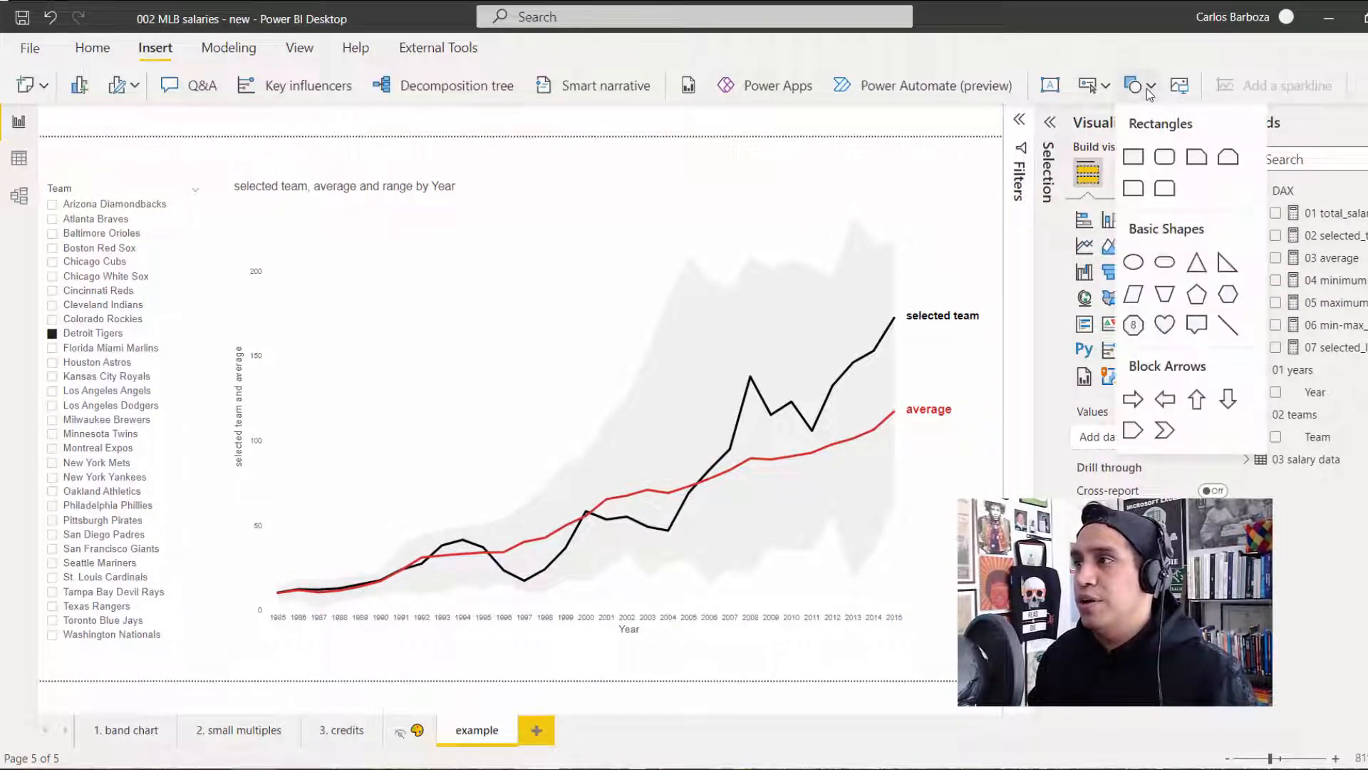
click(1094, 85)
click(1093, 85)
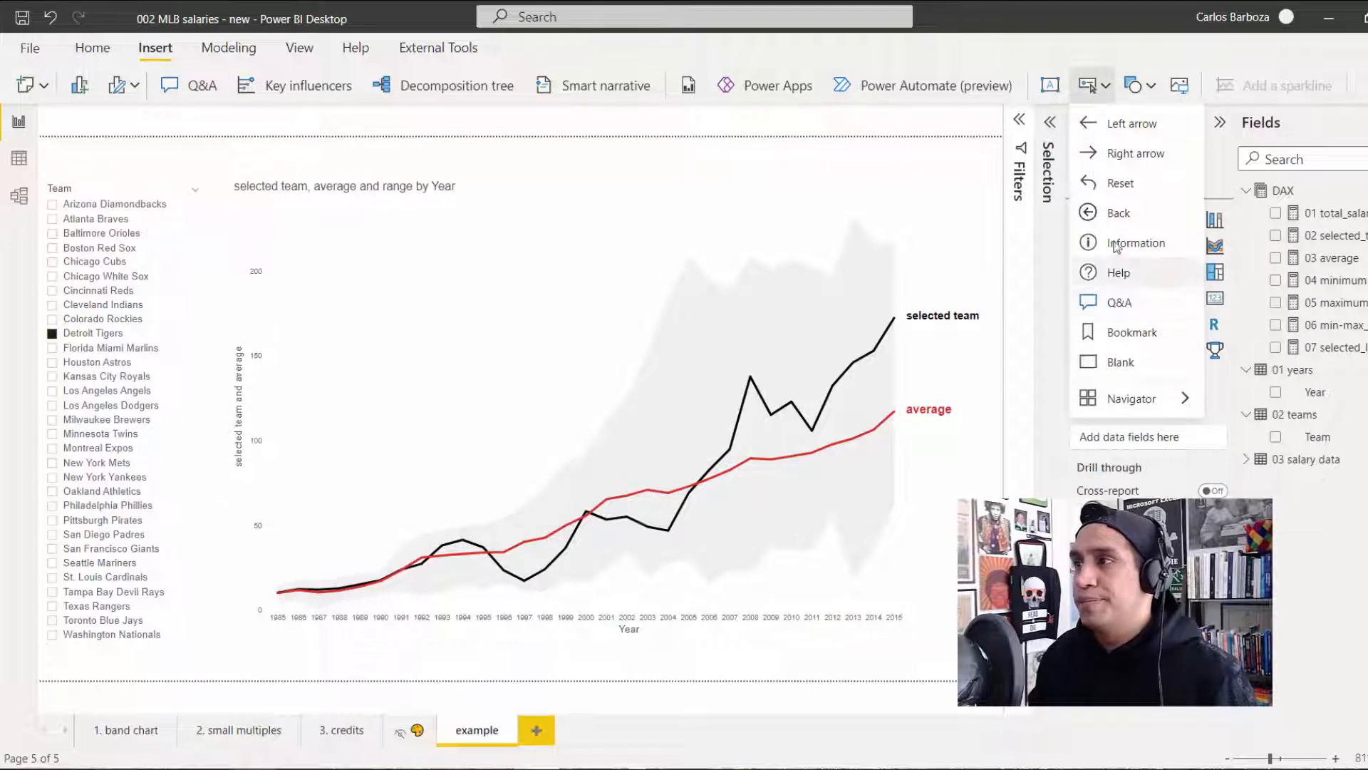
click(1133, 352)
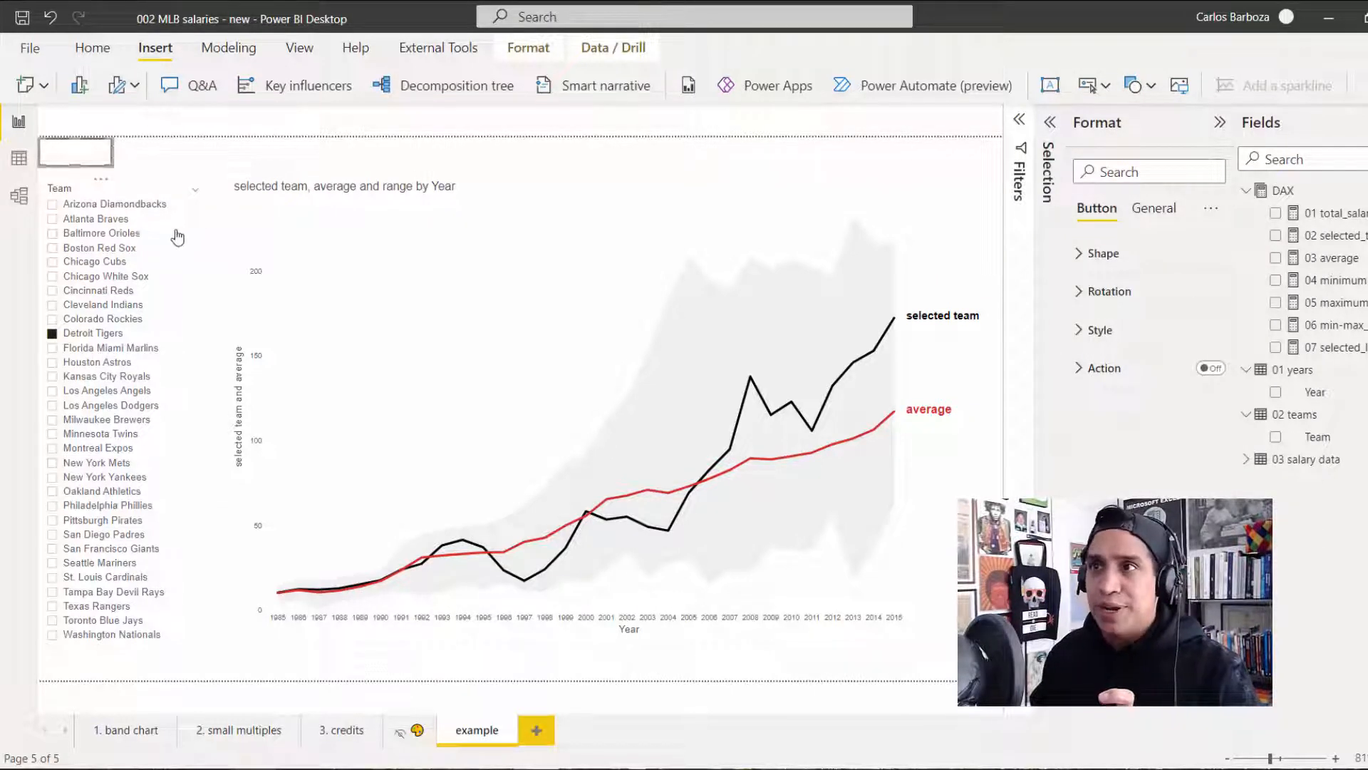
Step: Widen the blank button and place it over the empty upper area of the example chart as the legend label
drag(74, 160, 528, 161)
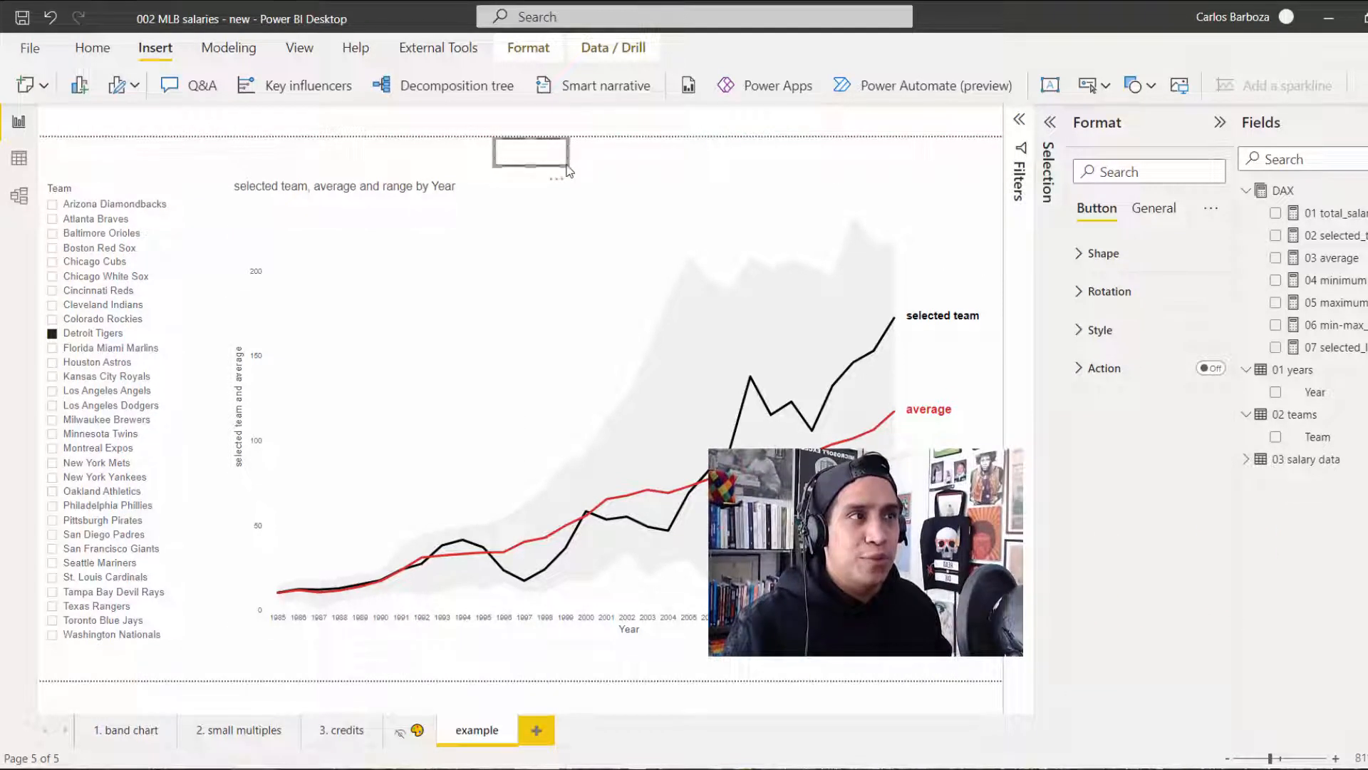
drag(569, 154, 760, 153)
drag(635, 240, 518, 306)
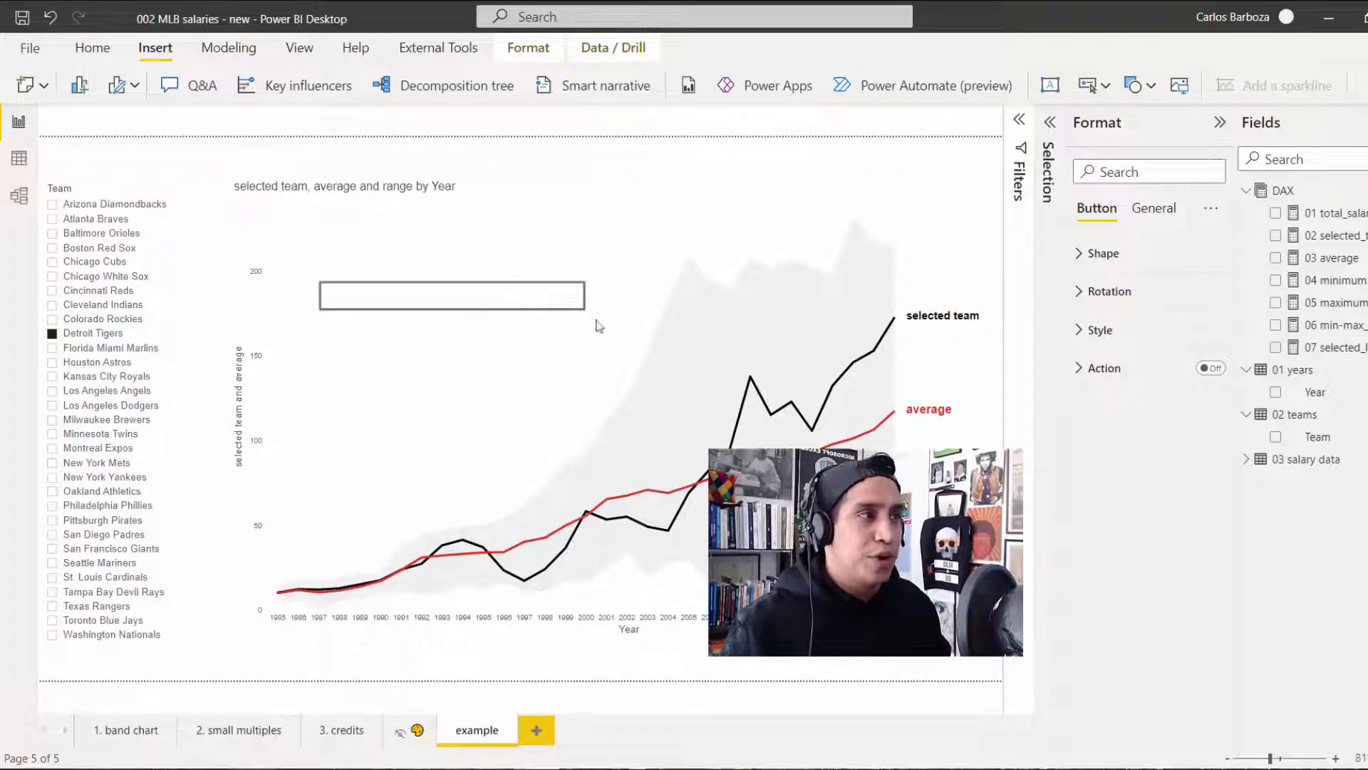
Step: Turn on the button's text and base it on the DAX field value 07 selected_label
click(1078, 331)
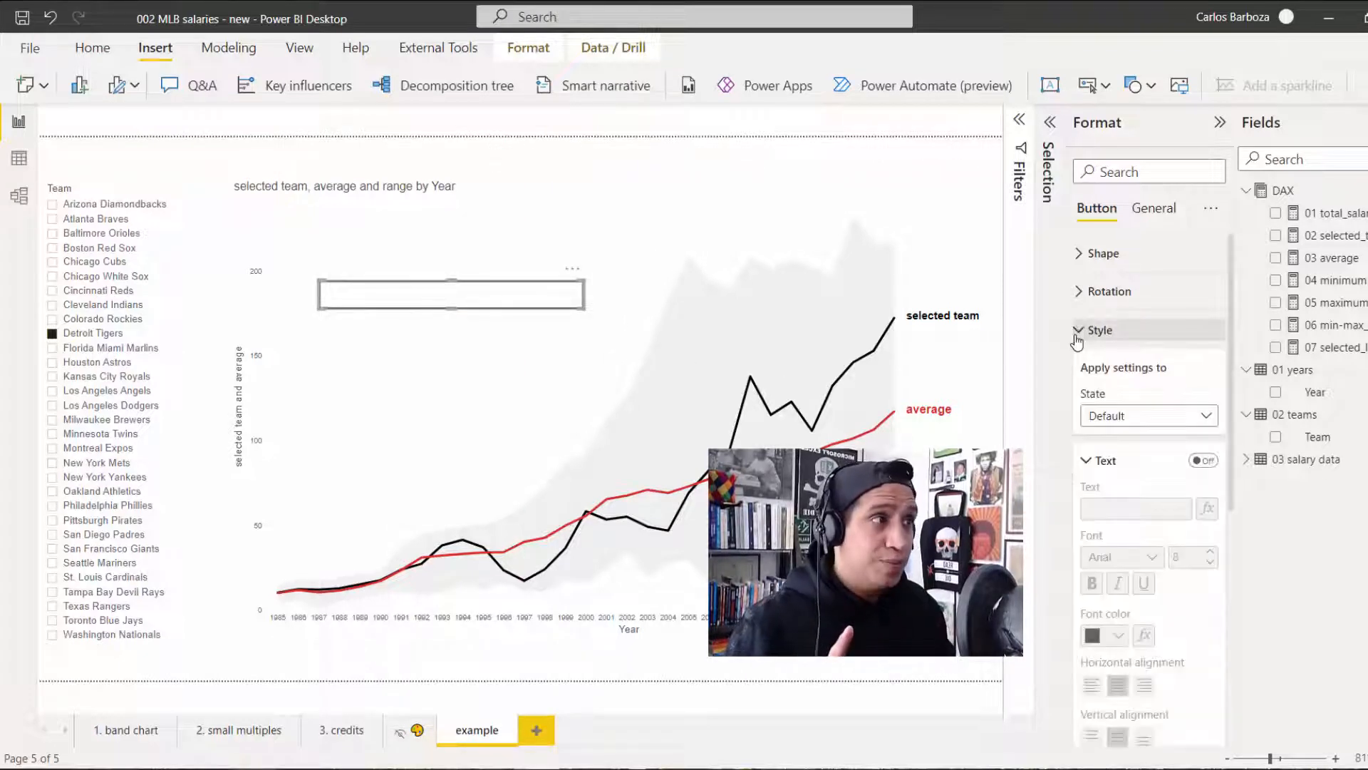
click(1199, 462)
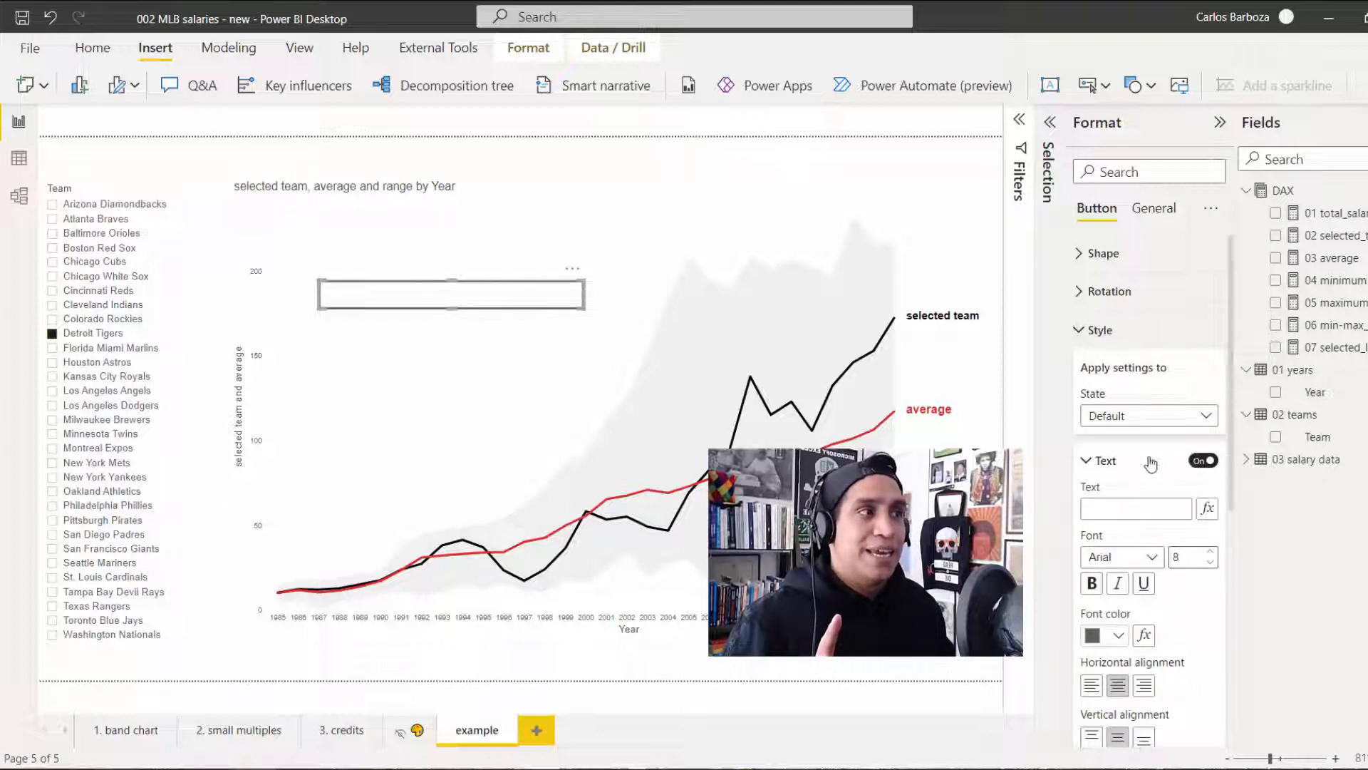
click(1207, 514)
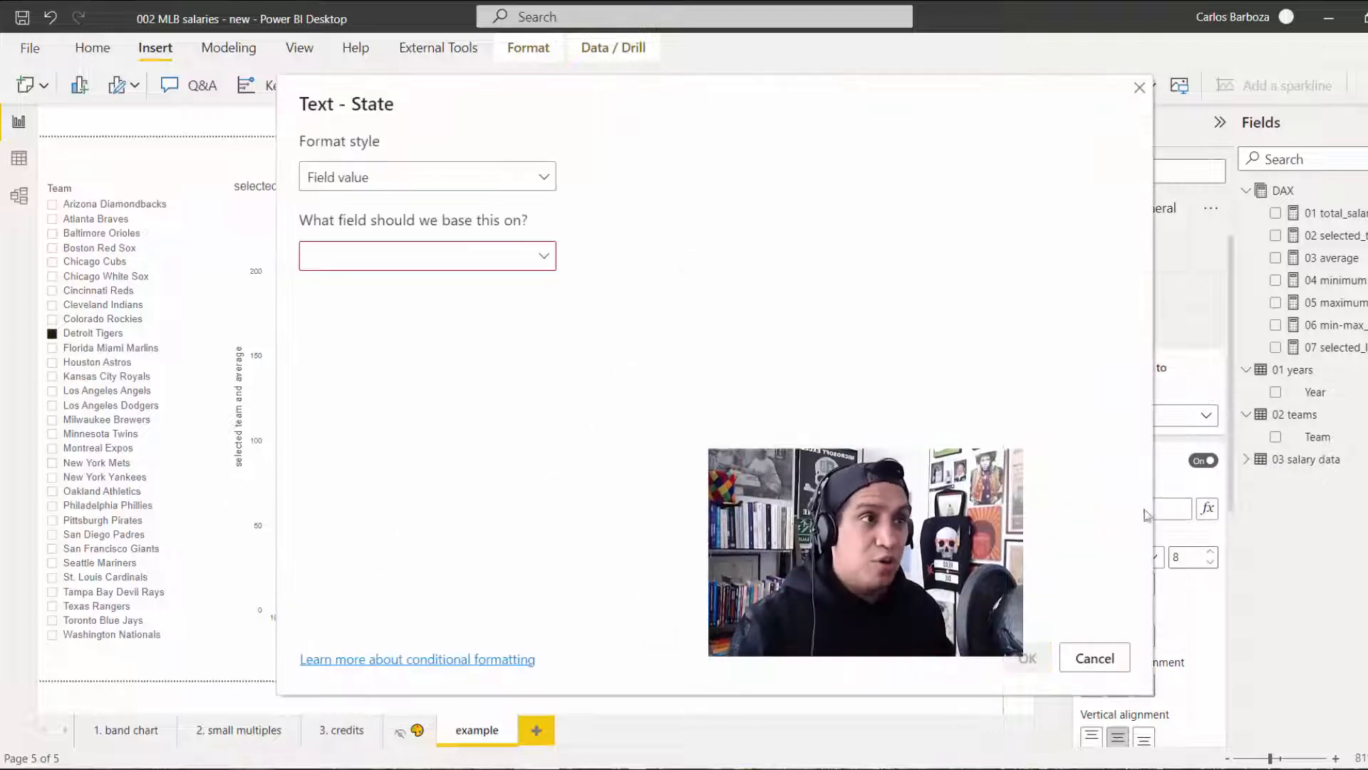
click(477, 269)
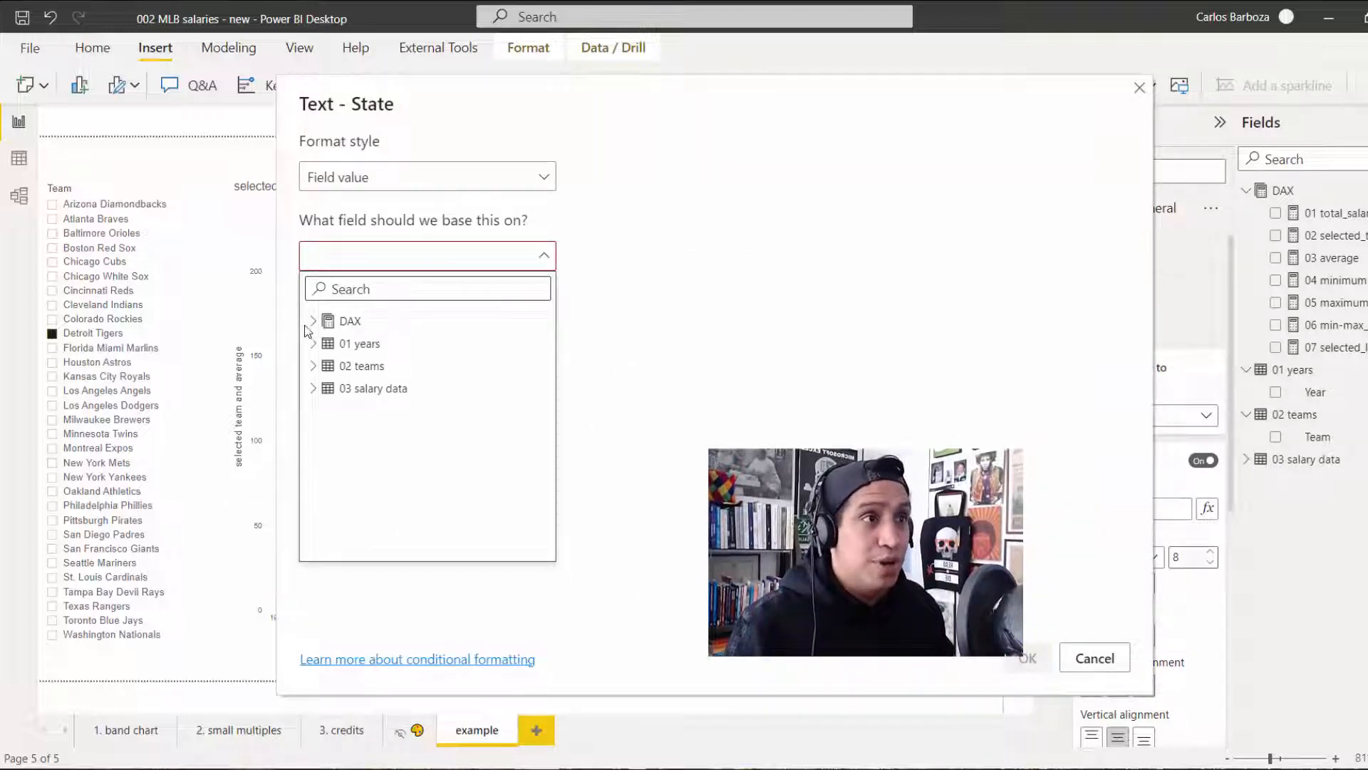
click(312, 322)
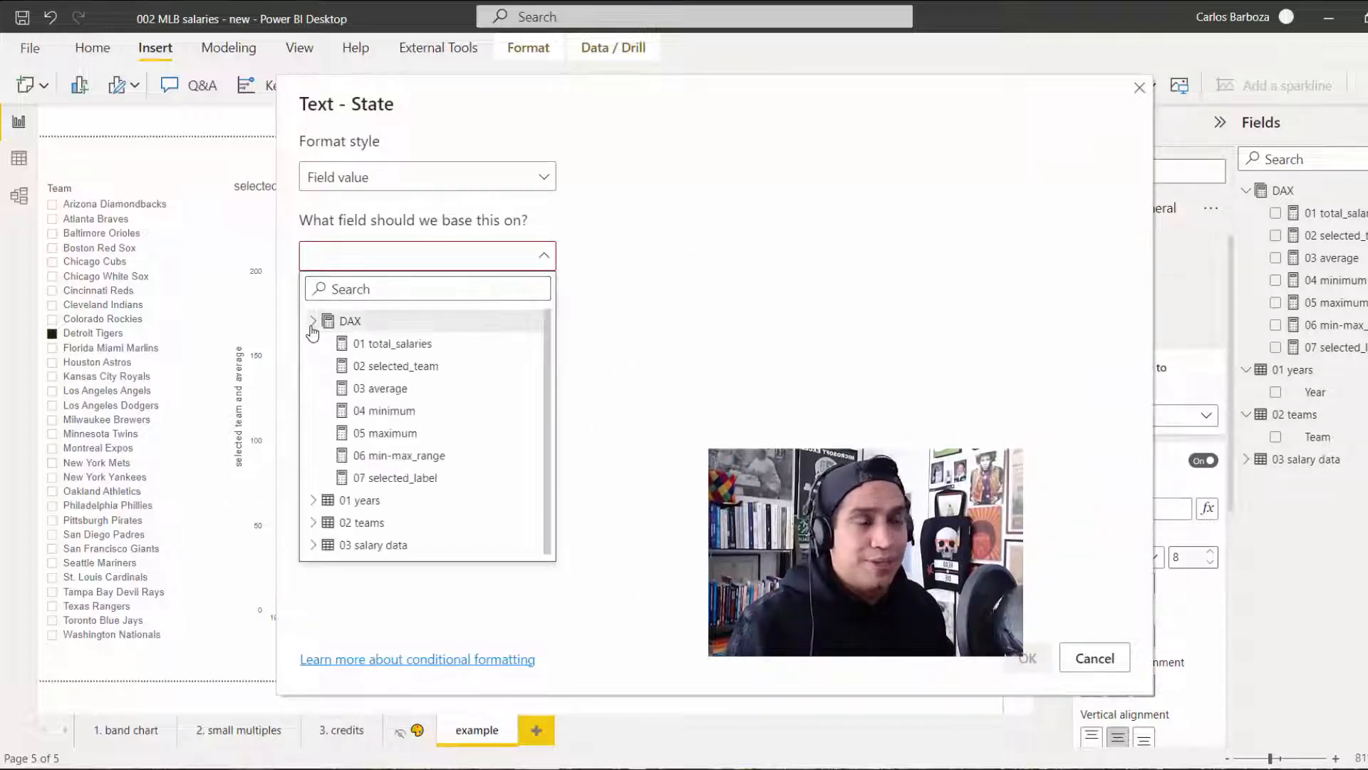
click(405, 479)
click(1031, 658)
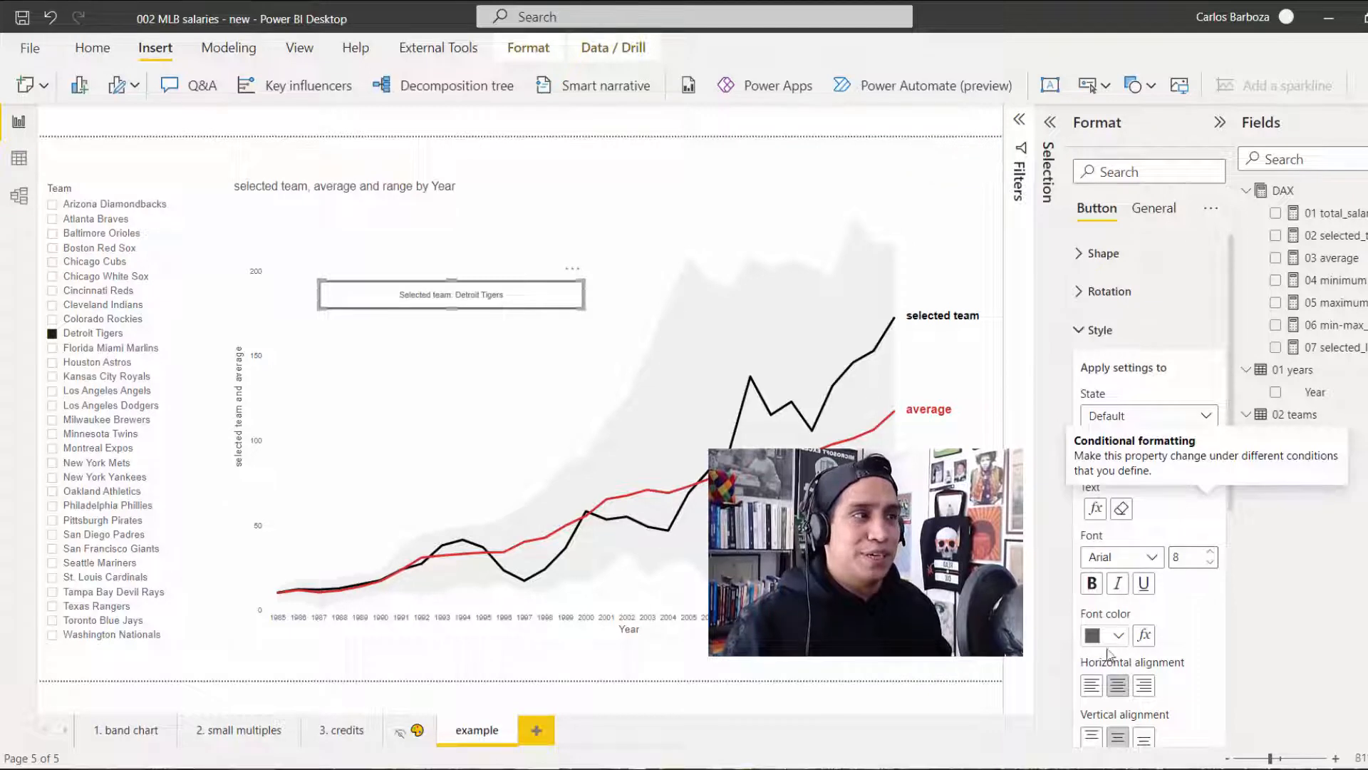
Step: Format the button's text as bold, size 10 and left-aligned, and turn off the button's border
click(1092, 583)
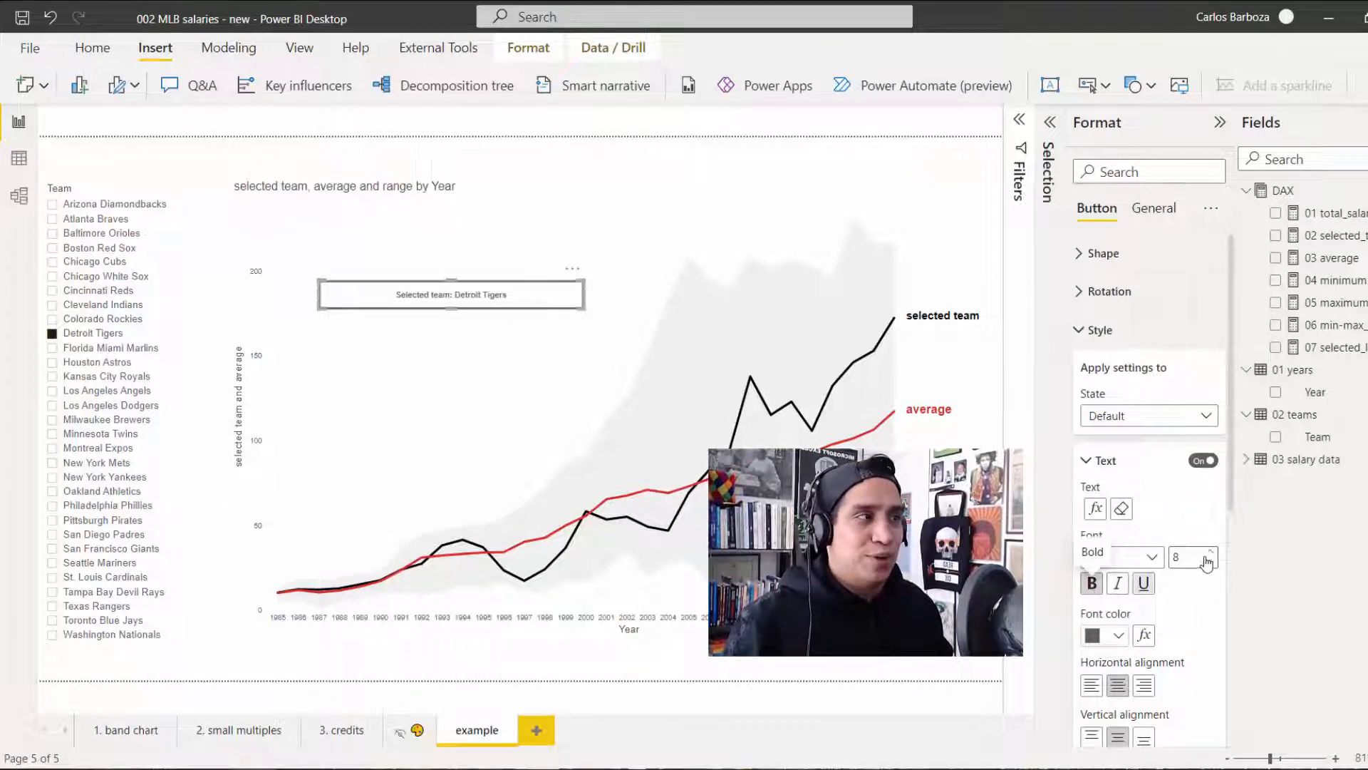
click(1210, 553)
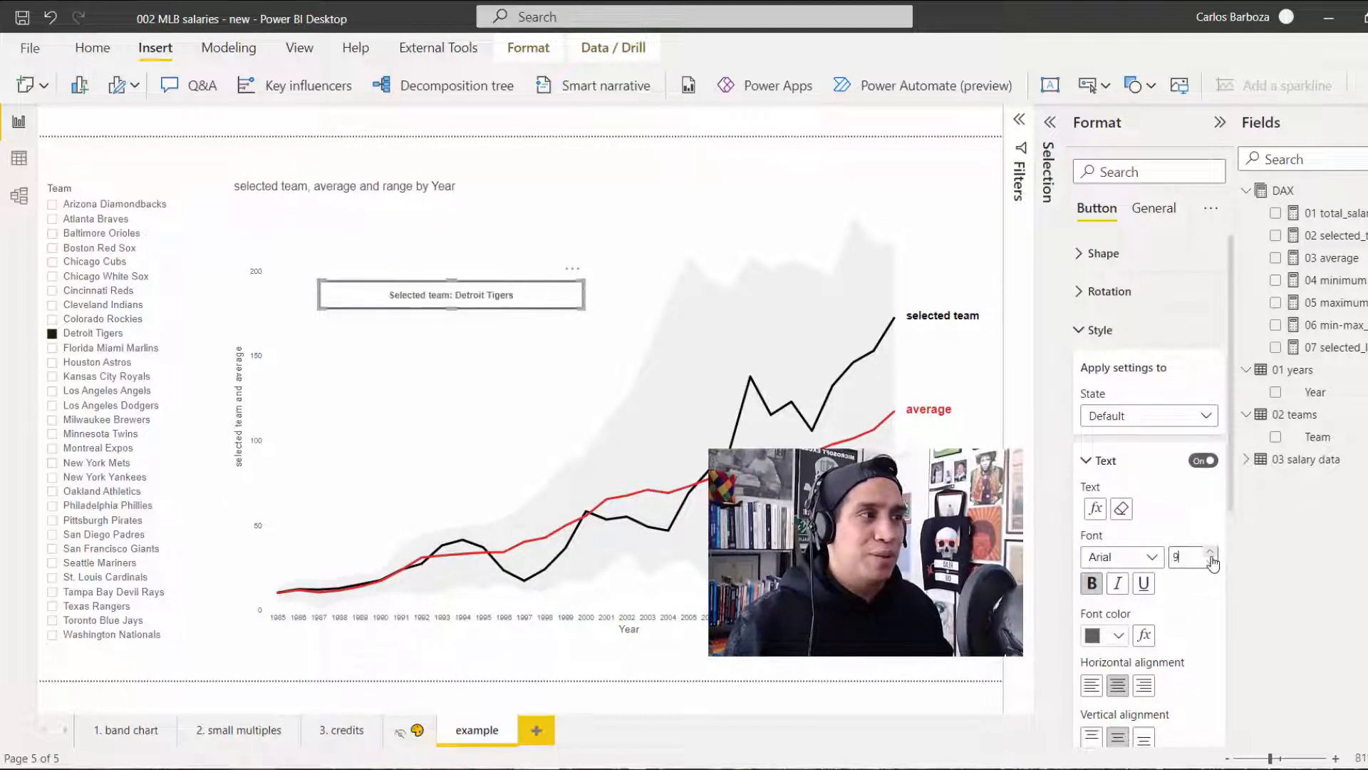
click(1091, 685)
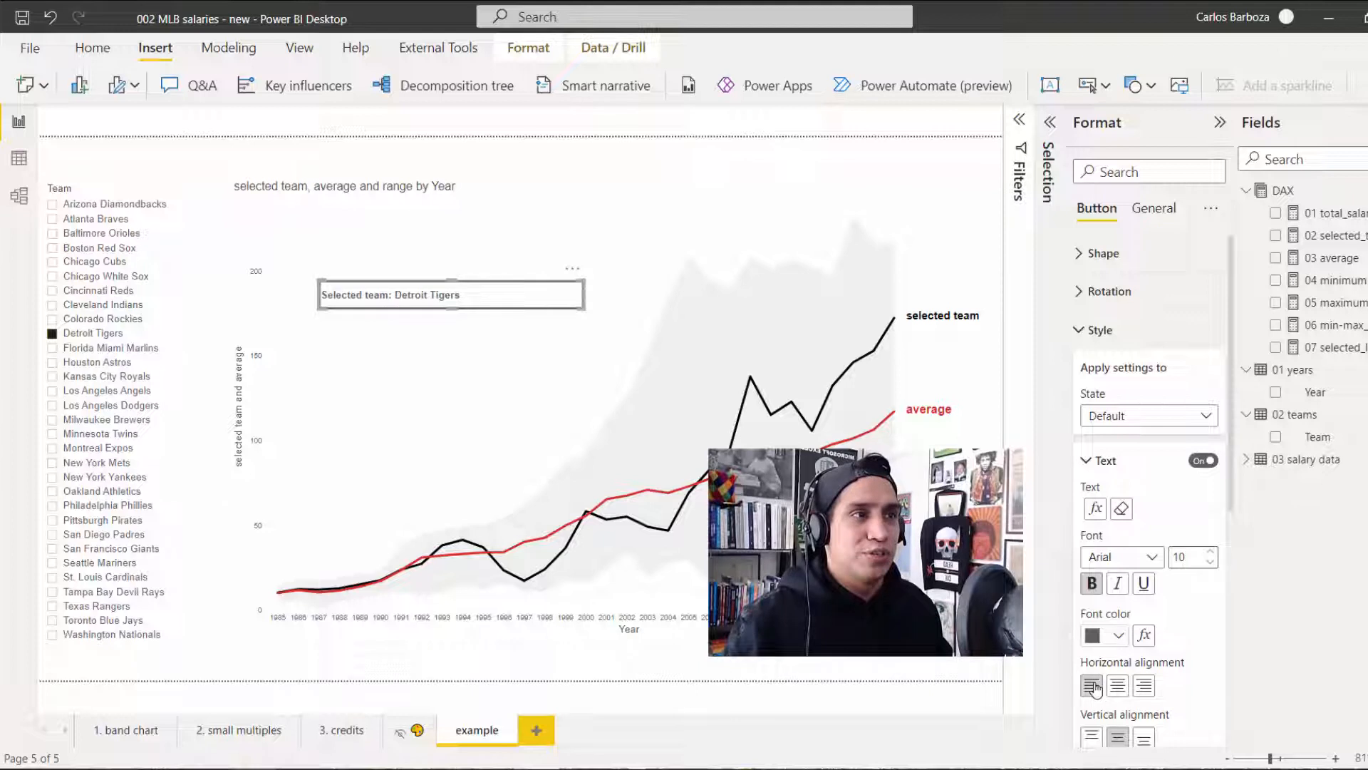
click(1106, 462)
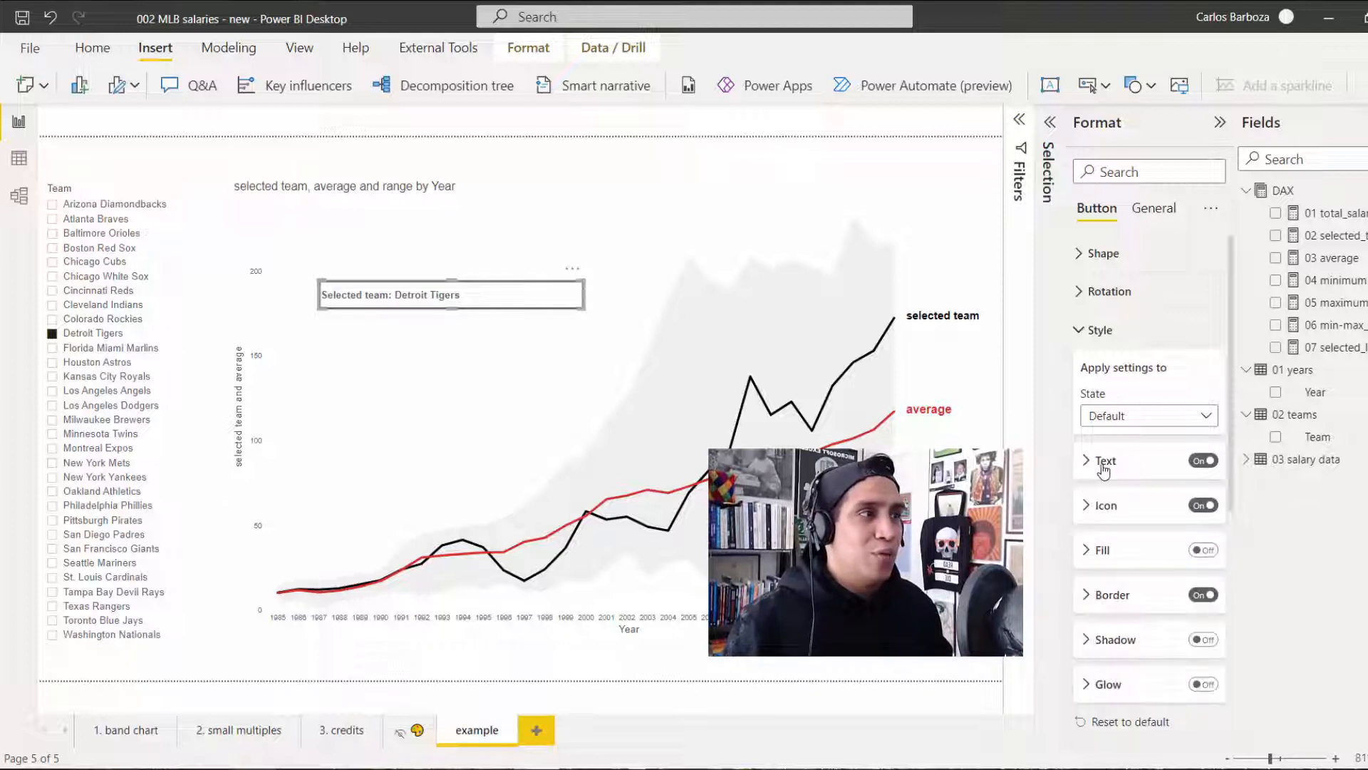
click(1203, 595)
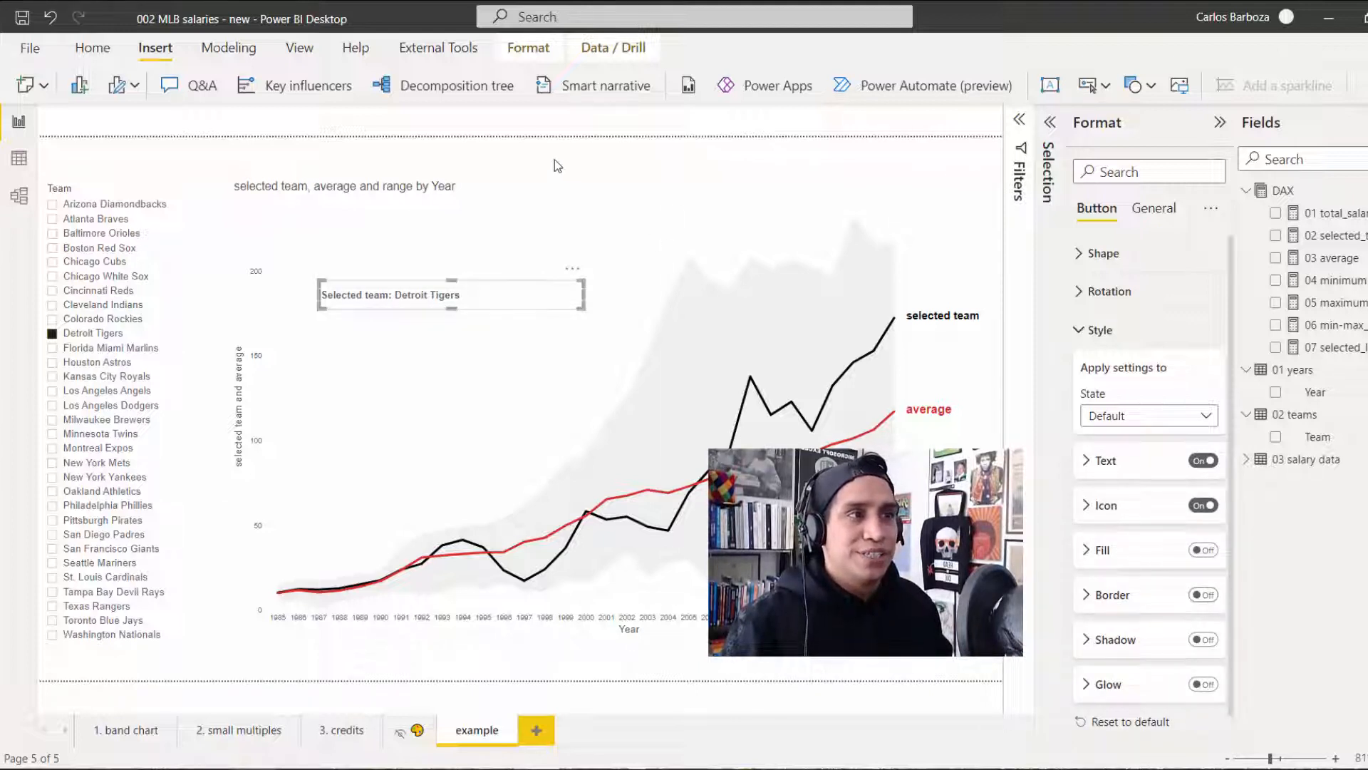
Step: Test the dynamic legend label by selecting Cleveland Indians, Detroit Tigers, Houston Astros and again Cleveland Indians in the team slicer
click(116, 305)
click(111, 333)
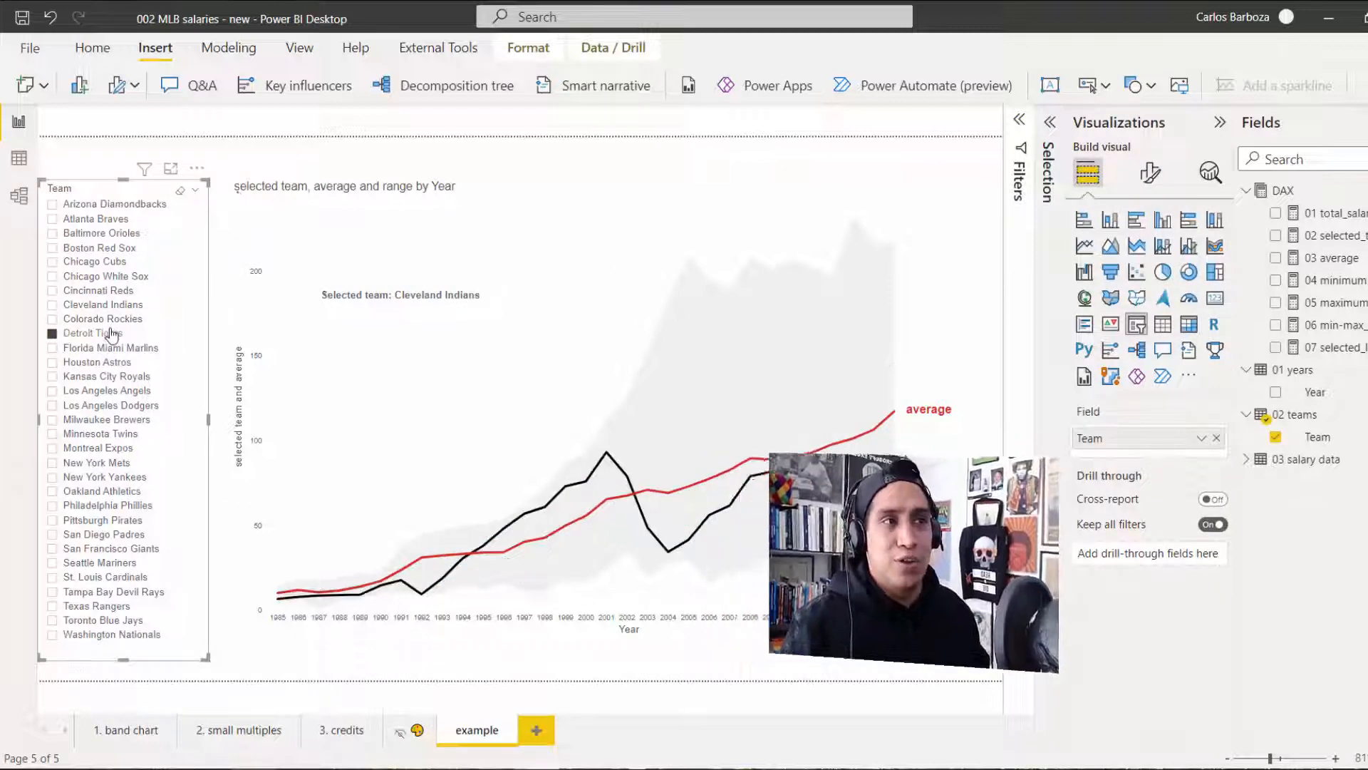
click(112, 363)
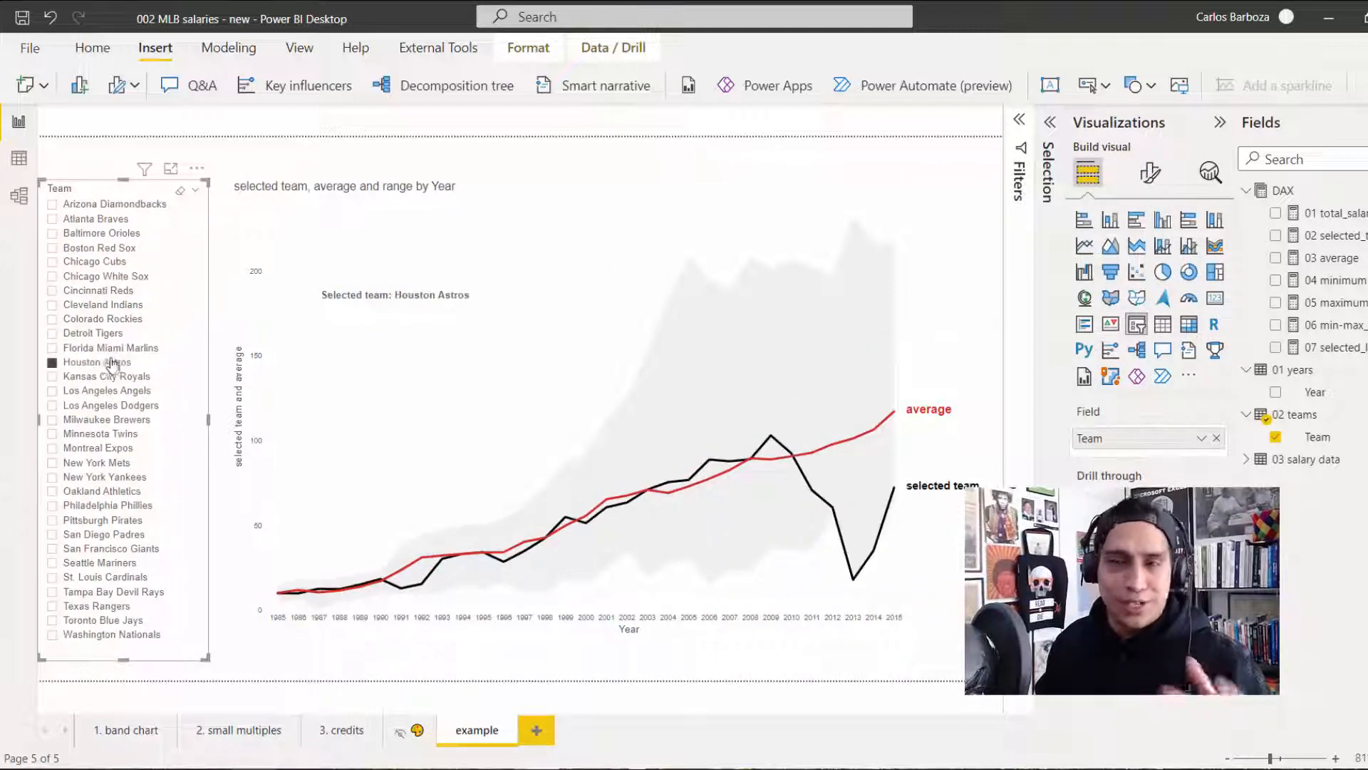
click(107, 305)
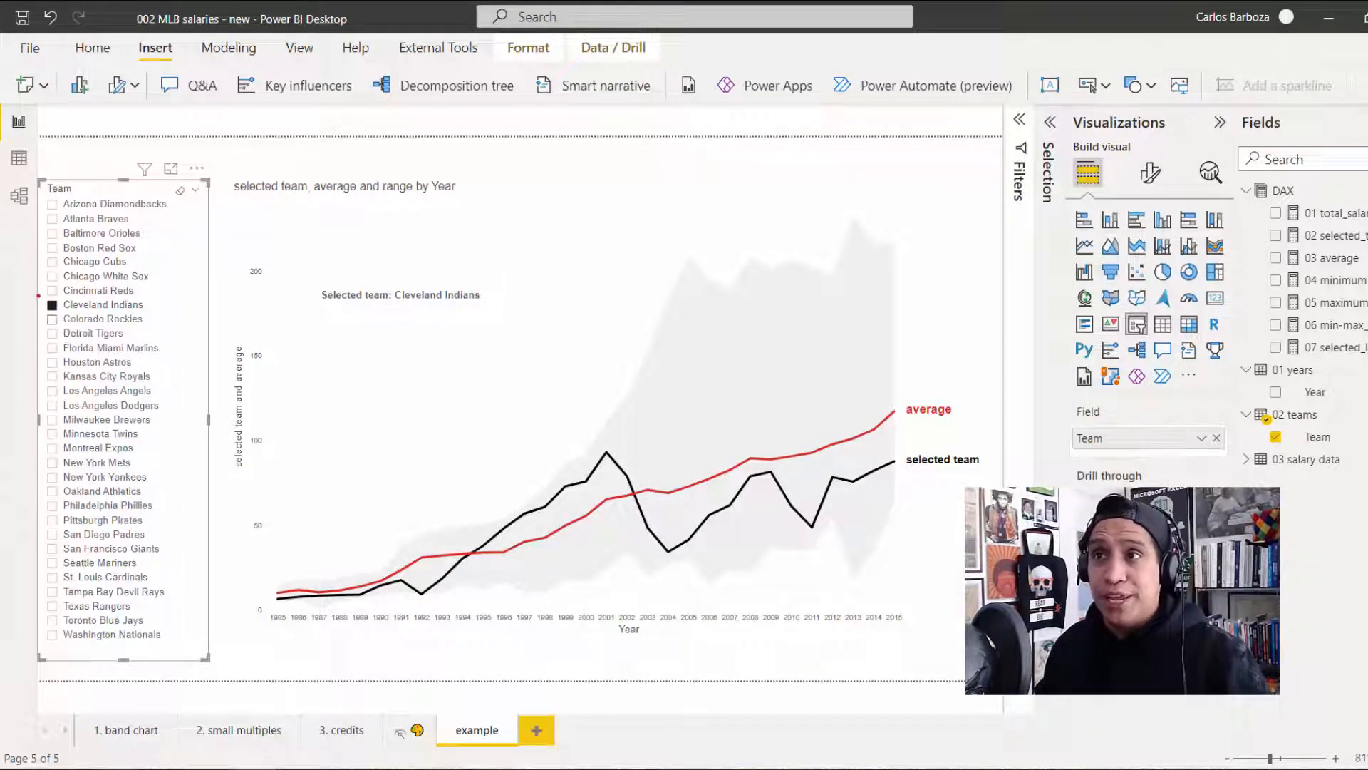
mouse_move(38, 294)
mouse_down()
mouse_move(72, 317)
mouse_move(243, 291)
mouse_move(537, 314)
mouse_move(407, 280)
mouse_up()
key(ctrl+z)
mouse_move(287, 276)
mouse_down()
mouse_move(491, 312)
mouse_move(613, 417)
mouse_up()
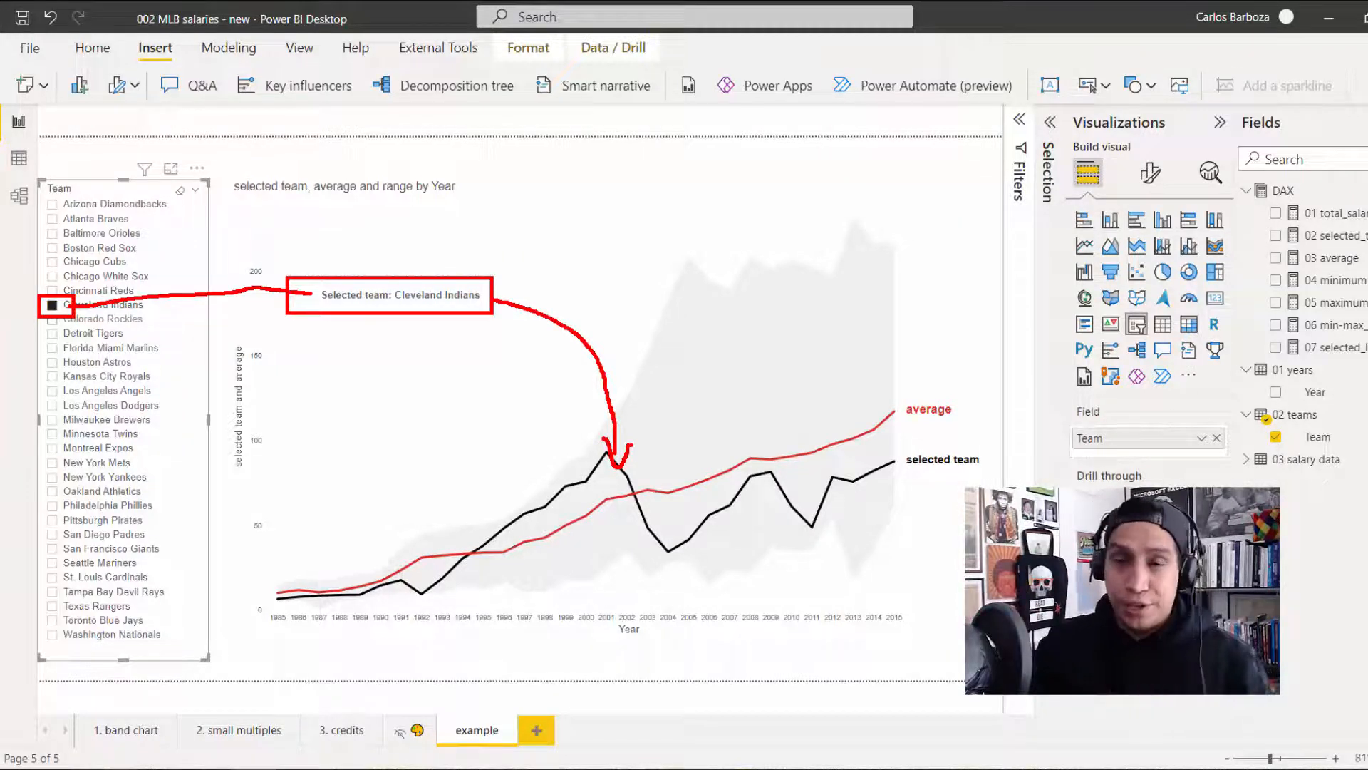
key(Escape)
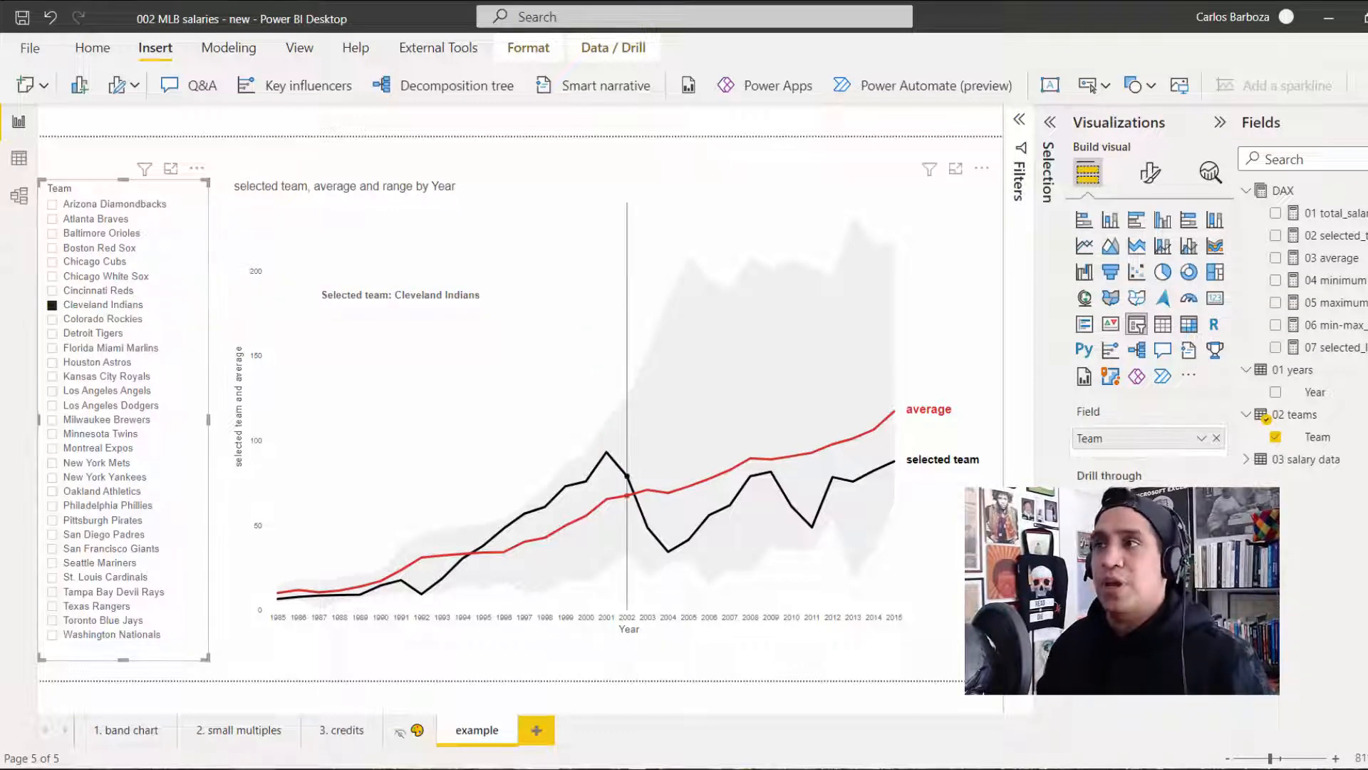
Step: Inspect the example chart's tooltip values for individual years, and leave the chart deselected
click(614, 198)
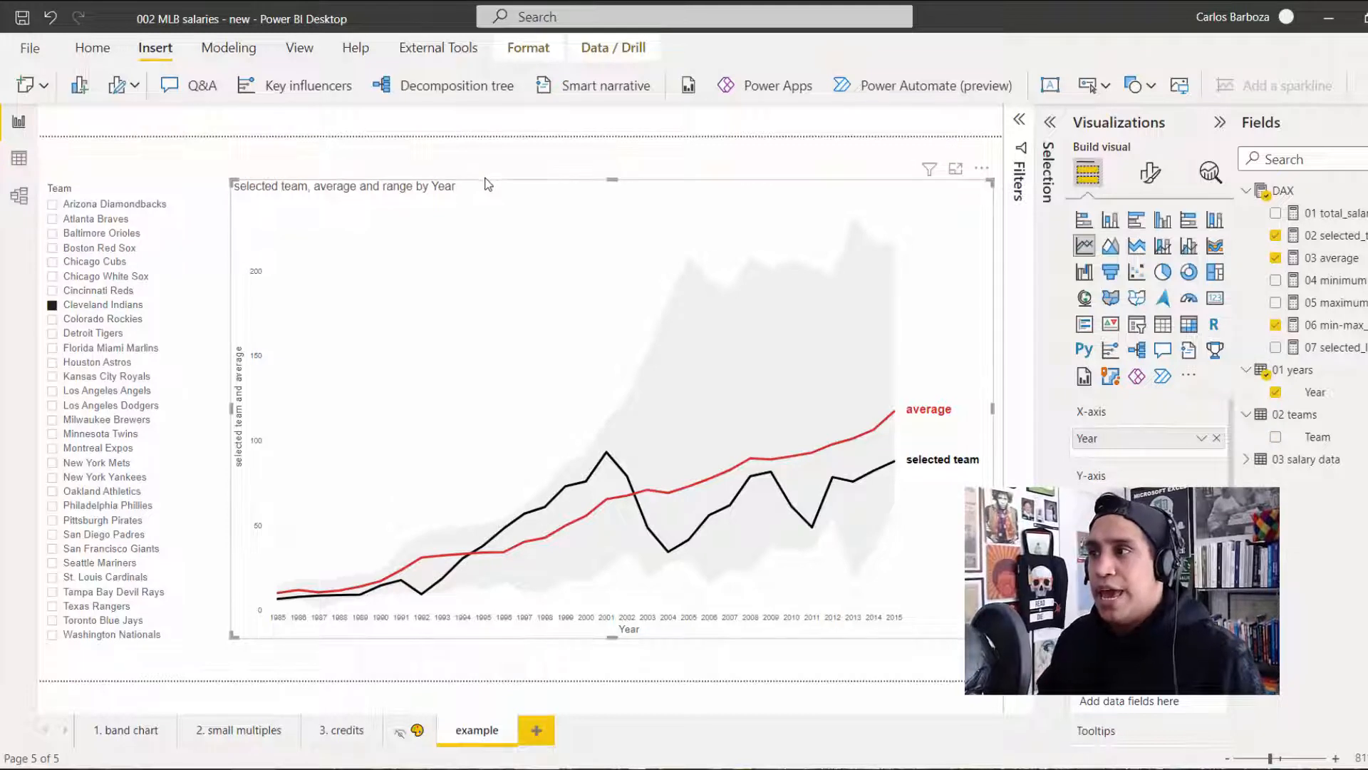
mouse_move(640, 447)
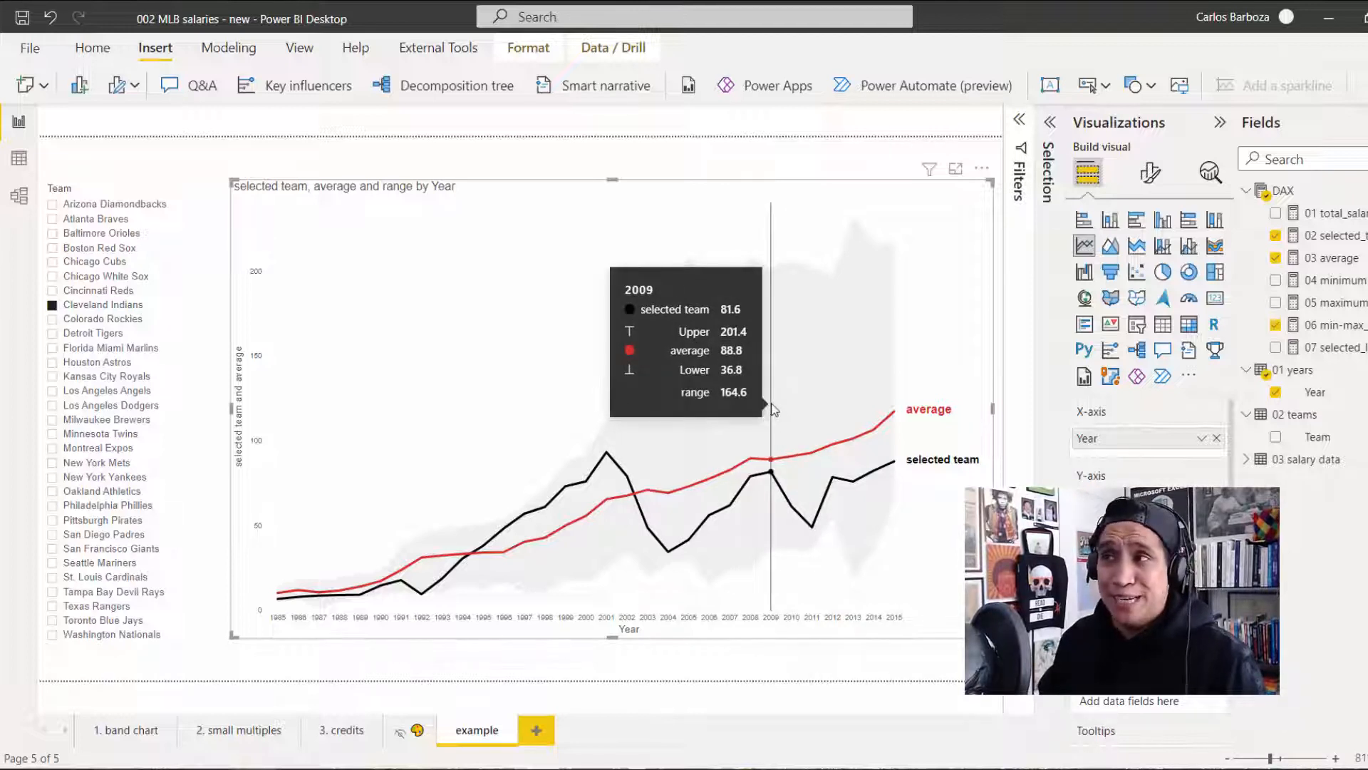
click(478, 148)
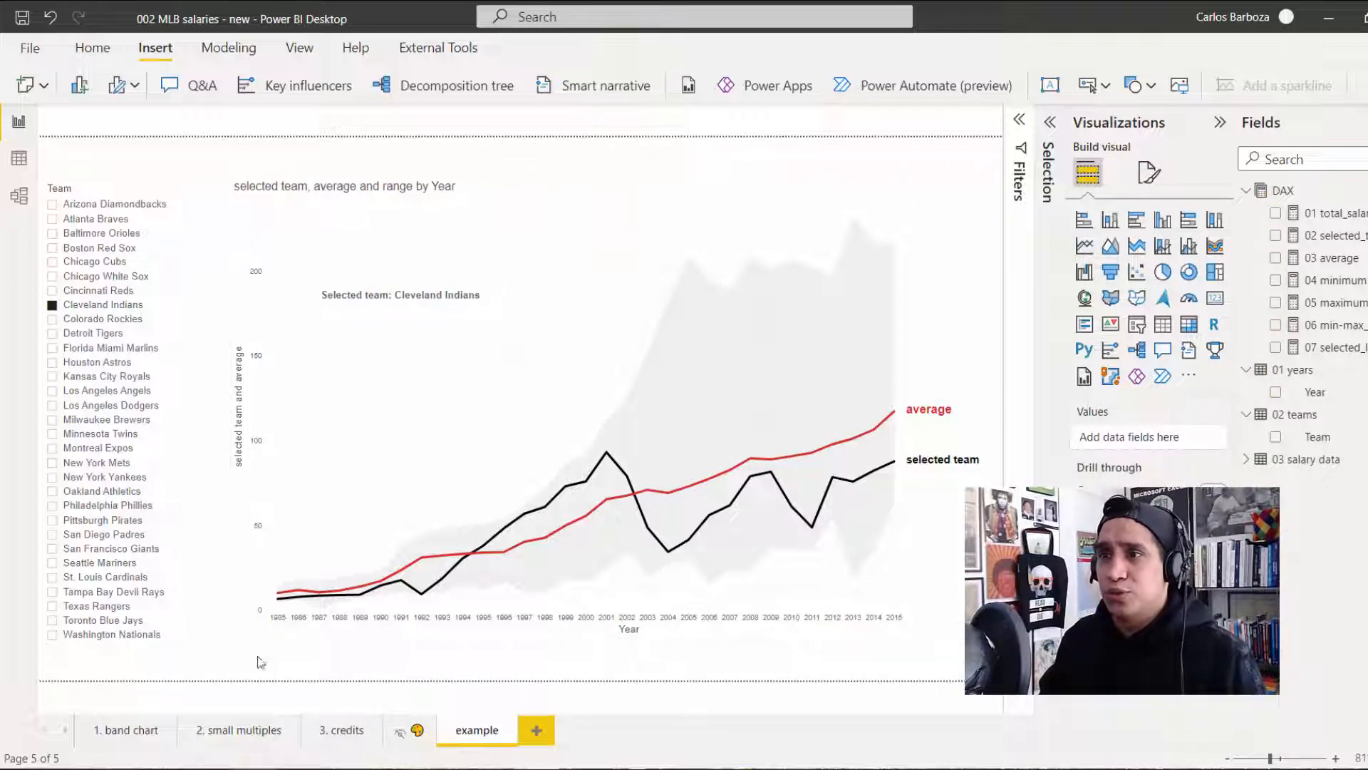
Step: Clear the Cleveland Indians selection on the 1. band chart page and check the example page's label and lines without a selected team
click(128, 729)
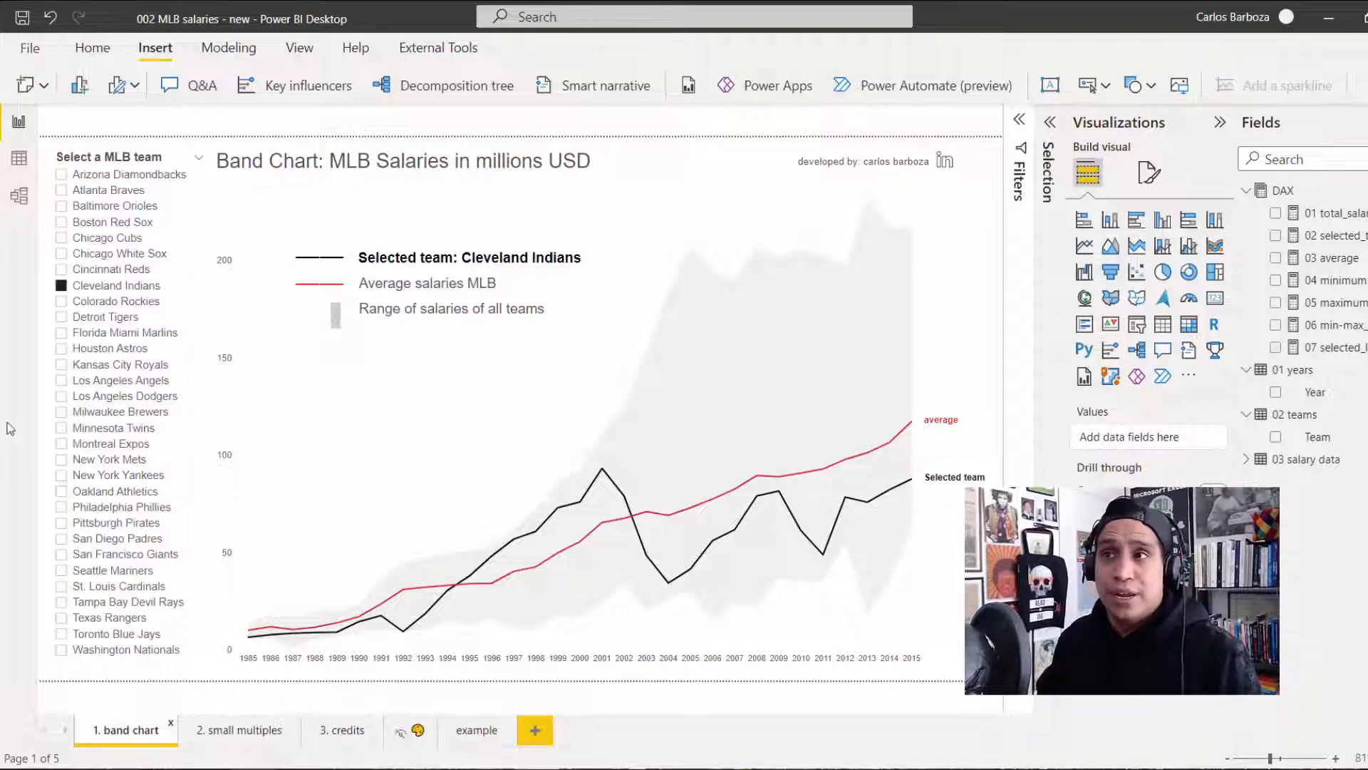
click(61, 286)
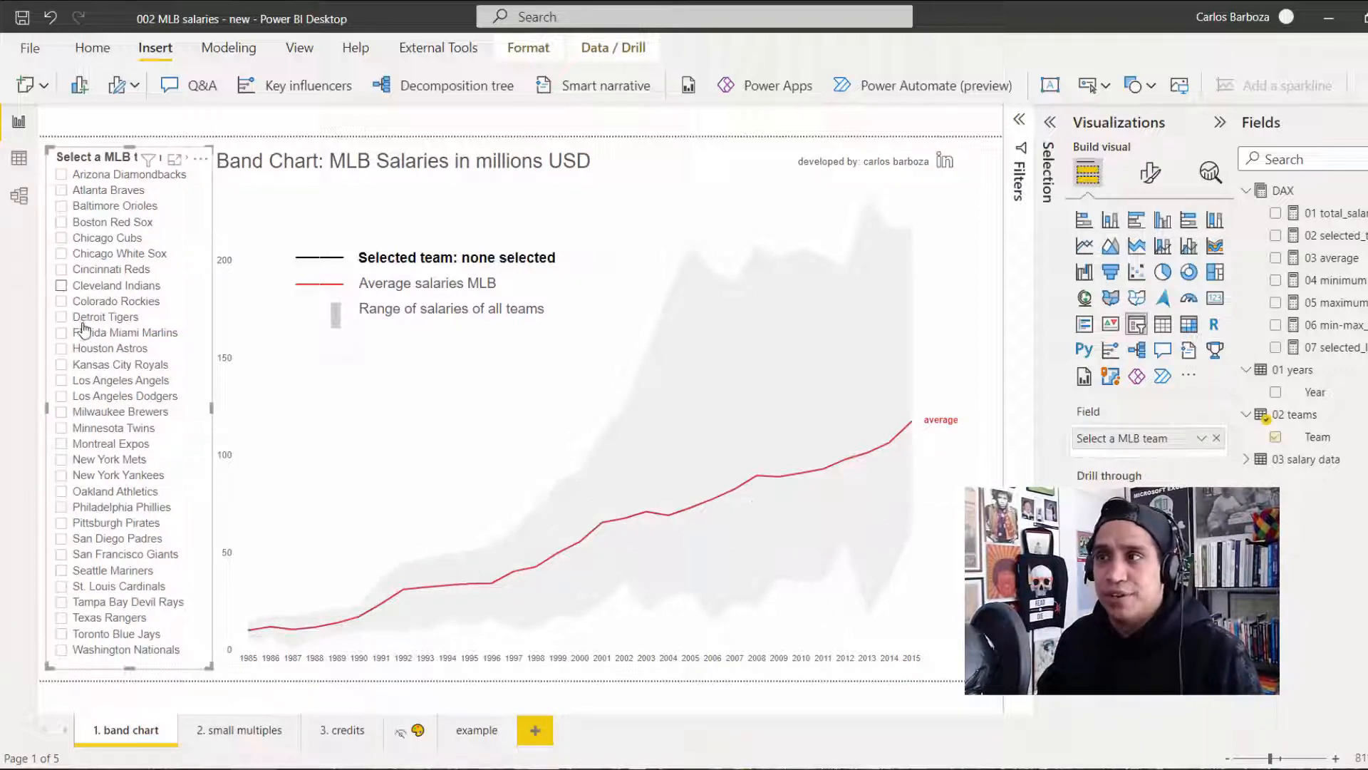
click(479, 729)
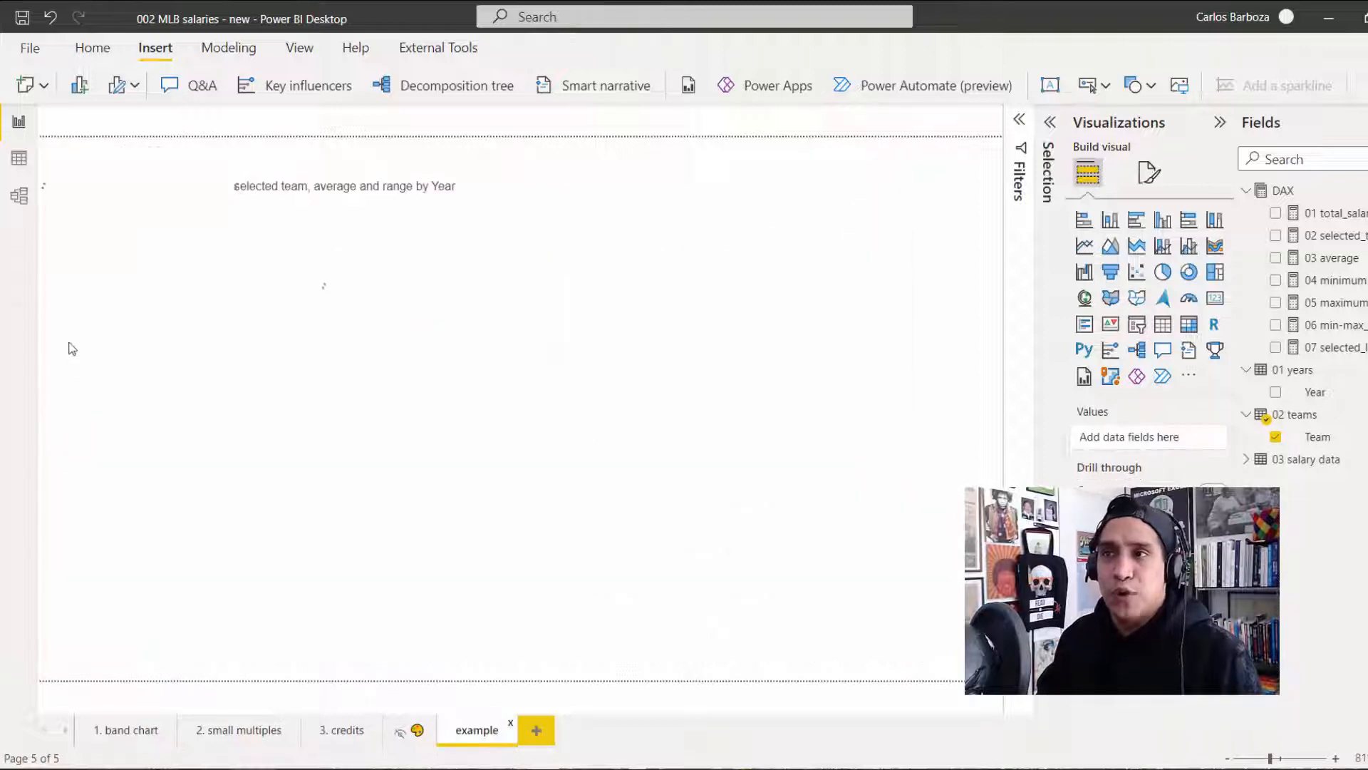
click(81, 309)
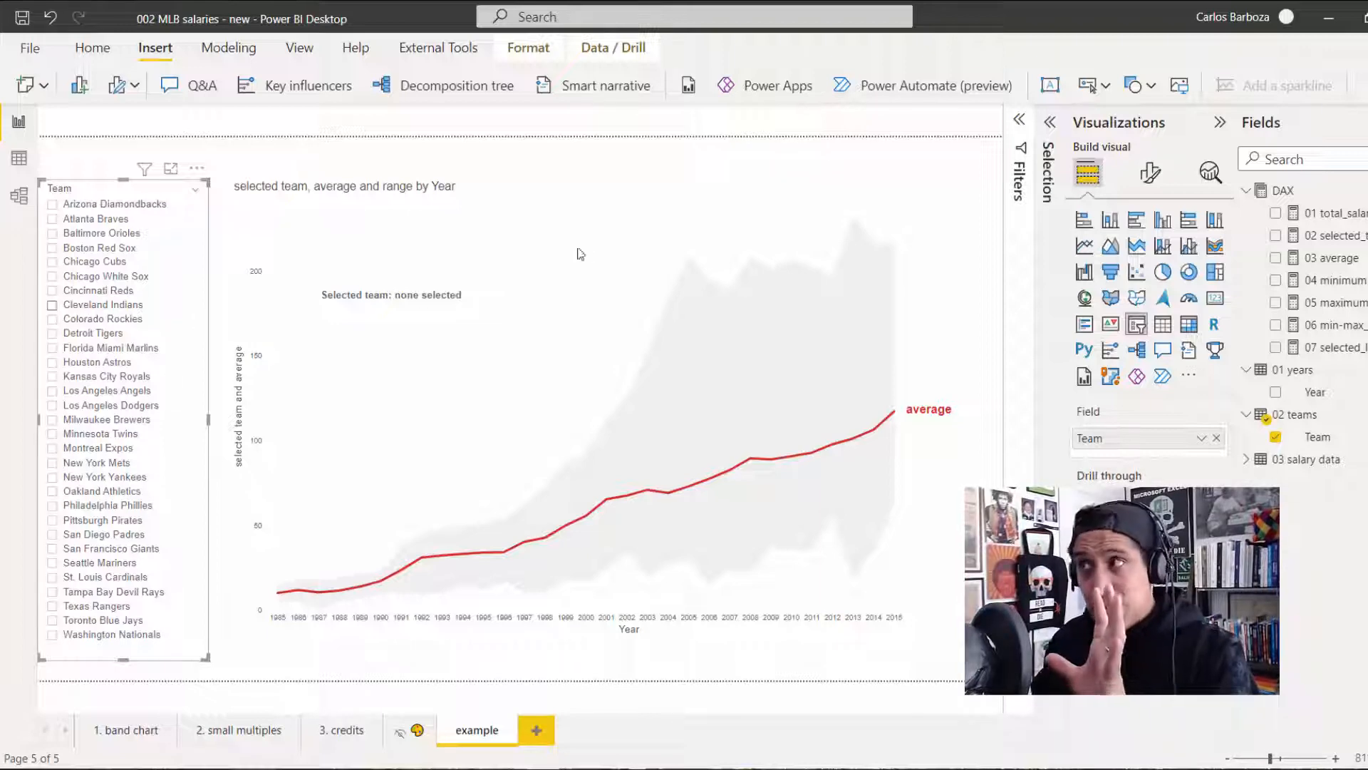
Step: Examine the 03 average measure's formula, highlighting its removefilters line and the final averagex branch, and close it unchanged
click(1332, 258)
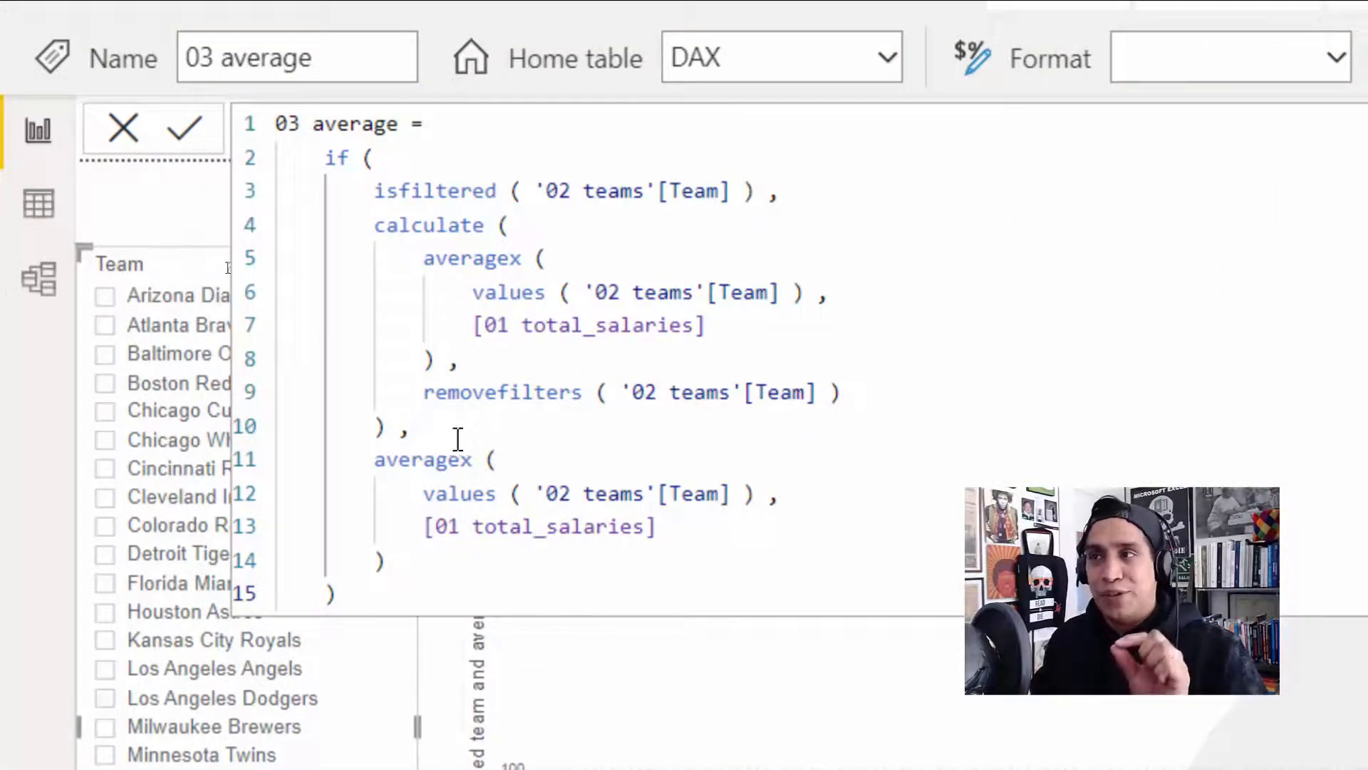
click(425, 391)
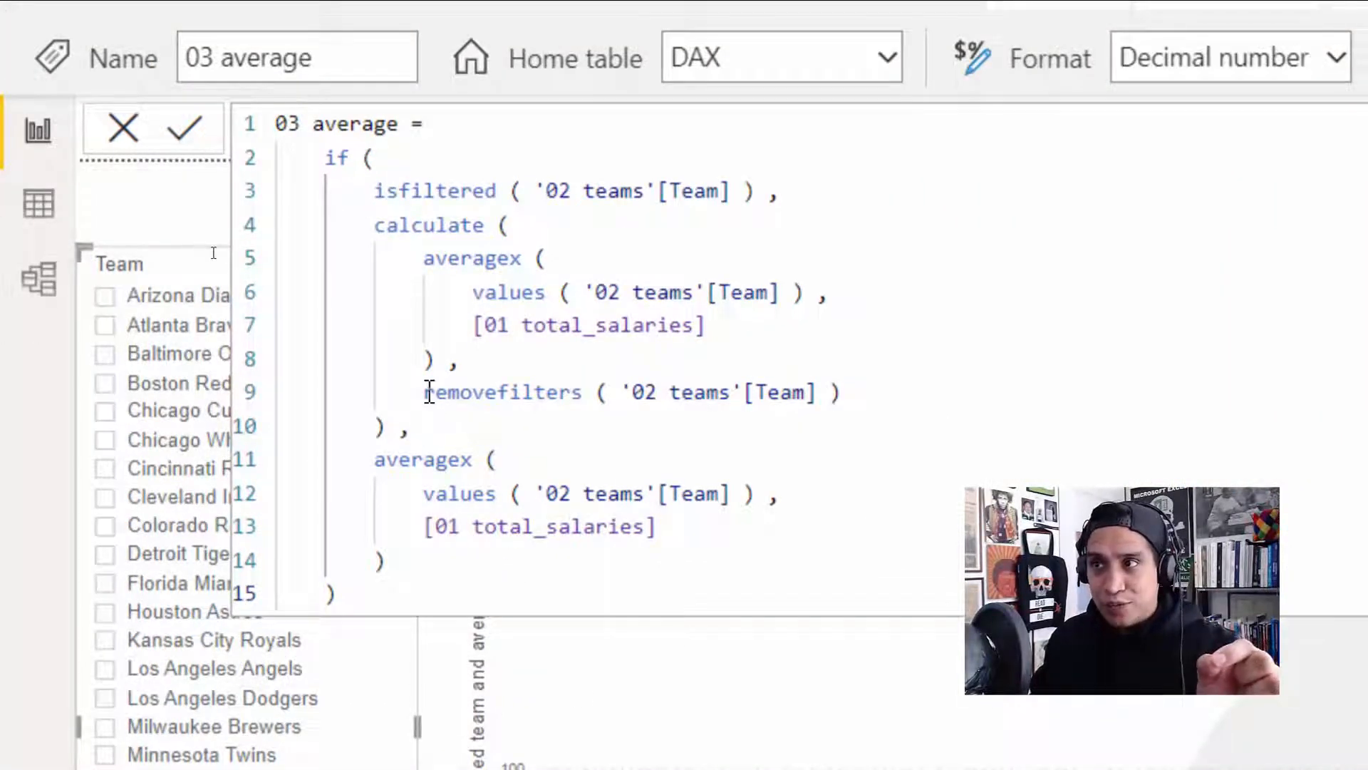
shift+click(965, 406)
shift+click(945, 392)
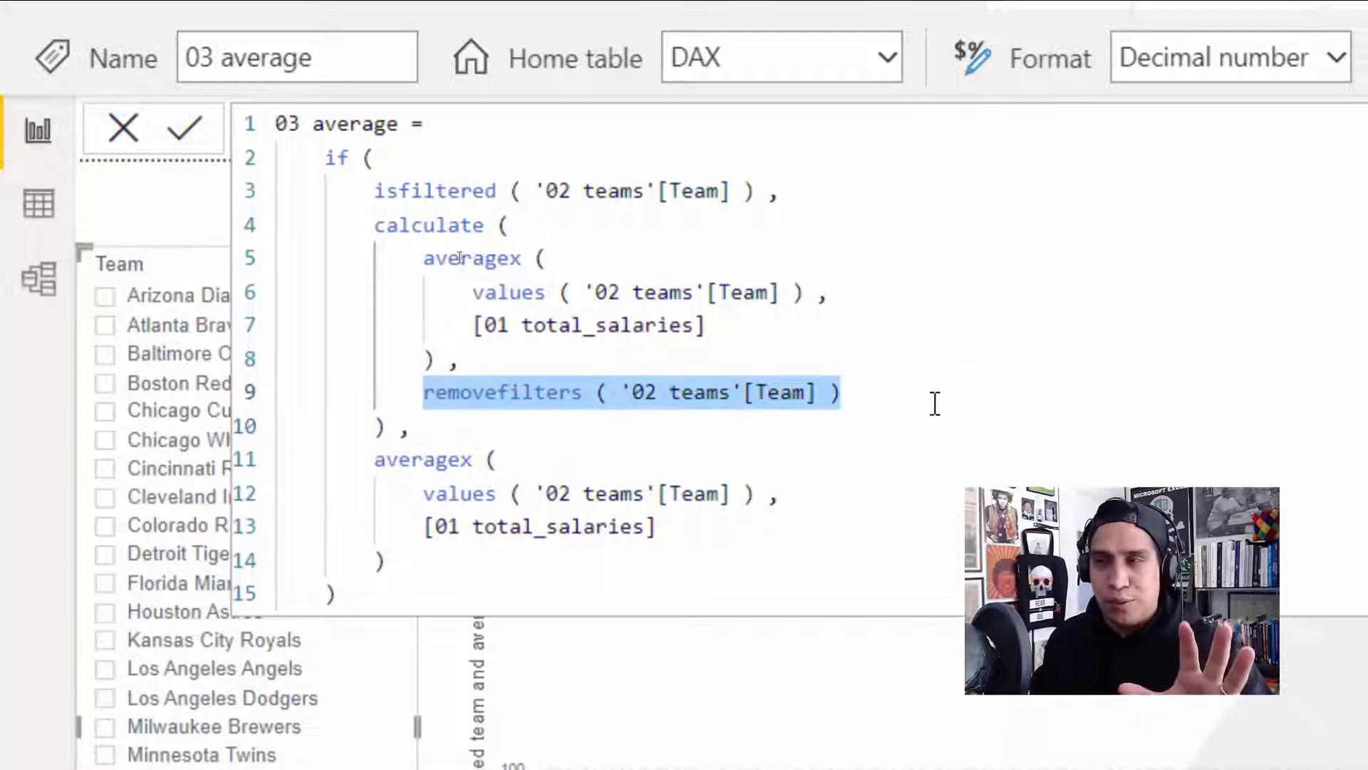
click(415, 563)
shift+click(367, 461)
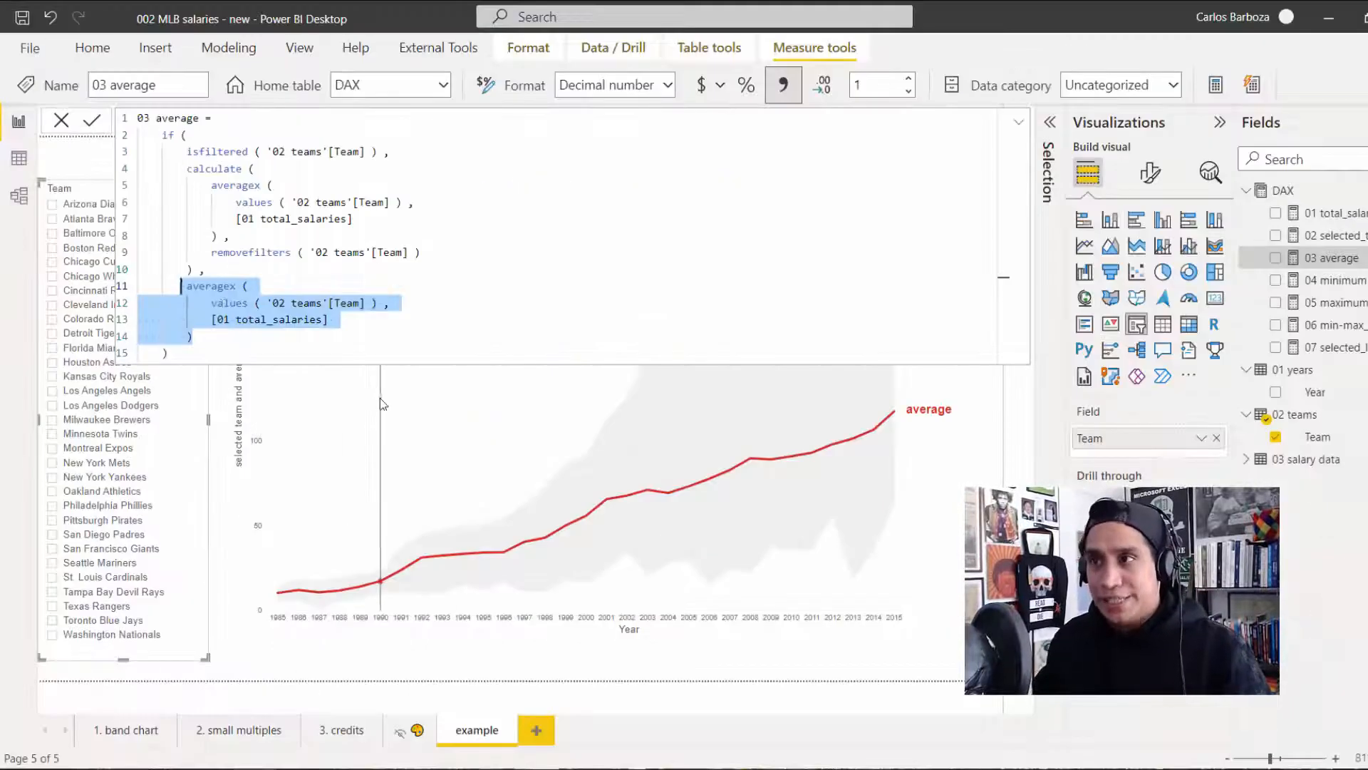
click(377, 396)
Step: Check the example chart and legend label with Cincinnati Reds, Florida Miami Marlins, Los Angeles Dodgers and Montreal Expos selected one after another
mouse_move(308, 328)
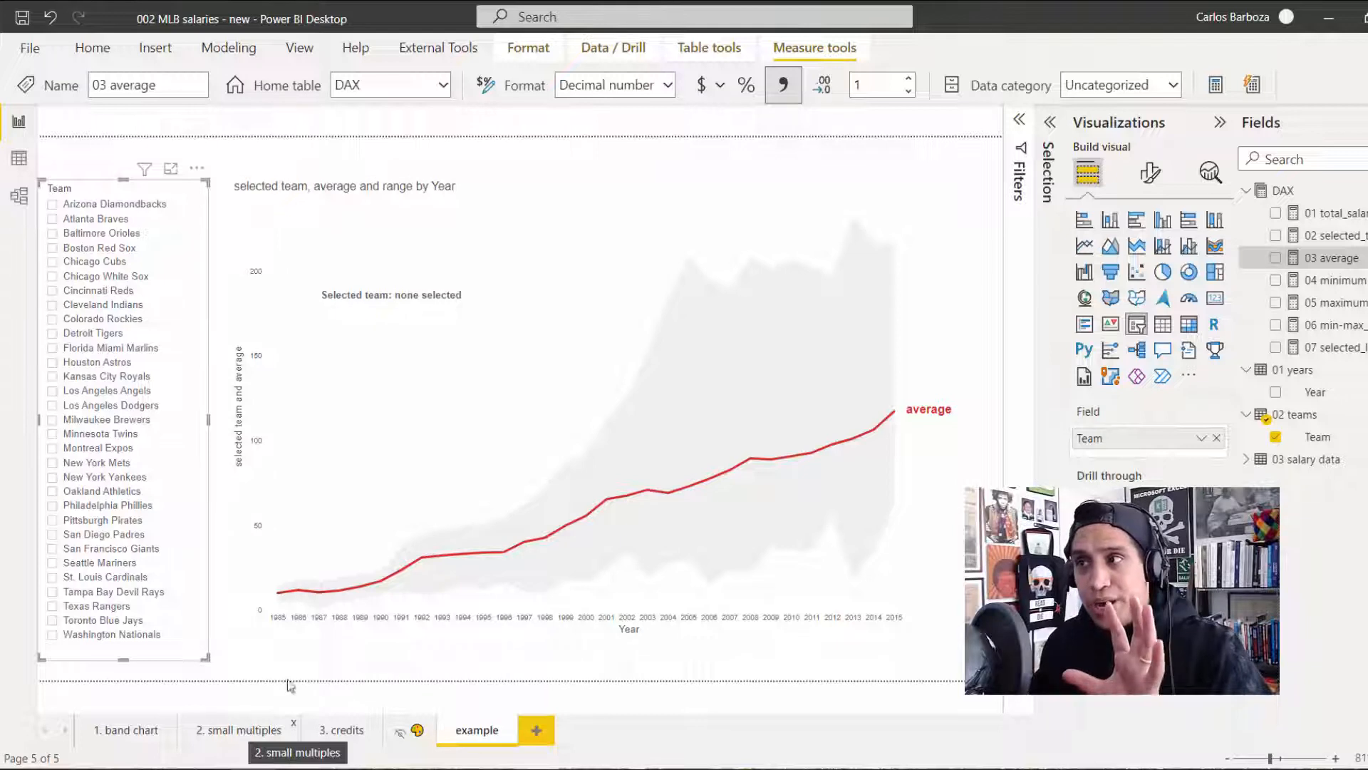
click(84, 291)
click(79, 348)
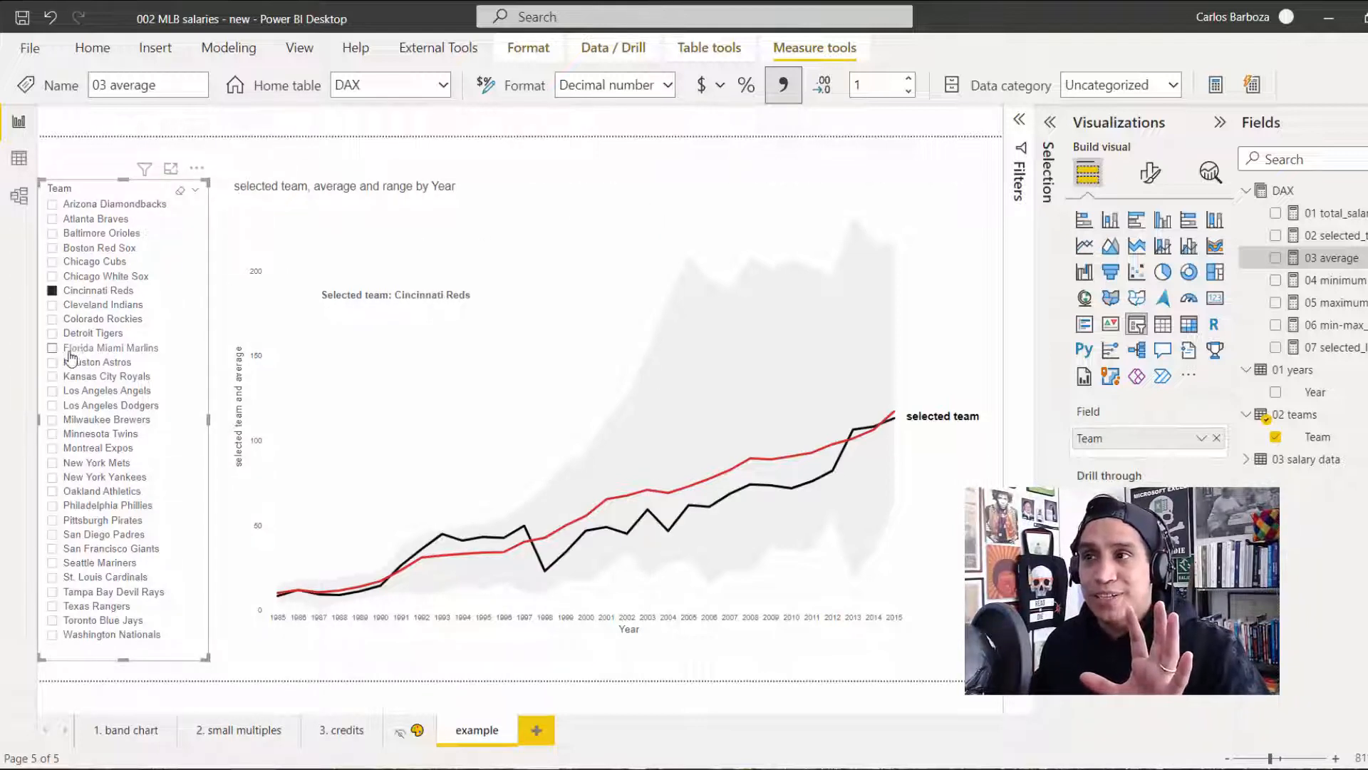
click(91, 405)
click(102, 448)
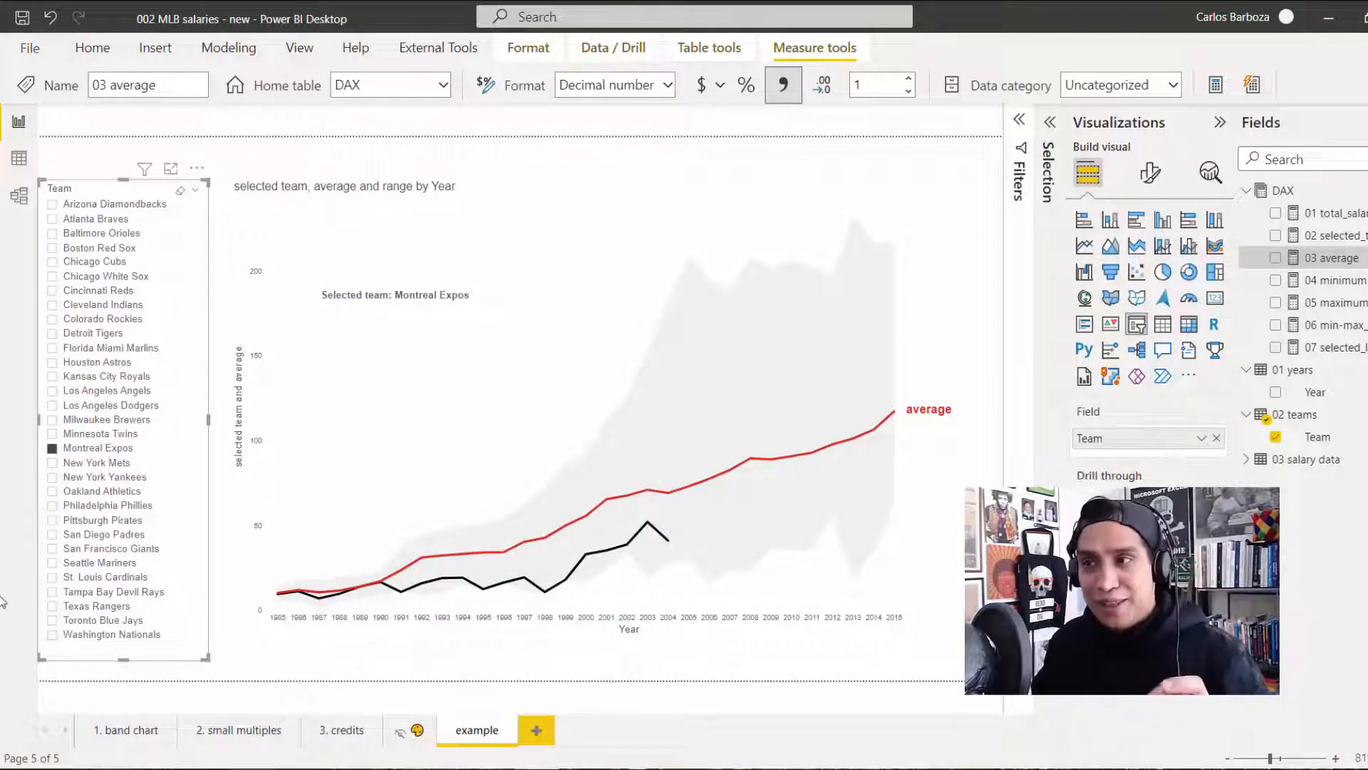
Step: Open the 2. small multiples page and select its band chart visual to examine how it is built
click(213, 738)
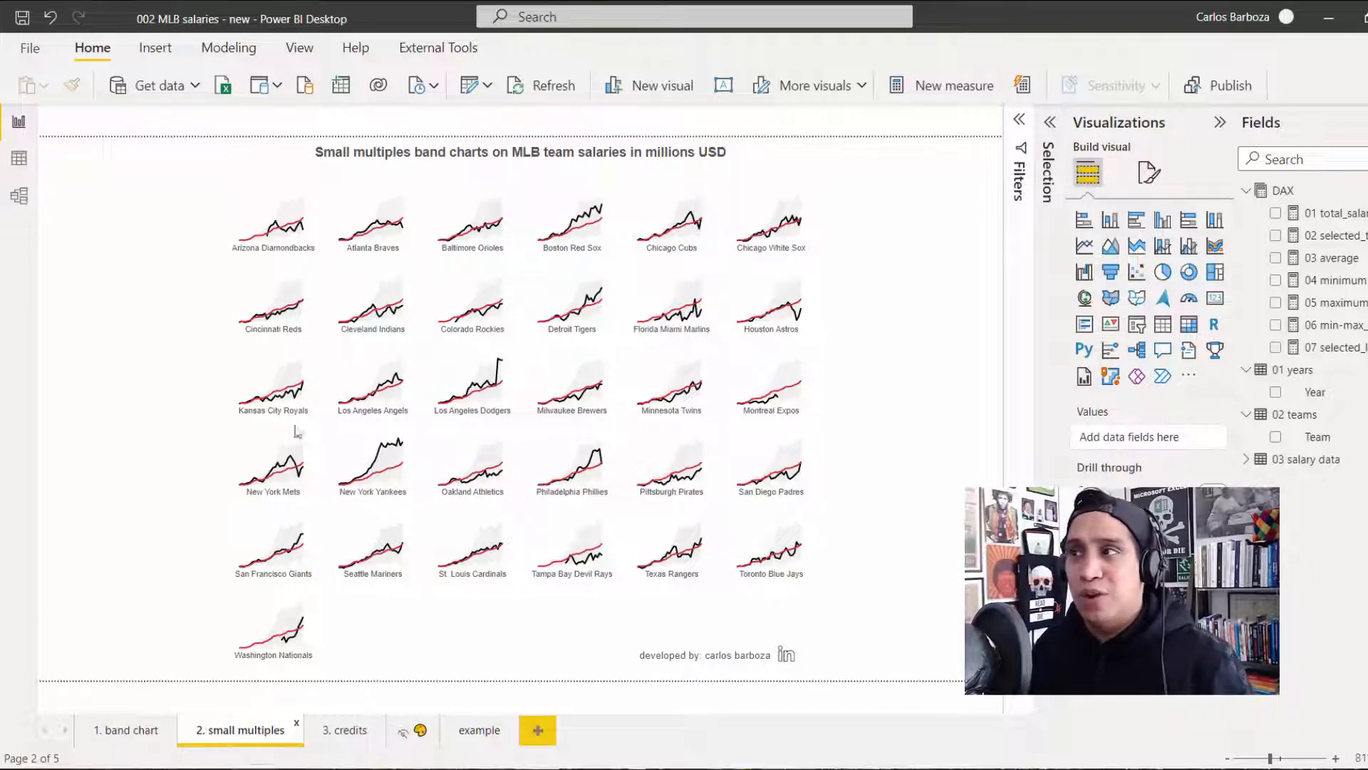
click(748, 151)
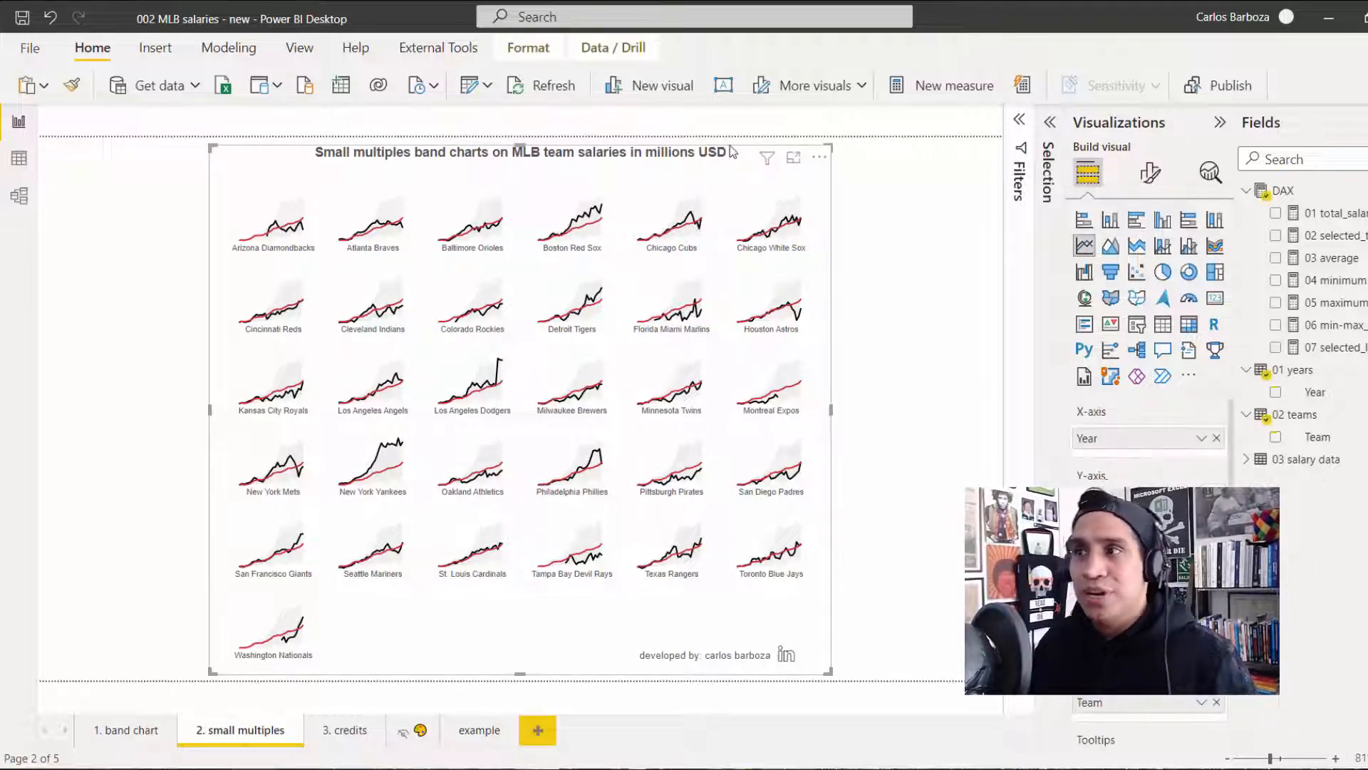